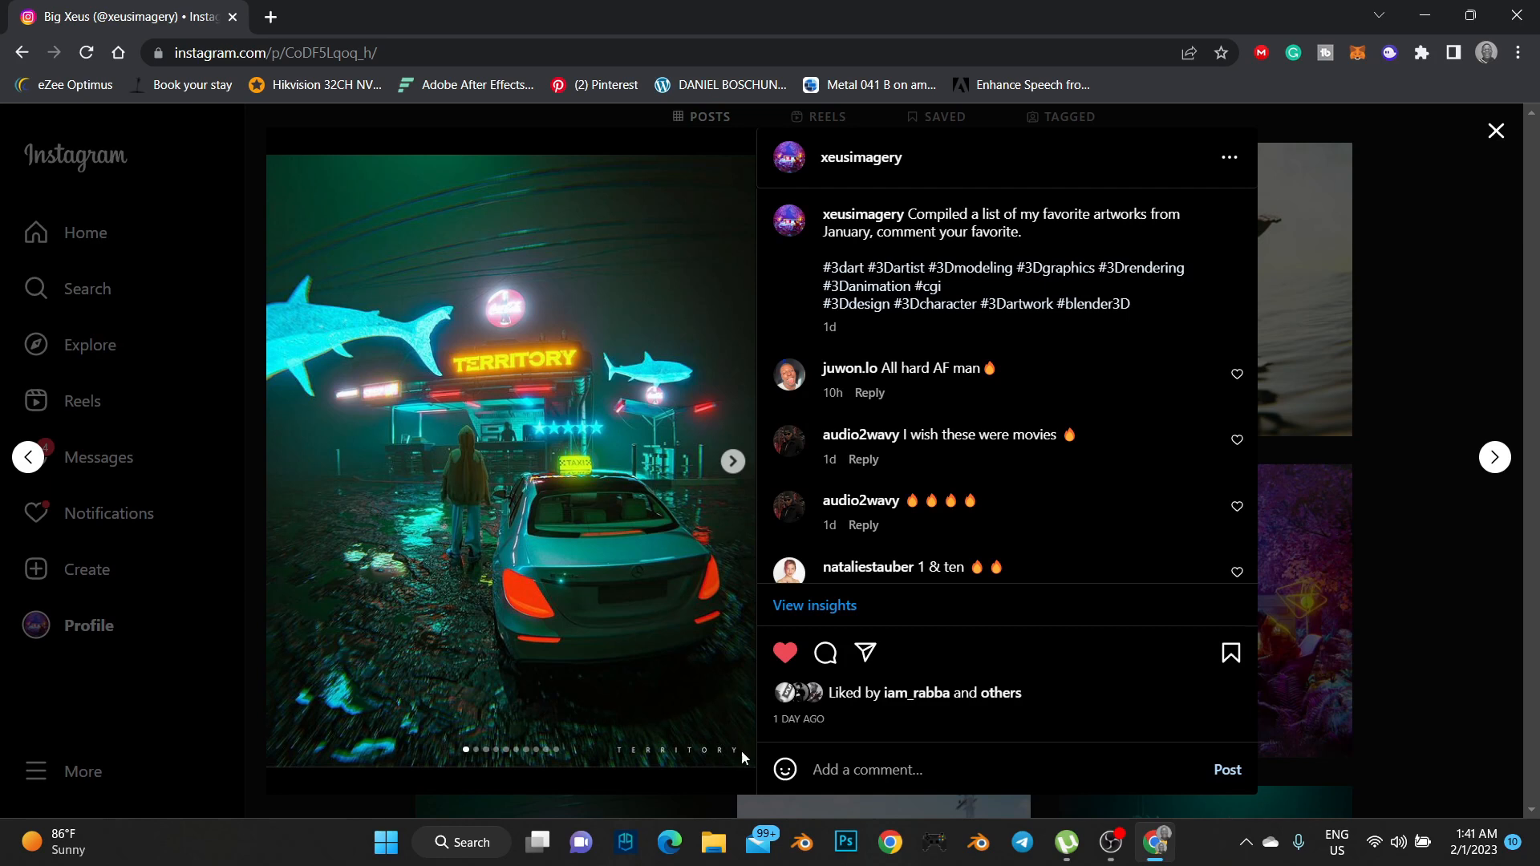
Close the open Instagram post, view the LAUNDRY artwork post further down the profile, and return to the profile grid
click(1421, 696)
scroll(1363, 690, down, 2)
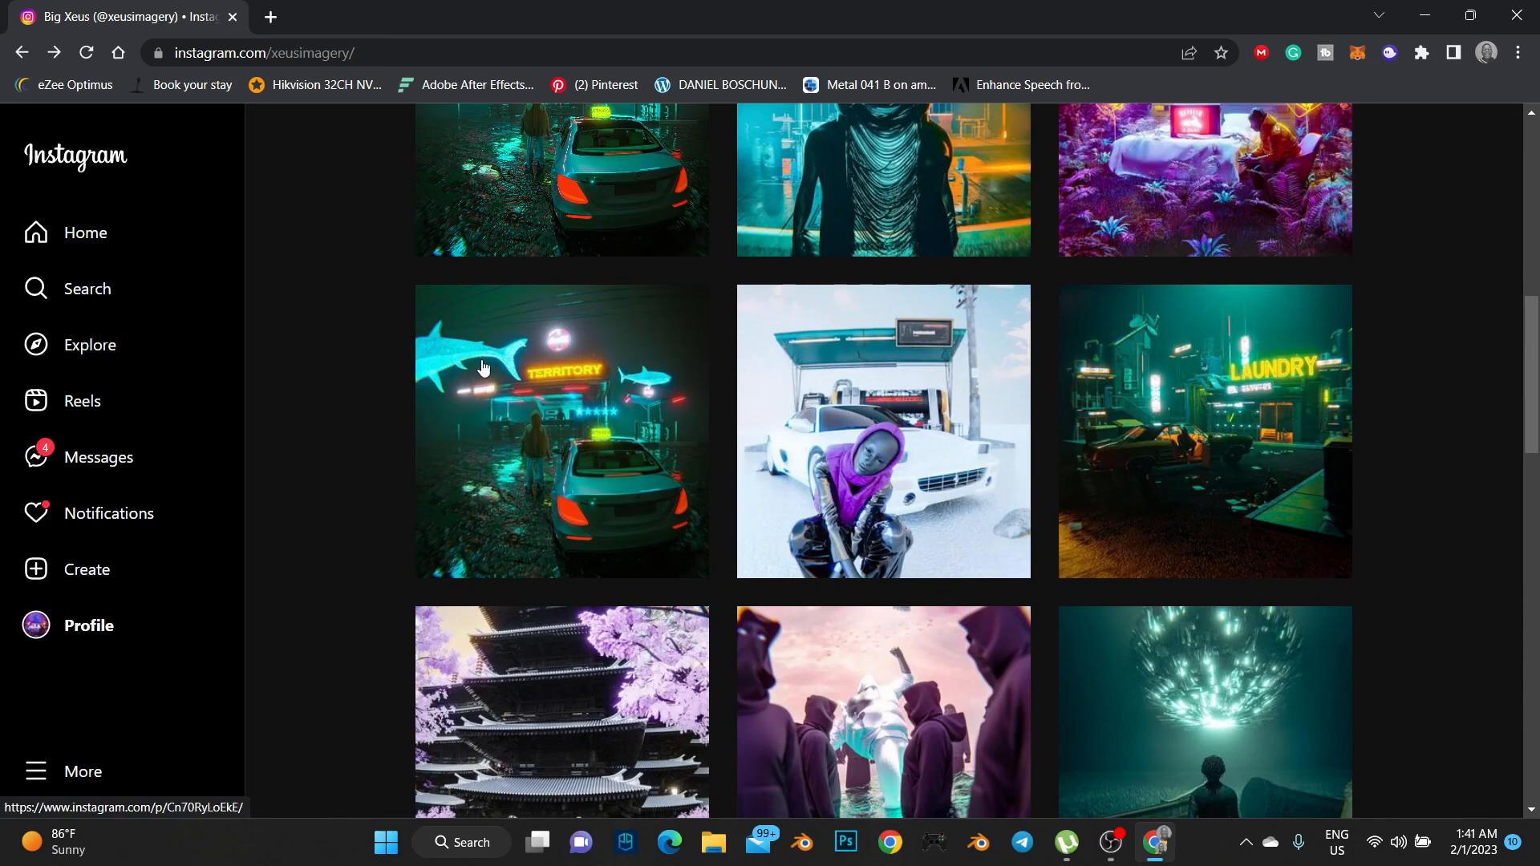
click(1142, 432)
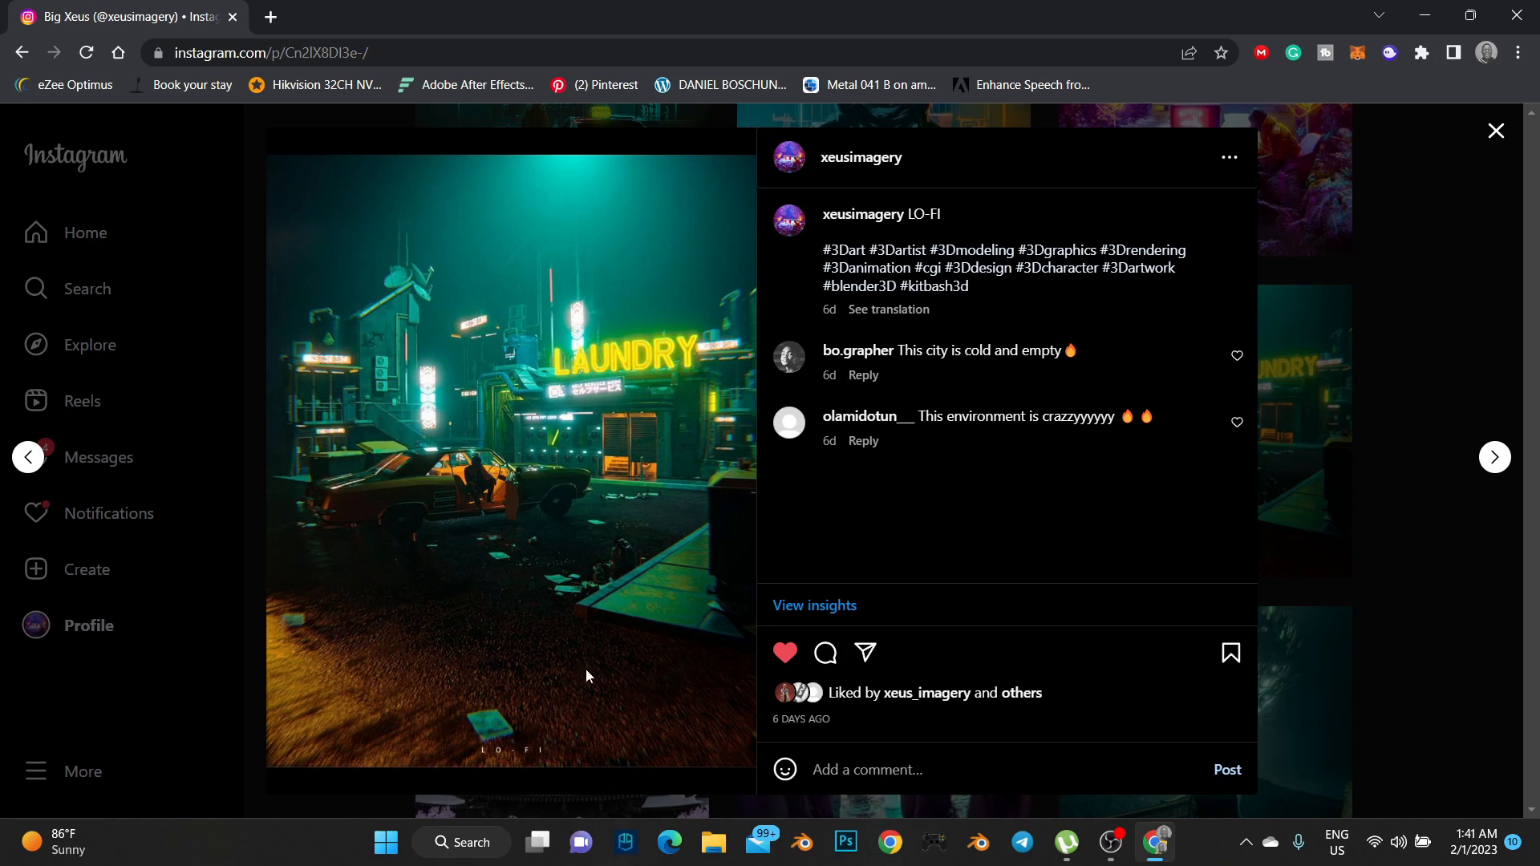
click(1502, 732)
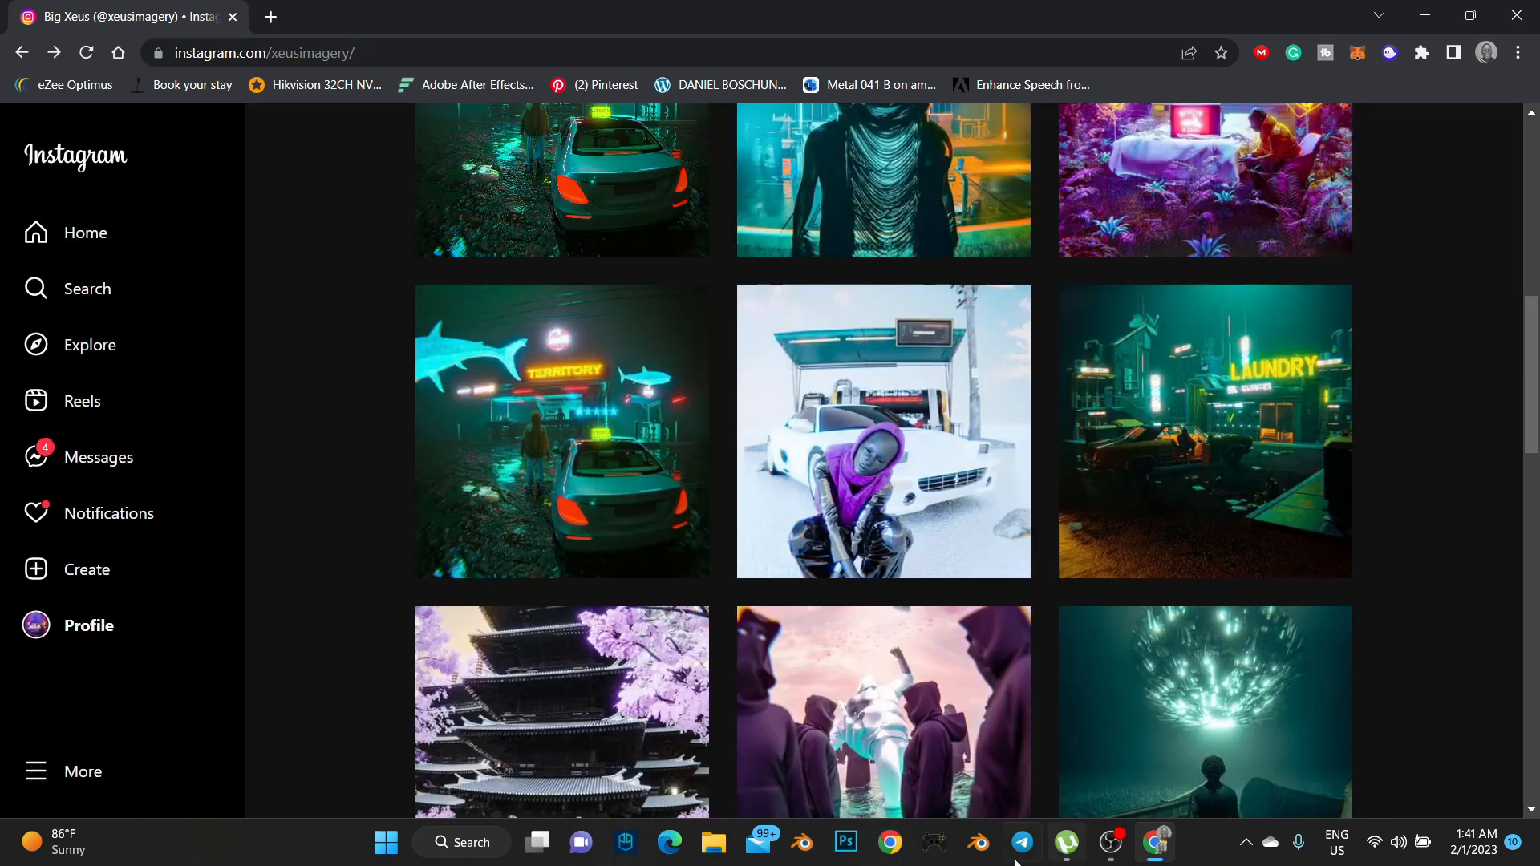
Launch Blender 3.4, dismiss the splash screen and delete the default cube
click(461, 842)
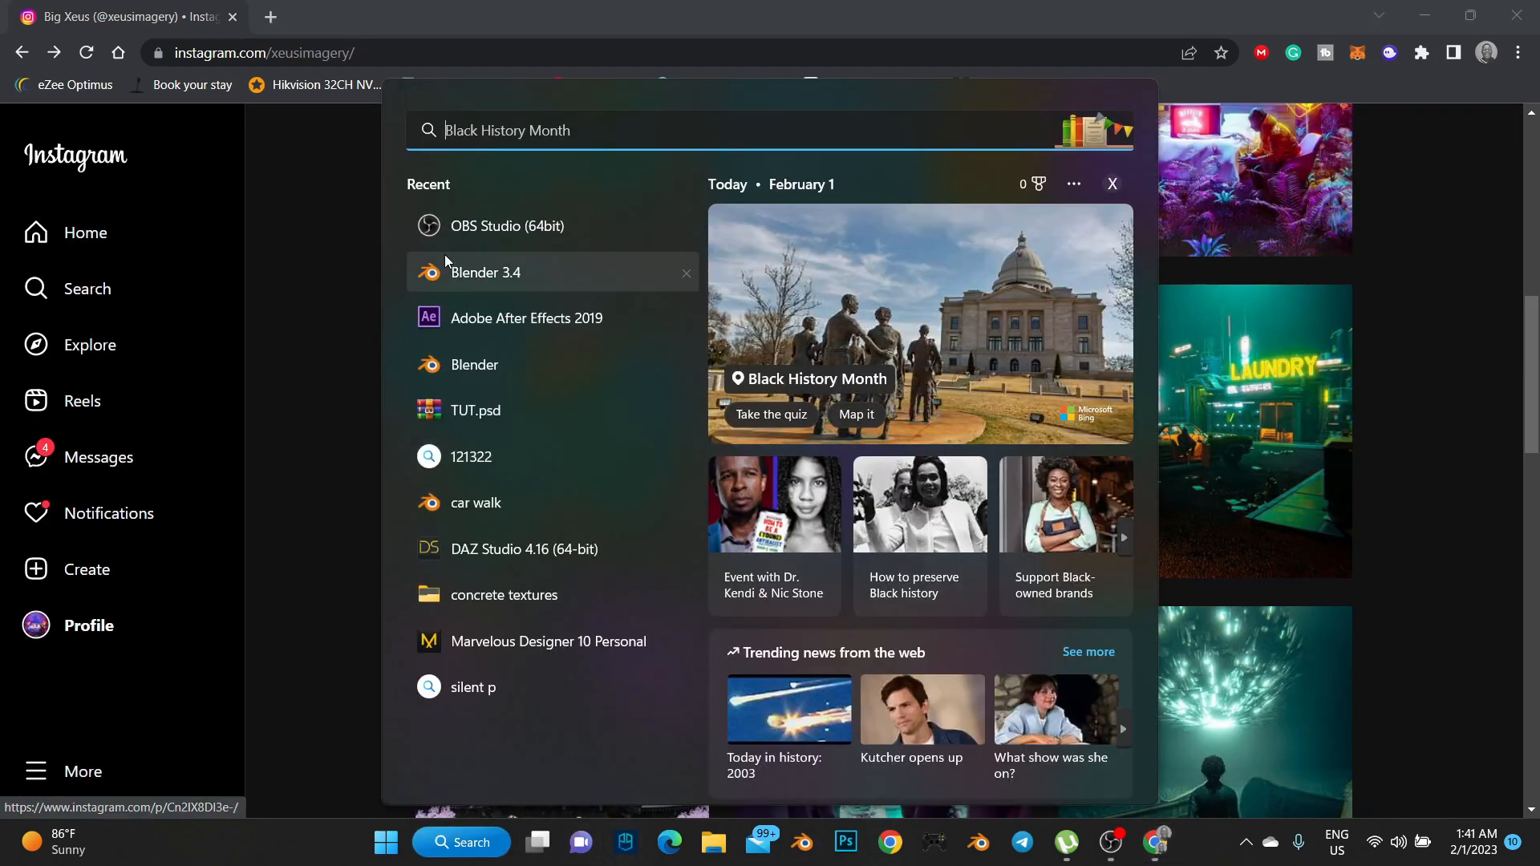
click(465, 275)
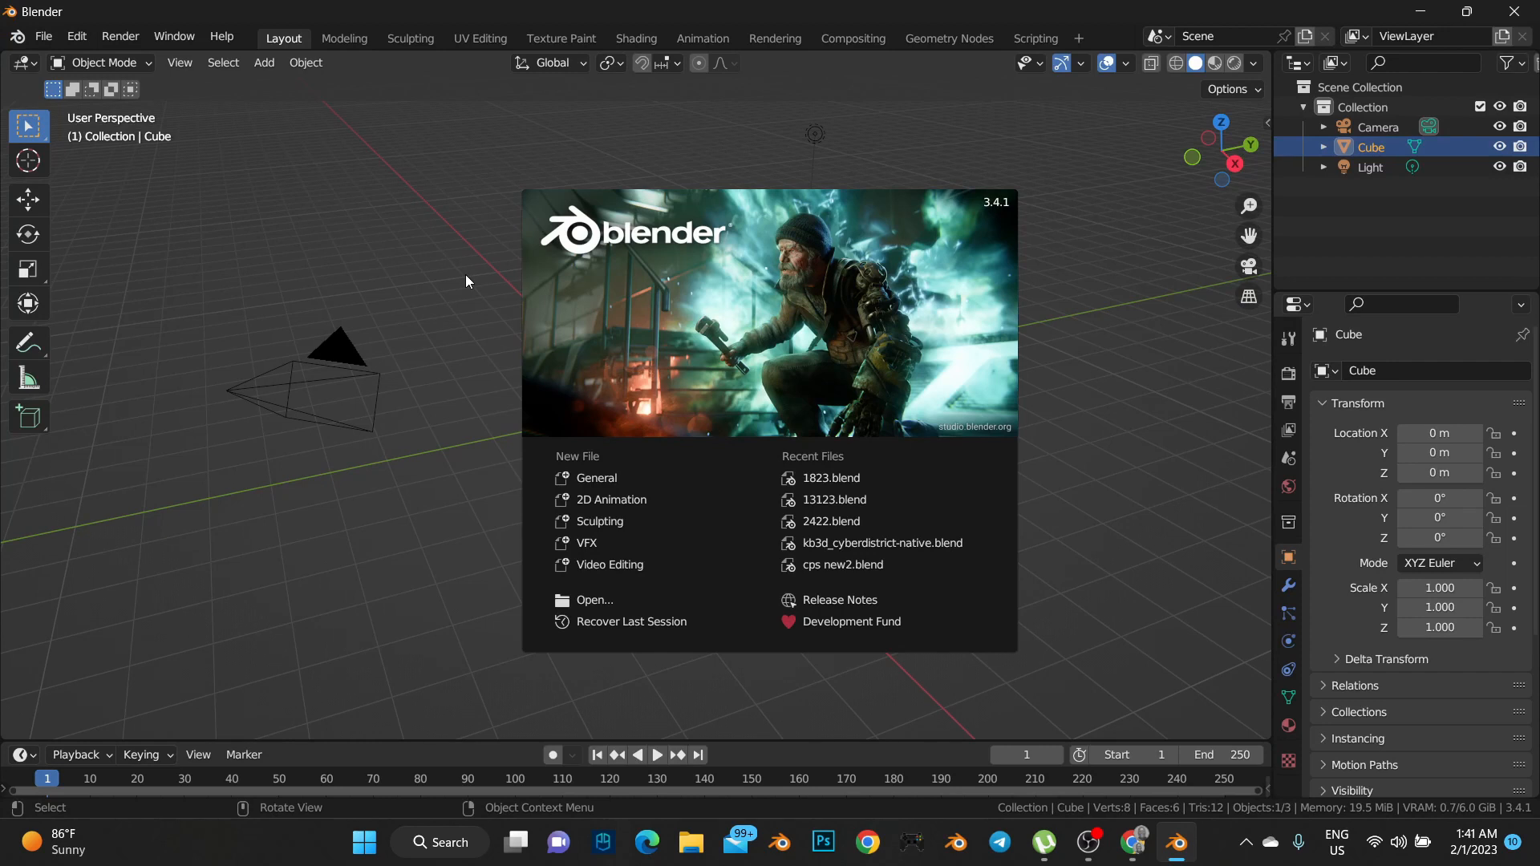
click(1101, 564)
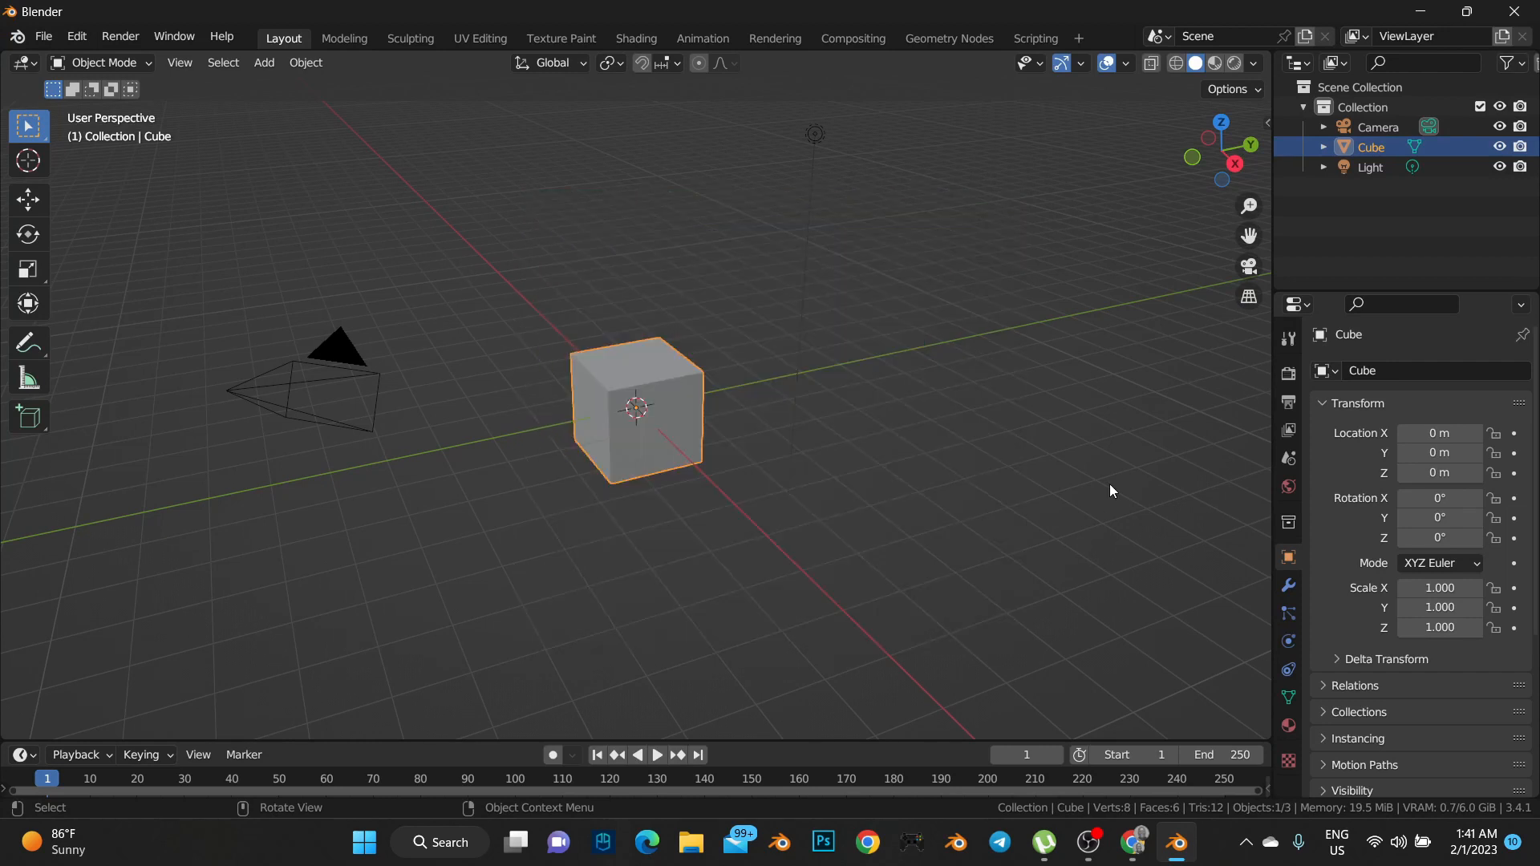
key(x)
click(693, 403)
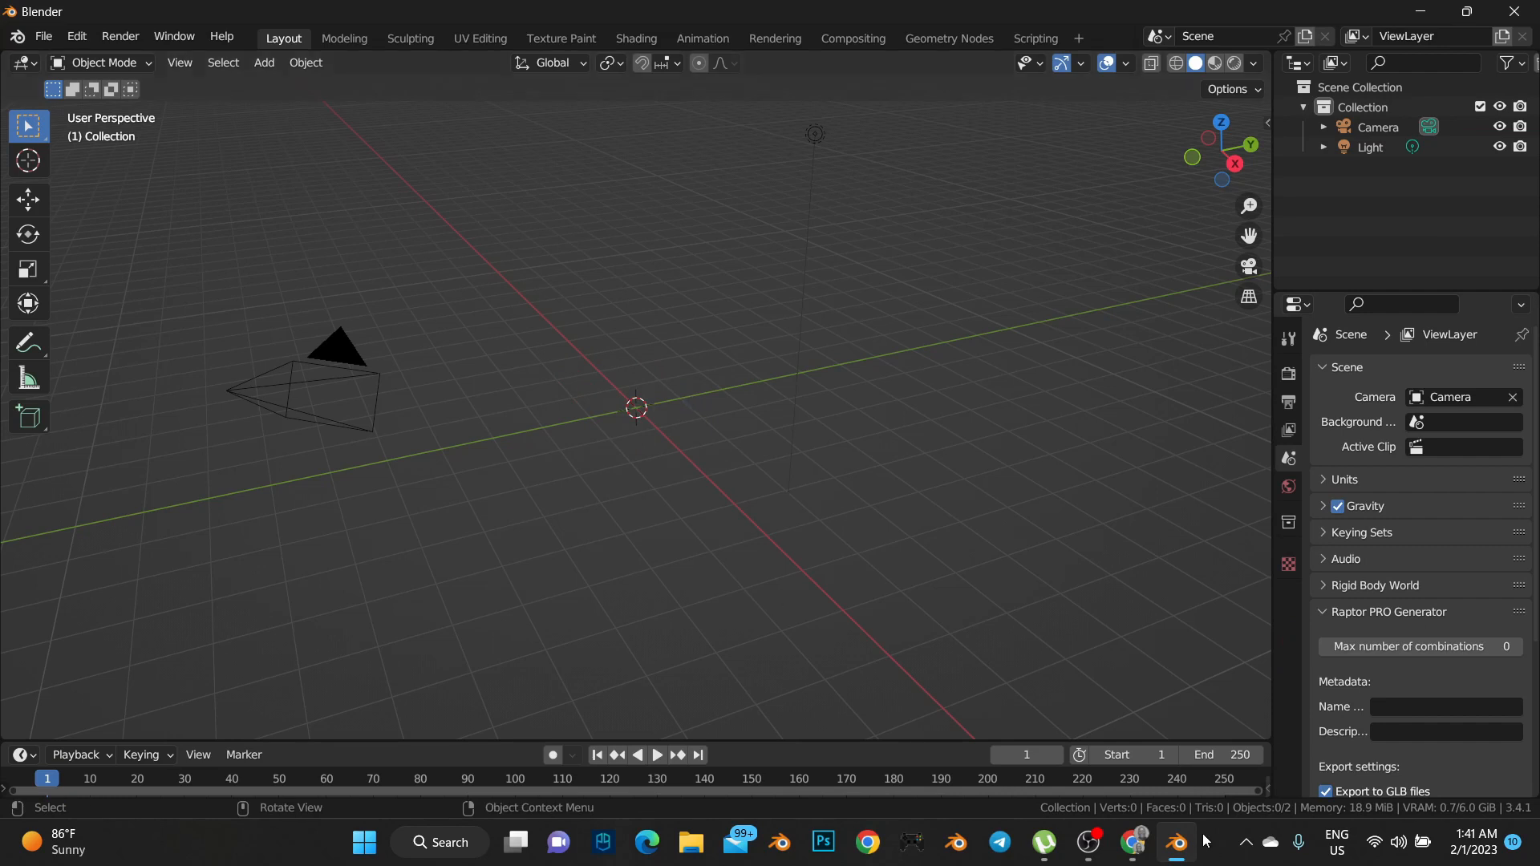
Install the add-on screencast_keys.zip from the Downloads folder through the Blender preferences
click(50, 38)
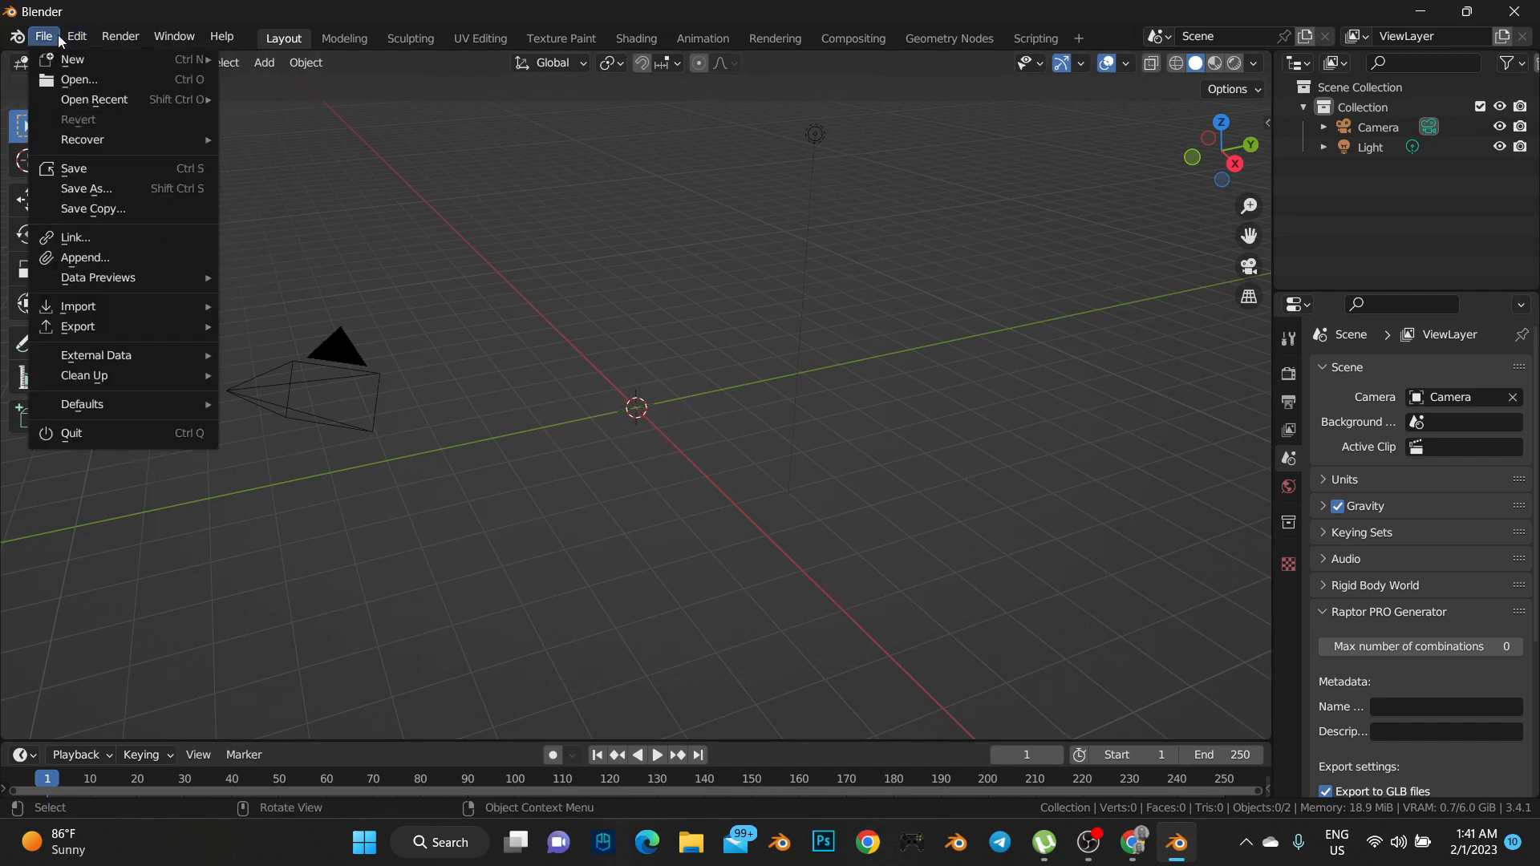
mouse_move(73, 40)
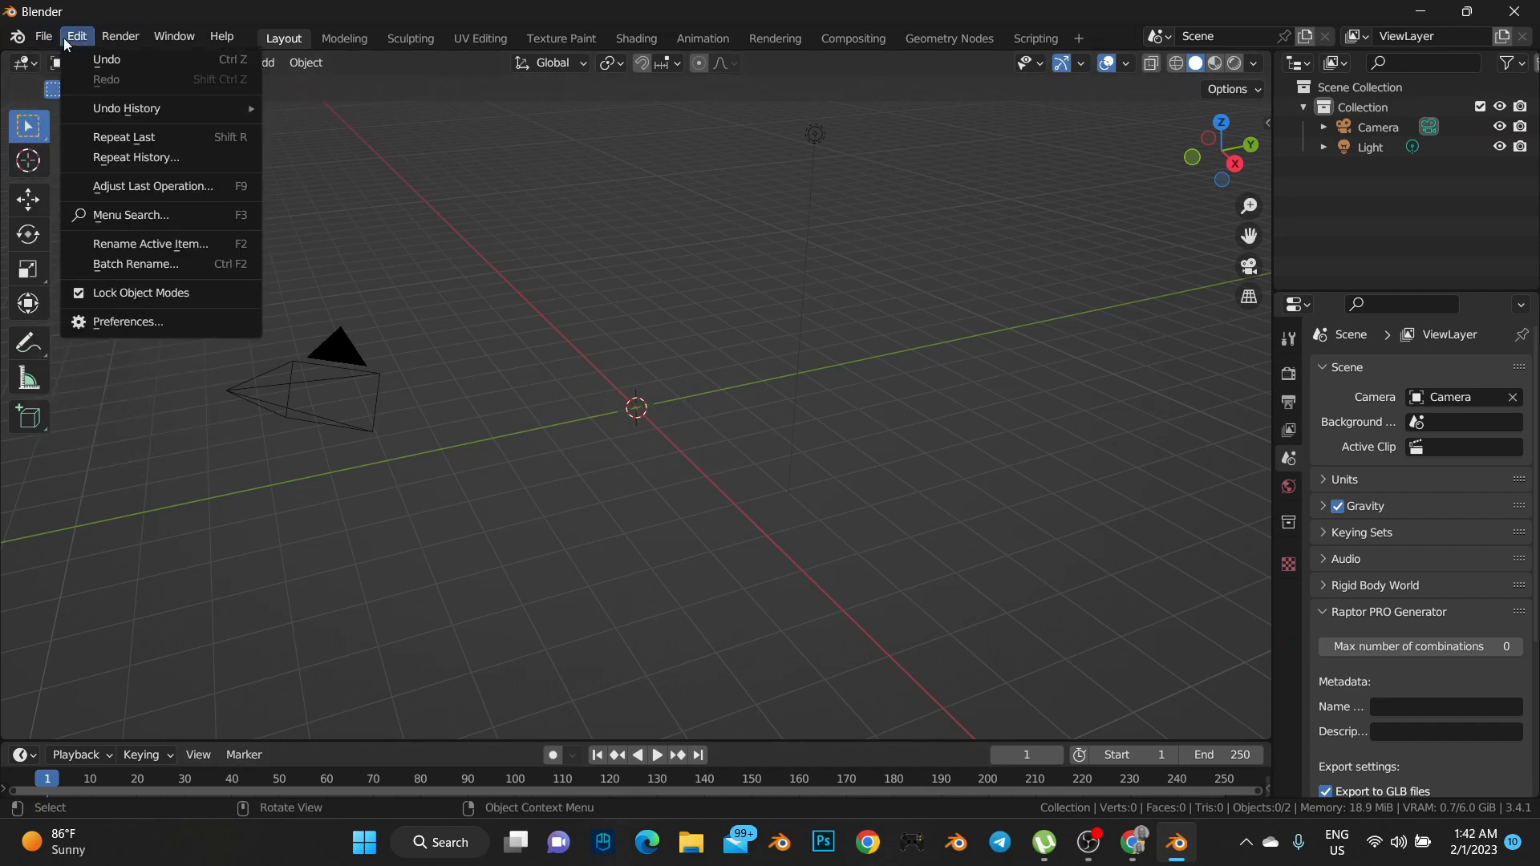
click(138, 323)
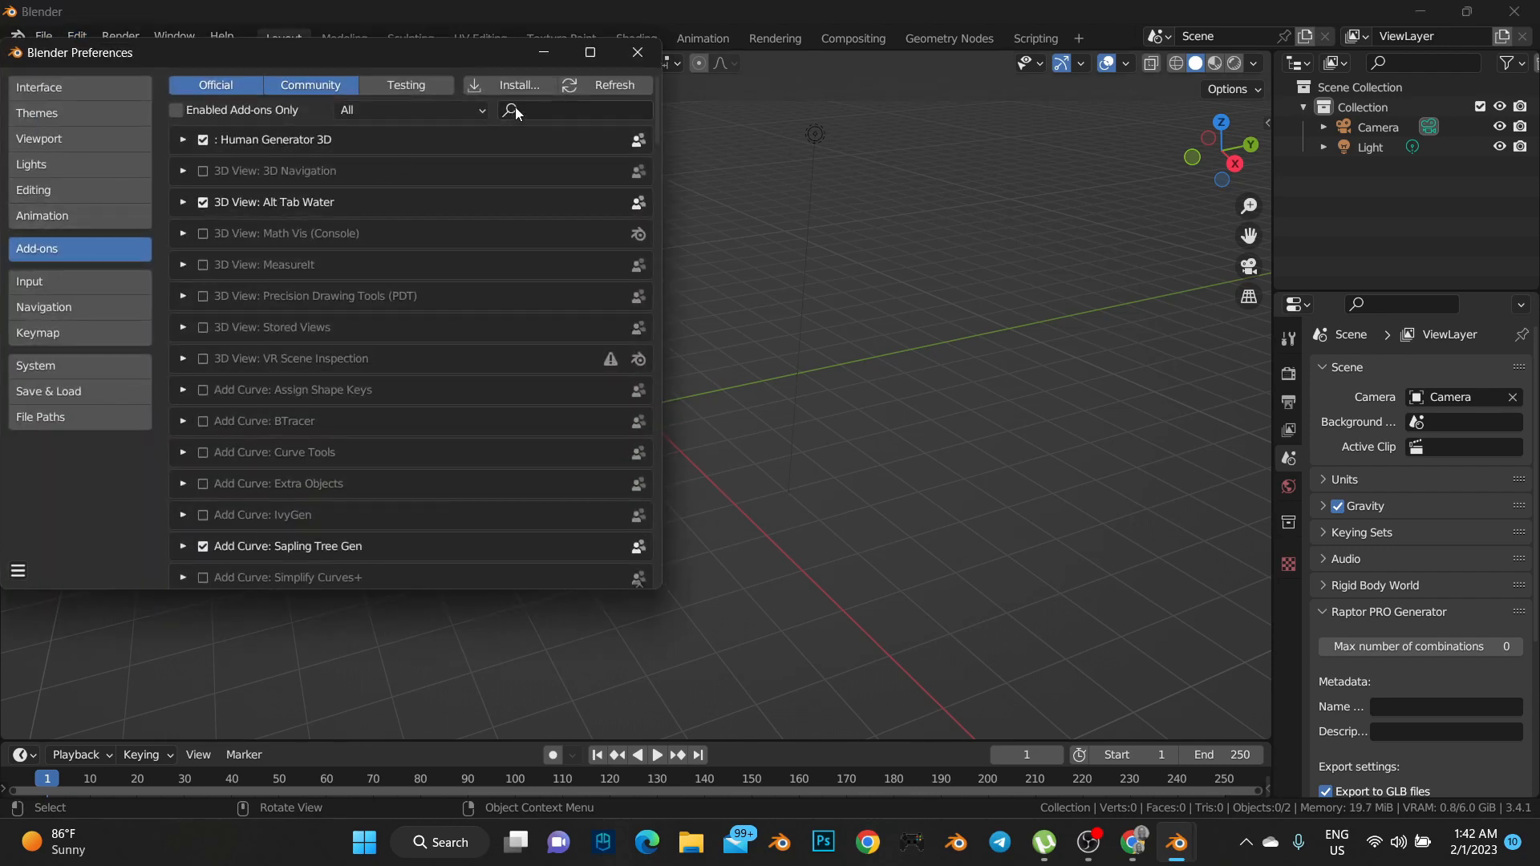
click(510, 85)
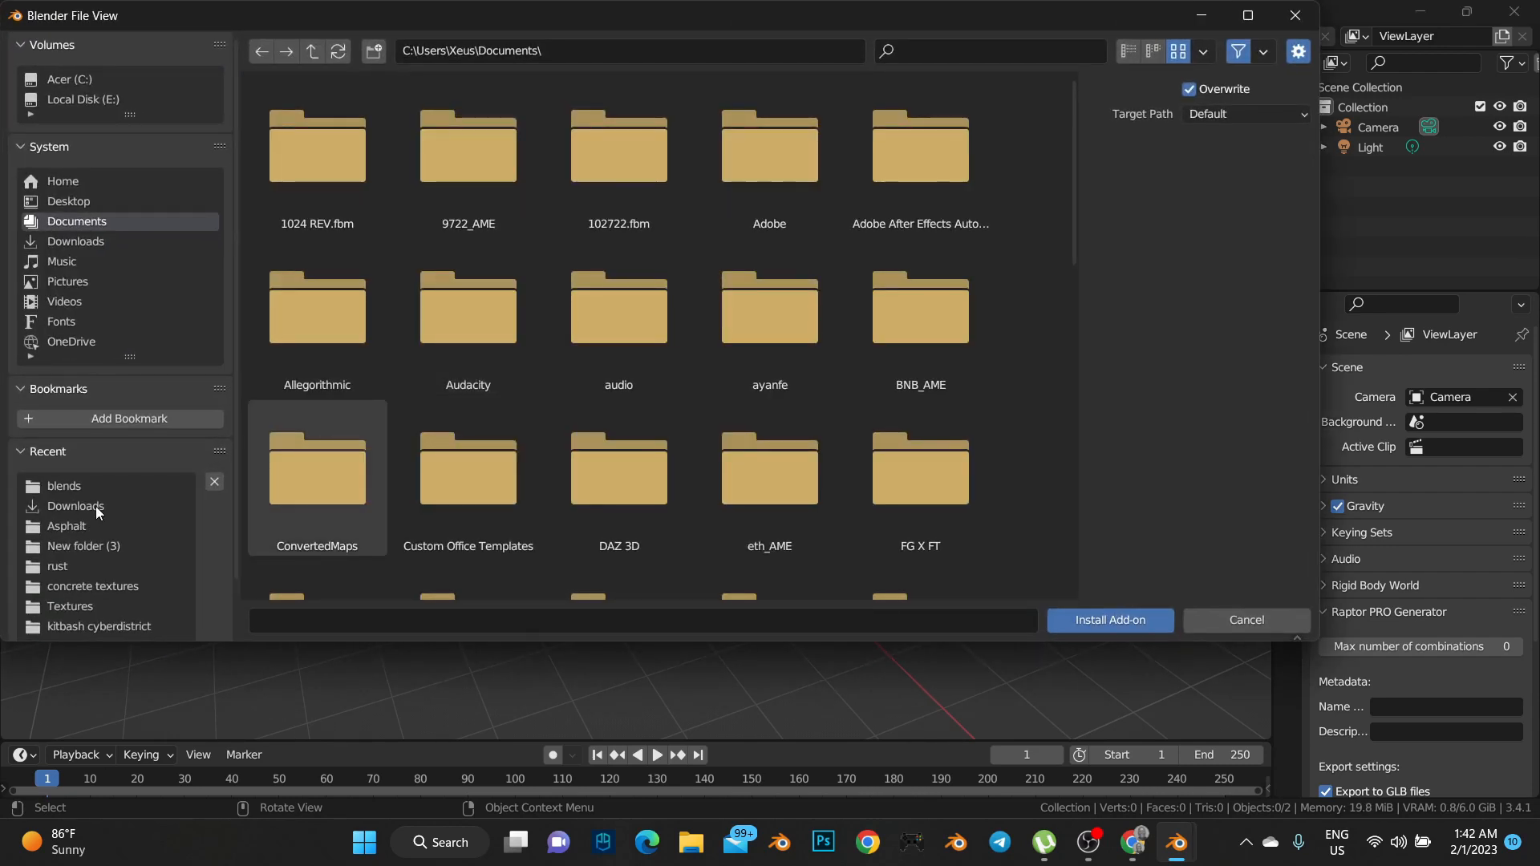
click(95, 507)
click(978, 50)
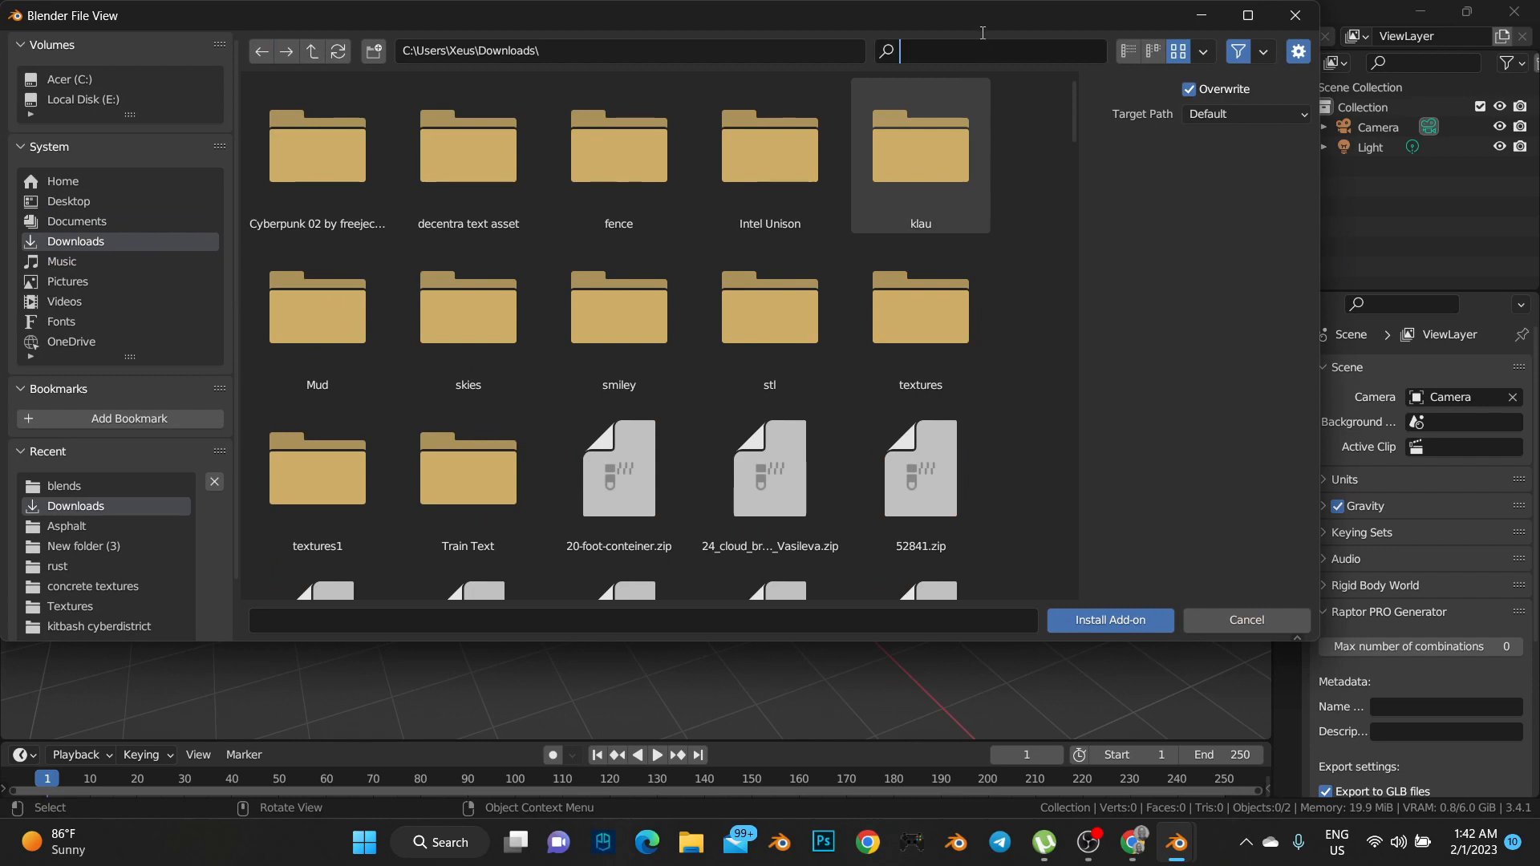
text(scr)
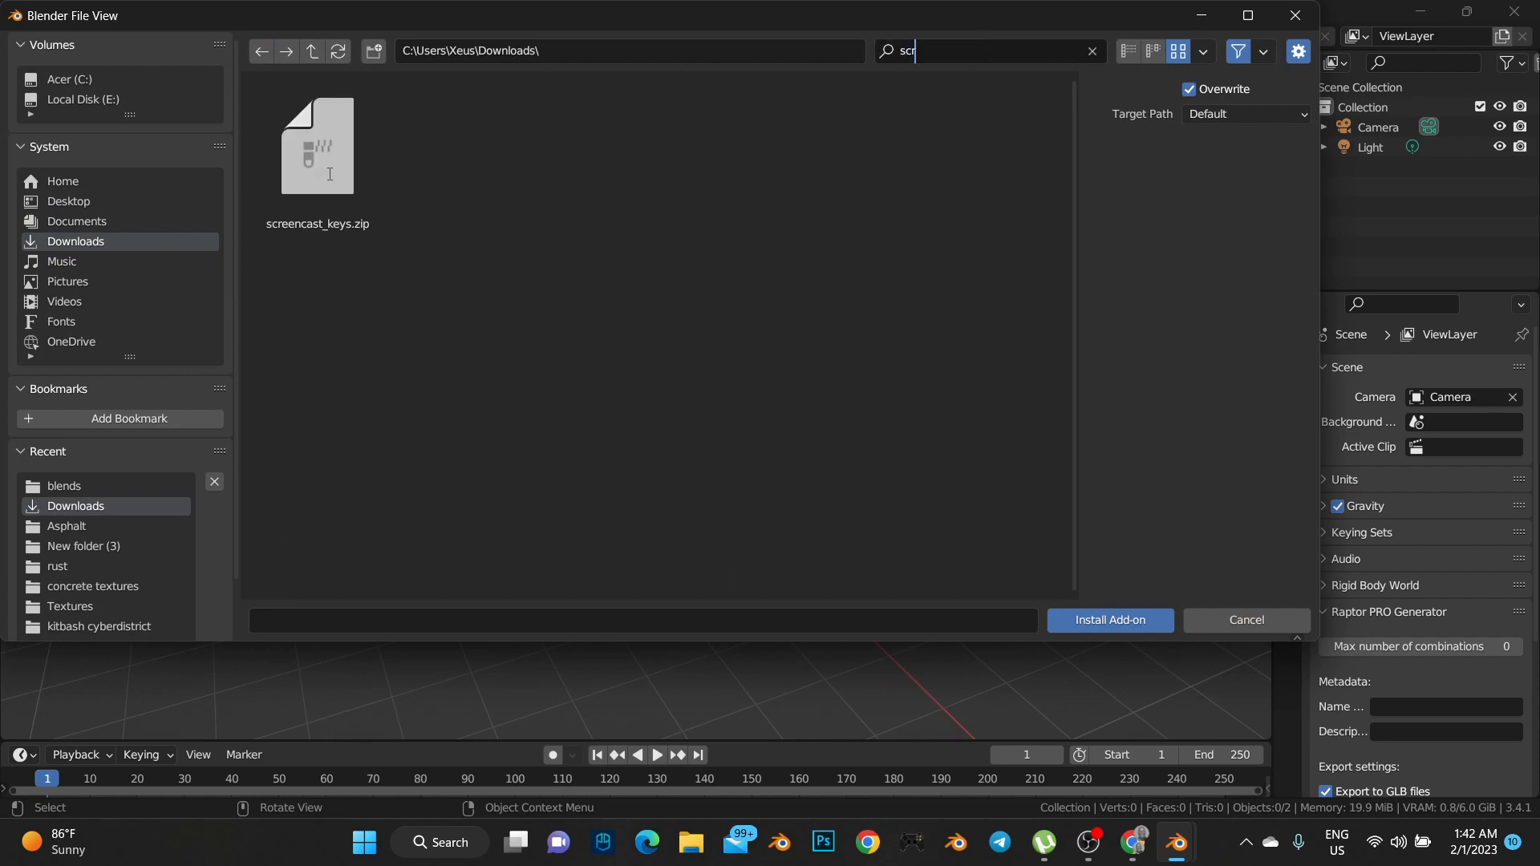
double_click(329, 174)
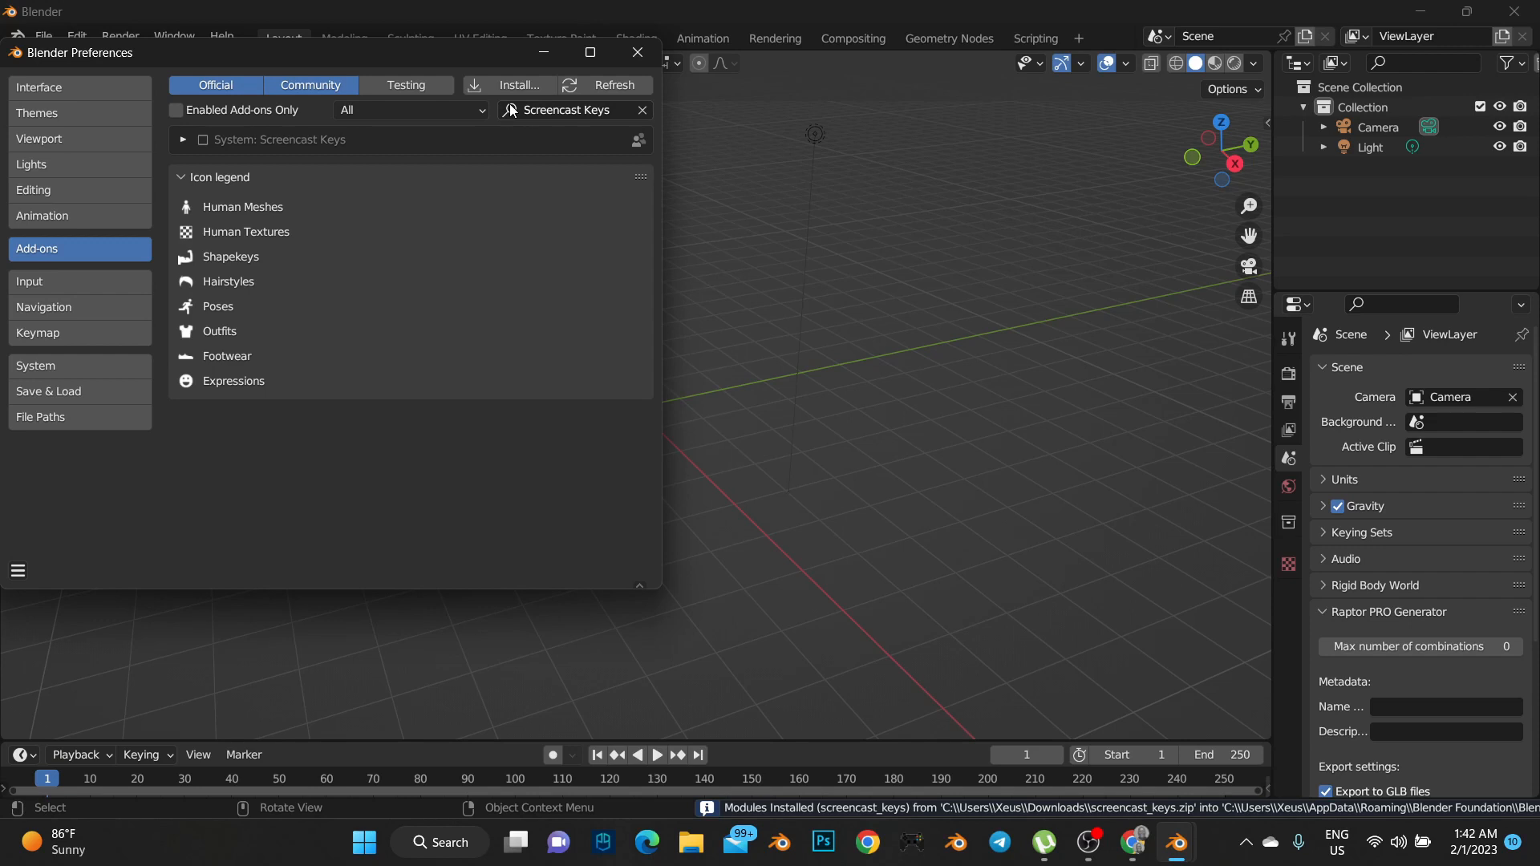
Enable the Screencast Keys add-on, expand its details and minimize the preferences window
click(201, 142)
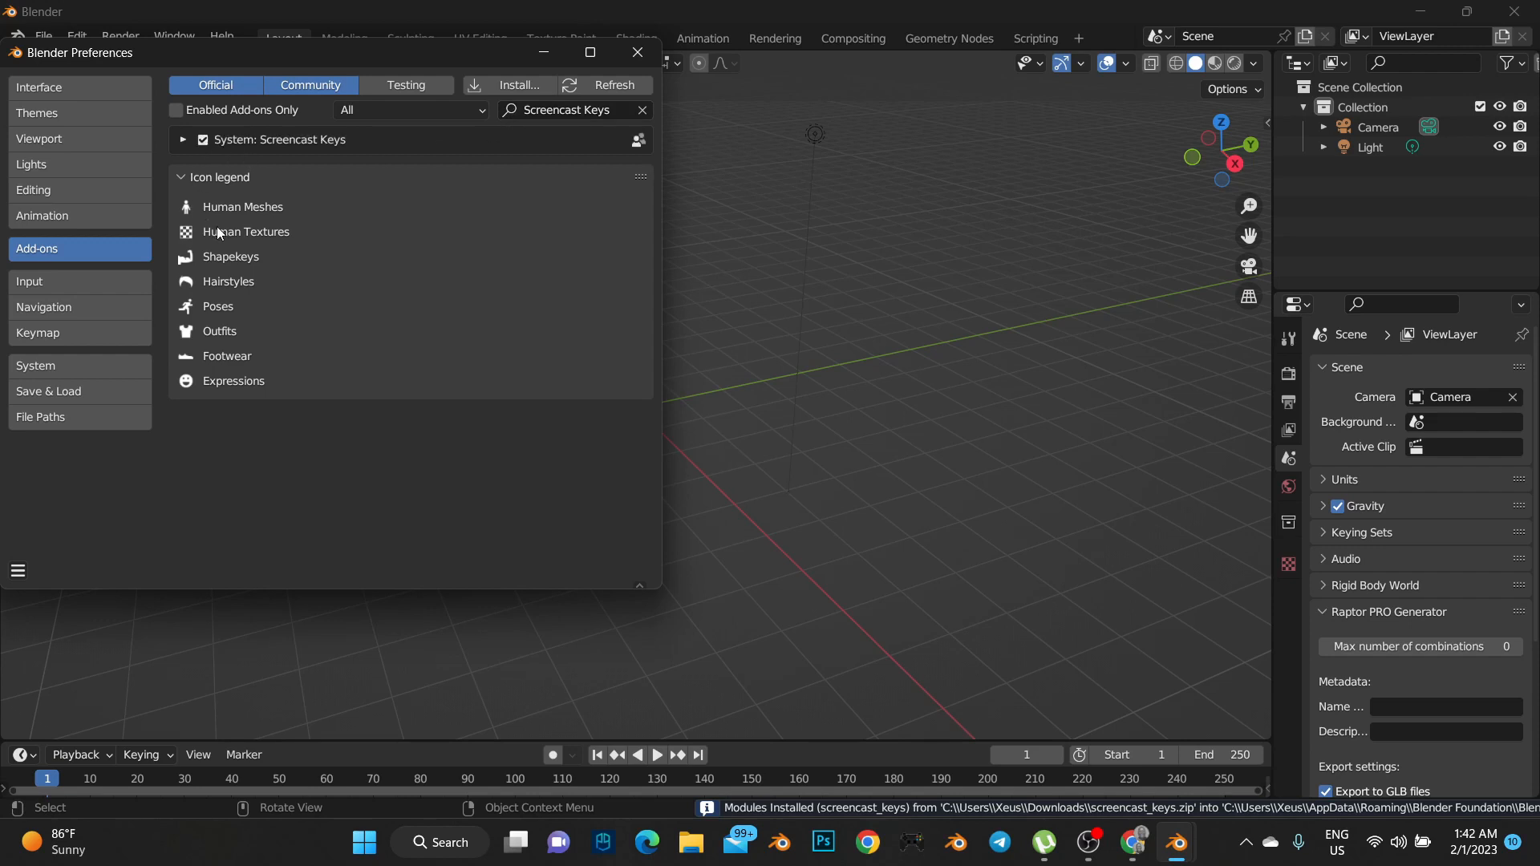
click(184, 139)
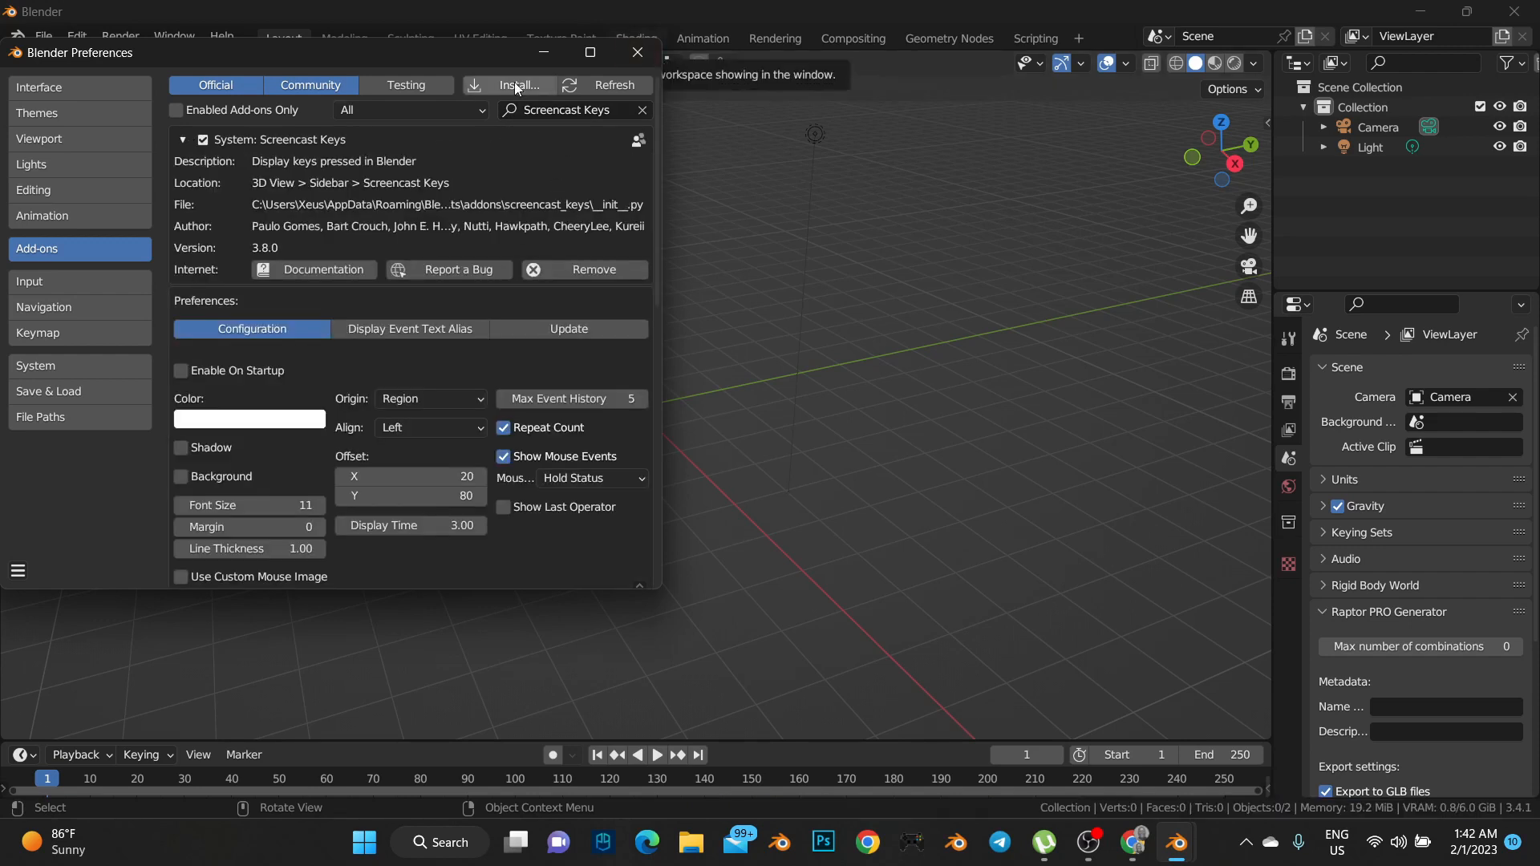
click(543, 56)
right_click(709, 444)
key(shift+a)
mouse_move(763, 346)
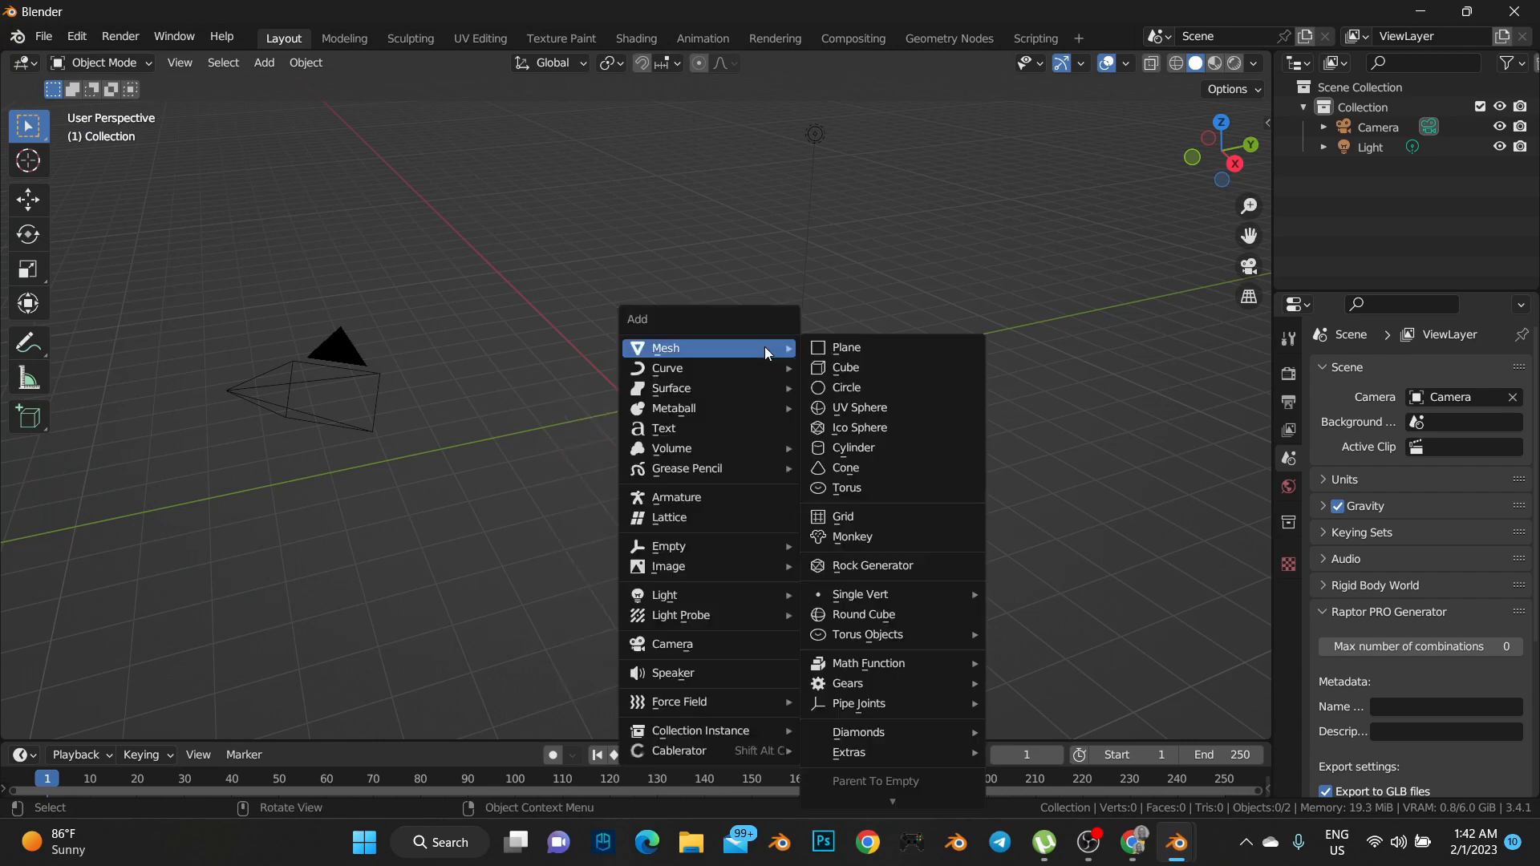
click(850, 350)
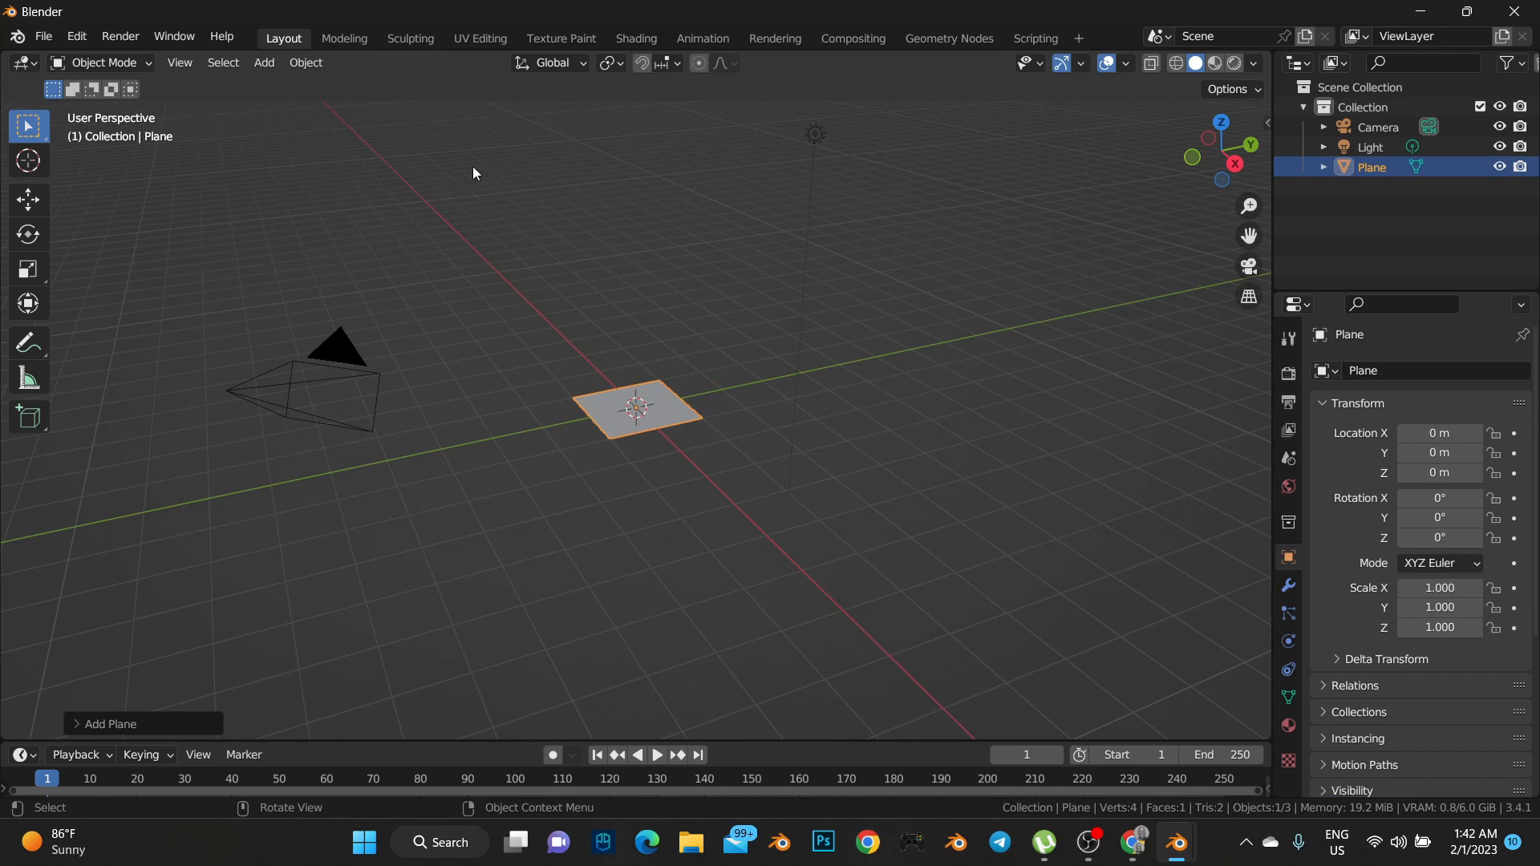
key(x)
click(704, 404)
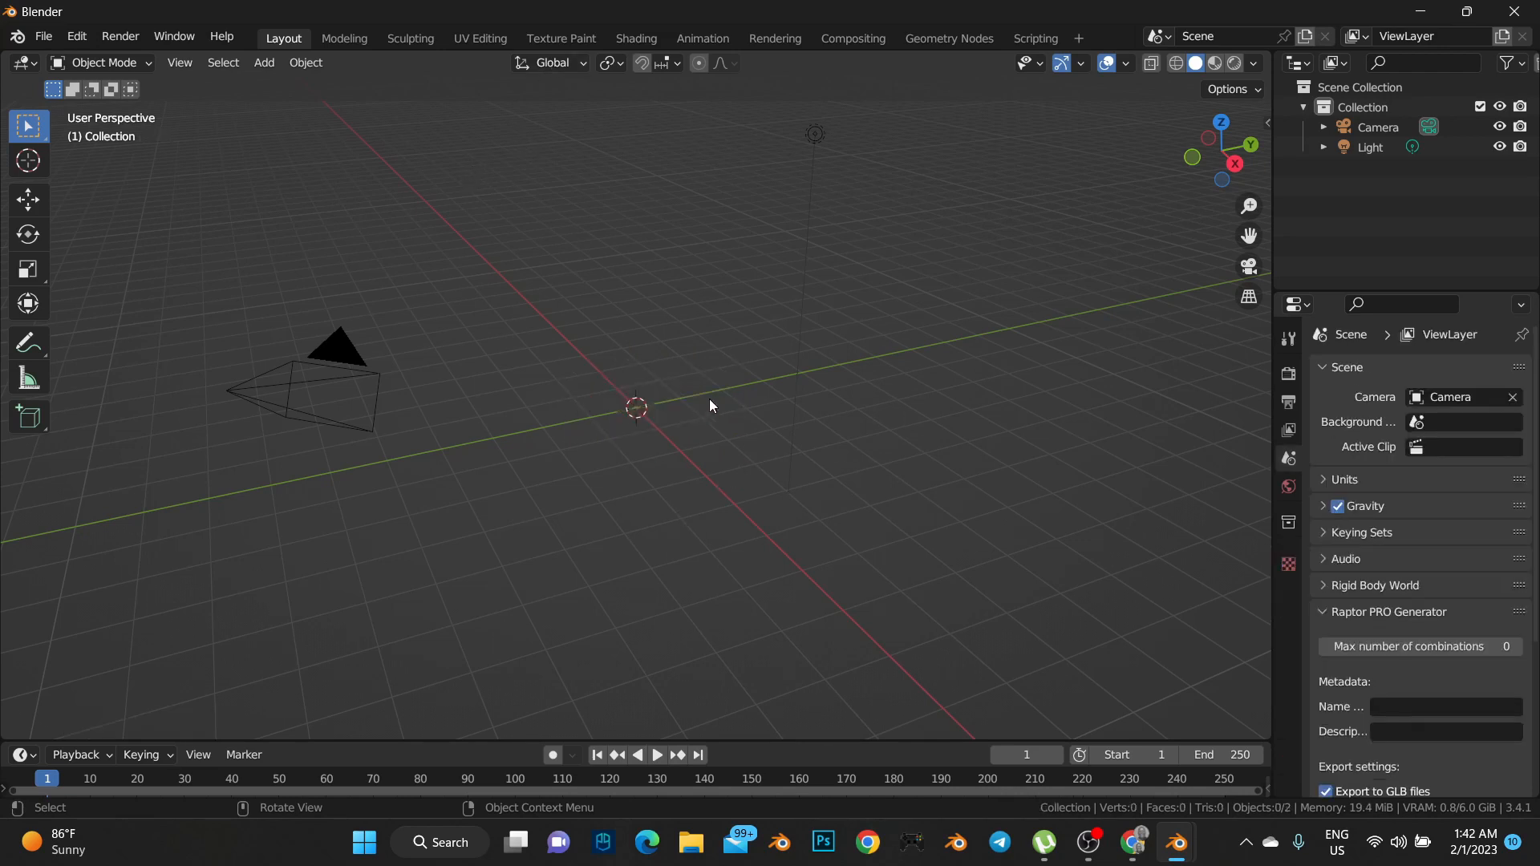
Add a plane mesh at the origin and scale it up uniformly to about 9.09 as the ground
key(shift+a)
mouse_move(714, 396)
click(790, 393)
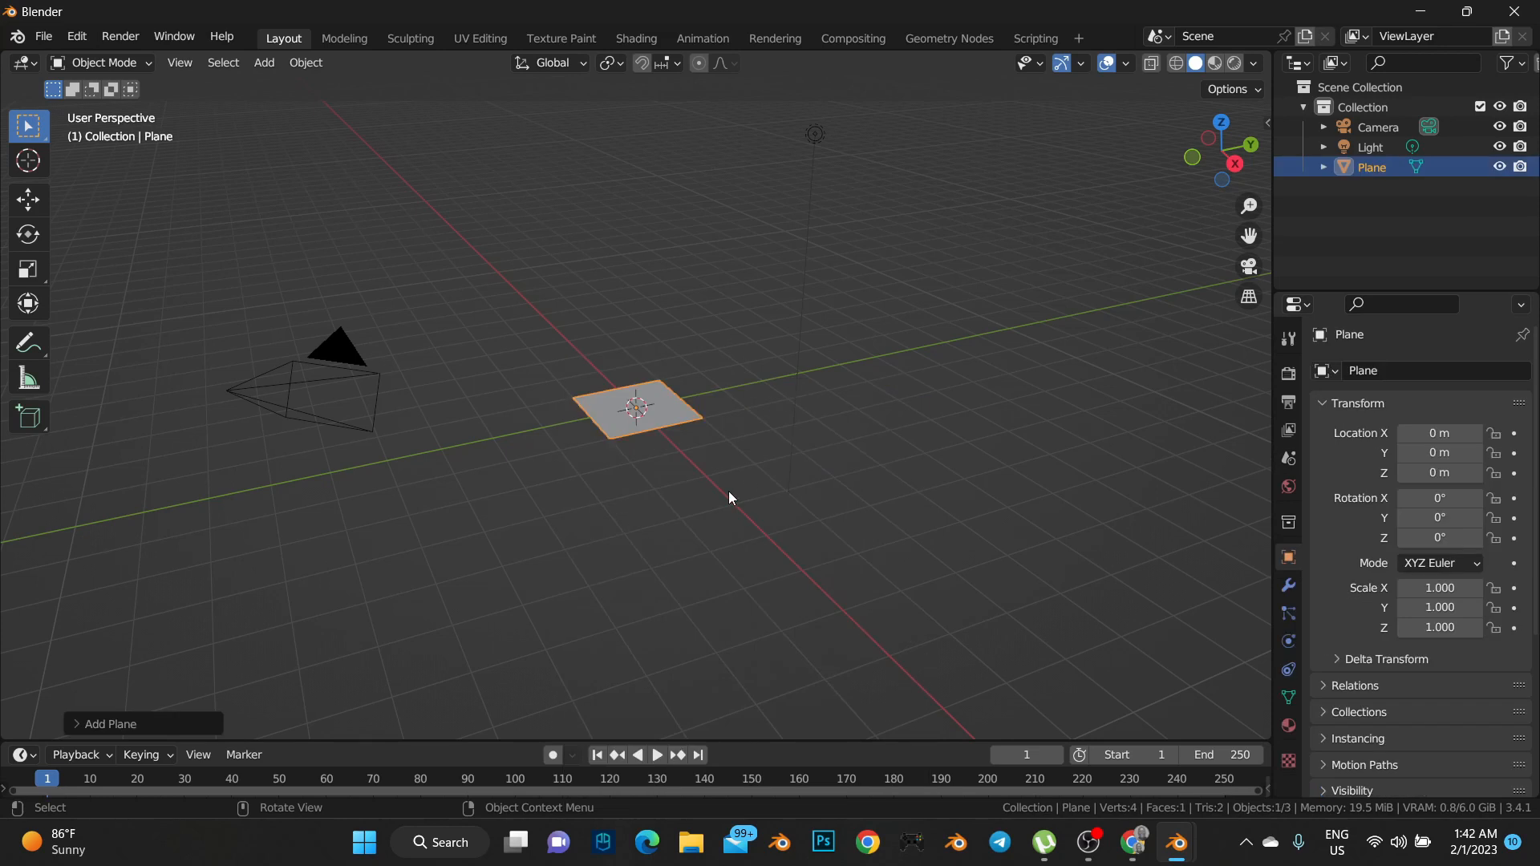
key(s)
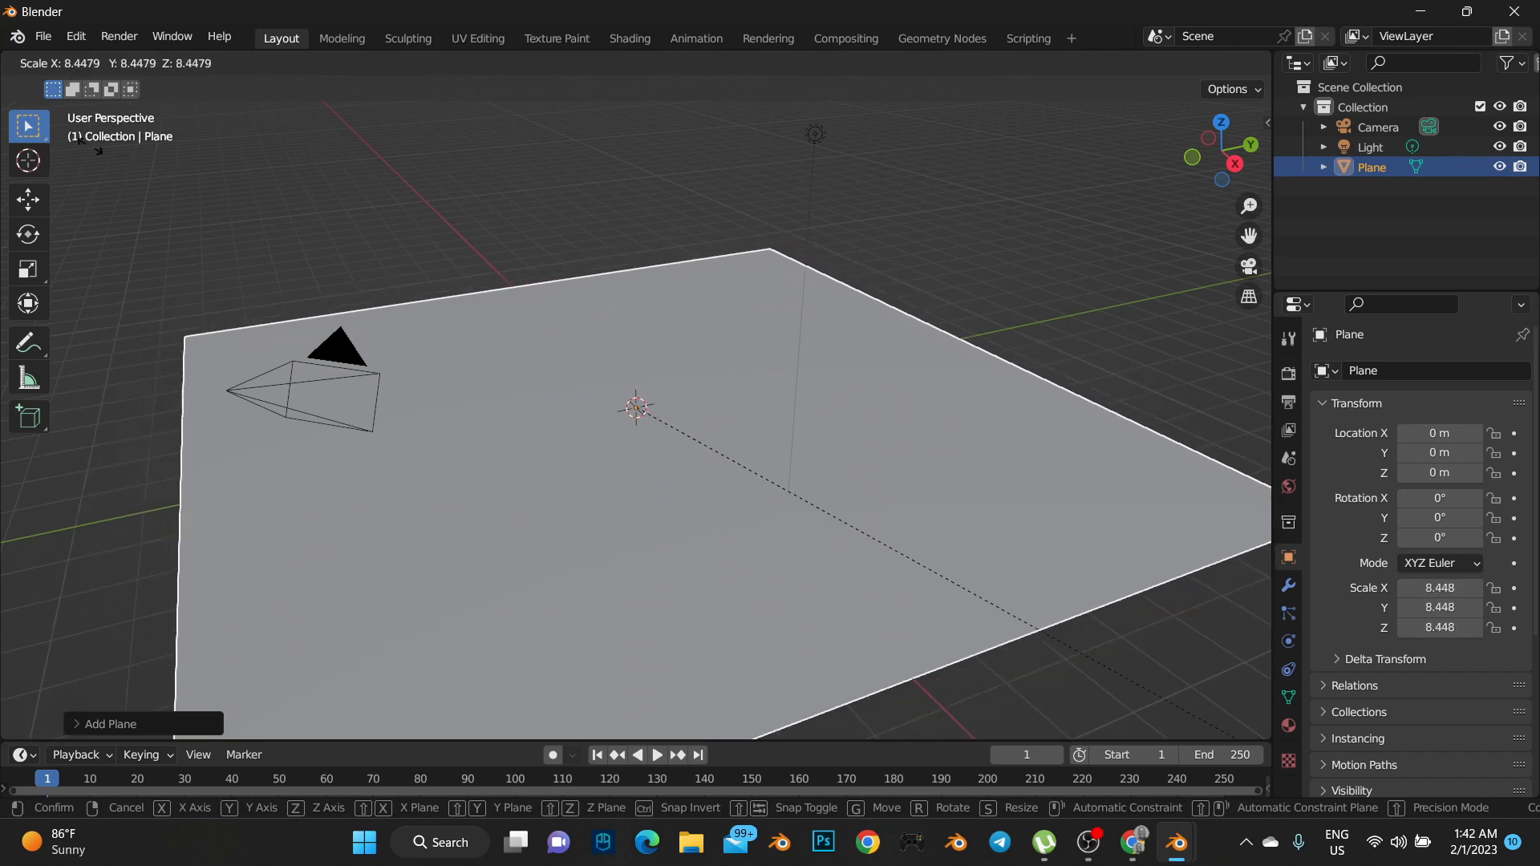
click(148, 183)
scroll(611, 411, down, 5)
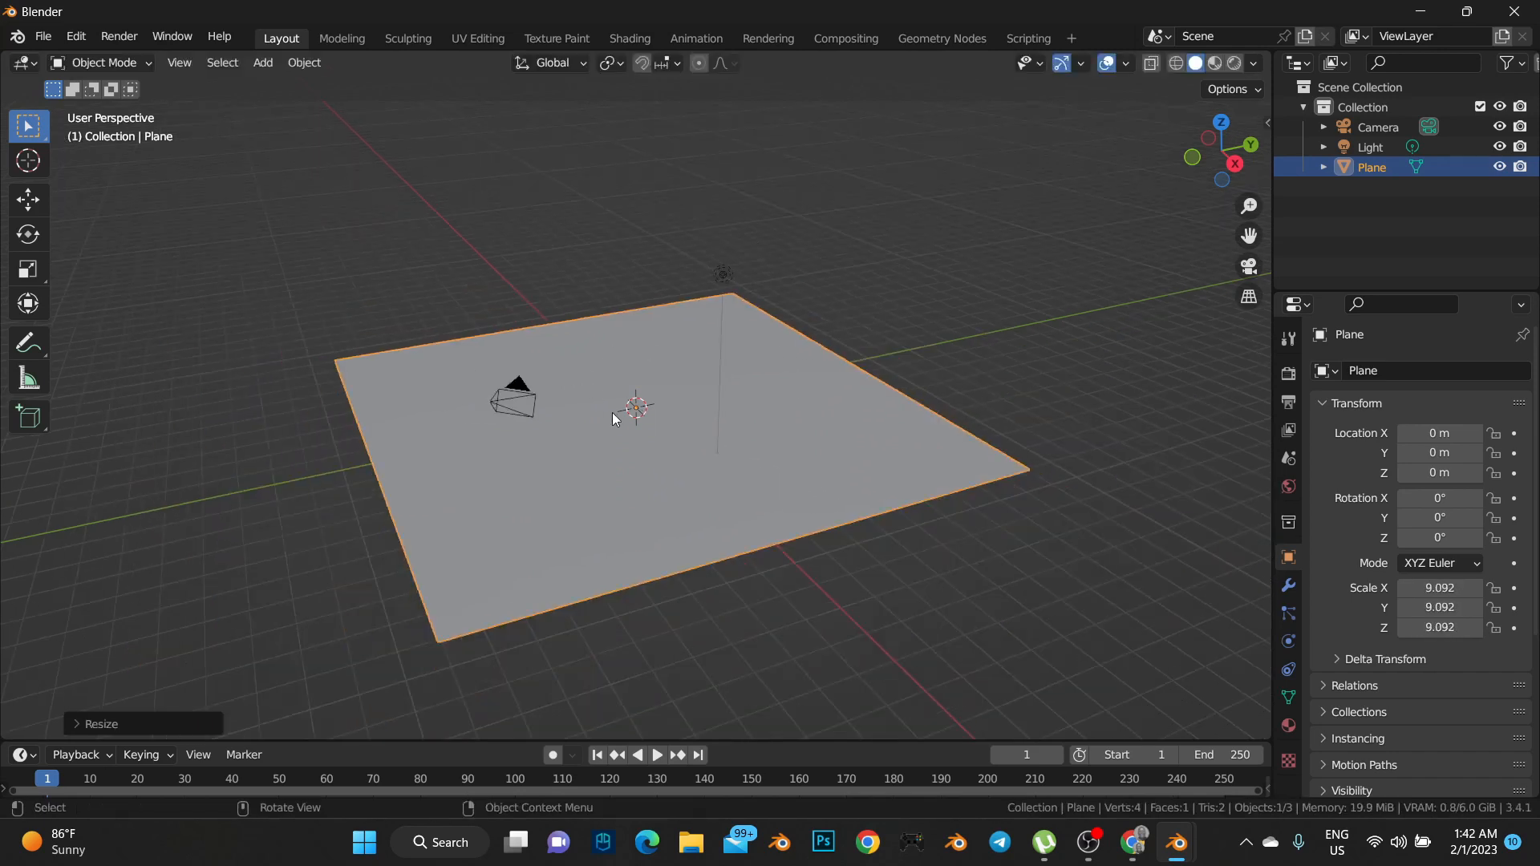
scroll(613, 414, up, 5)
middle_drag(729, 560, 756, 460)
key(shift+a)
mouse_move(753, 465)
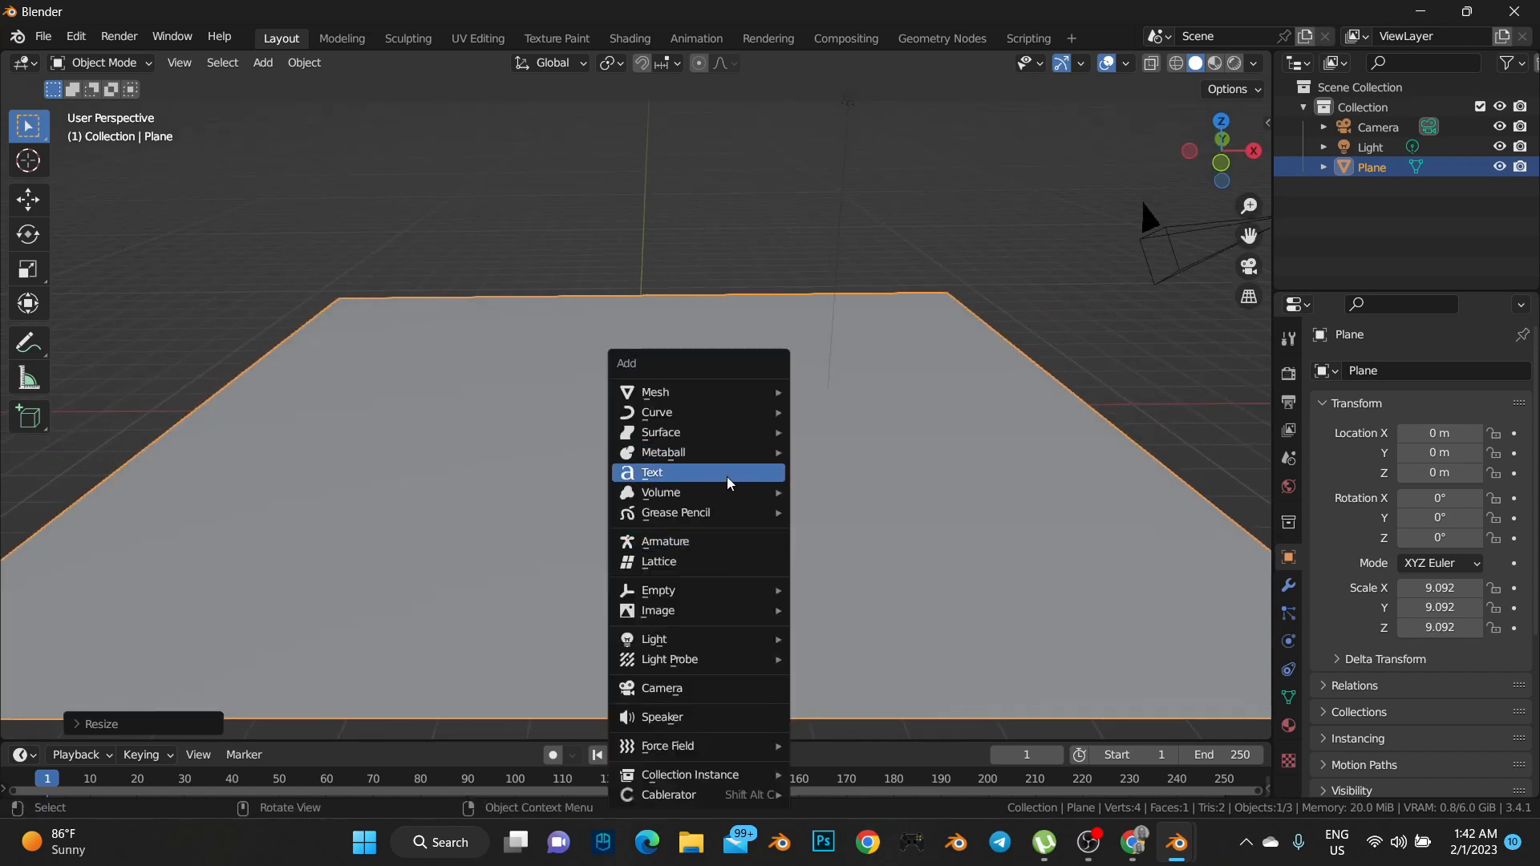
mouse_move(726, 613)
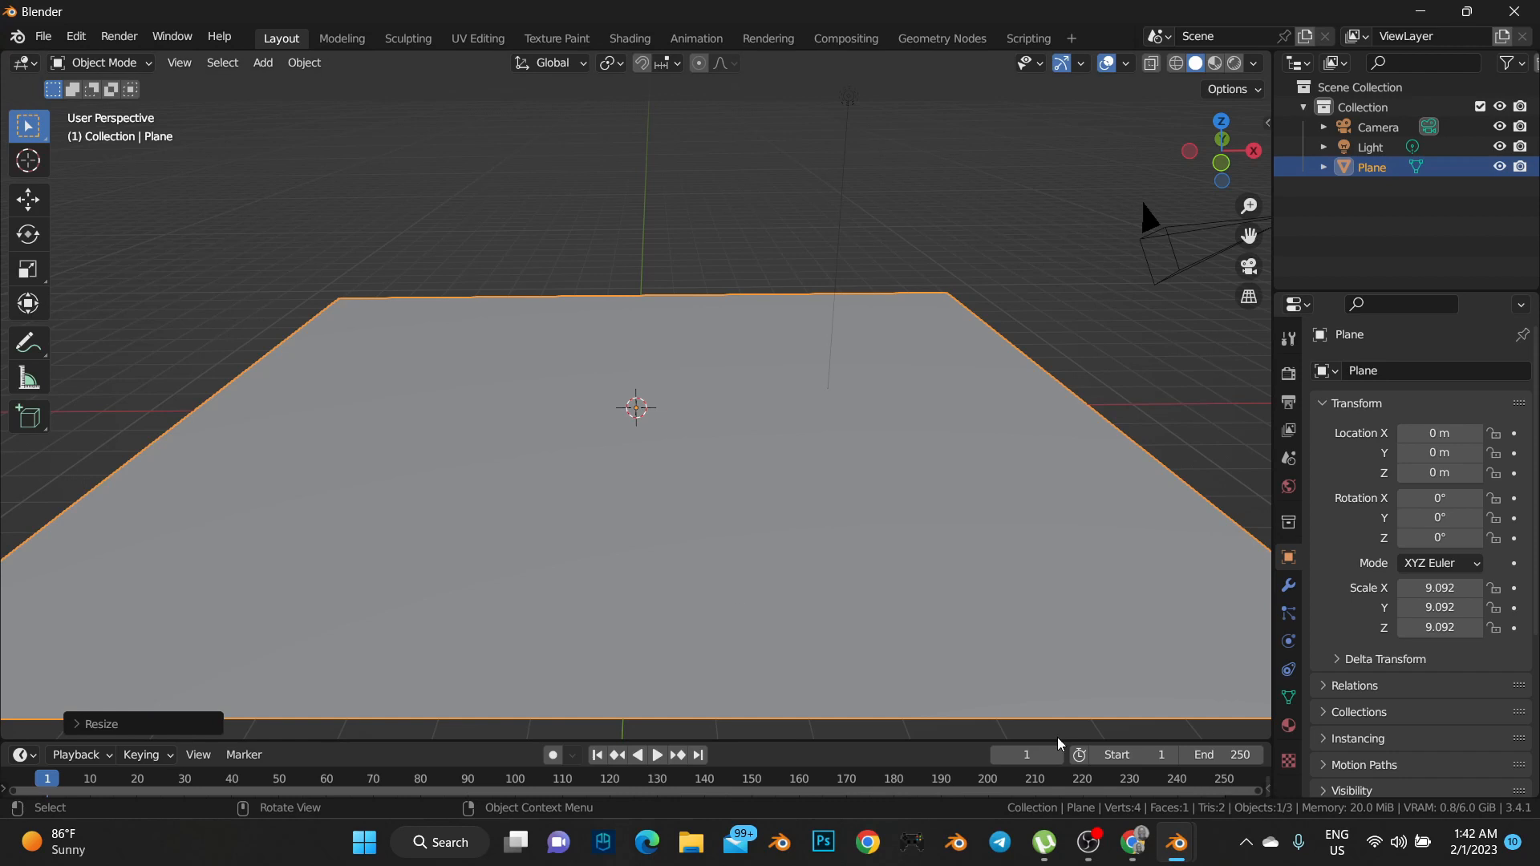
Split off a narrow area beside the 3D viewport, turn it into a Shader Editor and hide its sidebar
mouse_move(1133, 842)
drag(4, 54, 385, 163)
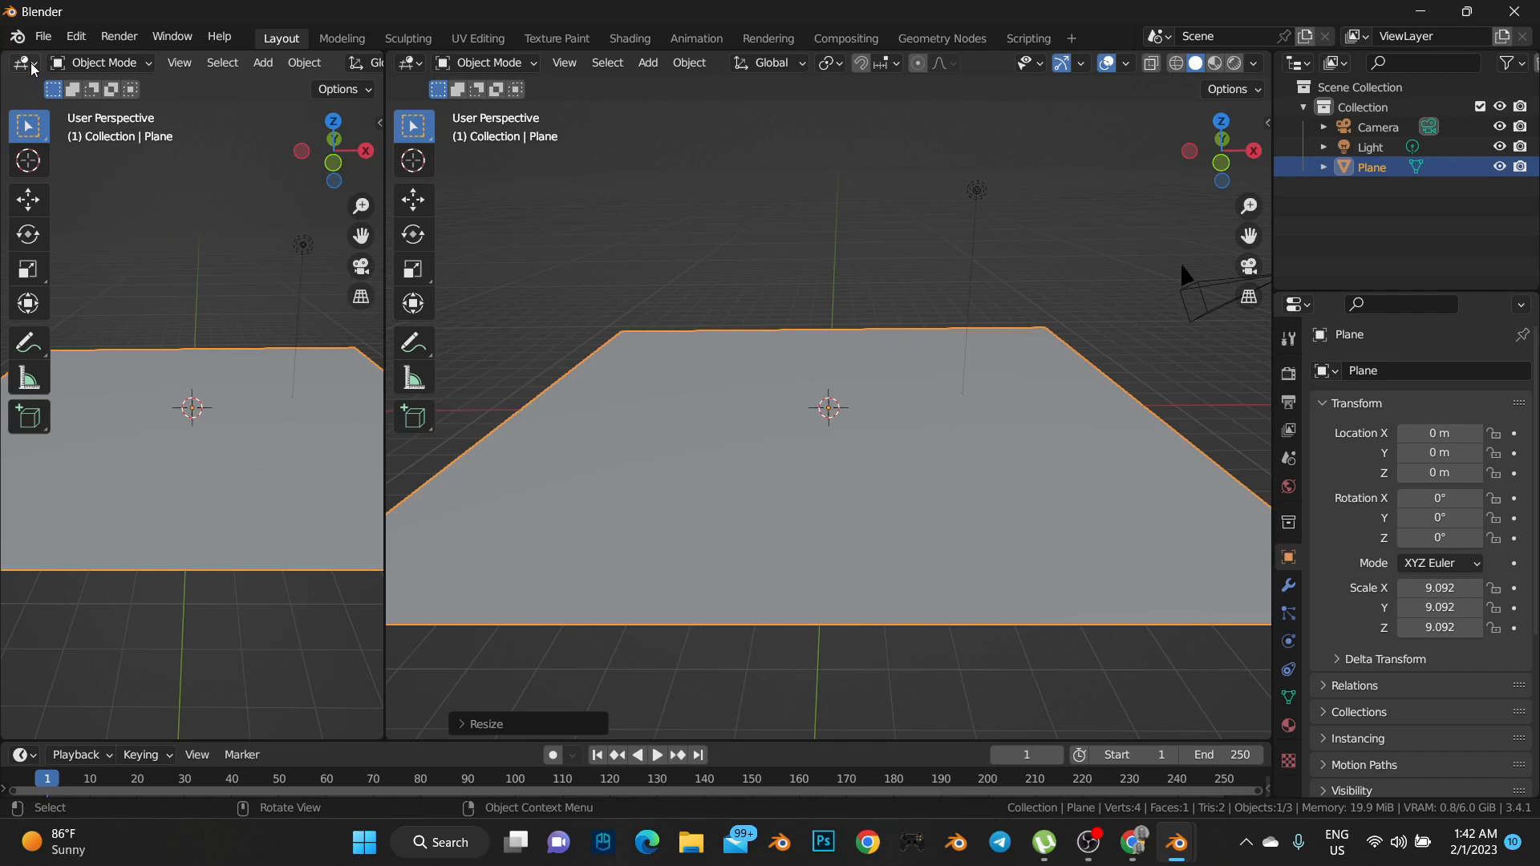
click(24, 63)
click(77, 247)
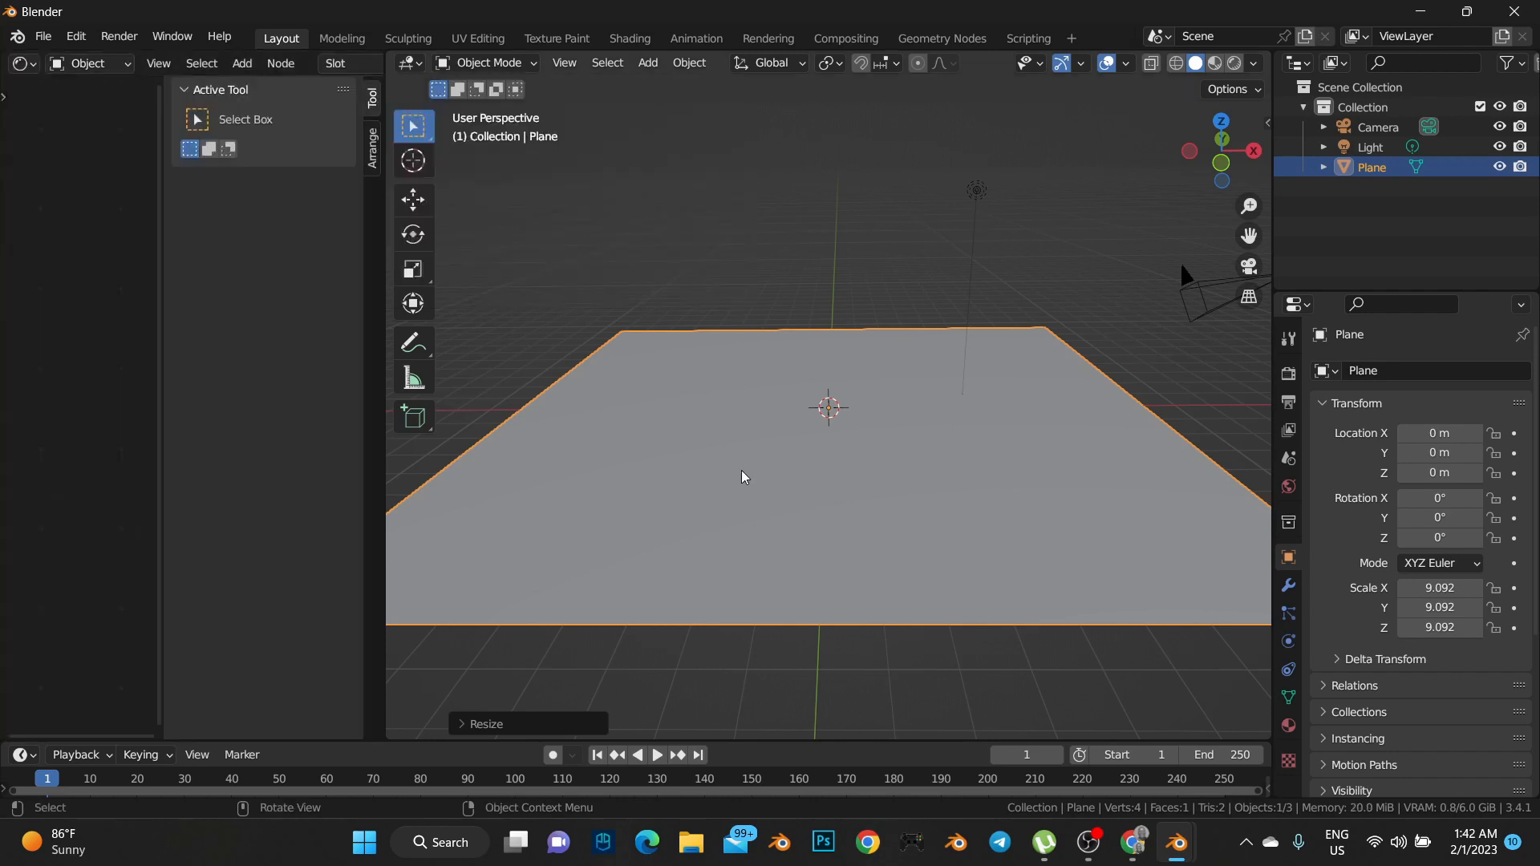
scroll(824, 471, up, 2)
scroll(824, 471, down, 1)
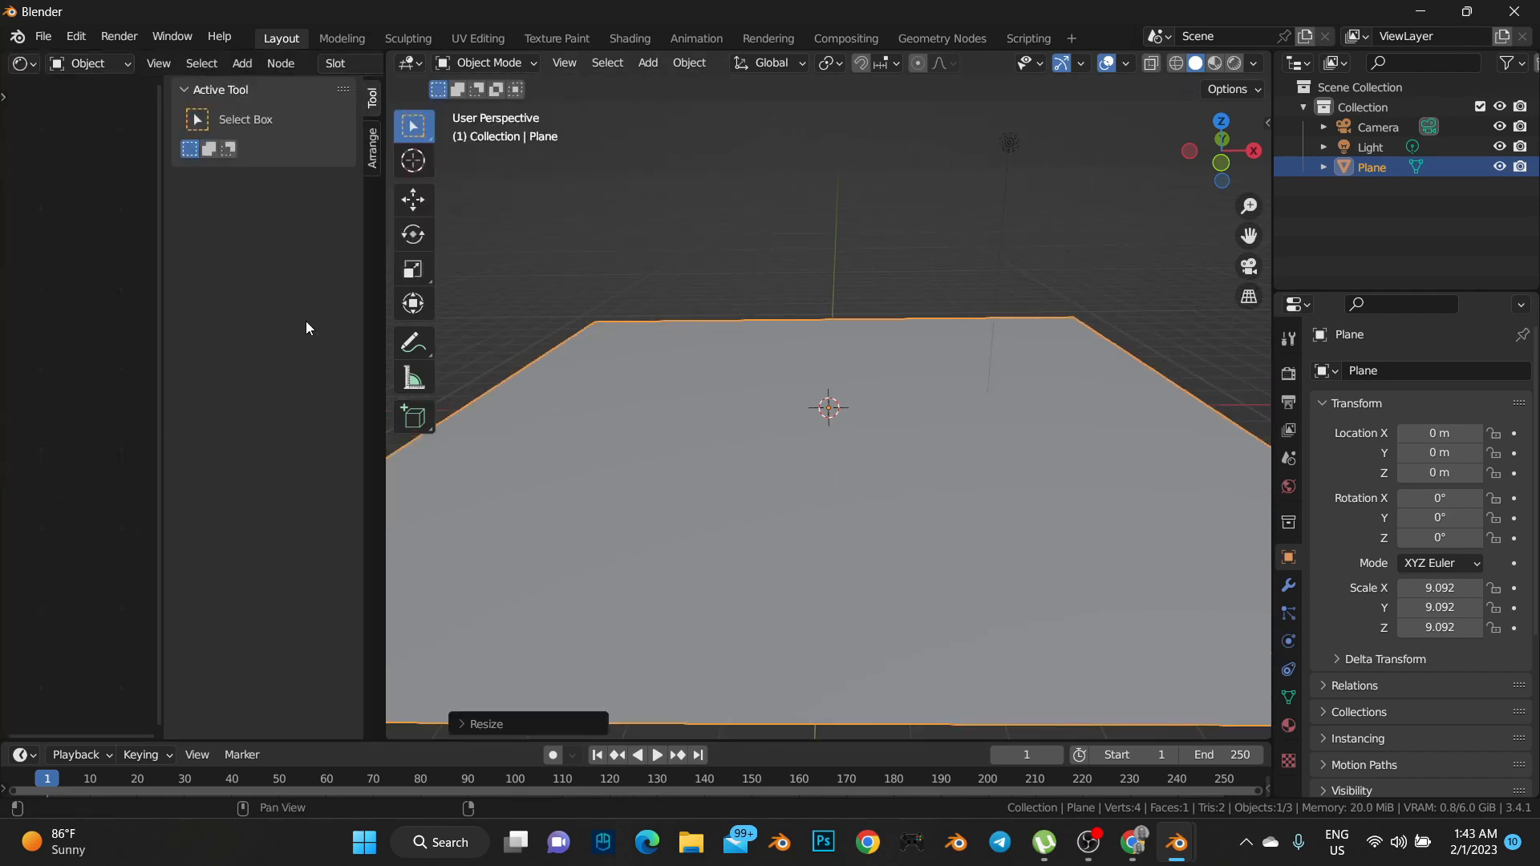
key(n)
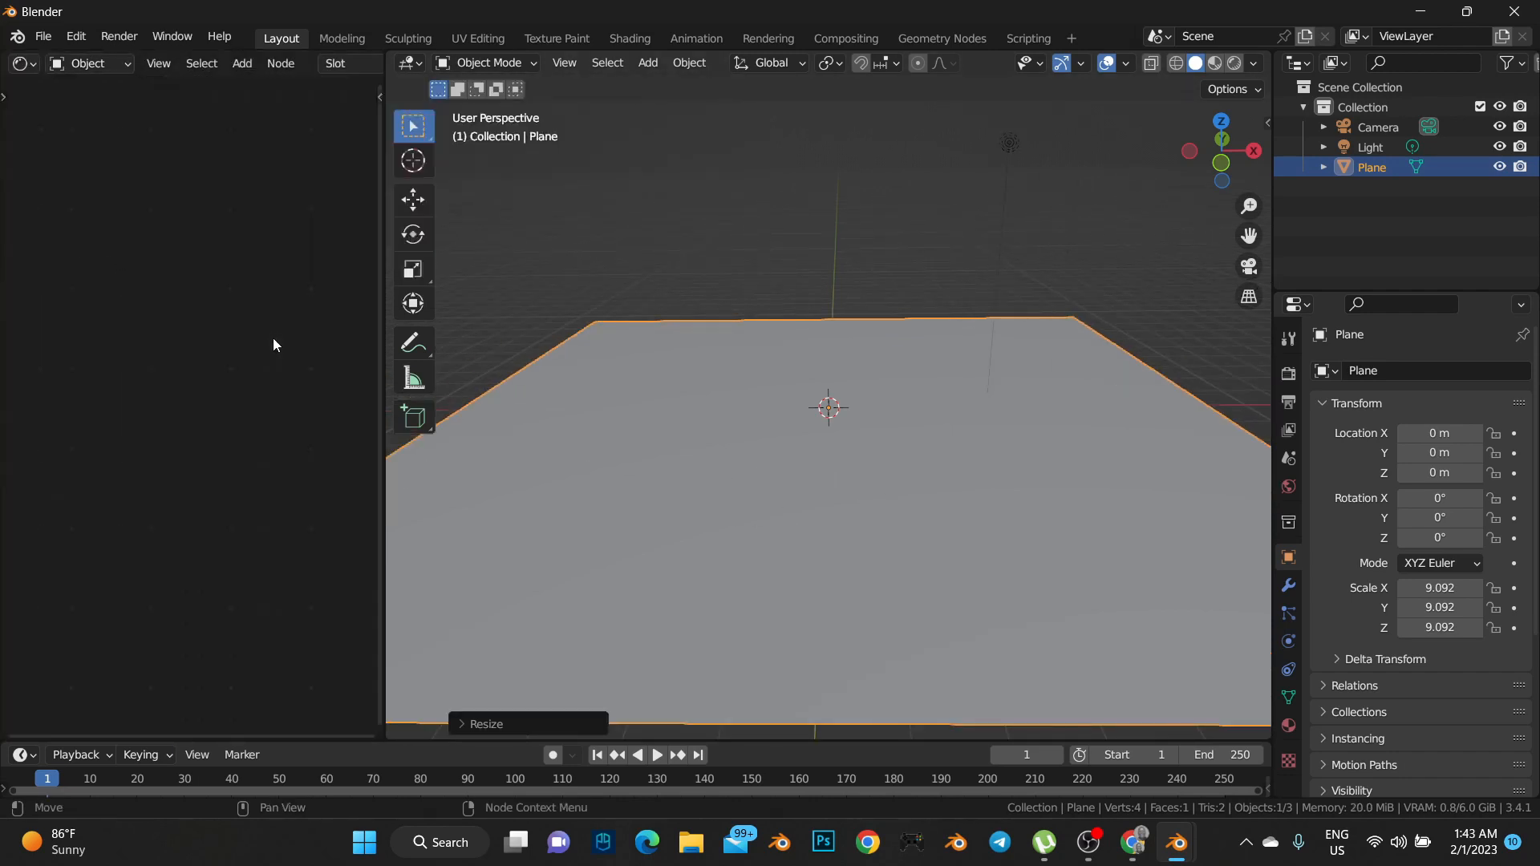
Create a new material on the ground plane
click(1288, 726)
click(1392, 455)
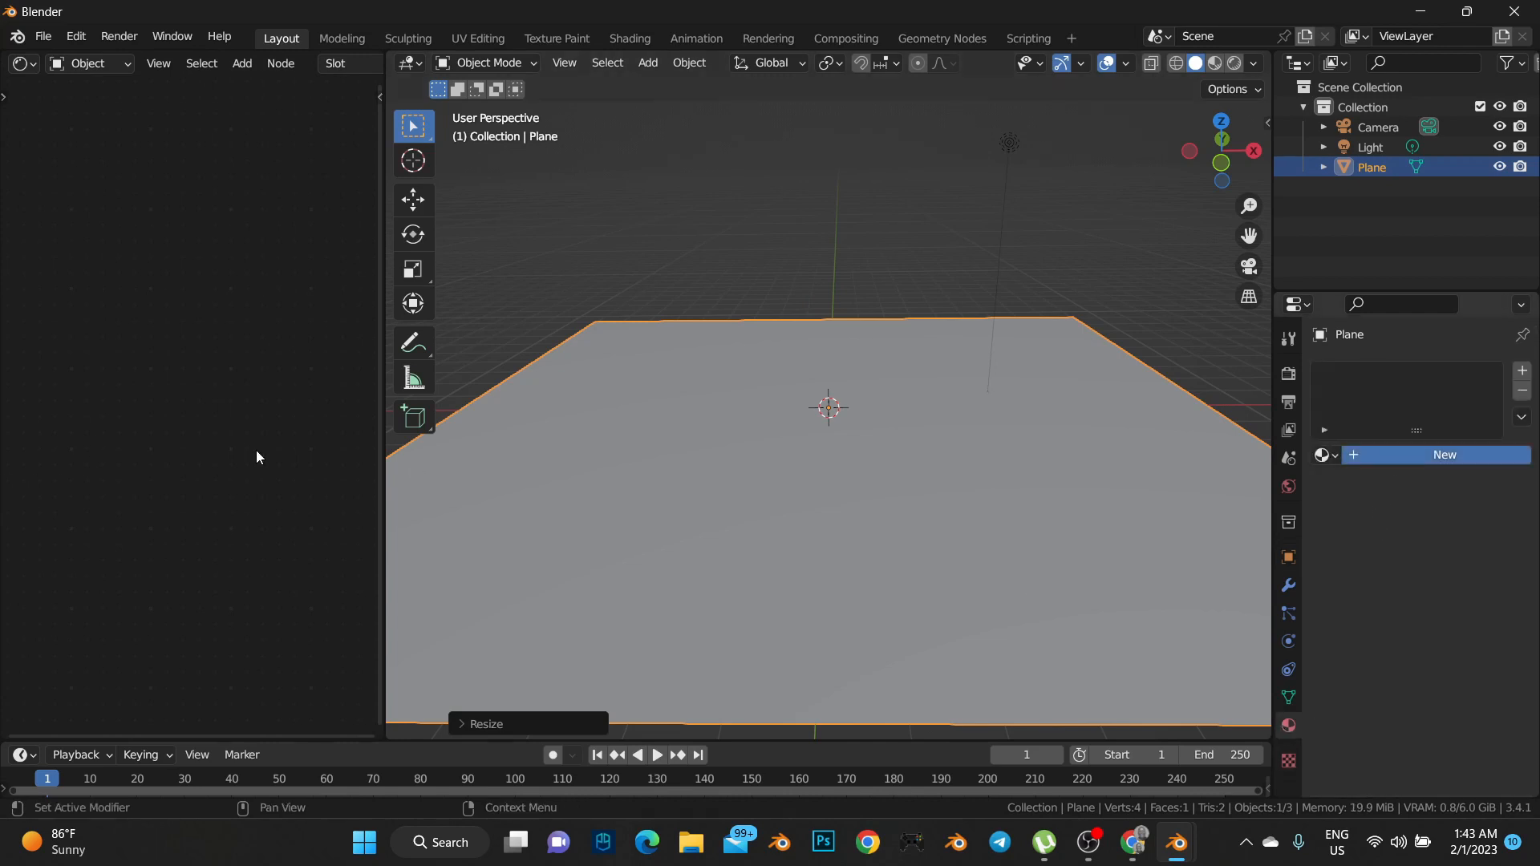
scroll(173, 433, up, 4)
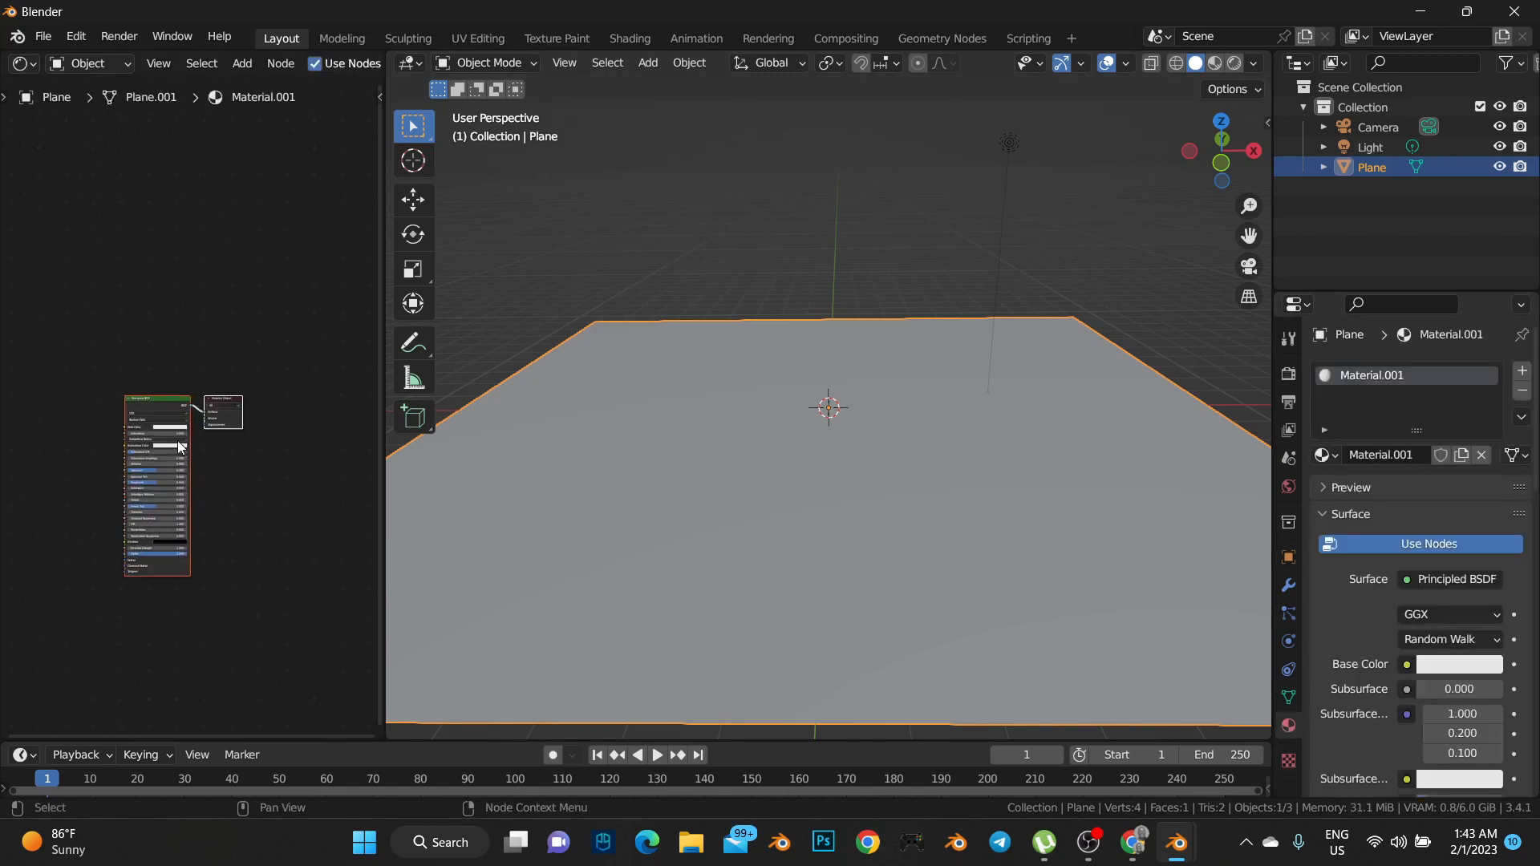
Add an Image Texture setup to the Principled BSDF's Base Color and load the color image into it
click(167, 401)
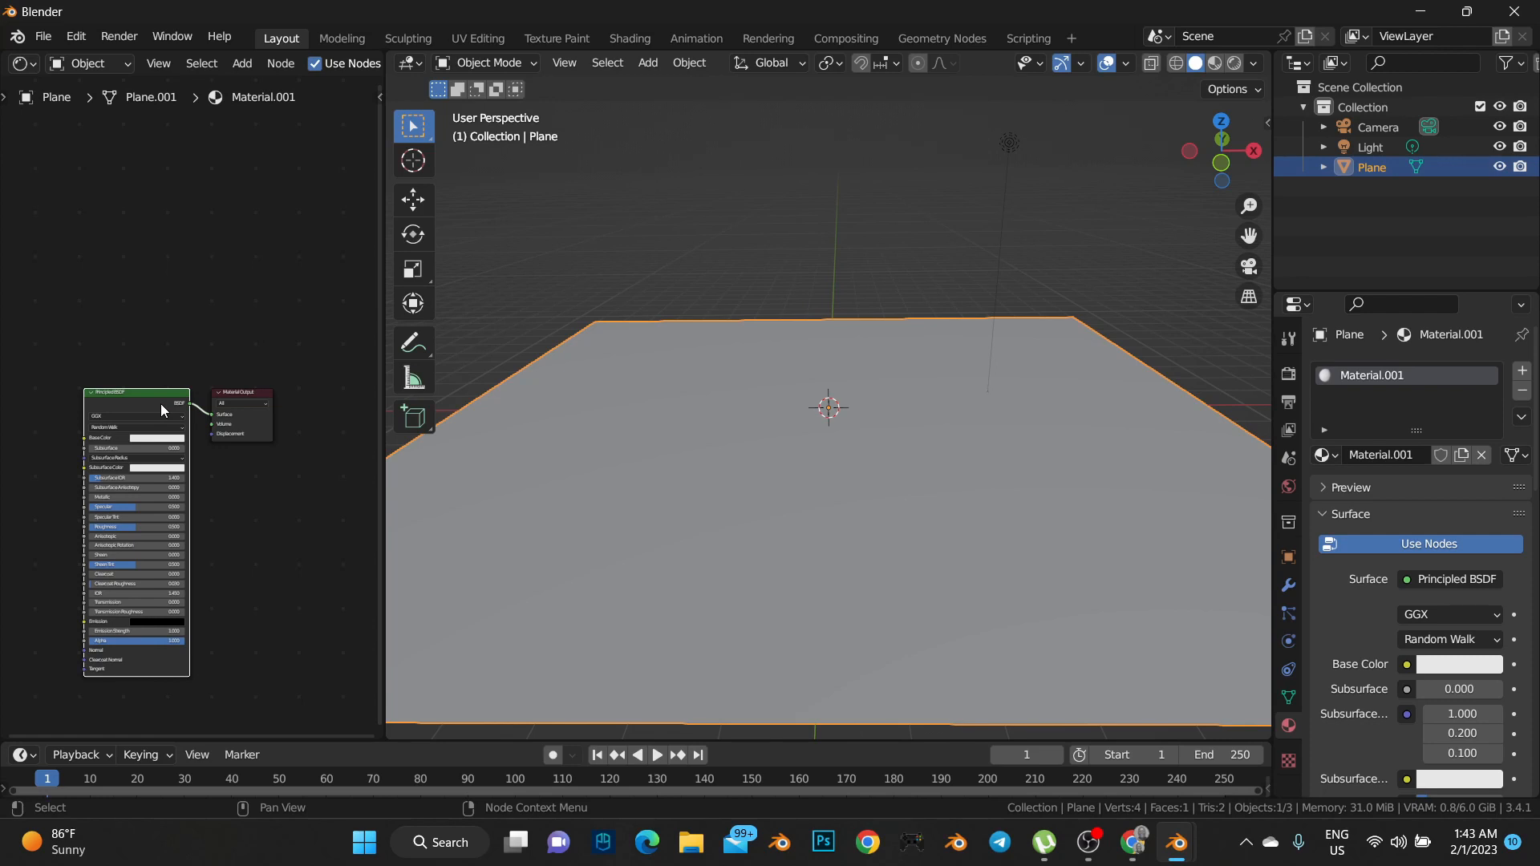
key(ctrl+t)
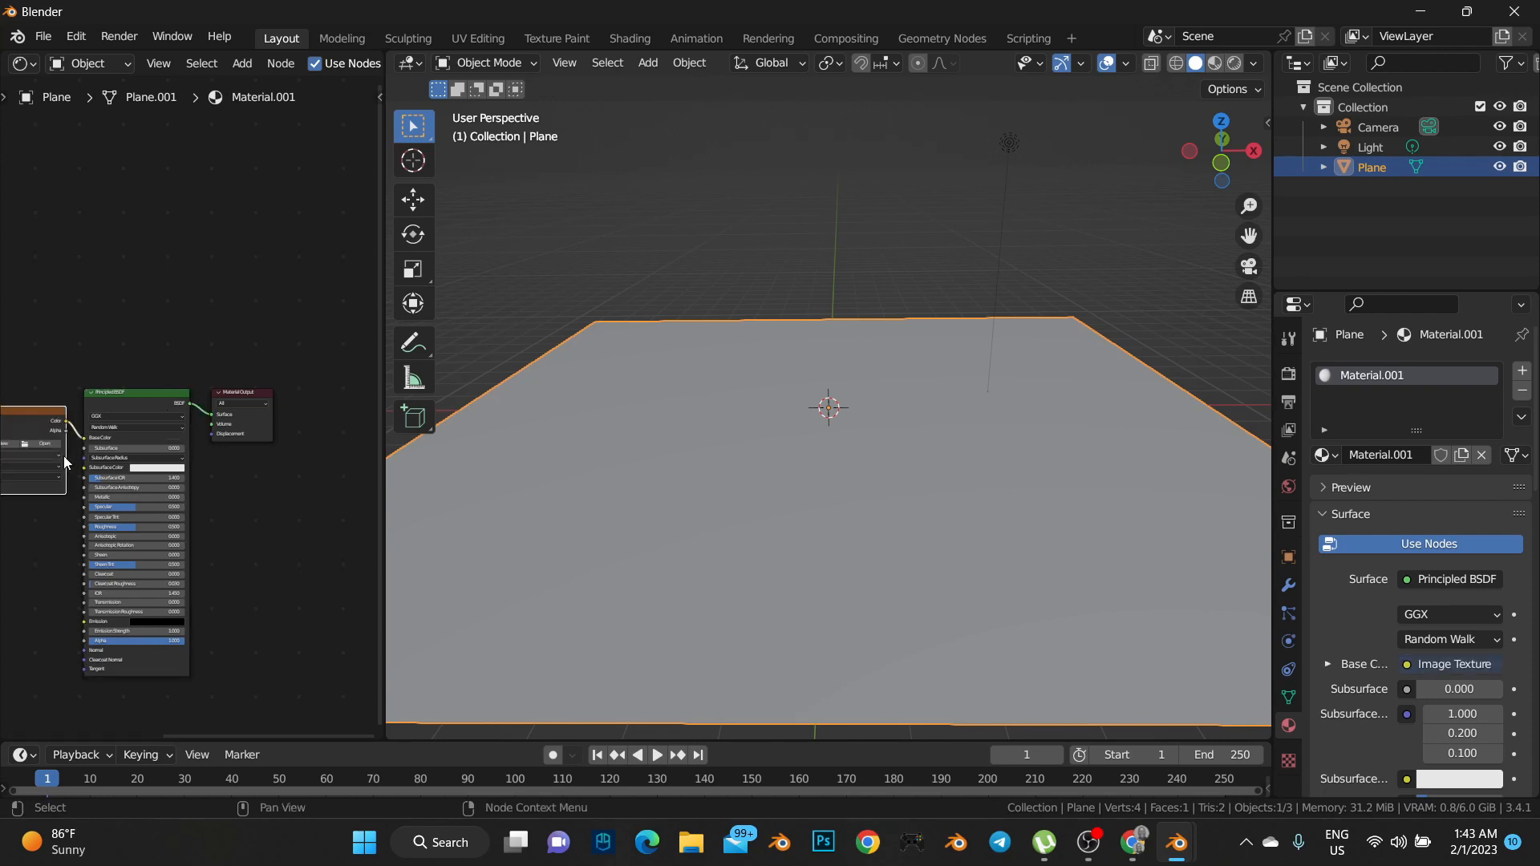
click(17, 439)
double_click(442, 248)
Insert a Hue Saturation Value node between the color texture and the Principled BSDF's Base Color
scroll(240, 385, down, 3)
key(g)
click(157, 363)
key(shift+a)
text(hue)
click(188, 328)
drag(41, 425, 152, 333)
Duplicate the image texture node, load the 4K roughness image and connect its color to the Principled BSDF's Roughness
key(shift+d)
scroll(205, 445, up, 4)
click(217, 444)
click(232, 643)
double_click(1163, 248)
scroll(401, 489, up, 2)
drag(120, 390, 197, 361)
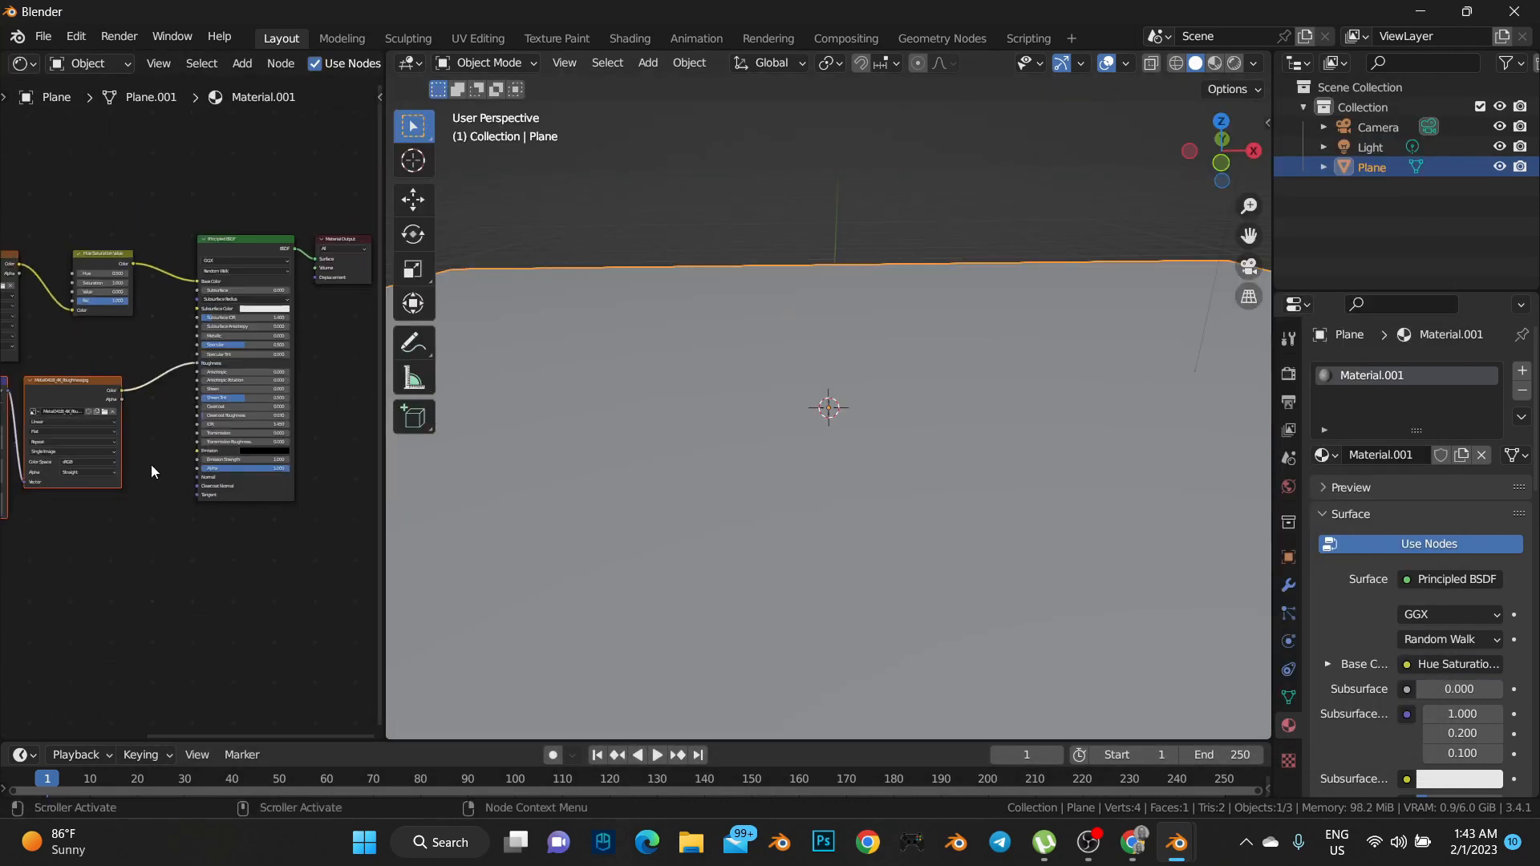
Duplicate the image texture node again, load Asphalt023S_4K_NormalDX.jpg and connect its color to the Principled BSDF's Normal
key(shift+d)
click(172, 614)
click(129, 567)
click(192, 594)
double_click(531, 397)
drag(147, 543, 197, 477)
Insert a Normal Map node between the normal texture and the Principled BSDF's Normal input
key(shift+a)
click(201, 538)
text(nor)
click(241, 594)
click(186, 560)
scroll(201, 513, up, 5)
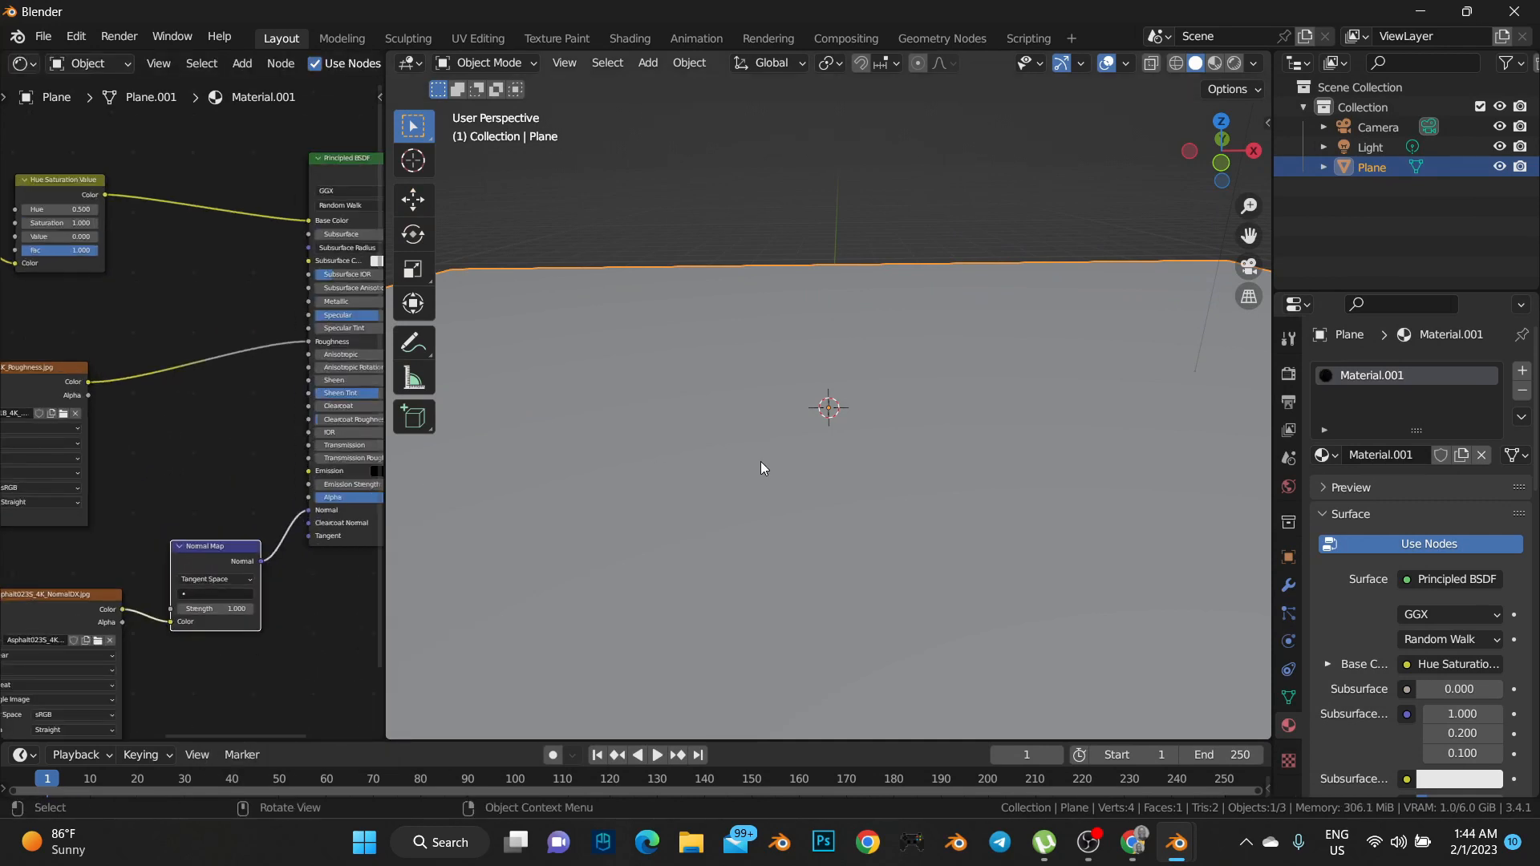
scroll(760, 463, down, 5)
scroll(808, 437, up, 2)
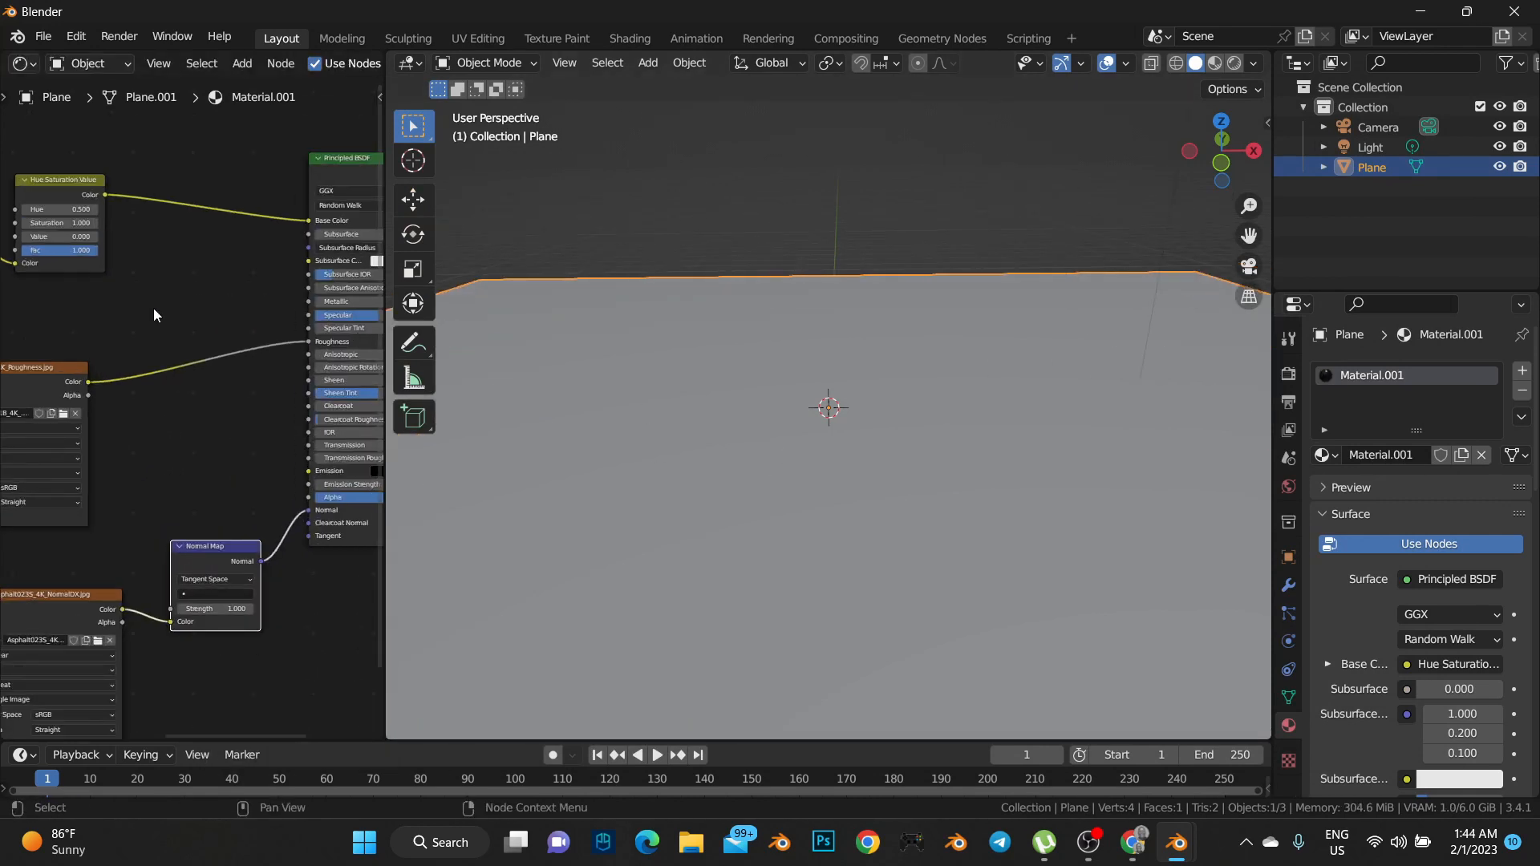
Set the render engine to Cycles with the GPU Compute device and the Experimental feature set
scroll(381, 398, down, 1)
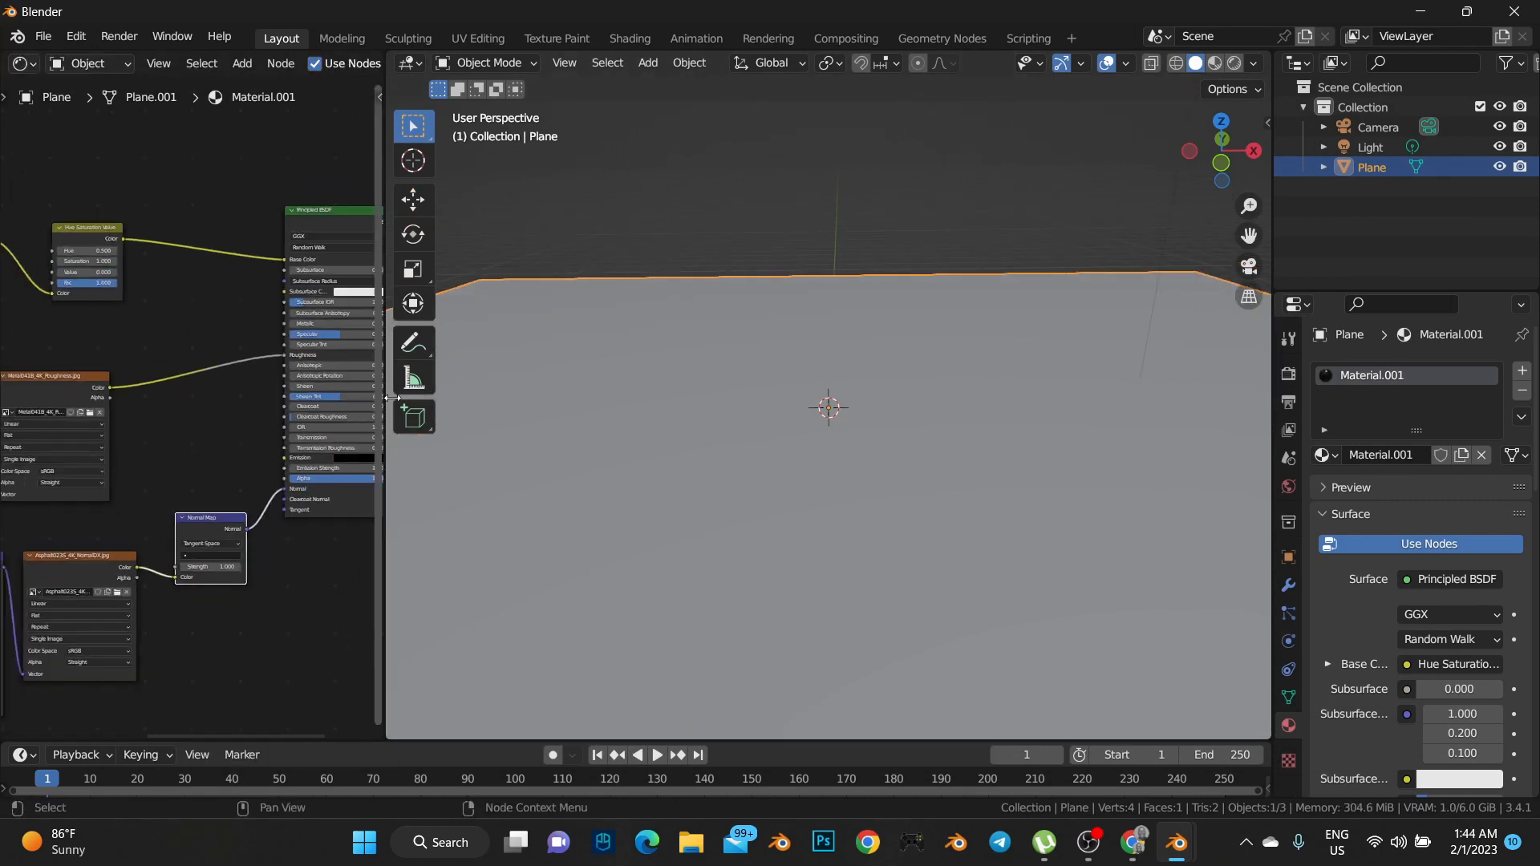
click(1288, 373)
click(1432, 373)
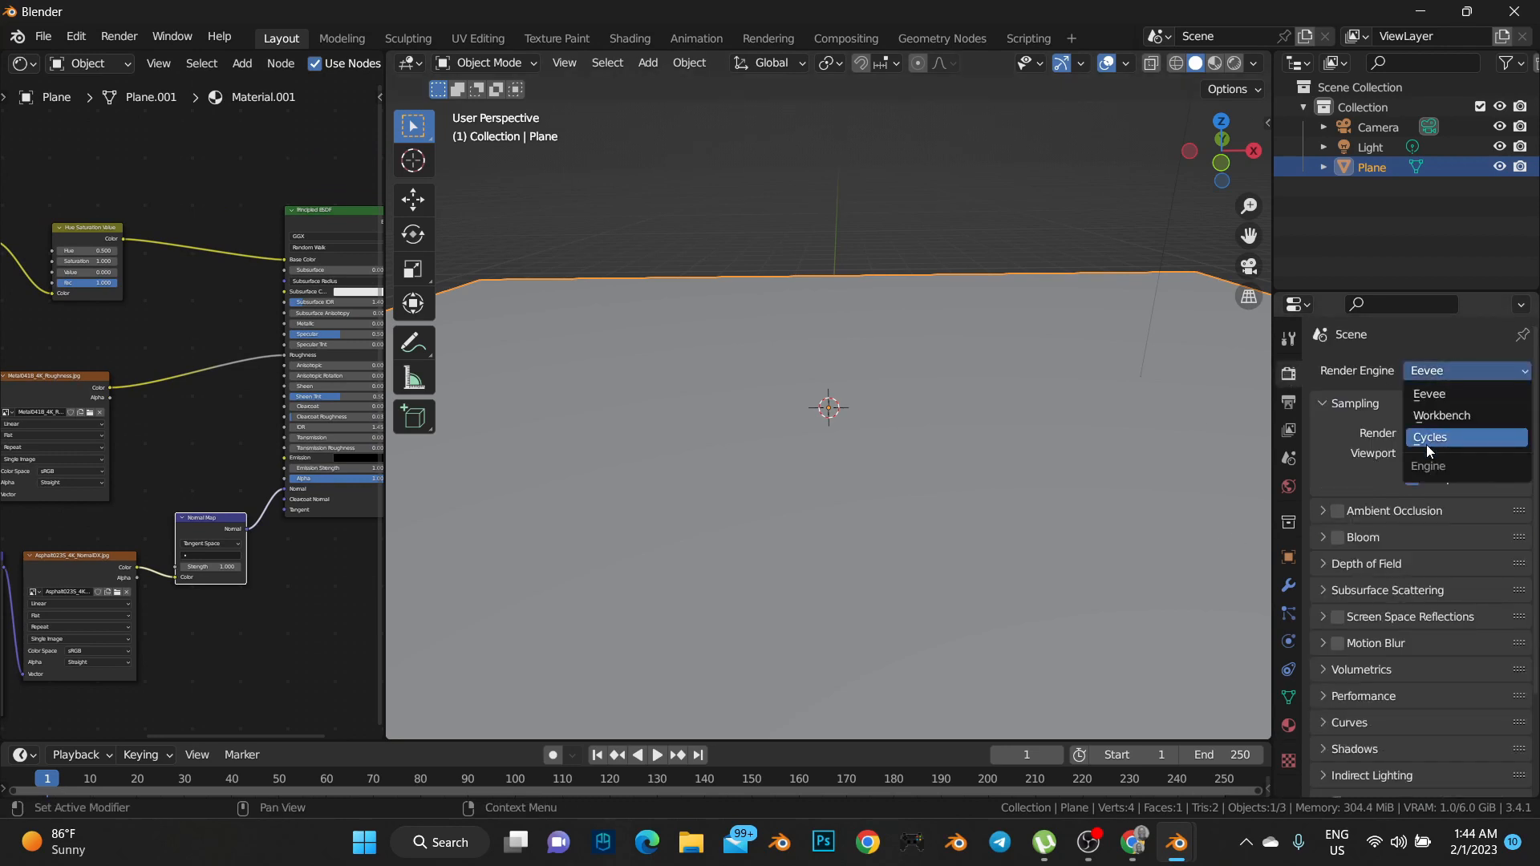
click(1426, 444)
click(1446, 420)
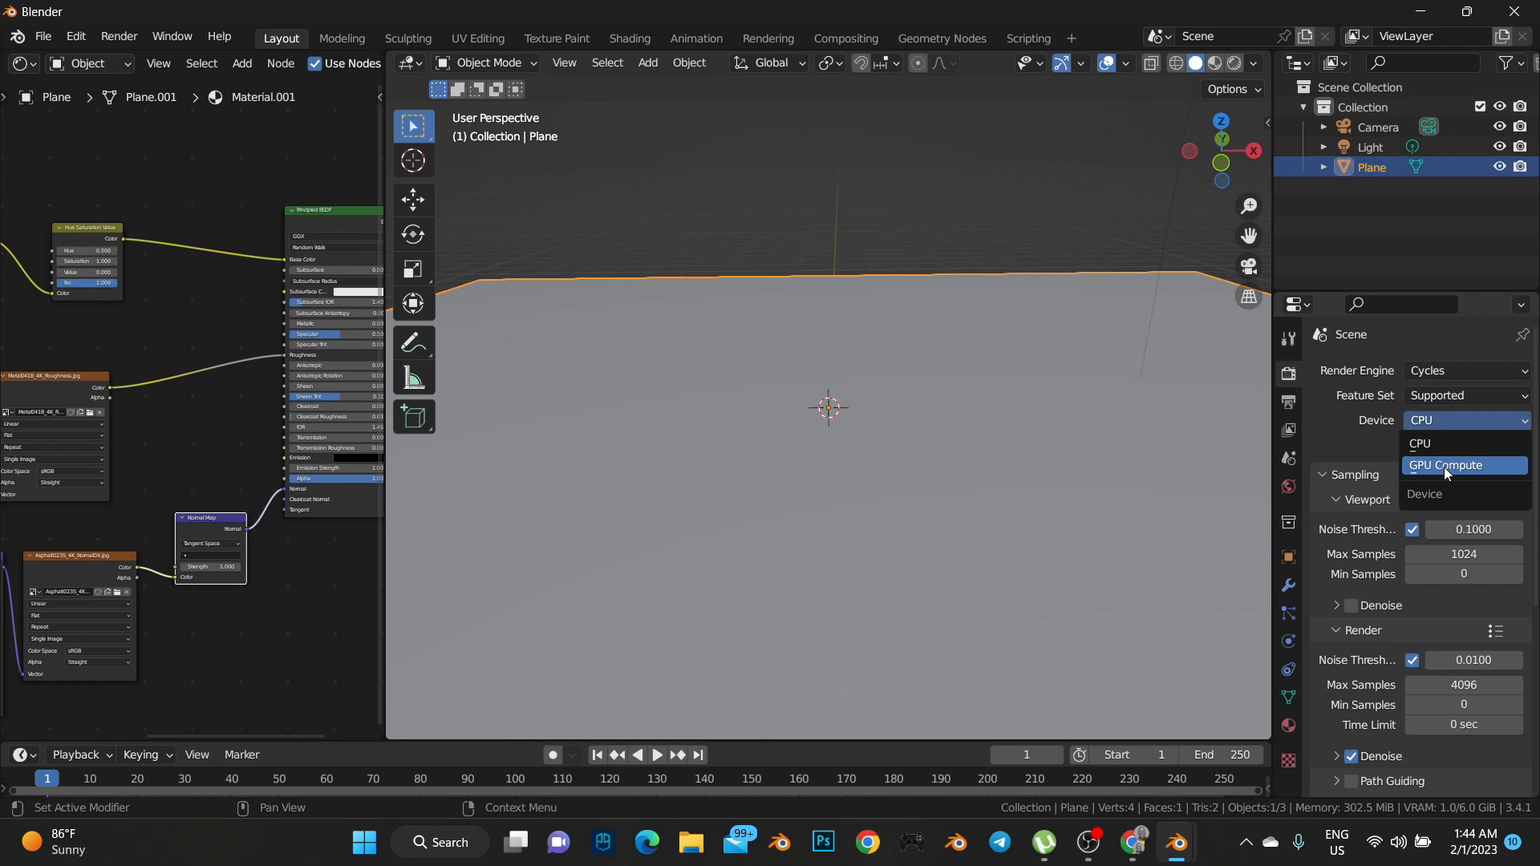
click(1444, 466)
click(1455, 395)
click(1440, 440)
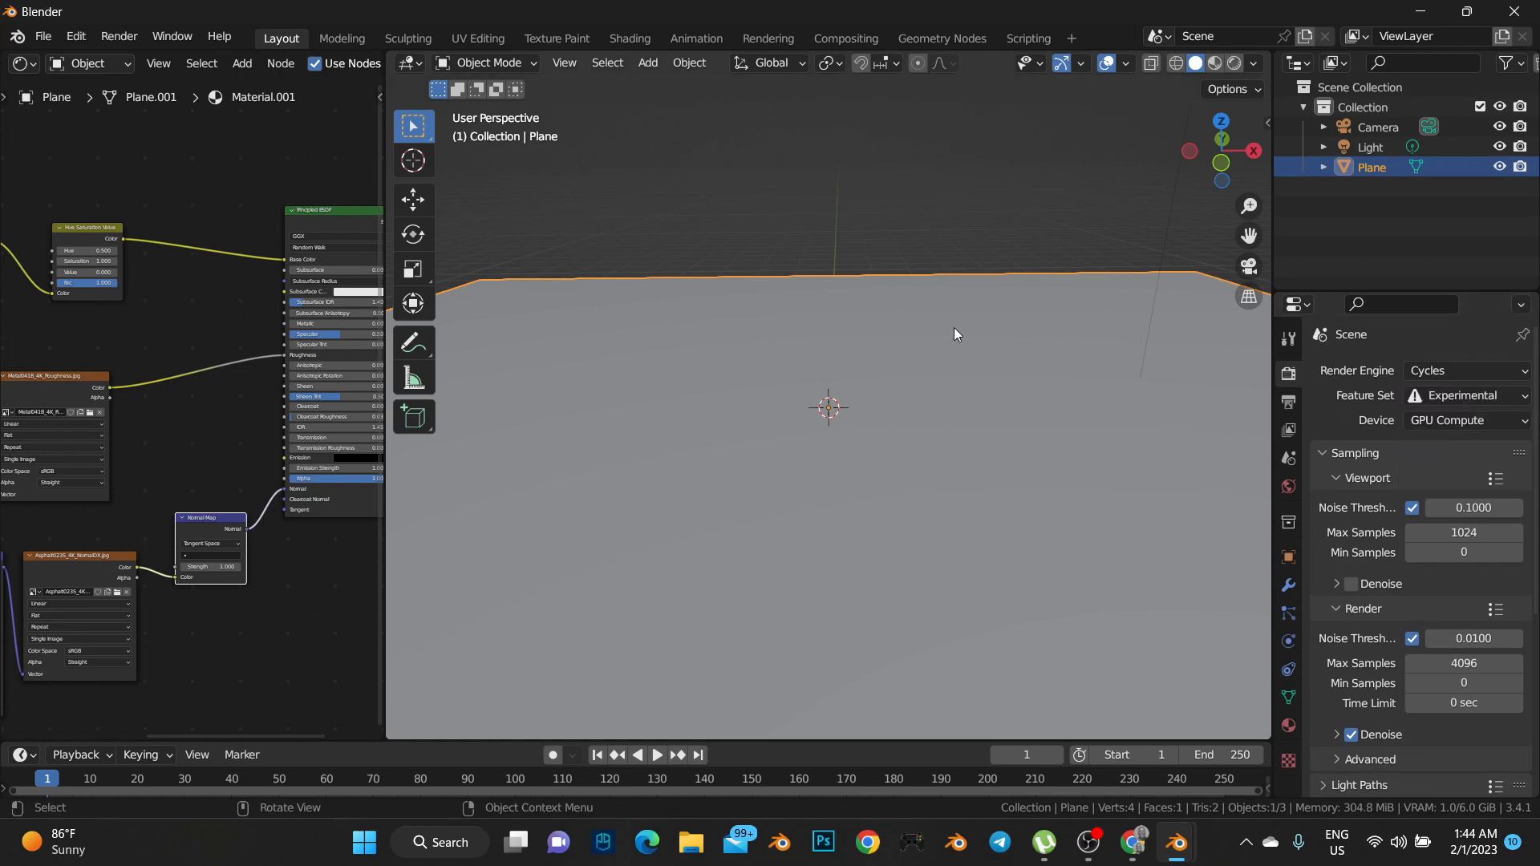
Search the add-on preferences for "image" to check that Import Images as Planes is enabled
scroll(960, 398, down, 5)
scroll(982, 497, up, 5)
scroll(994, 505, down, 2)
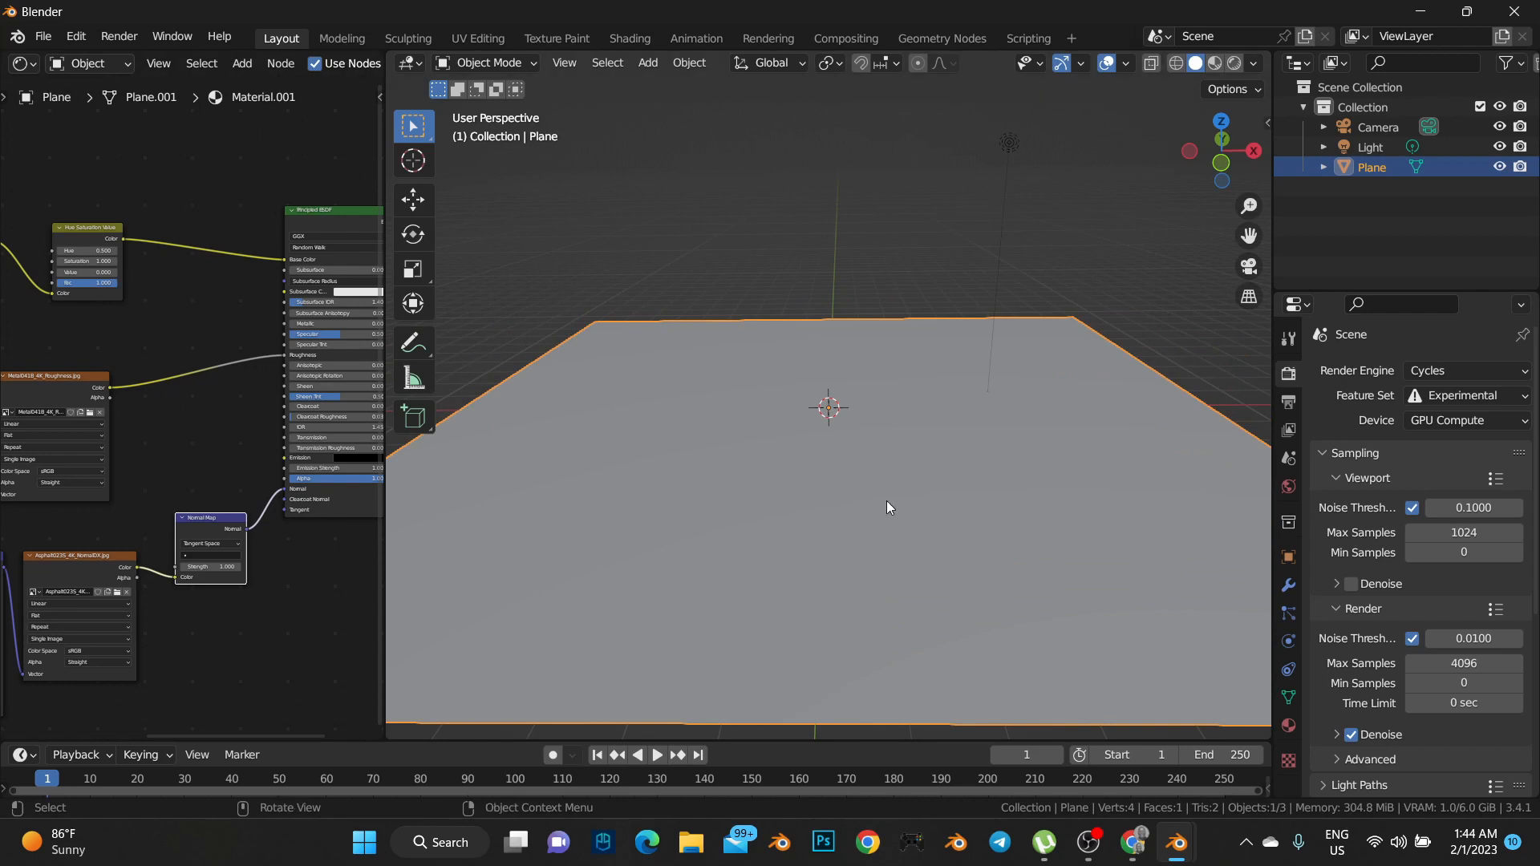
click(44, 36)
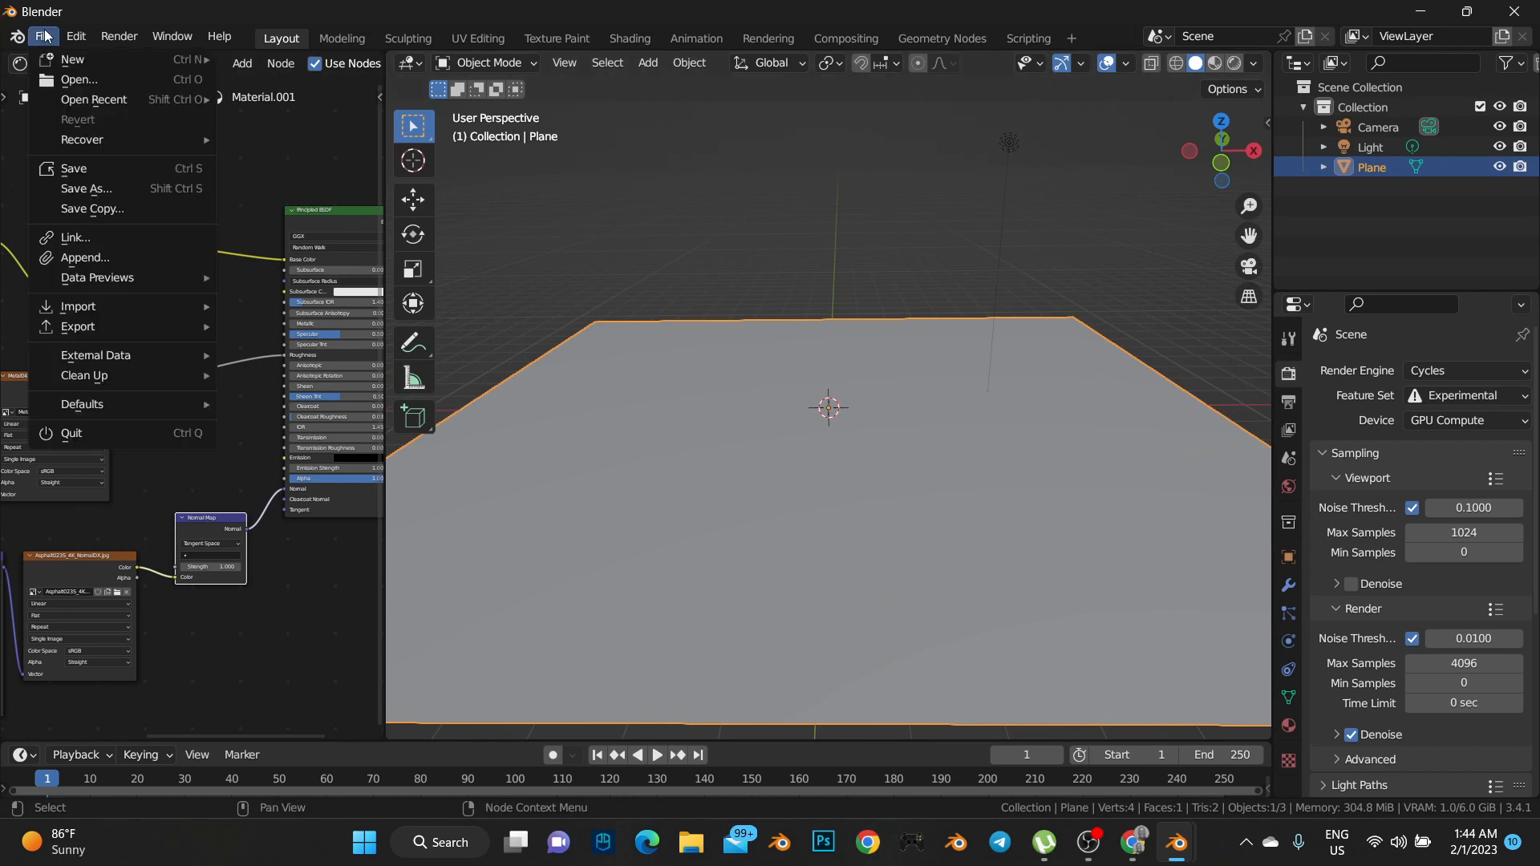
click(70, 36)
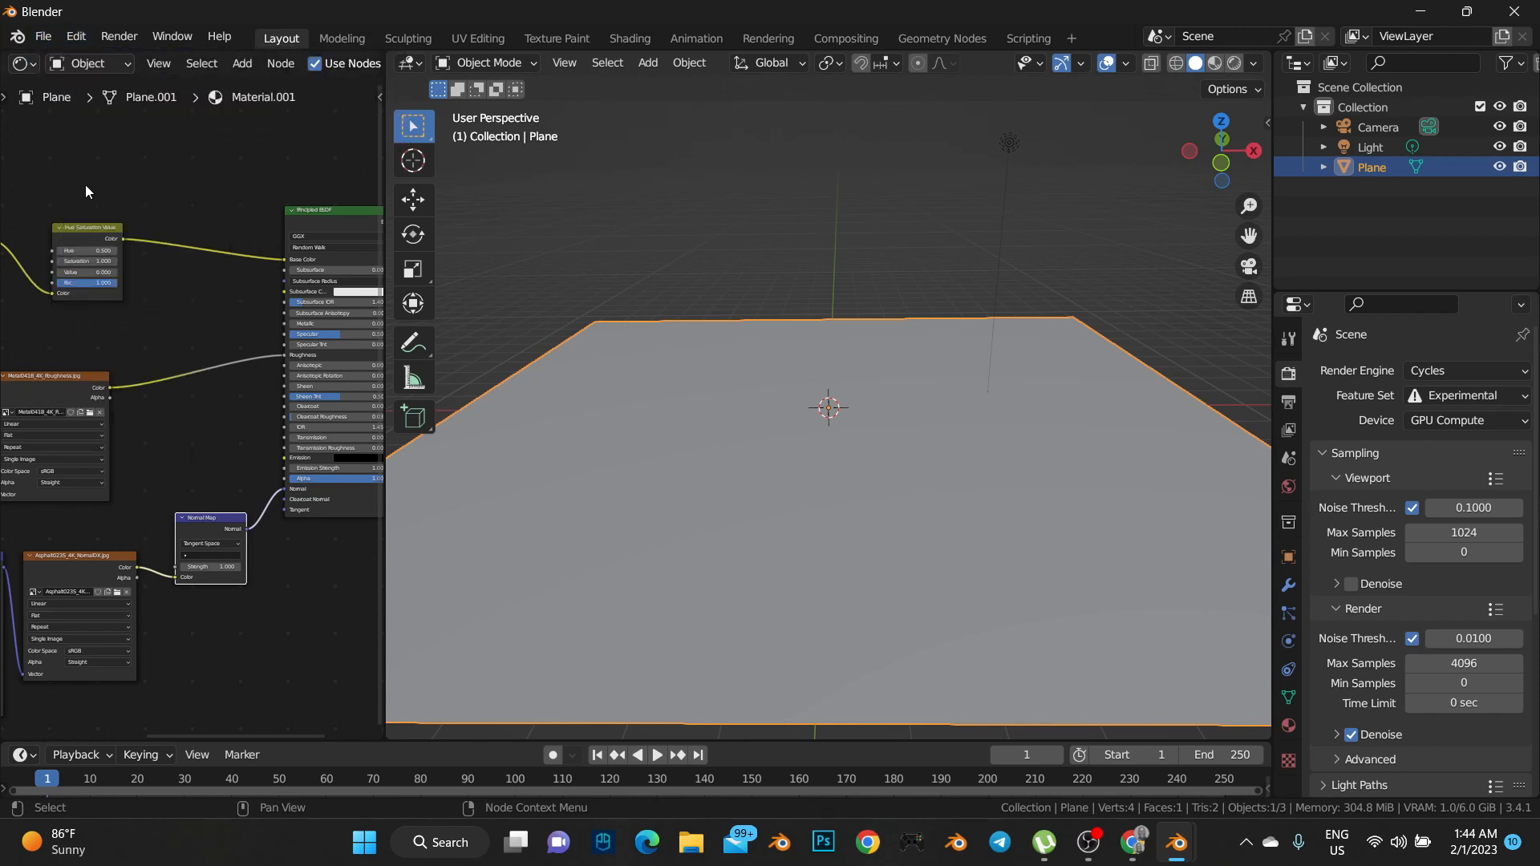
click(76, 36)
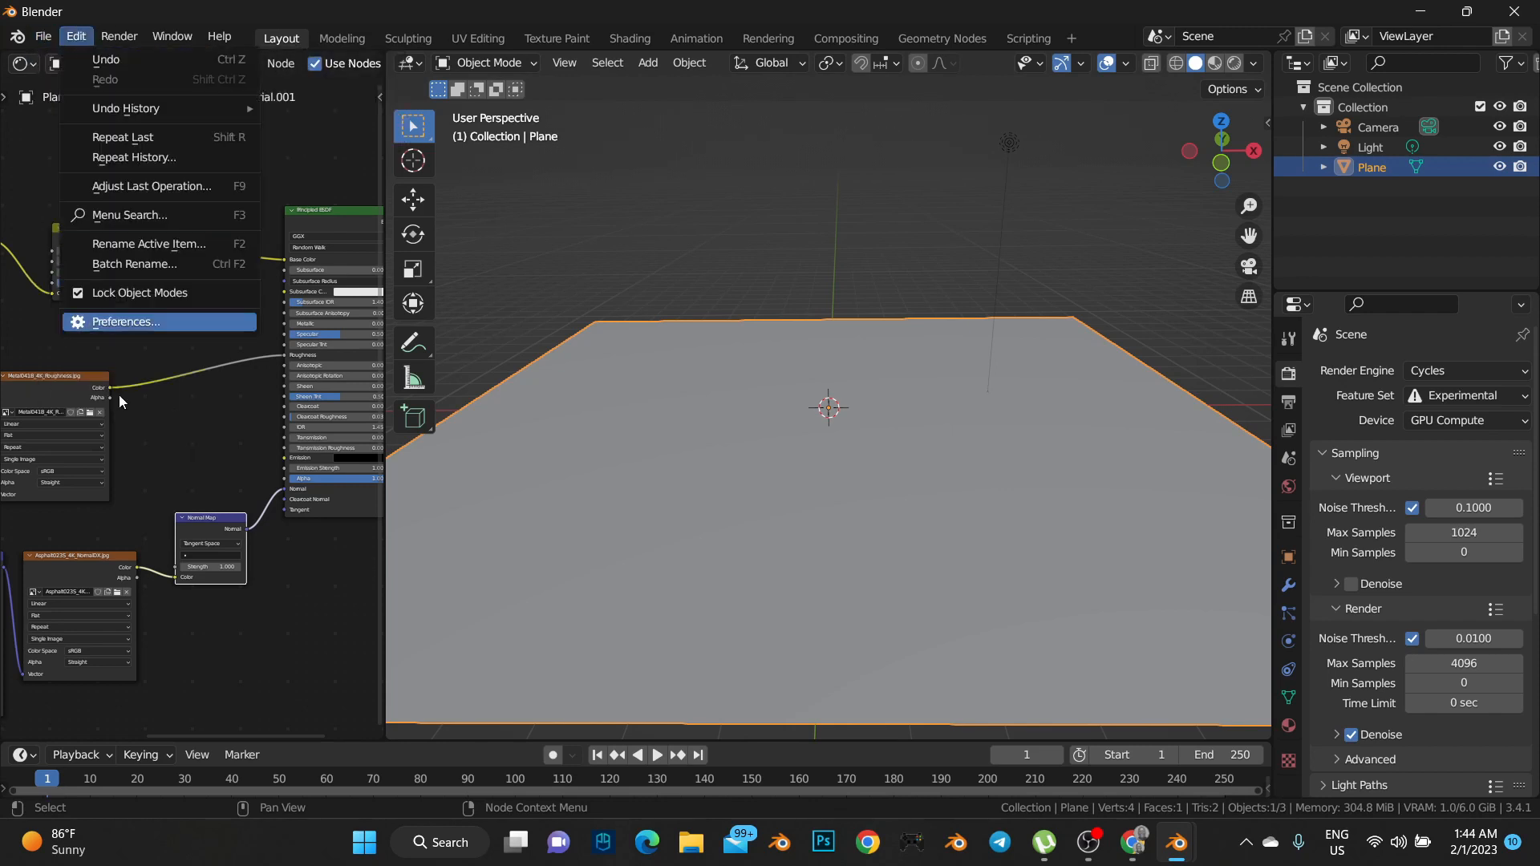
click(143, 327)
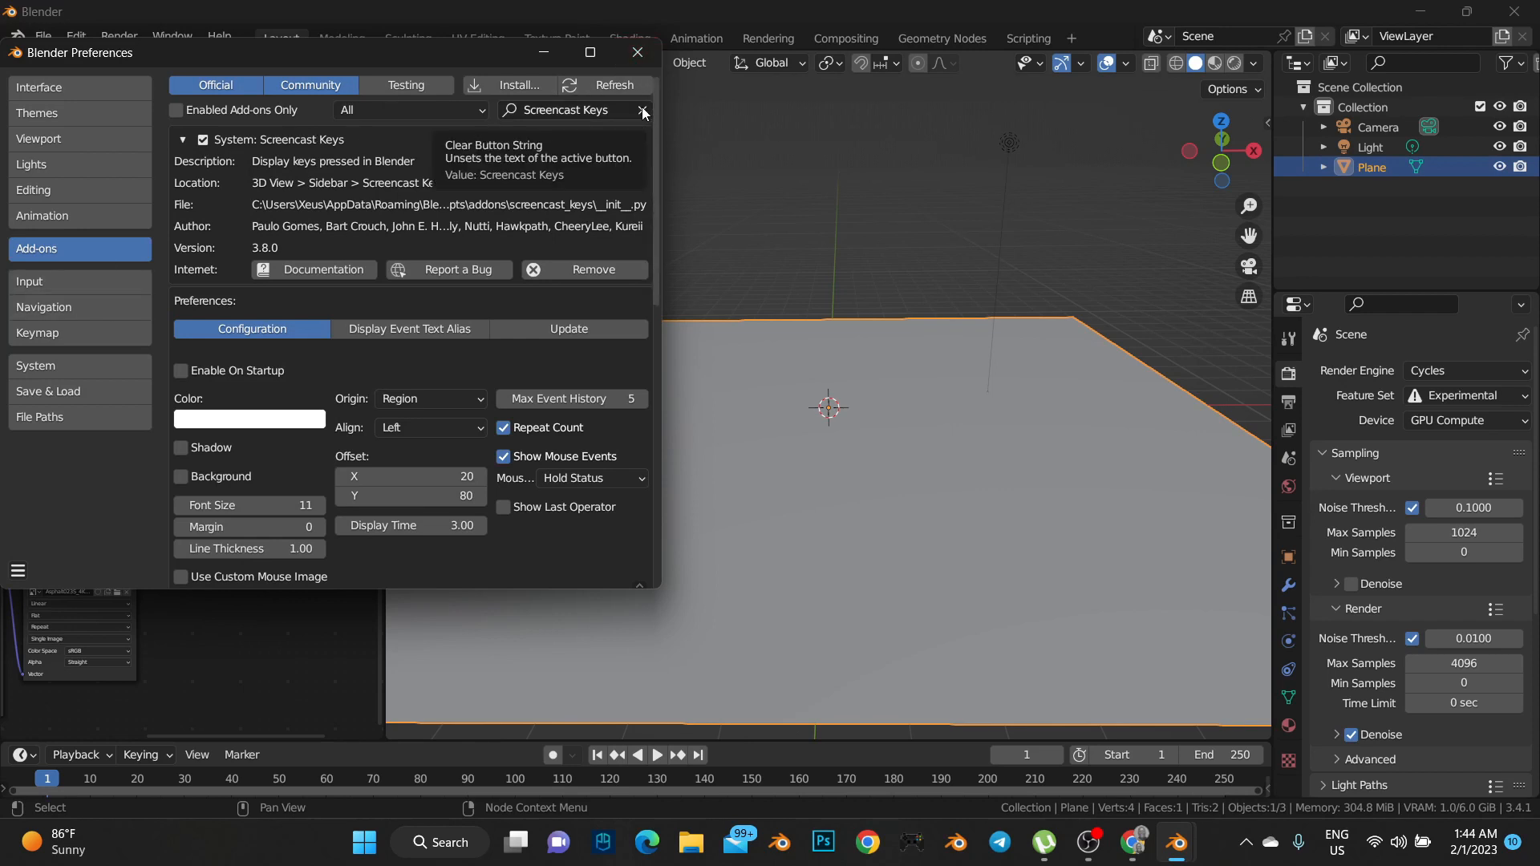
click(440, 327)
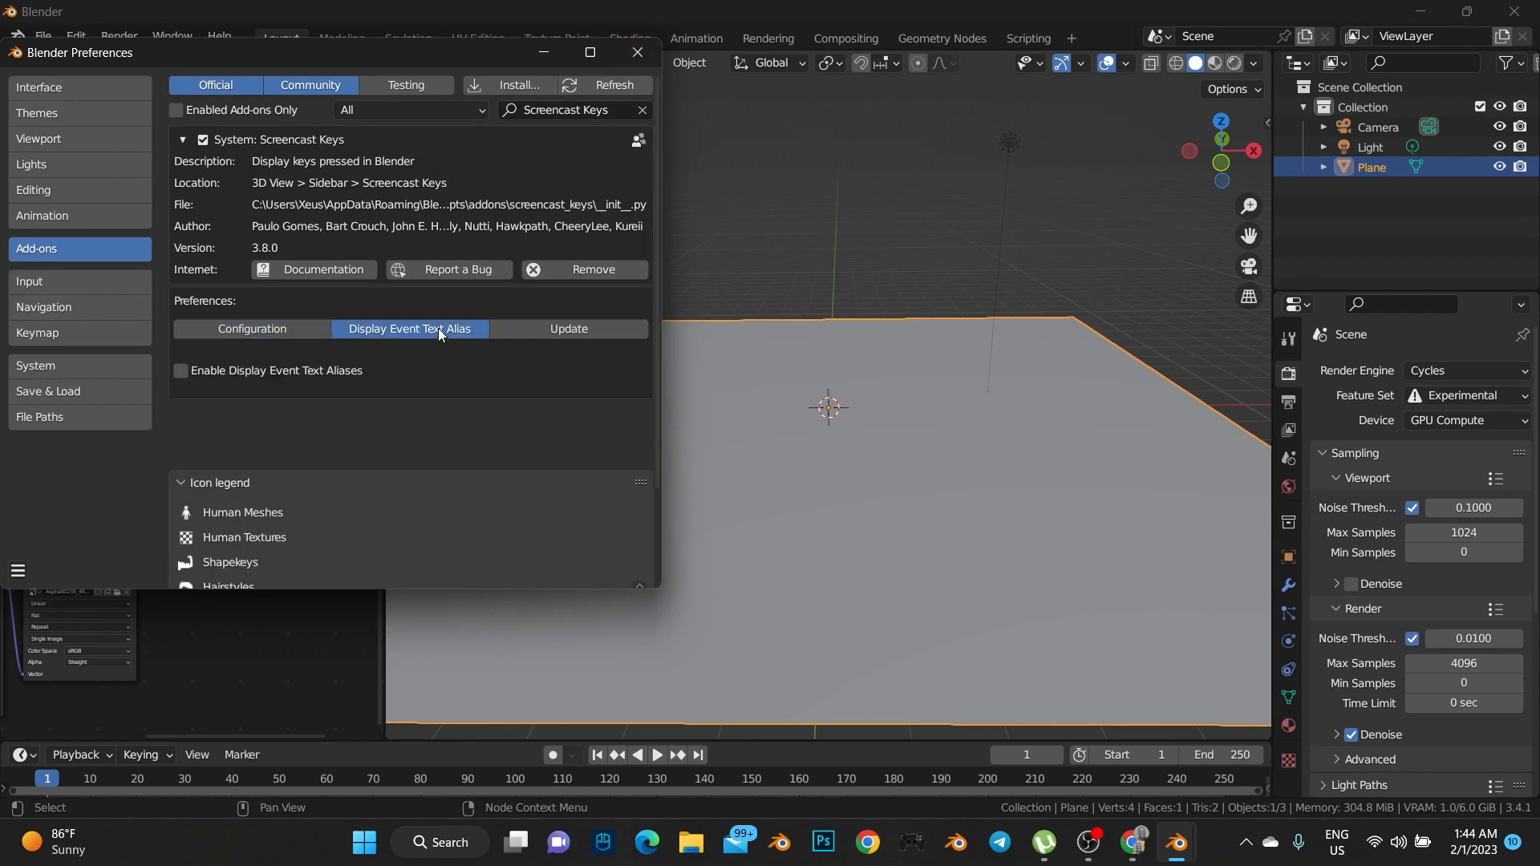
click(641, 109)
click(618, 111)
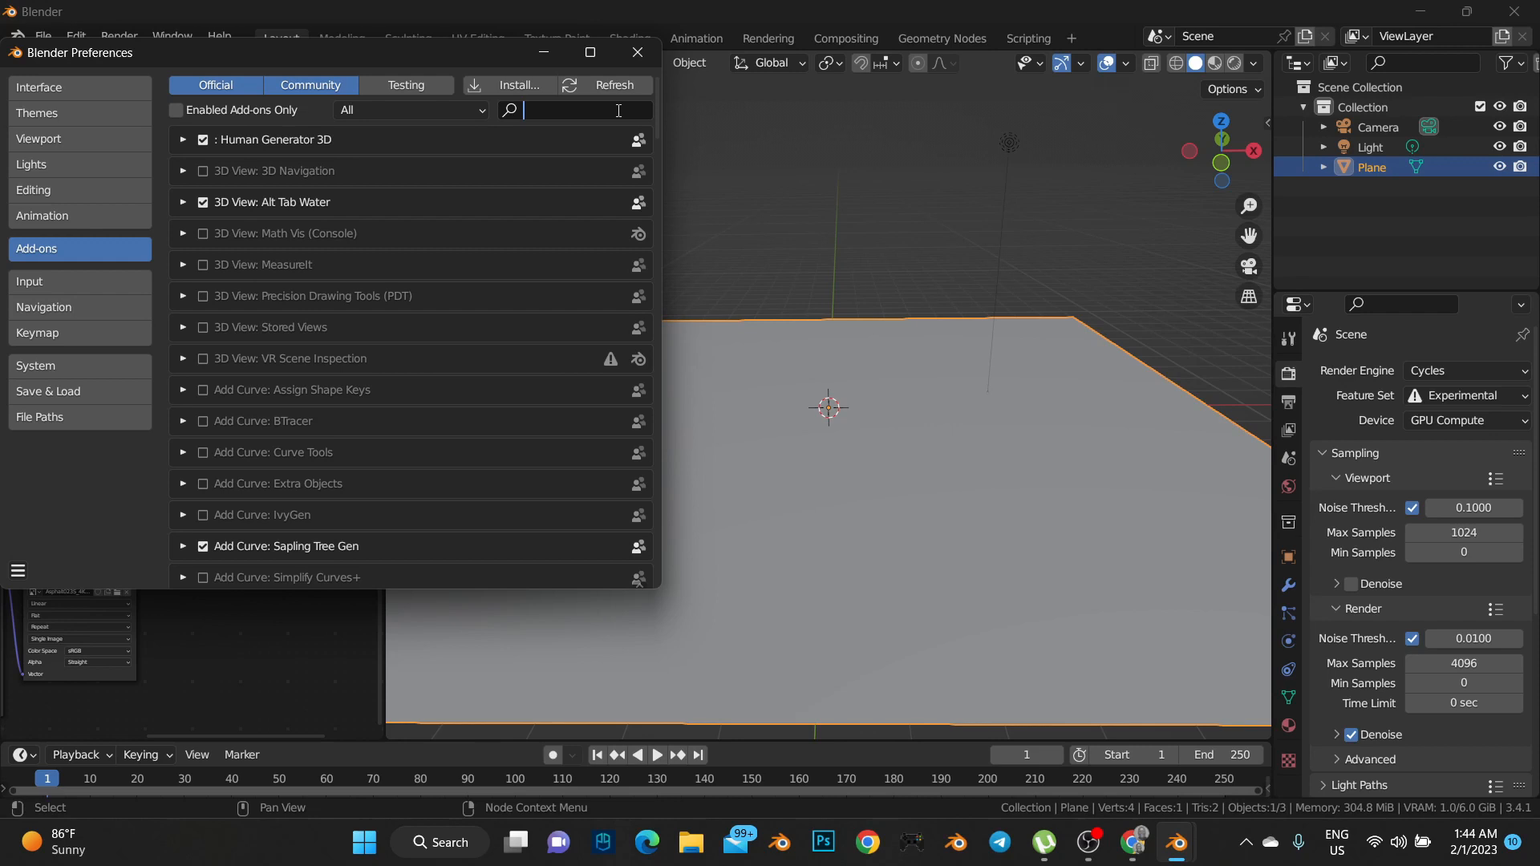
text(image)
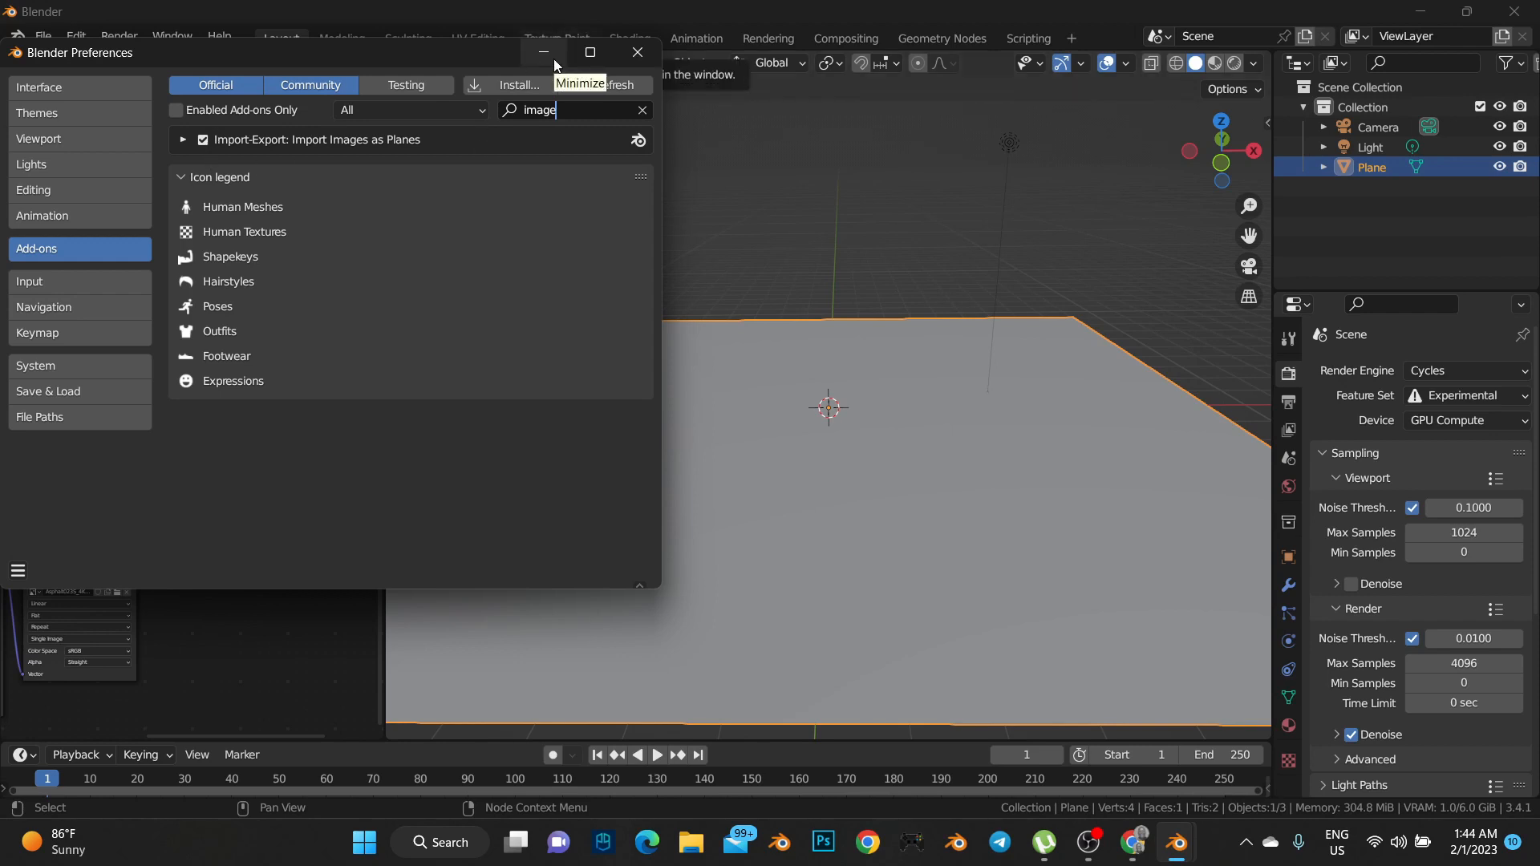
click(651, 54)
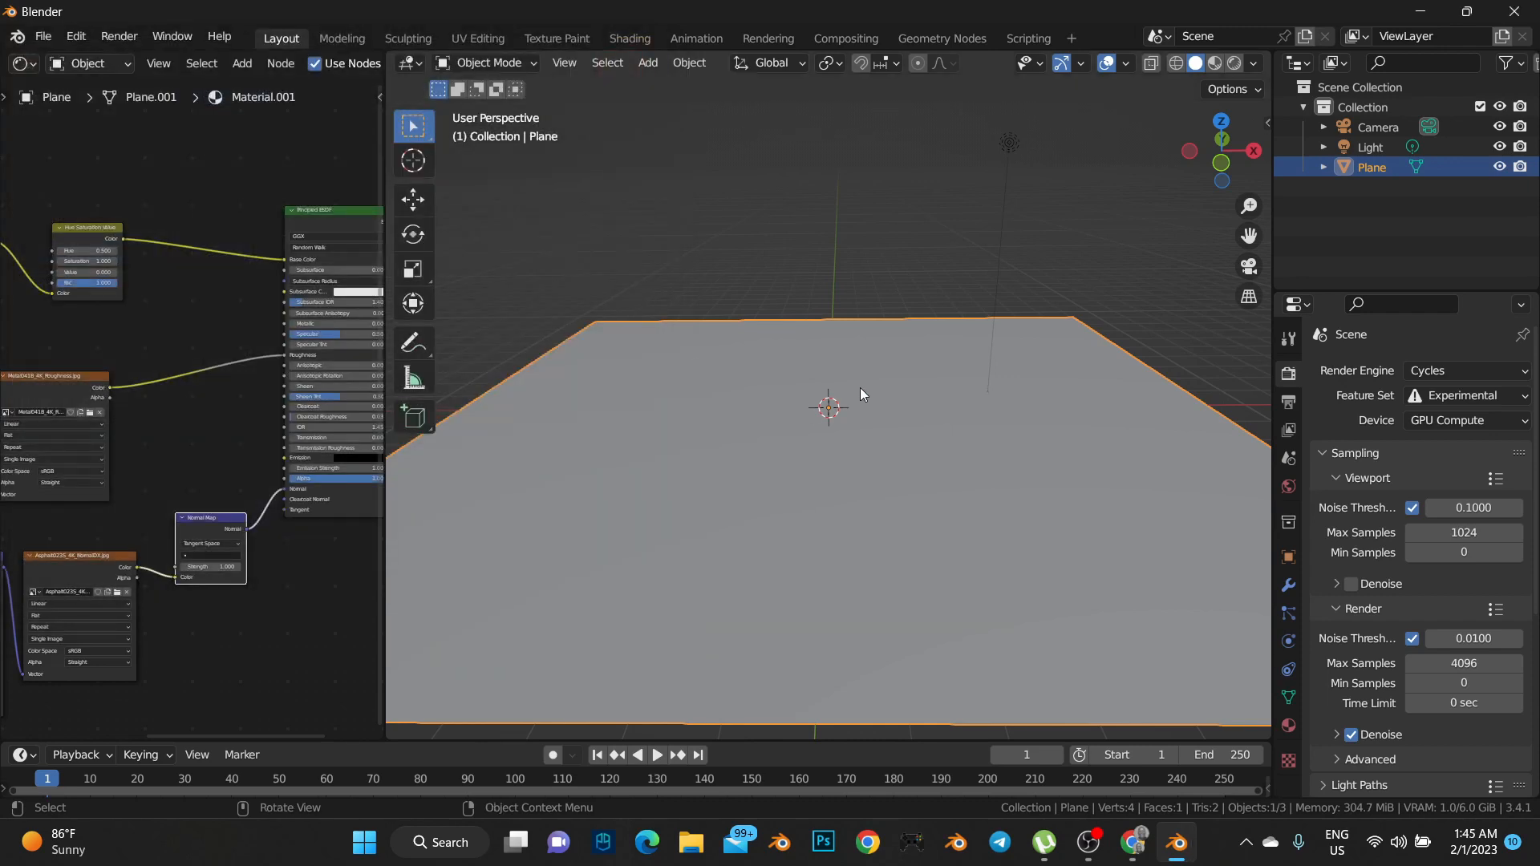
Start an Images as Planes import and filter the Downloads folder for "psp"
key(shift)
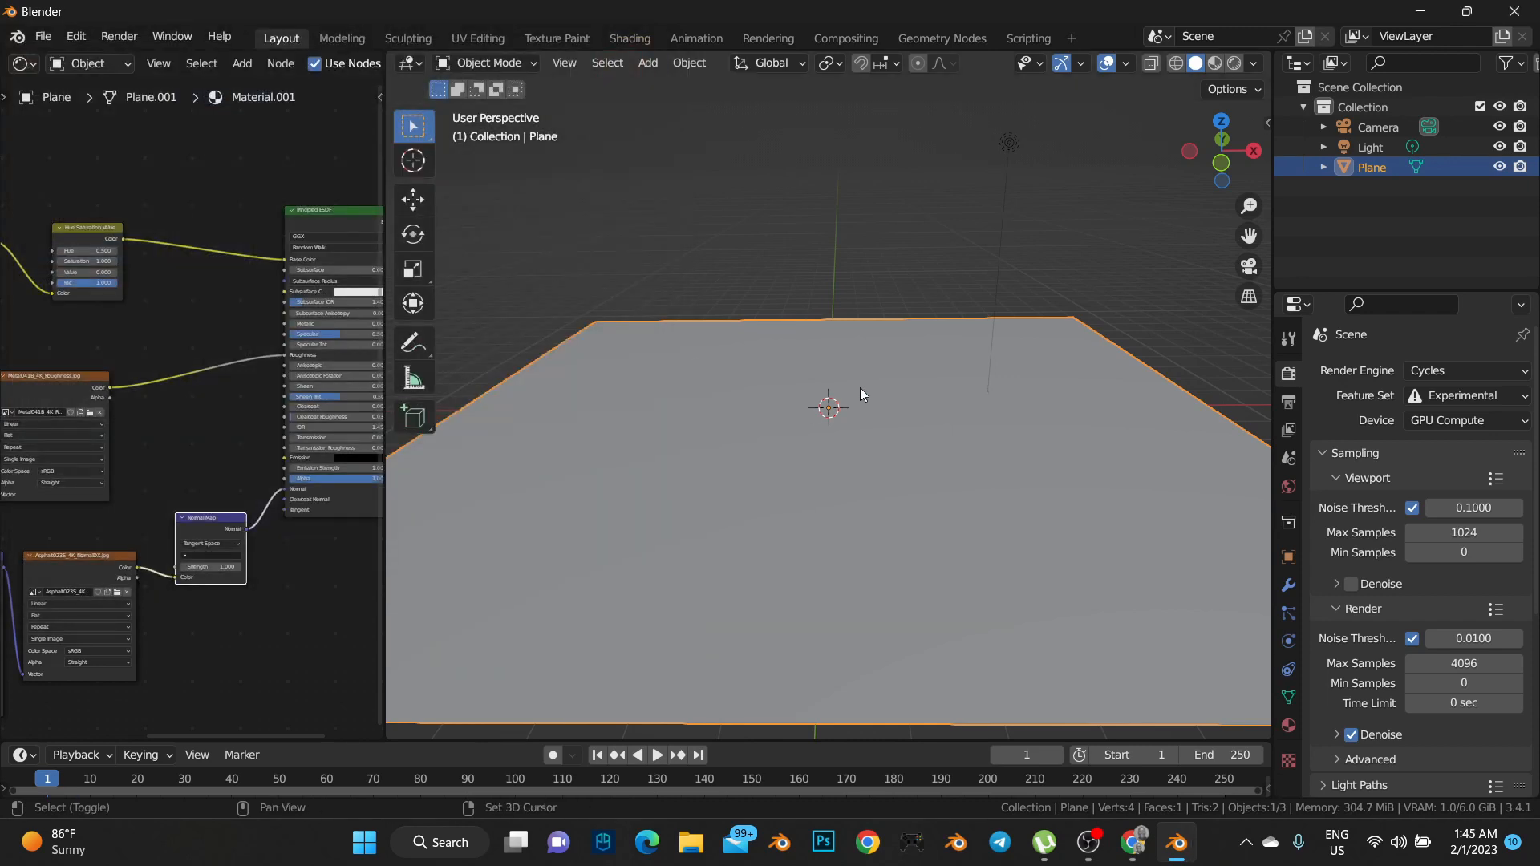
key(shift+a)
mouse_move(868, 610)
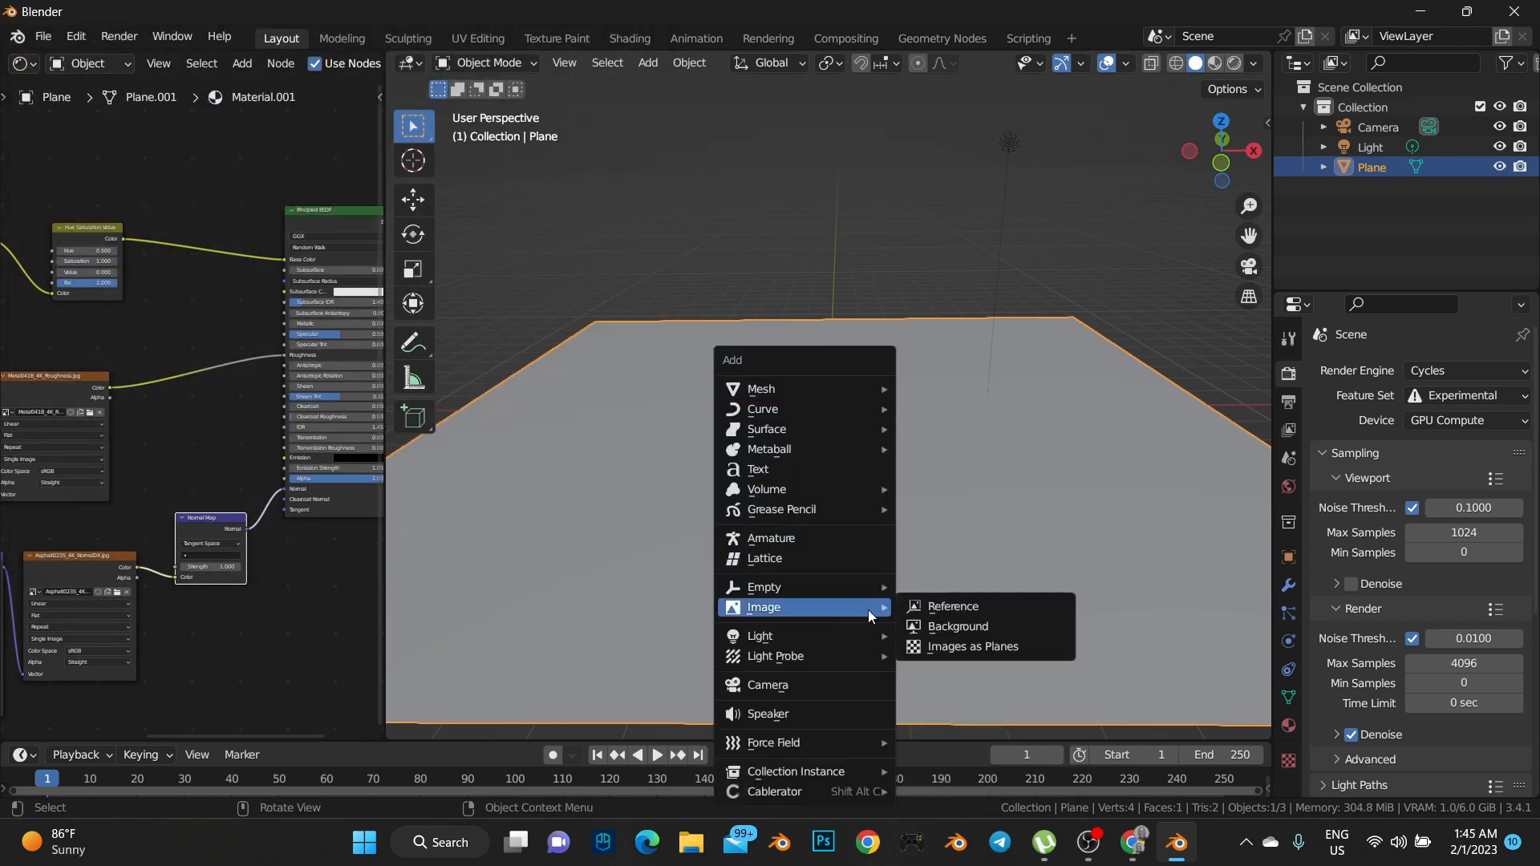
click(963, 646)
click(201, 632)
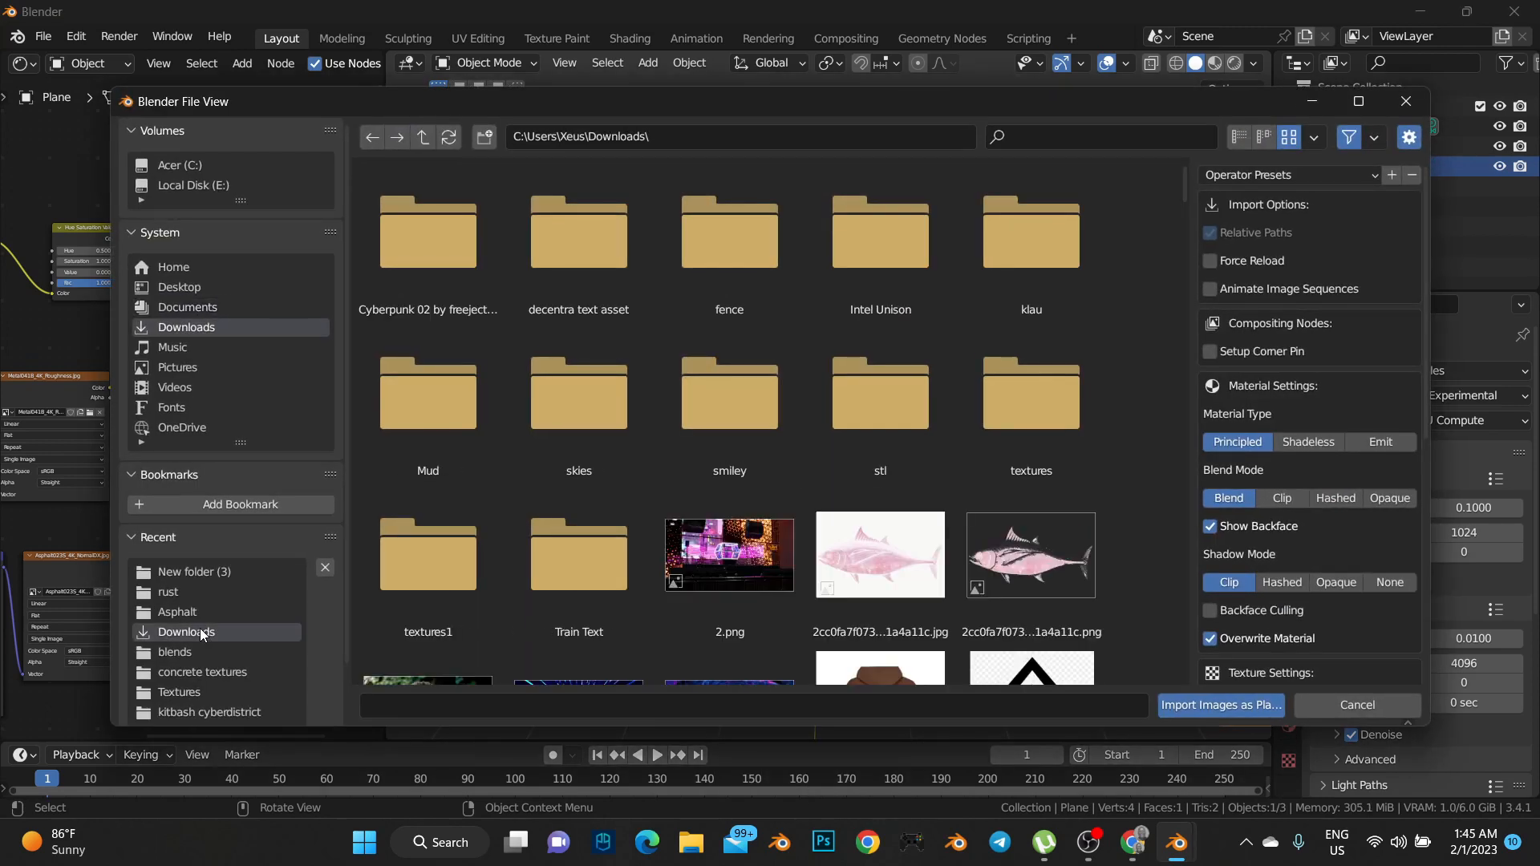
scroll(790, 566, down, 12)
scroll(797, 578, up, 3)
click(1098, 136)
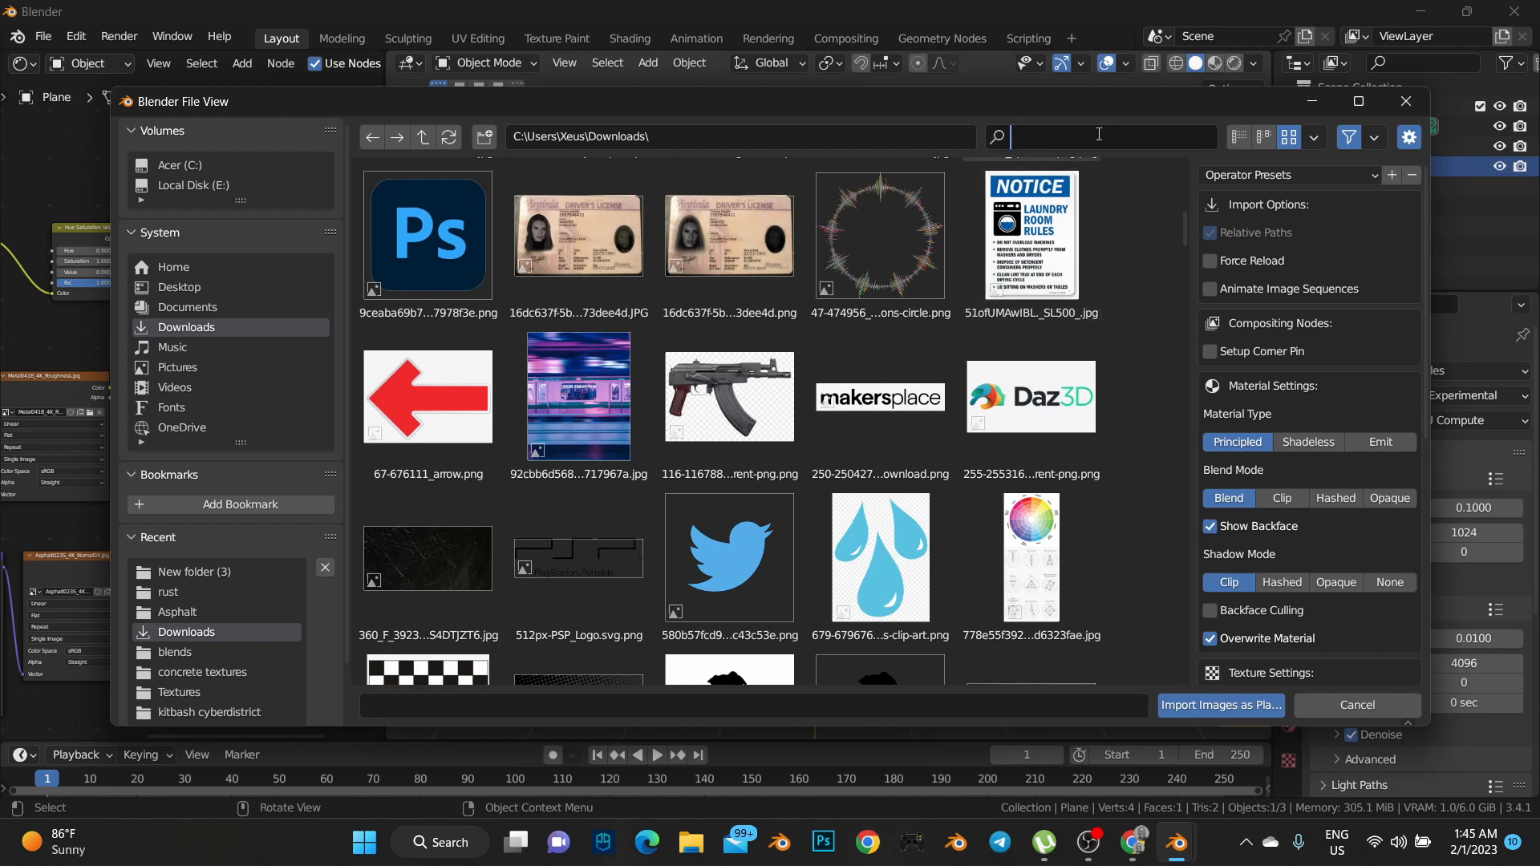
text(psp)
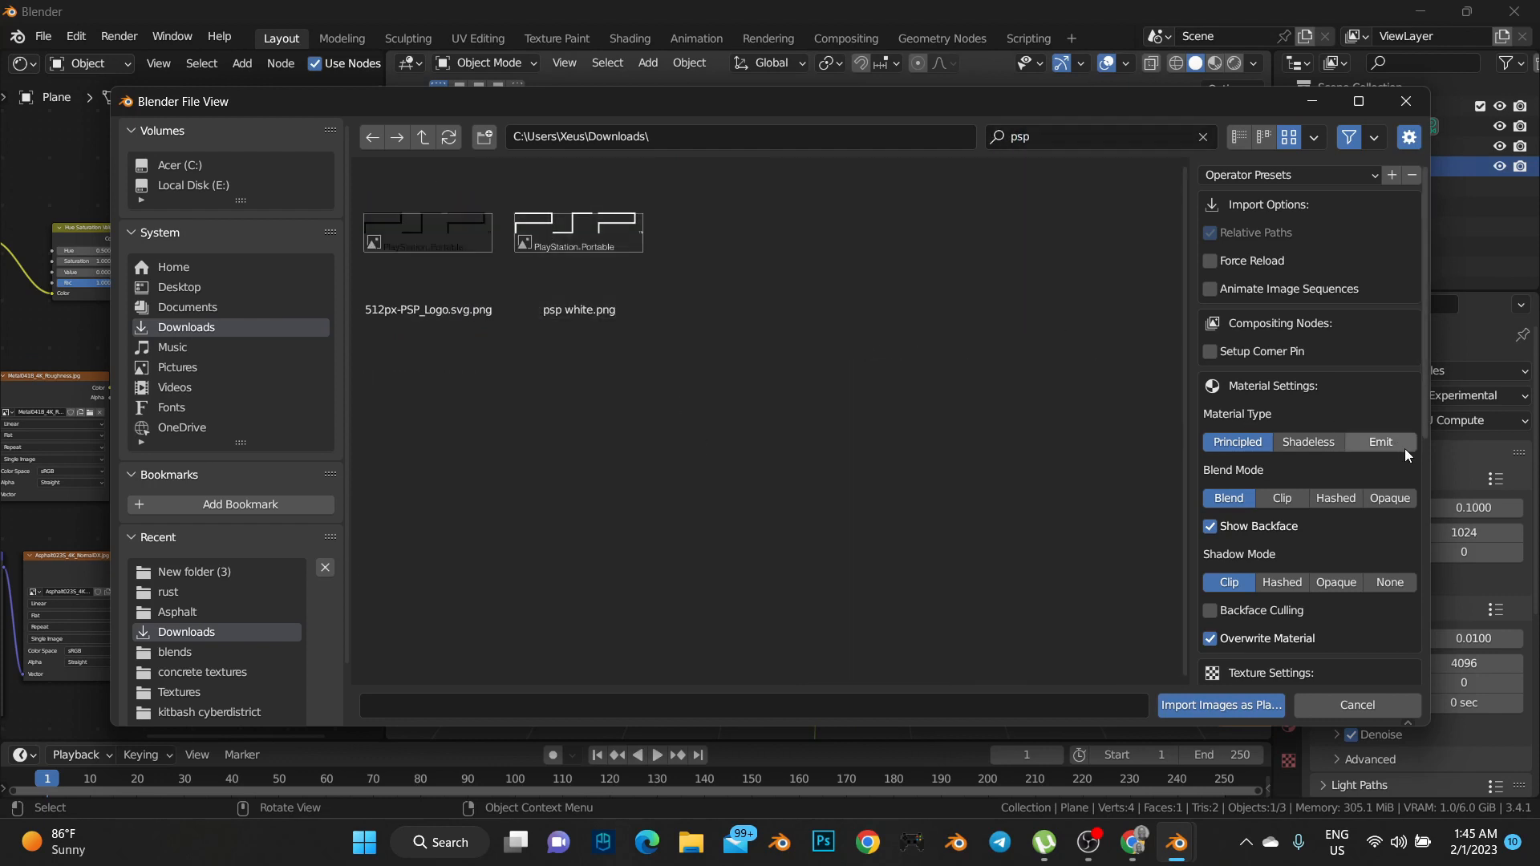
Import psp white.png as a plane with the Emit material type and move its image texture node away from the Principled BSDF
click(1381, 441)
click(542, 225)
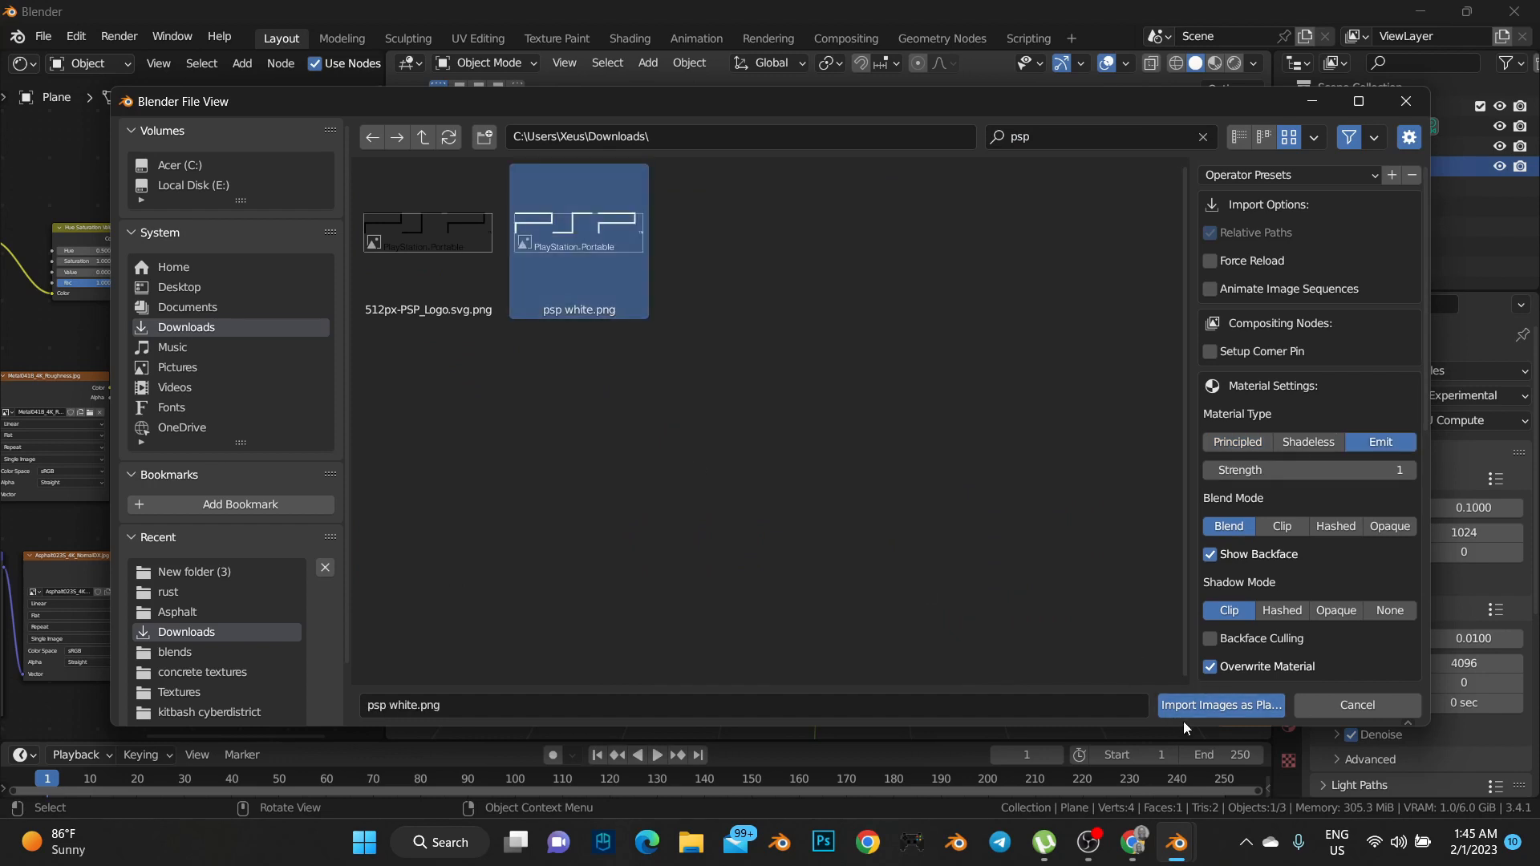
click(1208, 714)
click(149, 219)
drag(151, 225, 7, 364)
Rotate the PSP logo plane 90° around the global Z axis and raise it above the ground plane
key(r)
key(z)
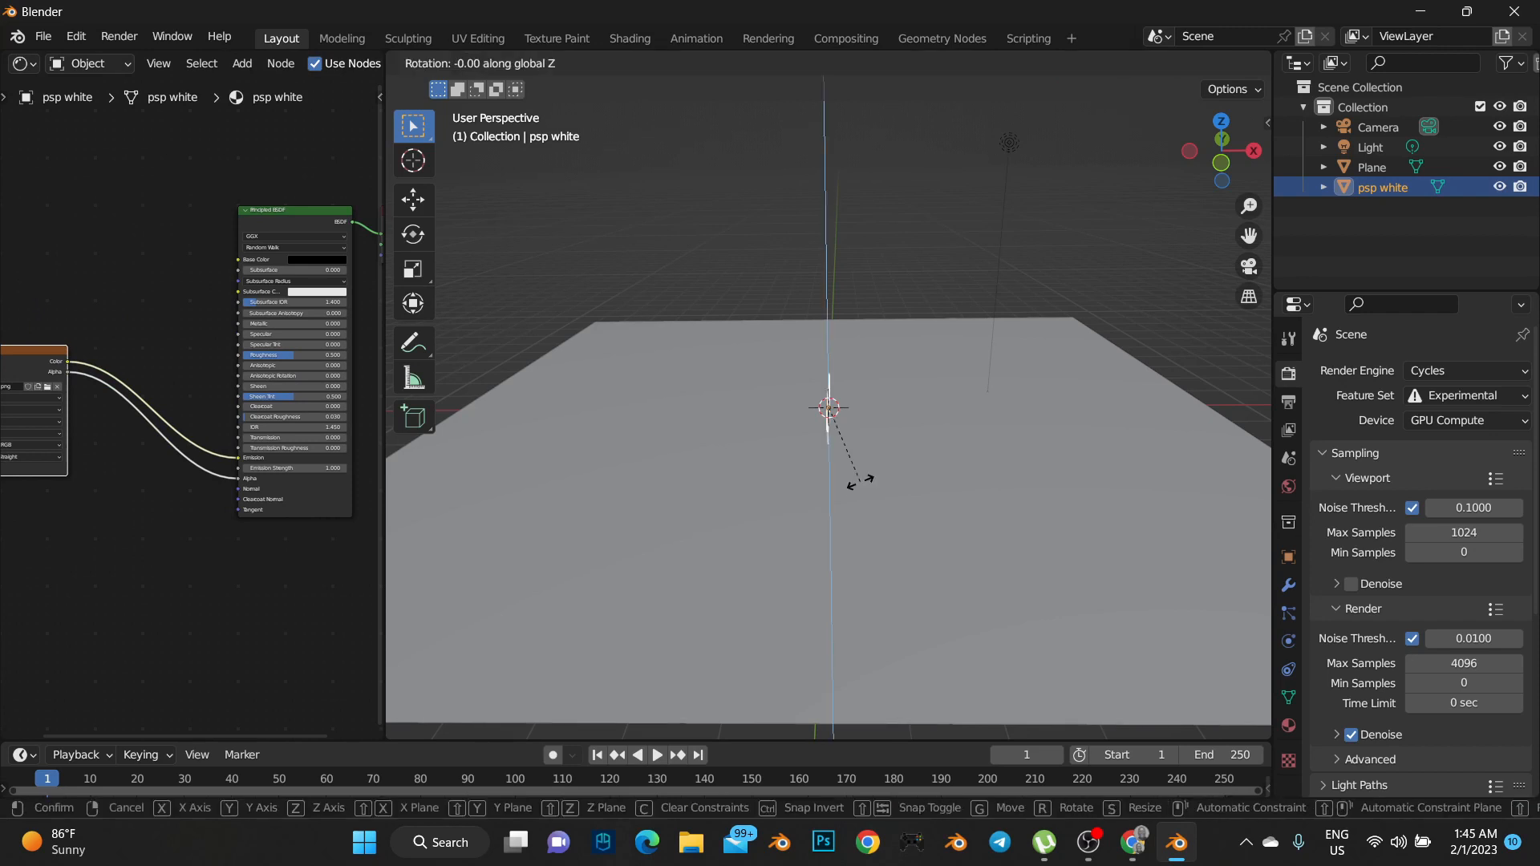
text(180)
key(BackSpace)
key(BackSpace)
key(BackSpace)
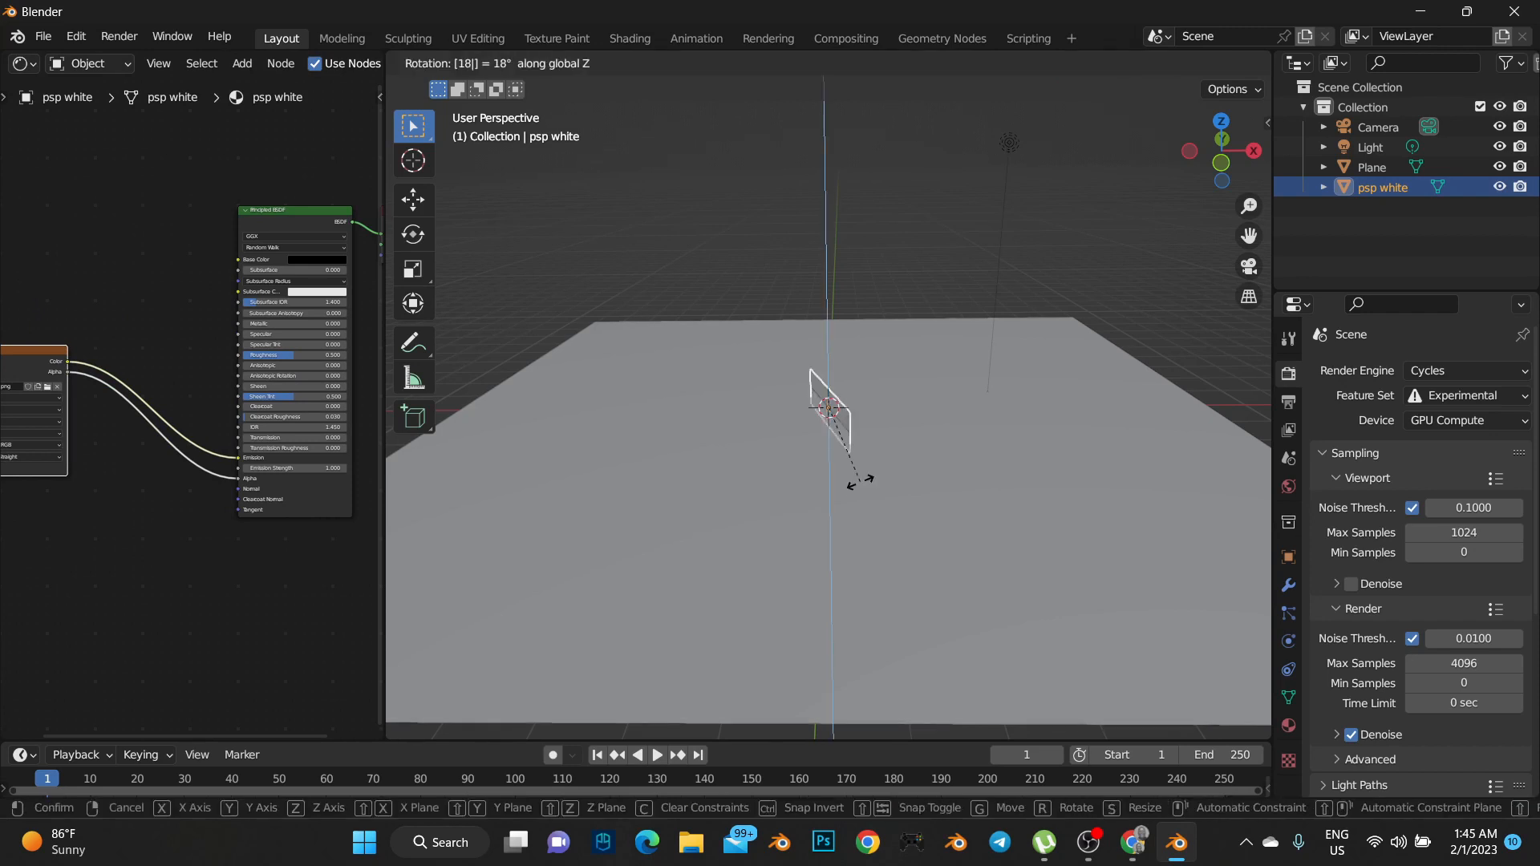
text(90)
key(Return)
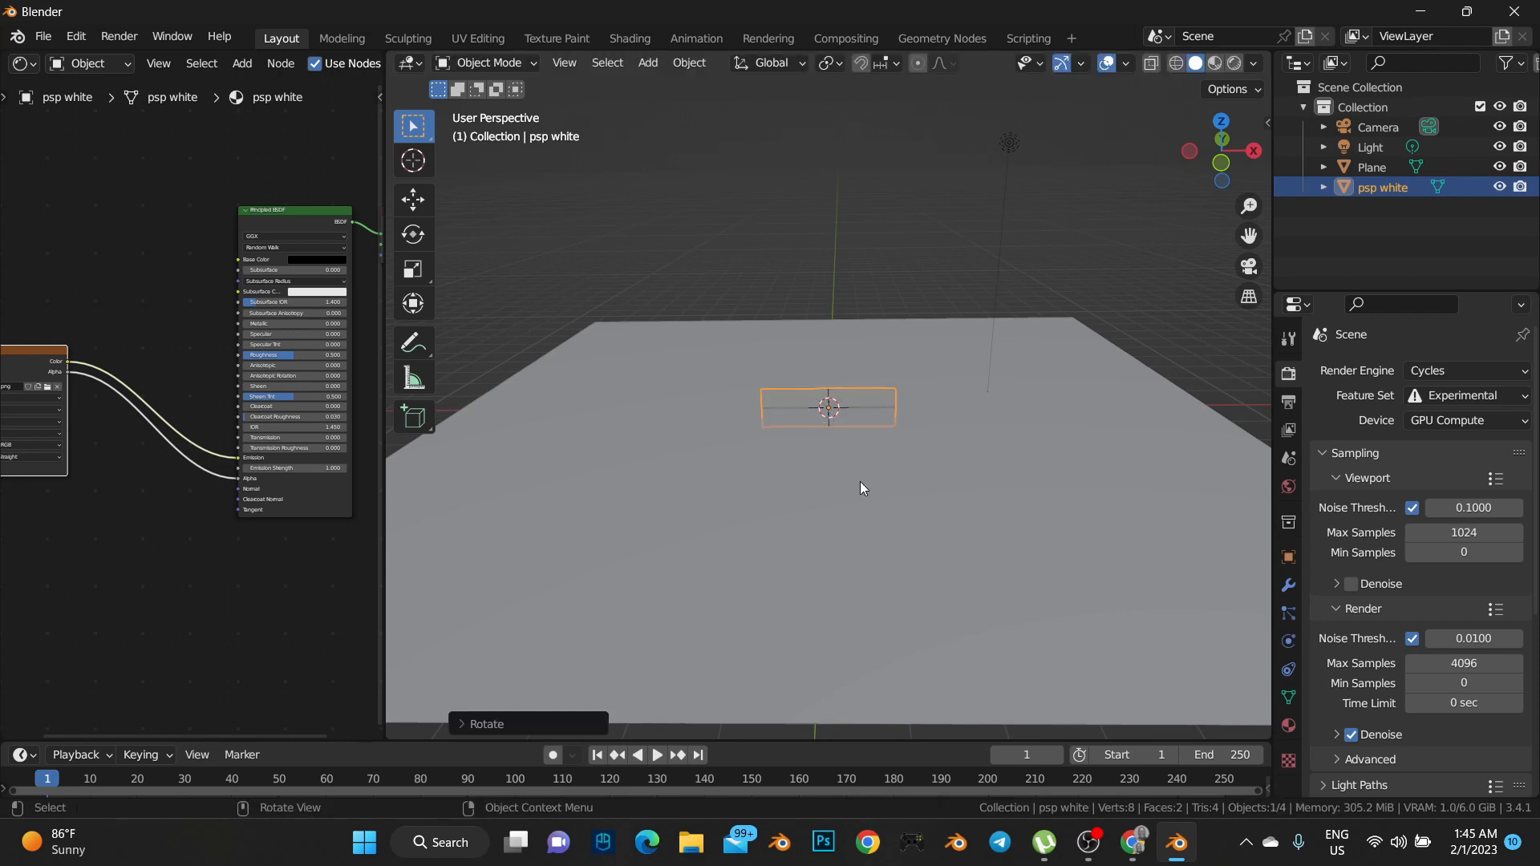
key(z)
click(910, 415)
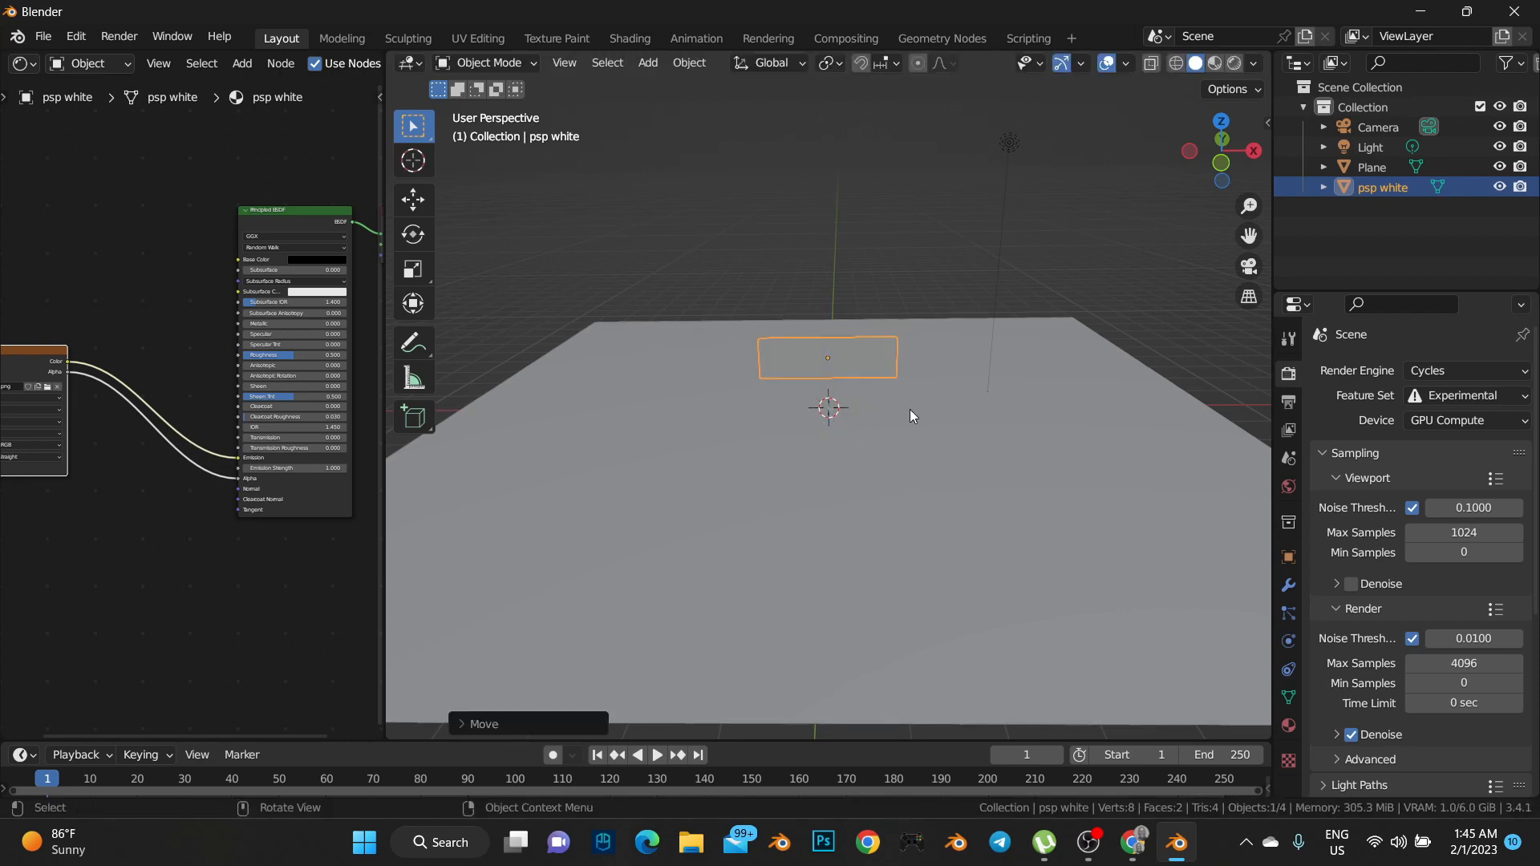
Set the world background strength to 0 and switch the viewport to rendered shading
click(1288, 486)
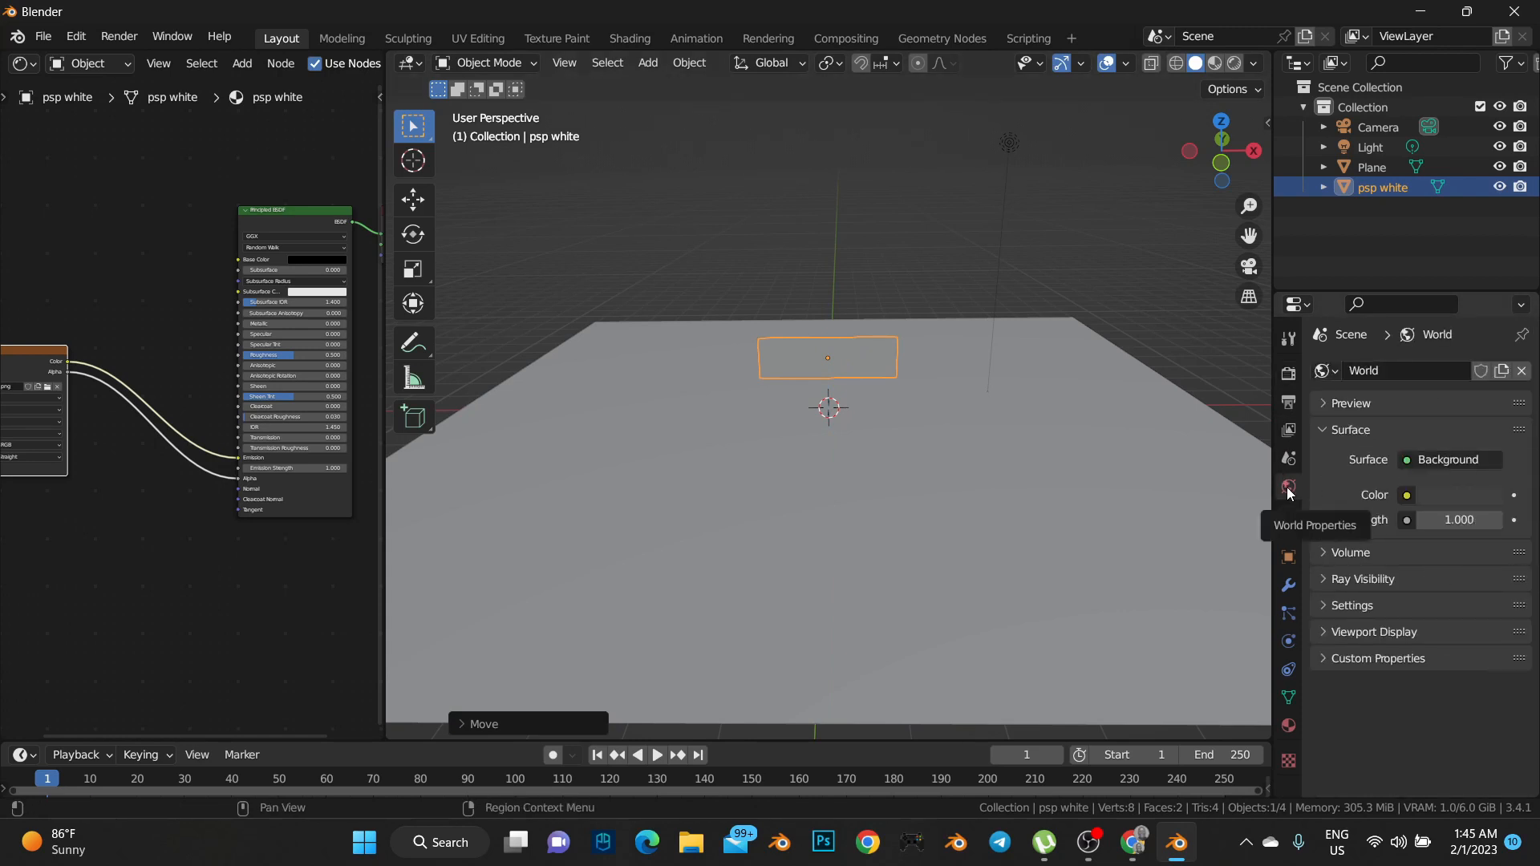
click(1449, 520)
text(0)
key(Return)
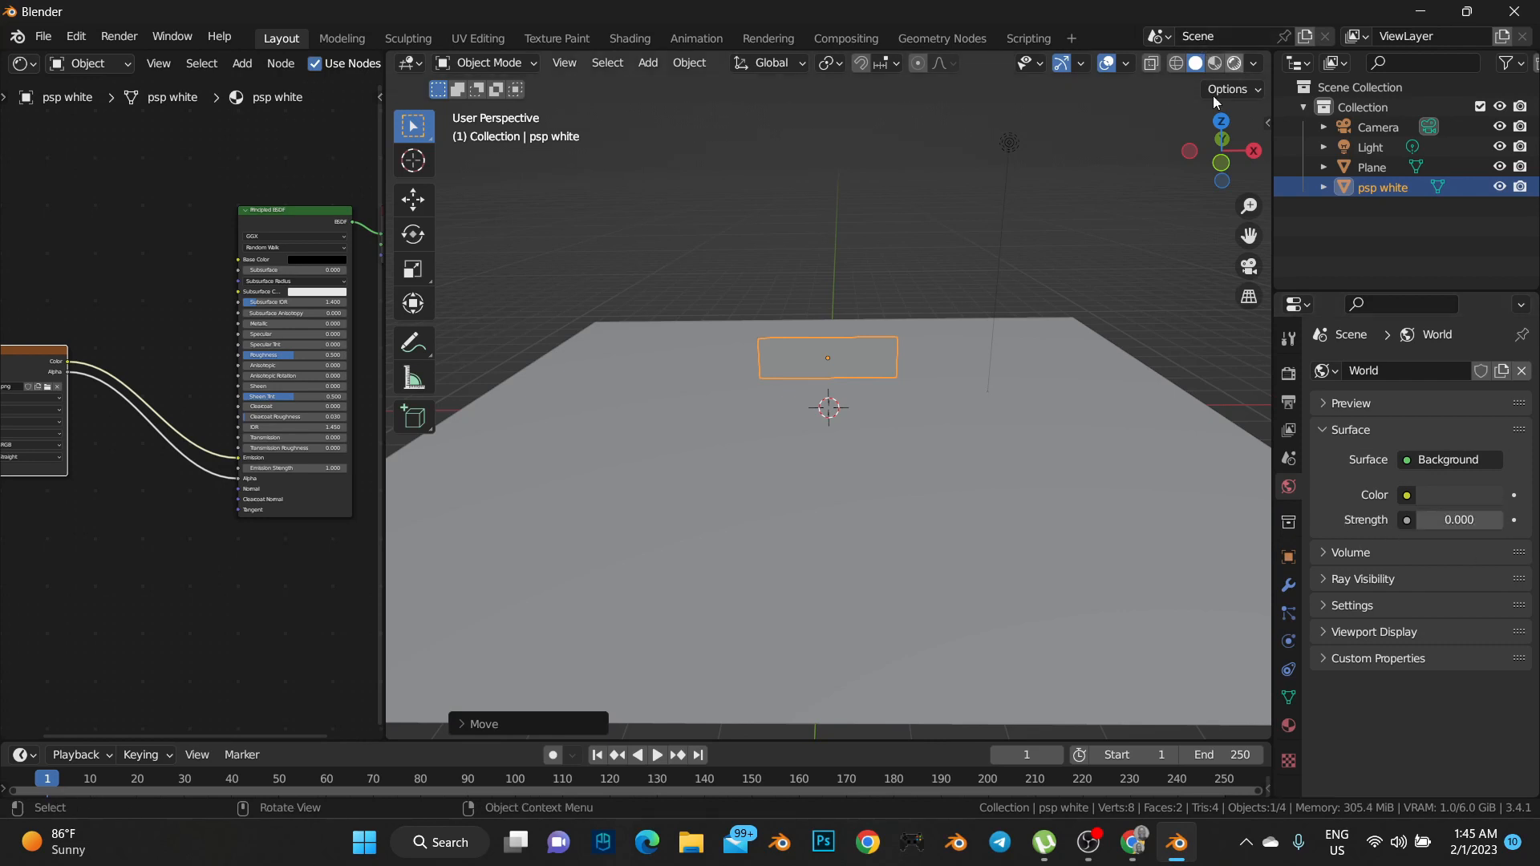
click(1234, 63)
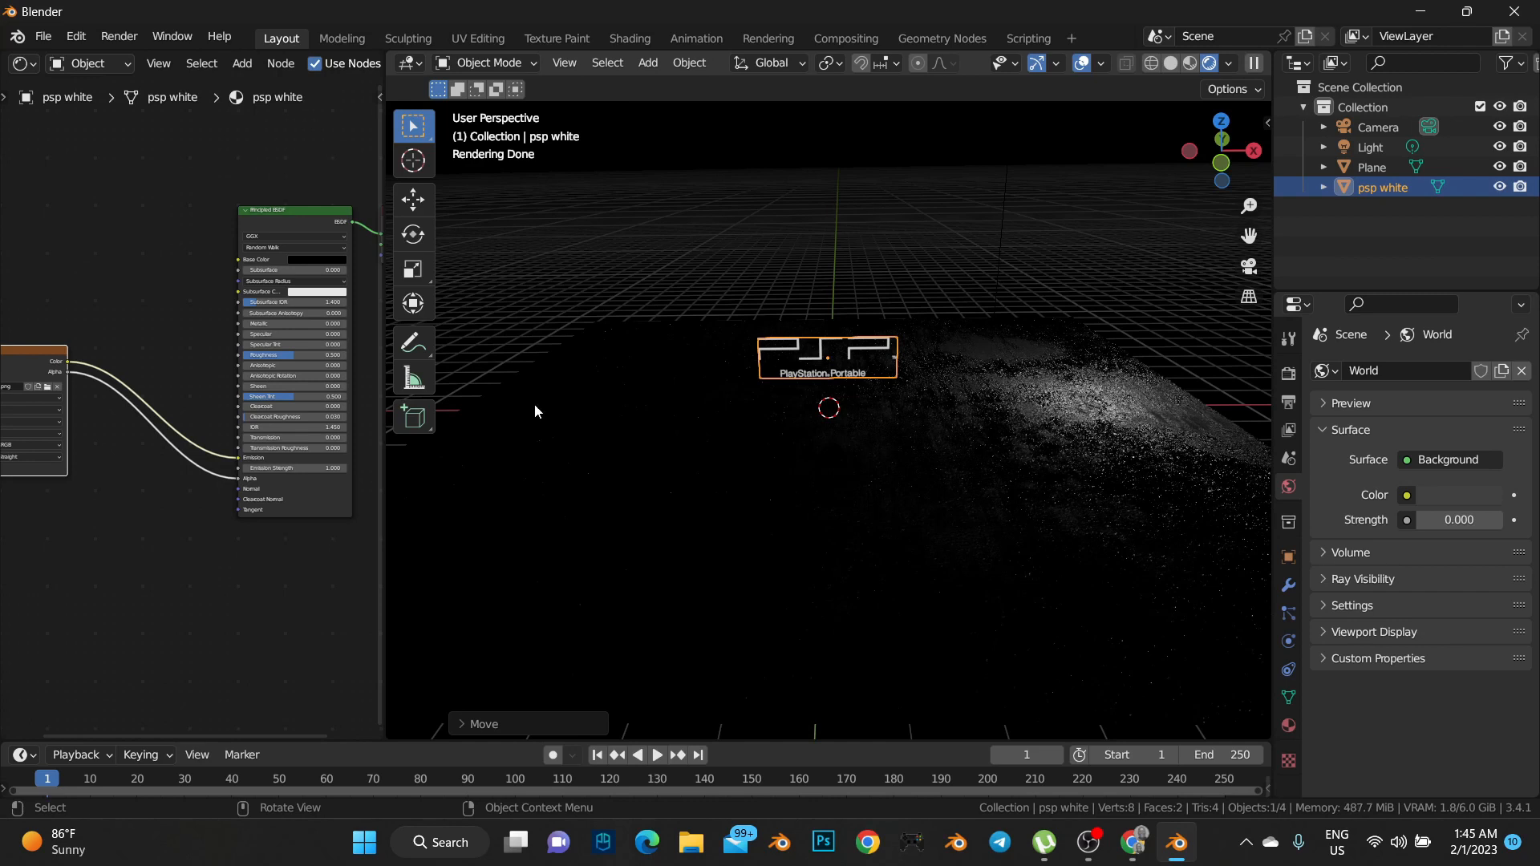
Set the logo material's Emission Strength to 36.7 and move the logo plane further up along Z
scroll(290, 507, up, 5)
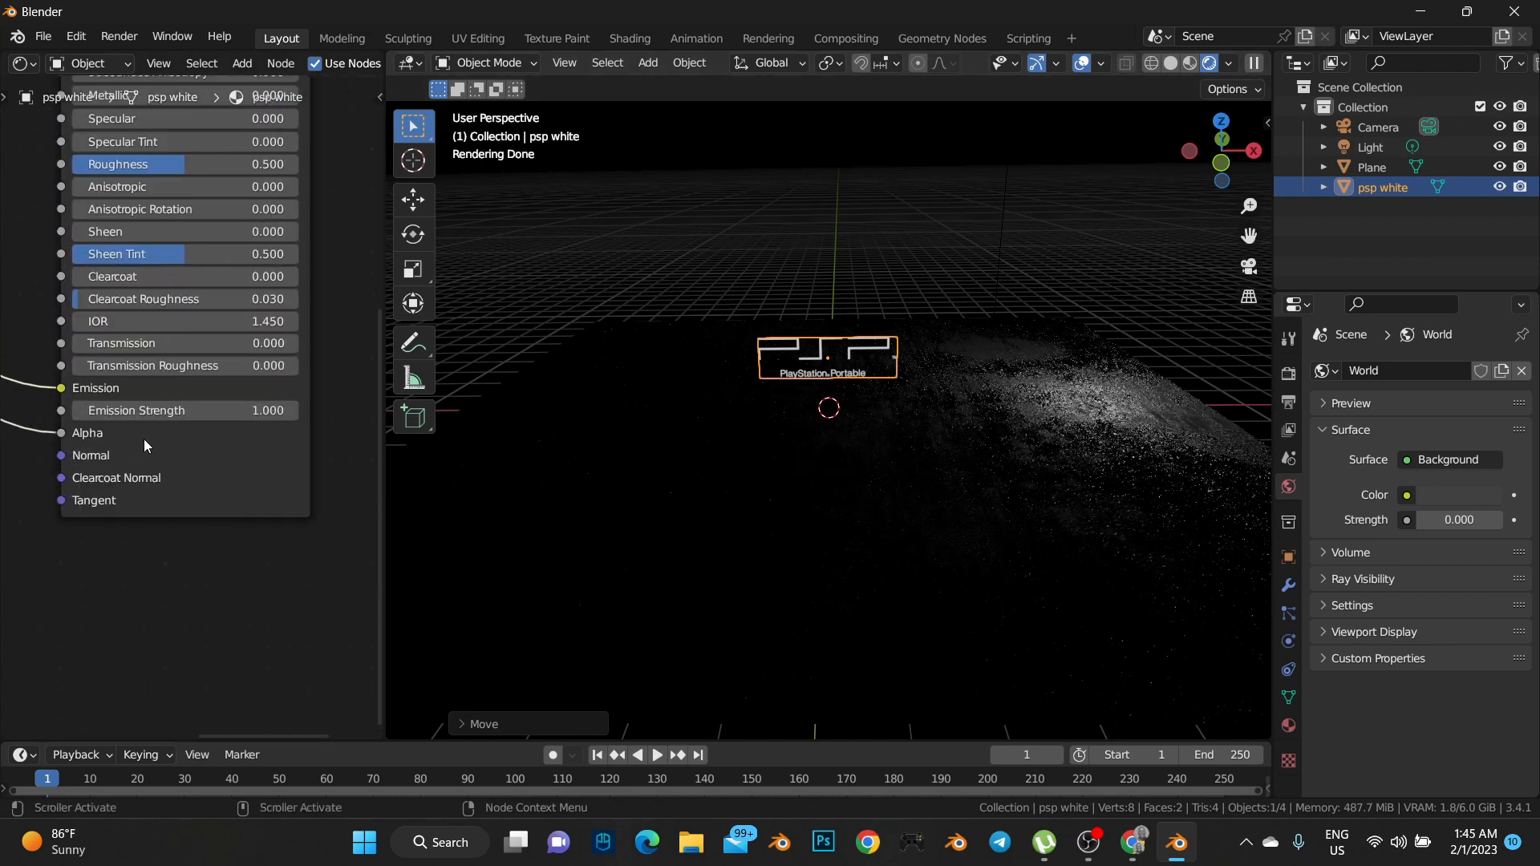
click(220, 415)
drag(220, 414, 284, 415)
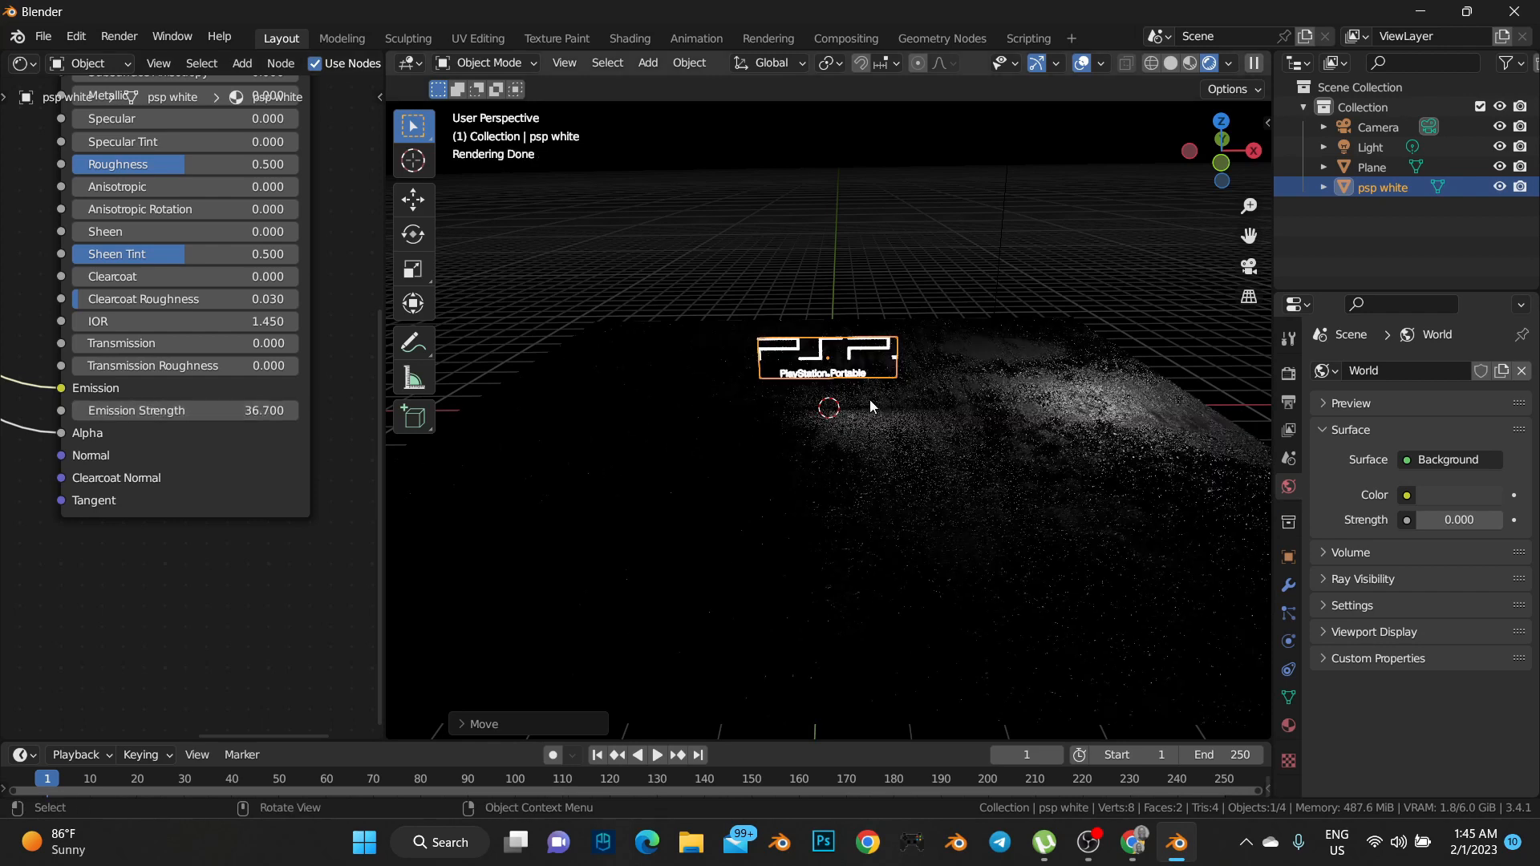
key(g)
key(z)
click(864, 352)
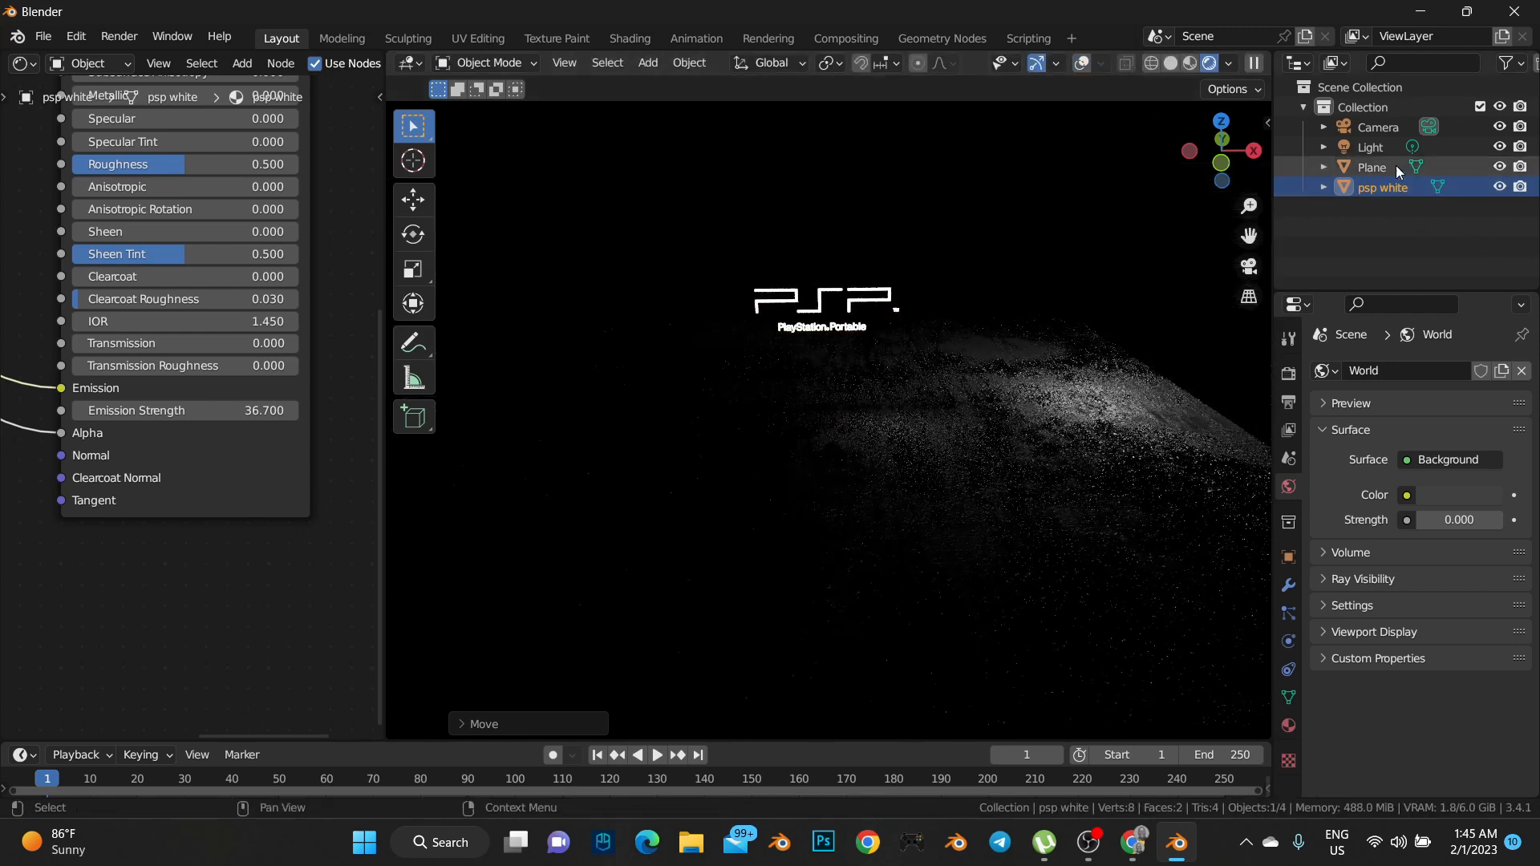
Move the scene's light along the global X axis in the negative direction, towards the logo's side of the ground
click(1371, 148)
key(g)
key(x)
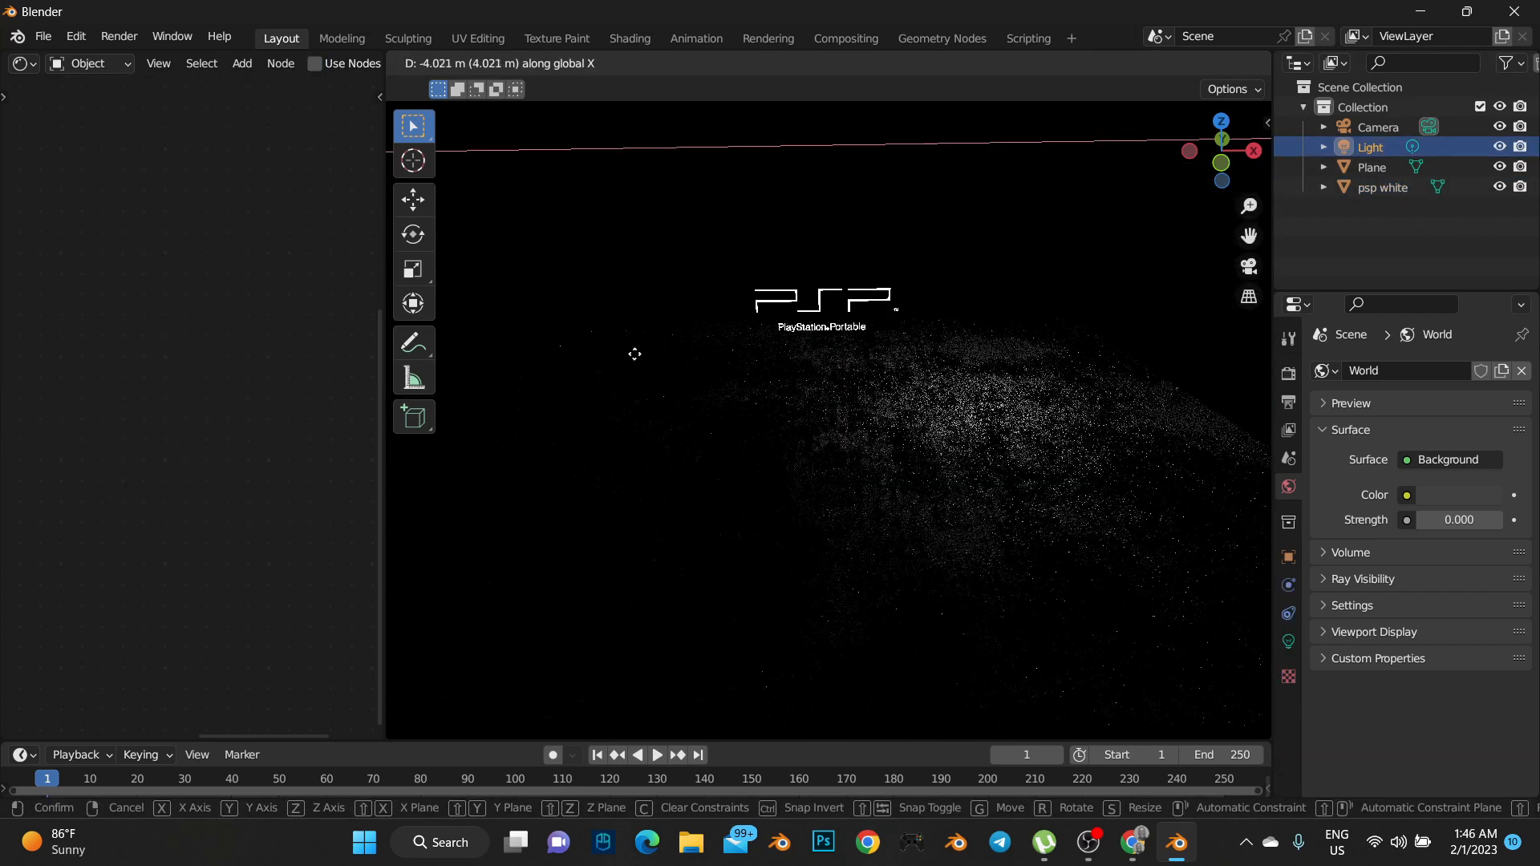
click(433, 346)
Set the Emission Strength of the PSP logo's material to 40
click(791, 331)
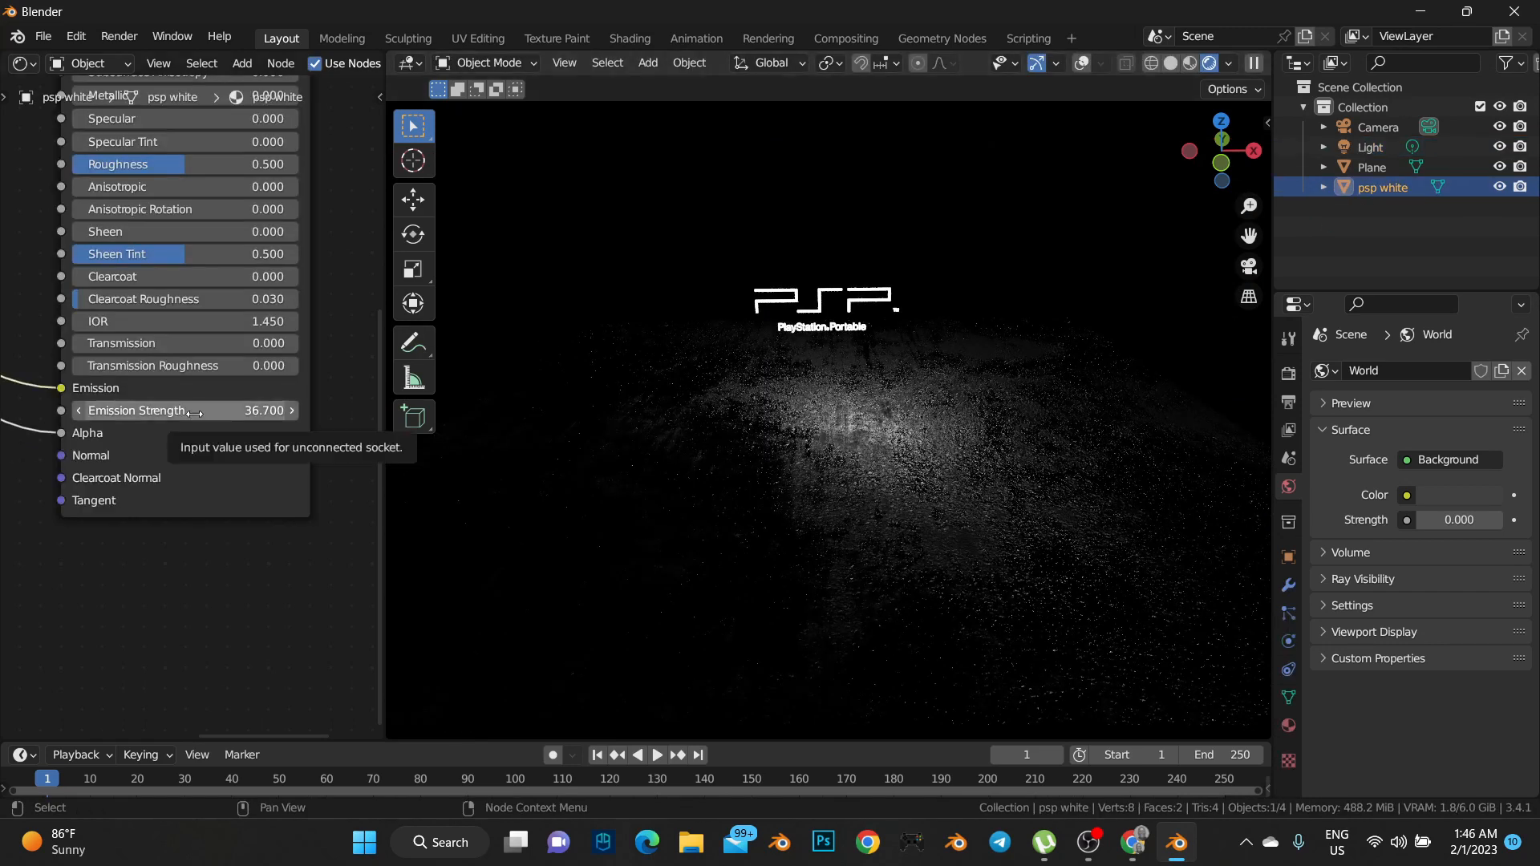
click(194, 413)
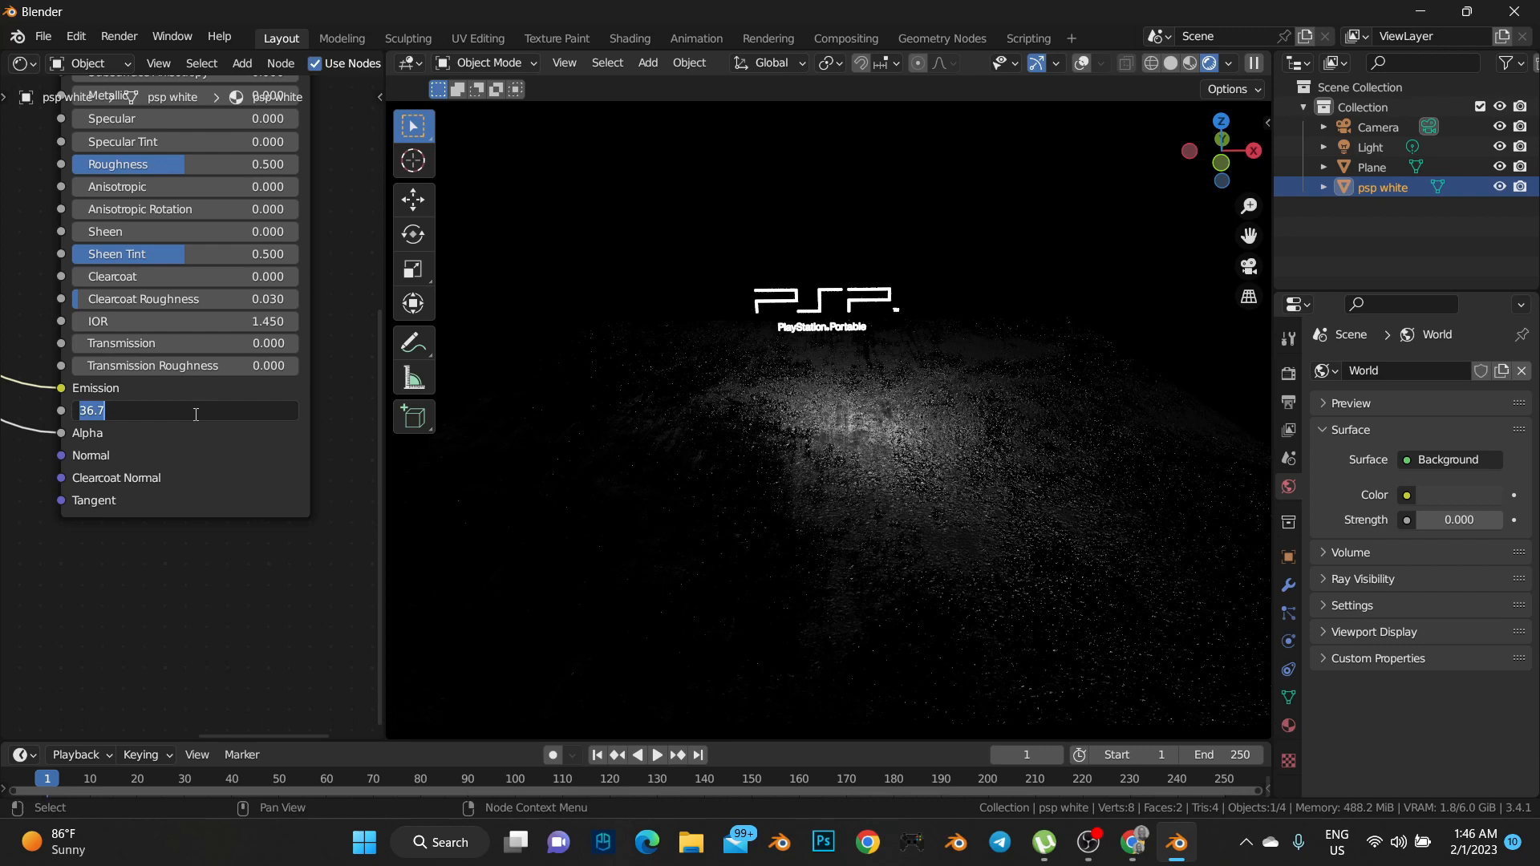
text(40)
key(Return)
middle_drag(3, 542, 210, 563)
scroll(181, 409, down, 2)
middle_drag(145, 280, 212, 350)
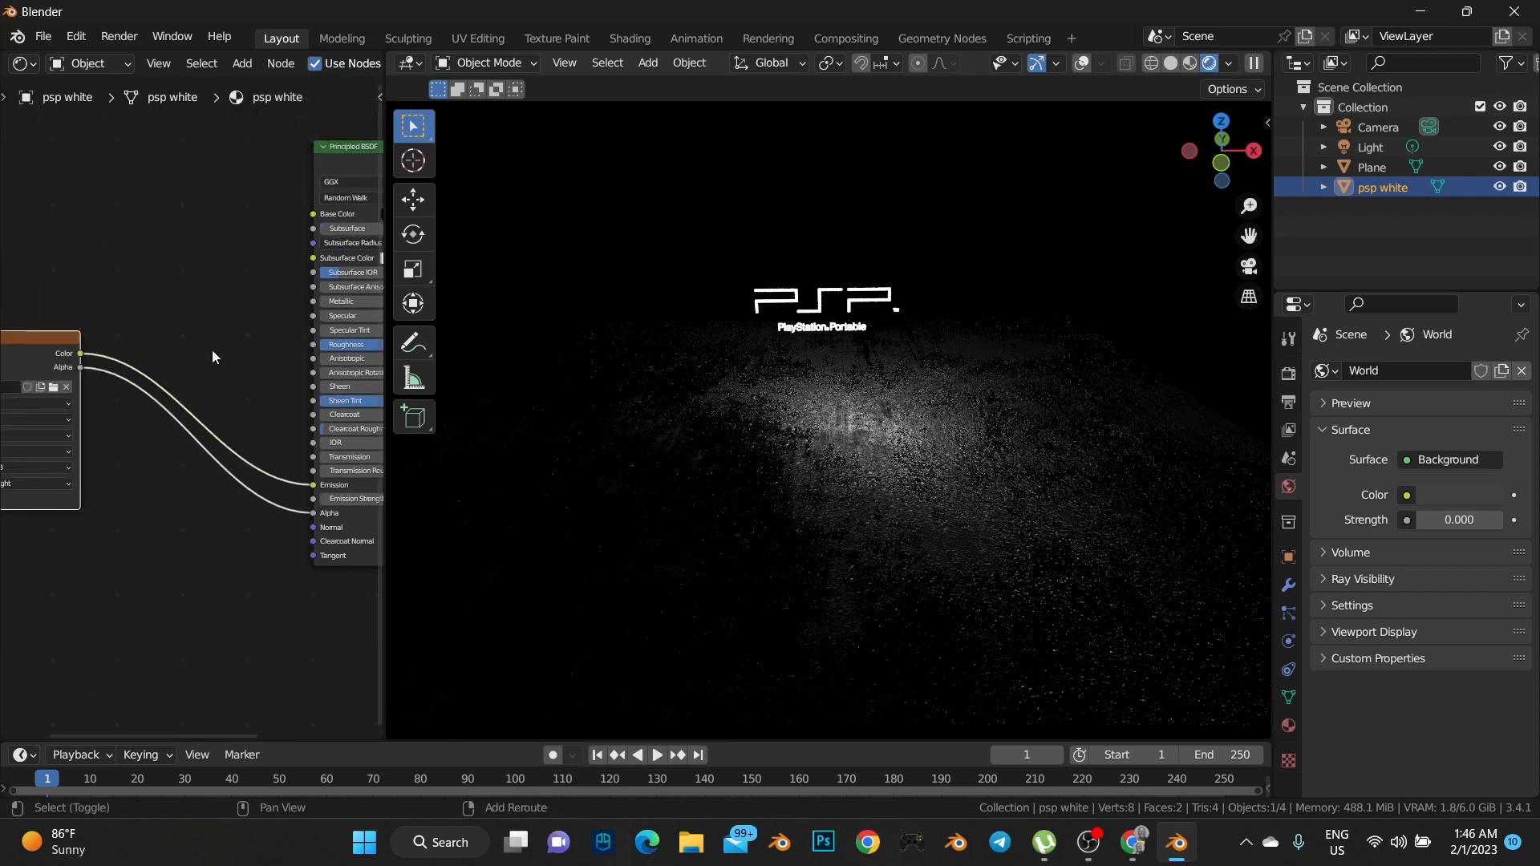
key(shift+a)
click(212, 350)
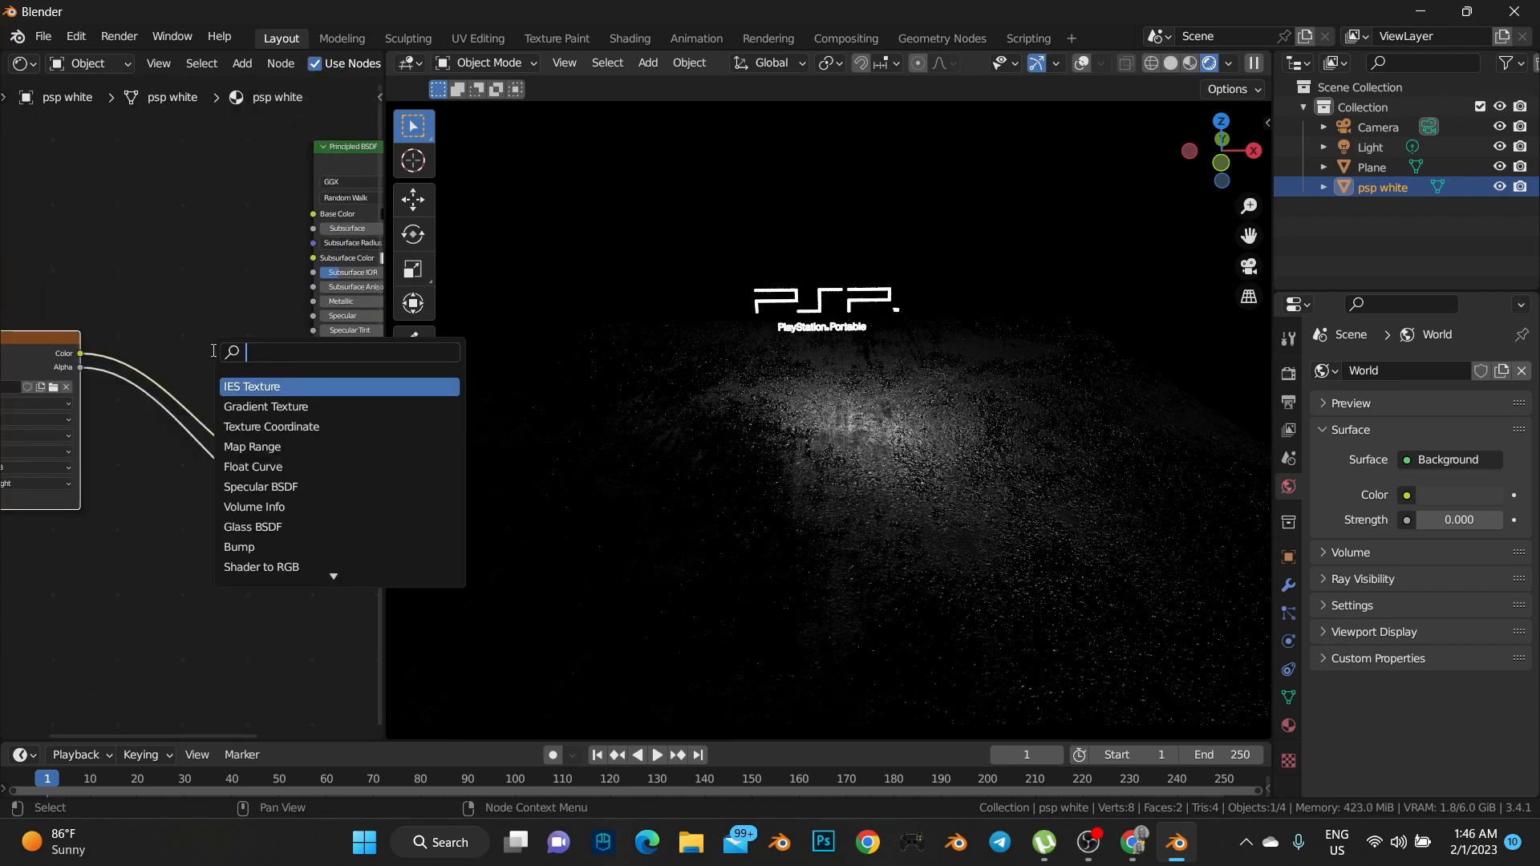
key(Escape)
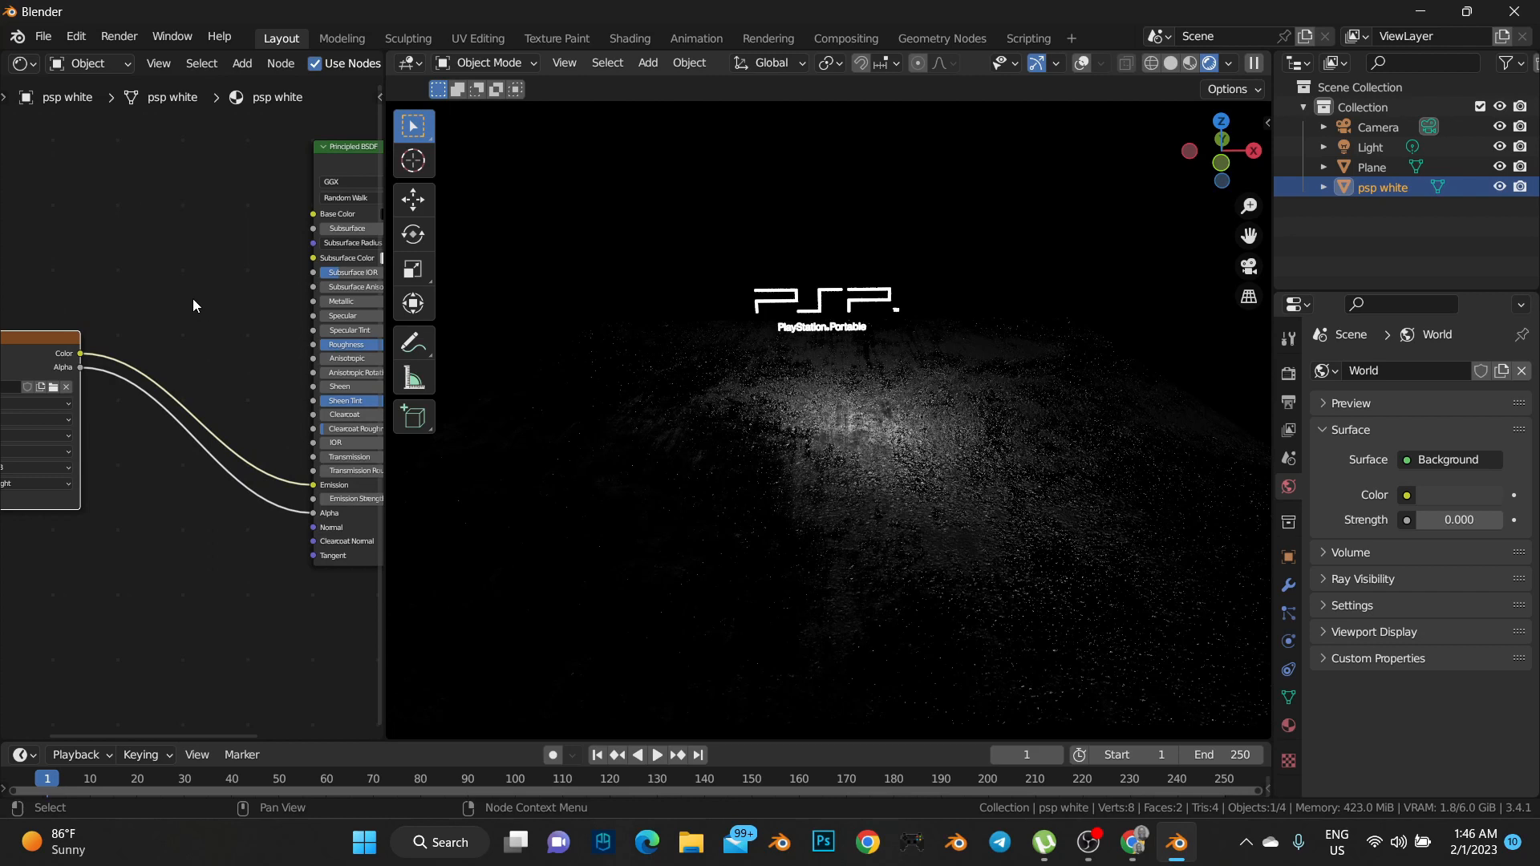
Insert a Mix Color node between the image texture's Color output and the Emission input of the logo material
key(shift+a)
mouse_move(192, 409)
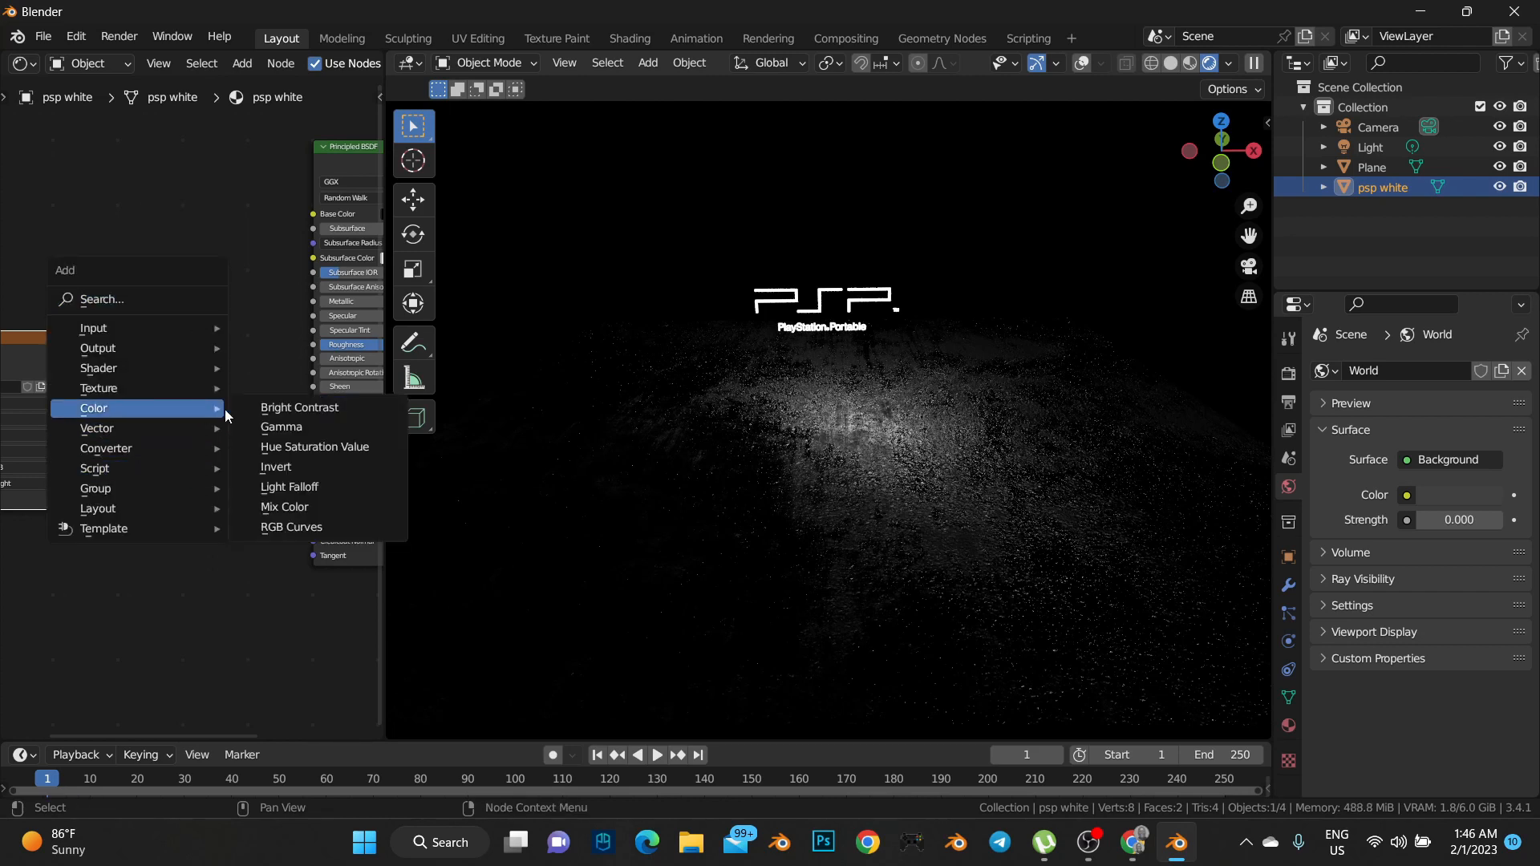
click(317, 508)
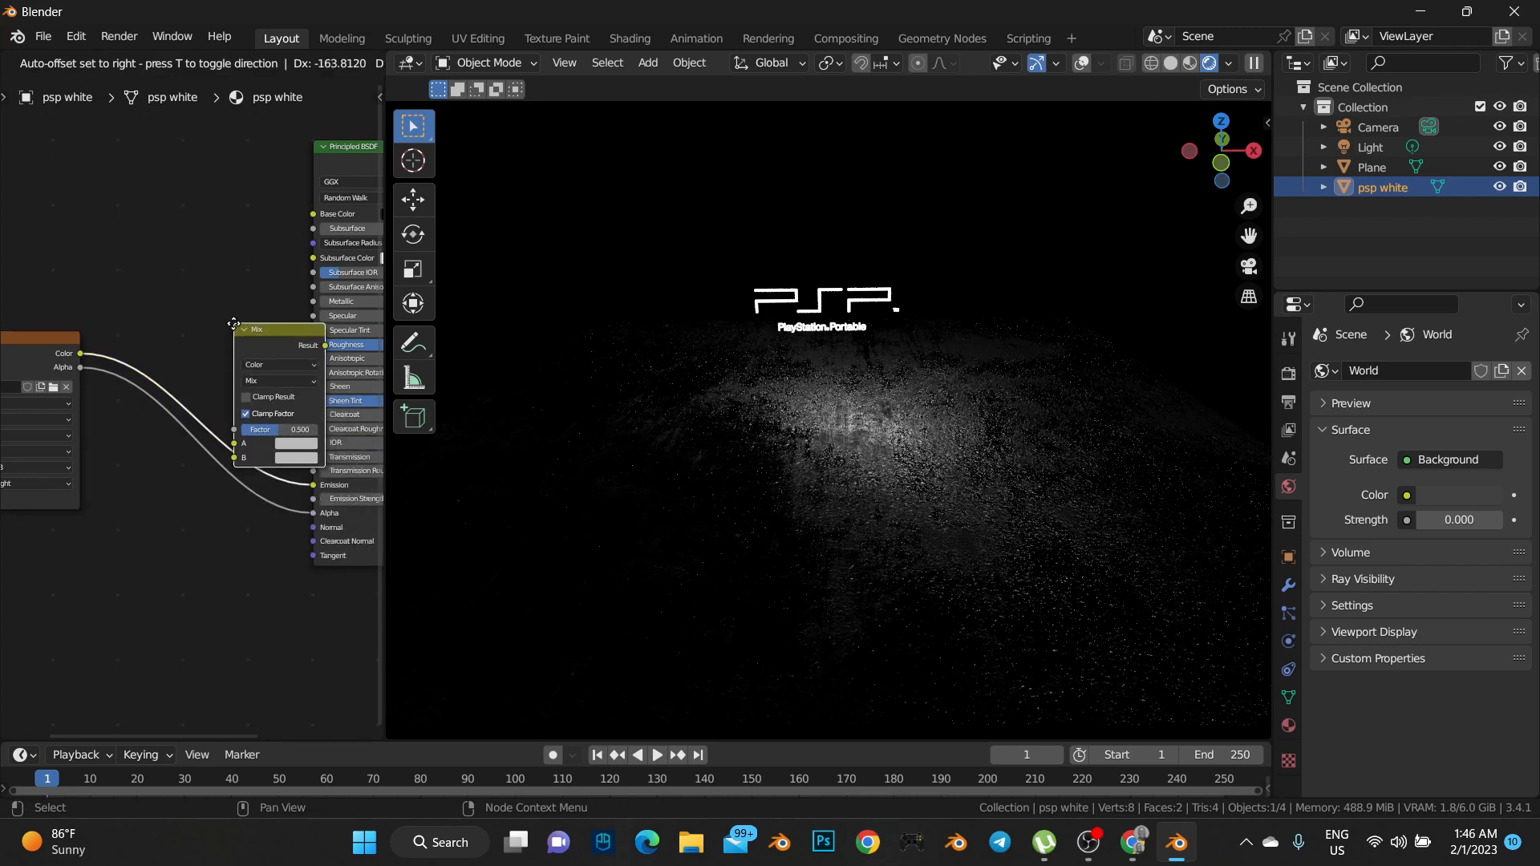
click(234, 324)
Set the Mix node's B color to saturated red with Factor 1.000, and move the node above the alpha link
click(233, 458)
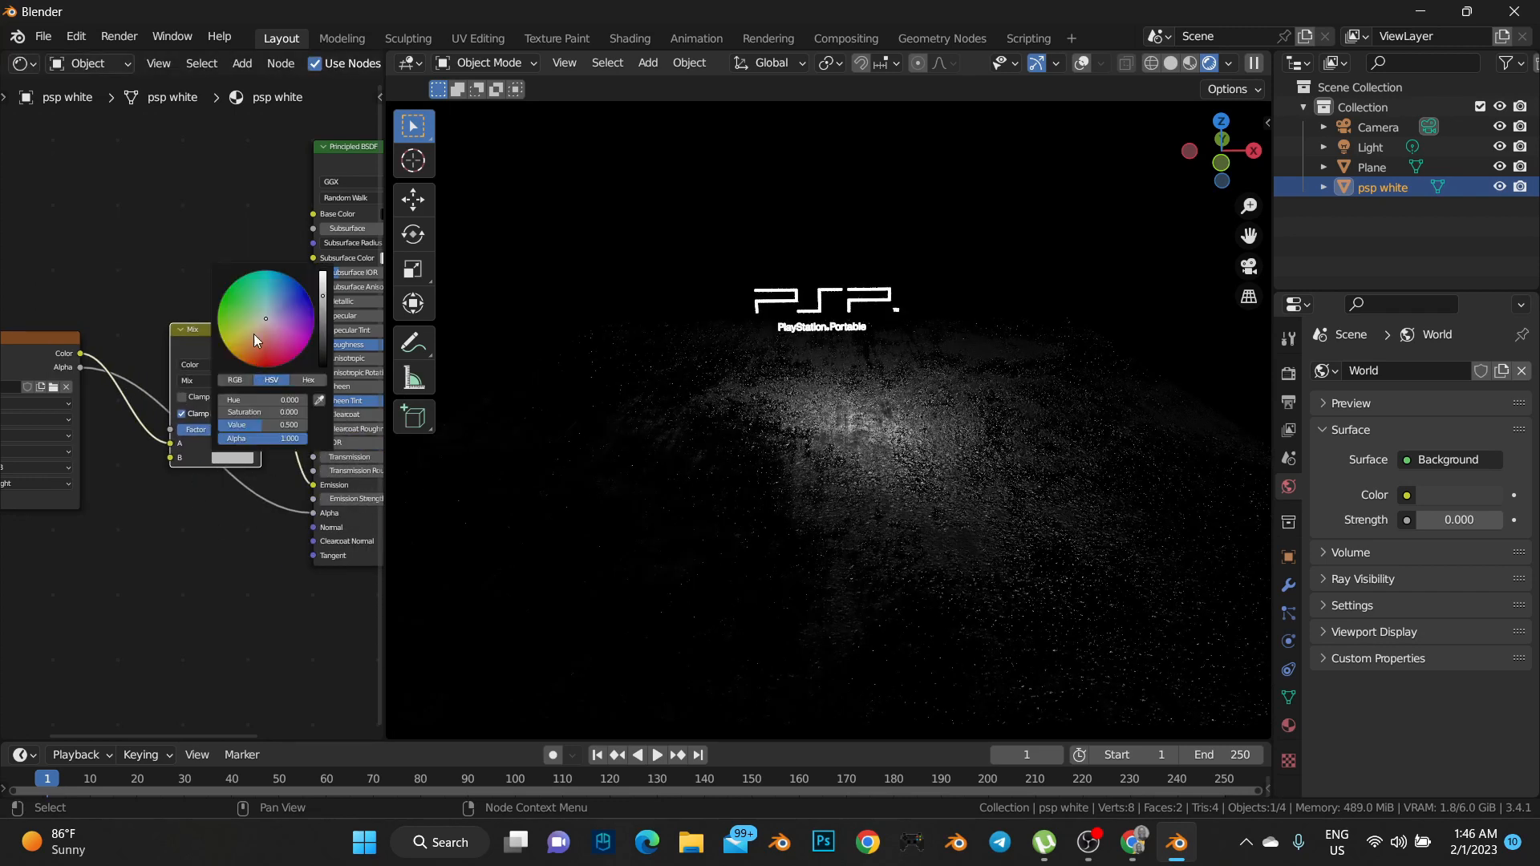
click(245, 362)
click(265, 359)
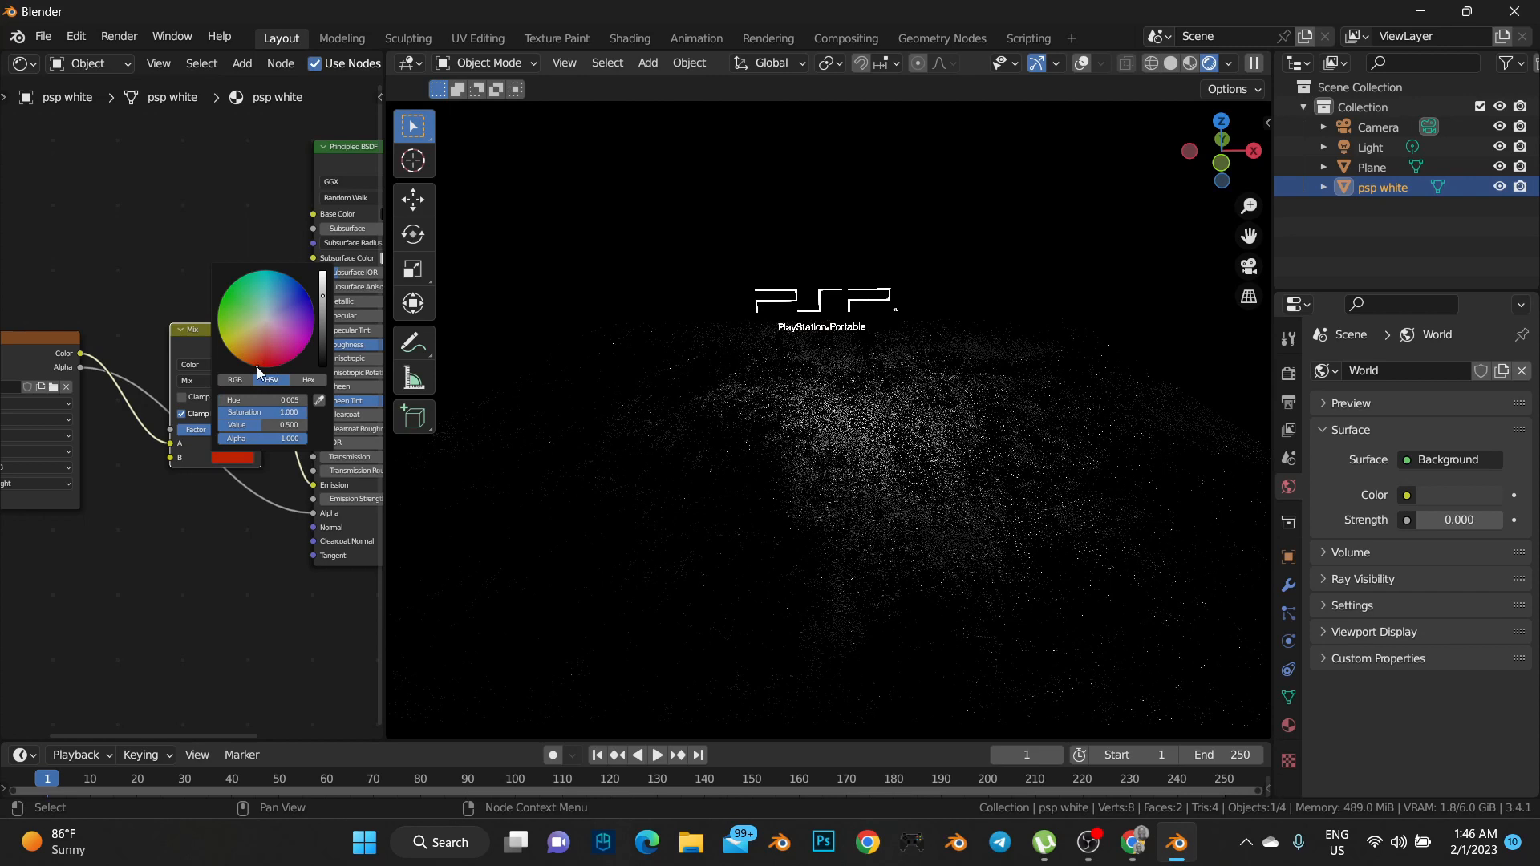
drag(218, 434, 265, 434)
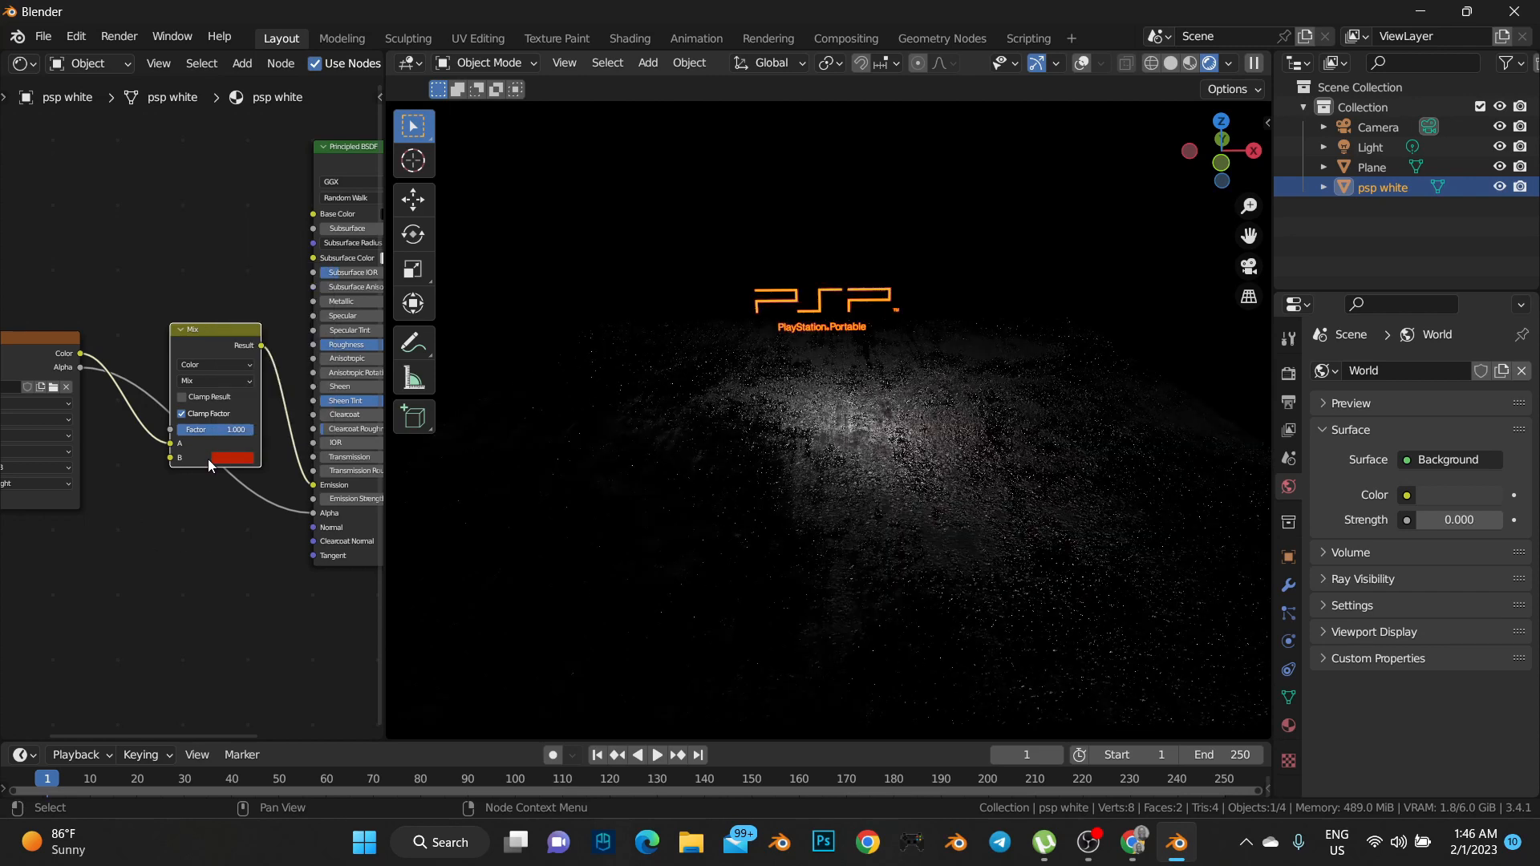
drag(214, 330, 198, 232)
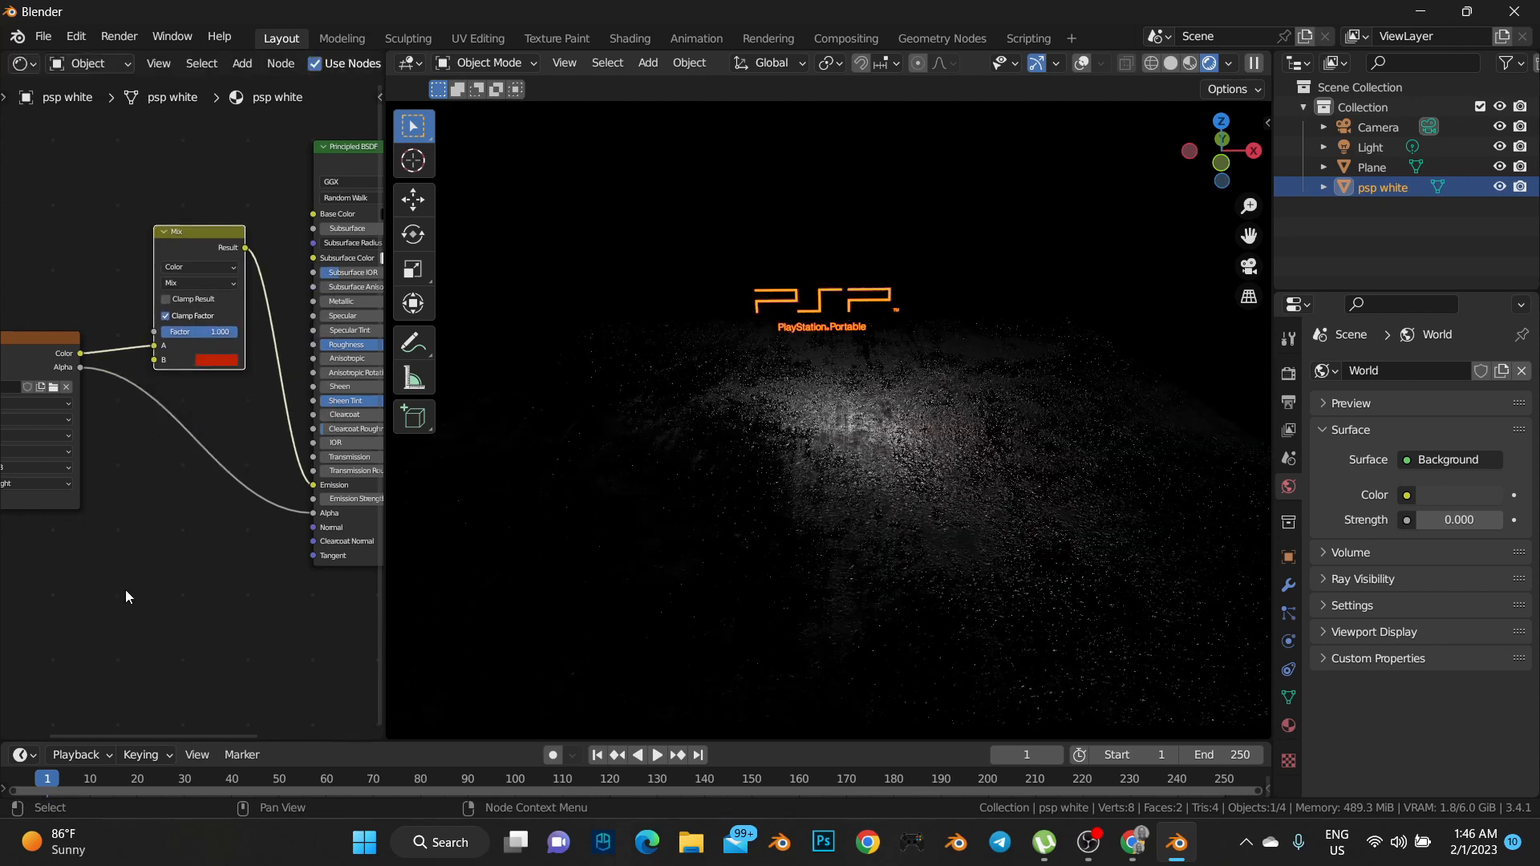
Raise the Mix node's B color to full brightness and change its hue to bright blue
ctrl+scroll(74, 309, down, 2)
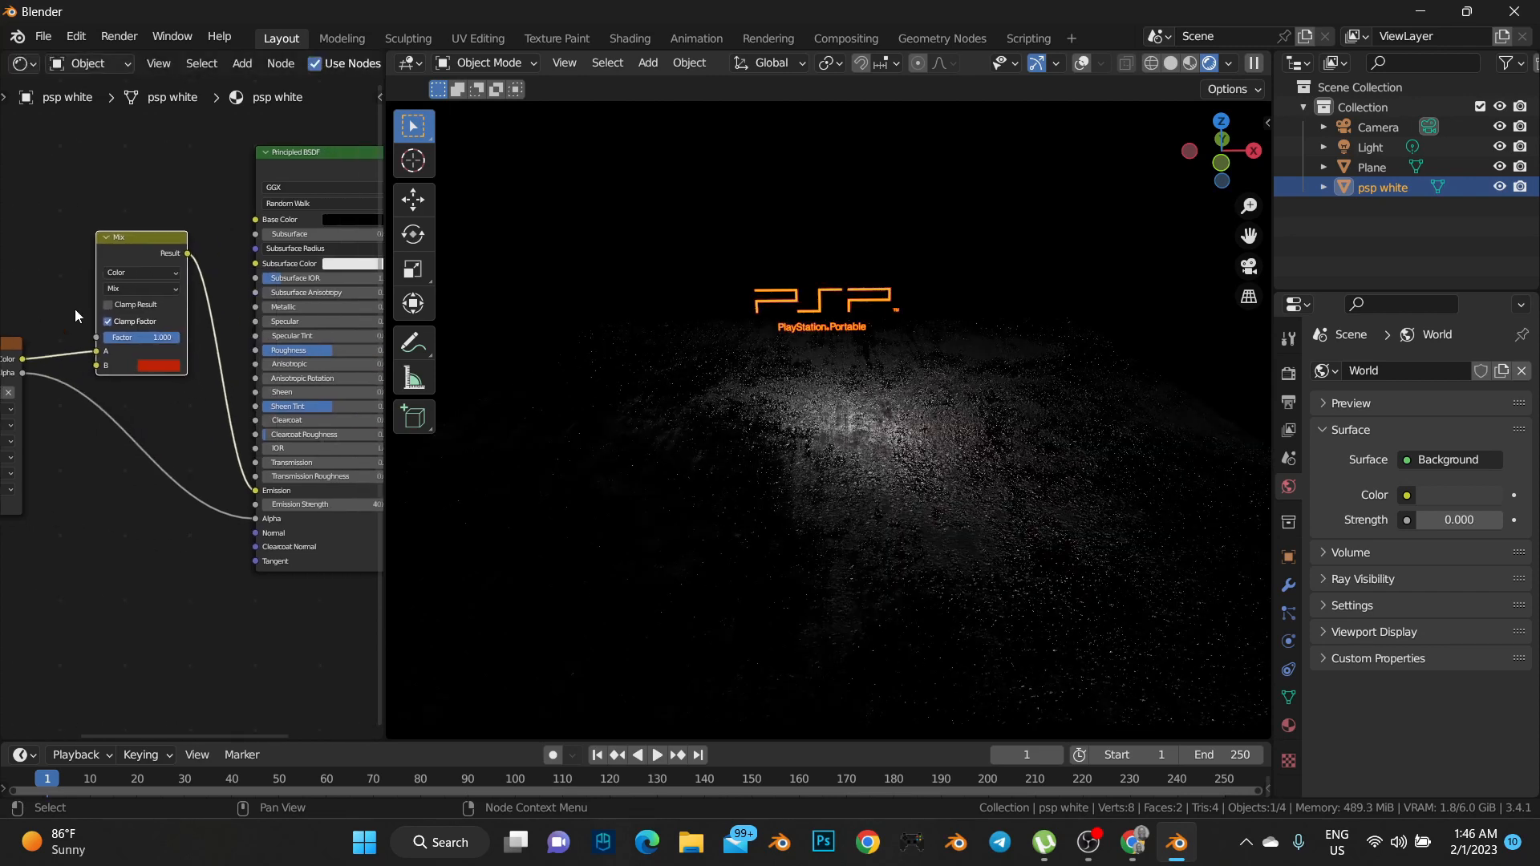
click(164, 368)
drag(176, 225, 160, 263)
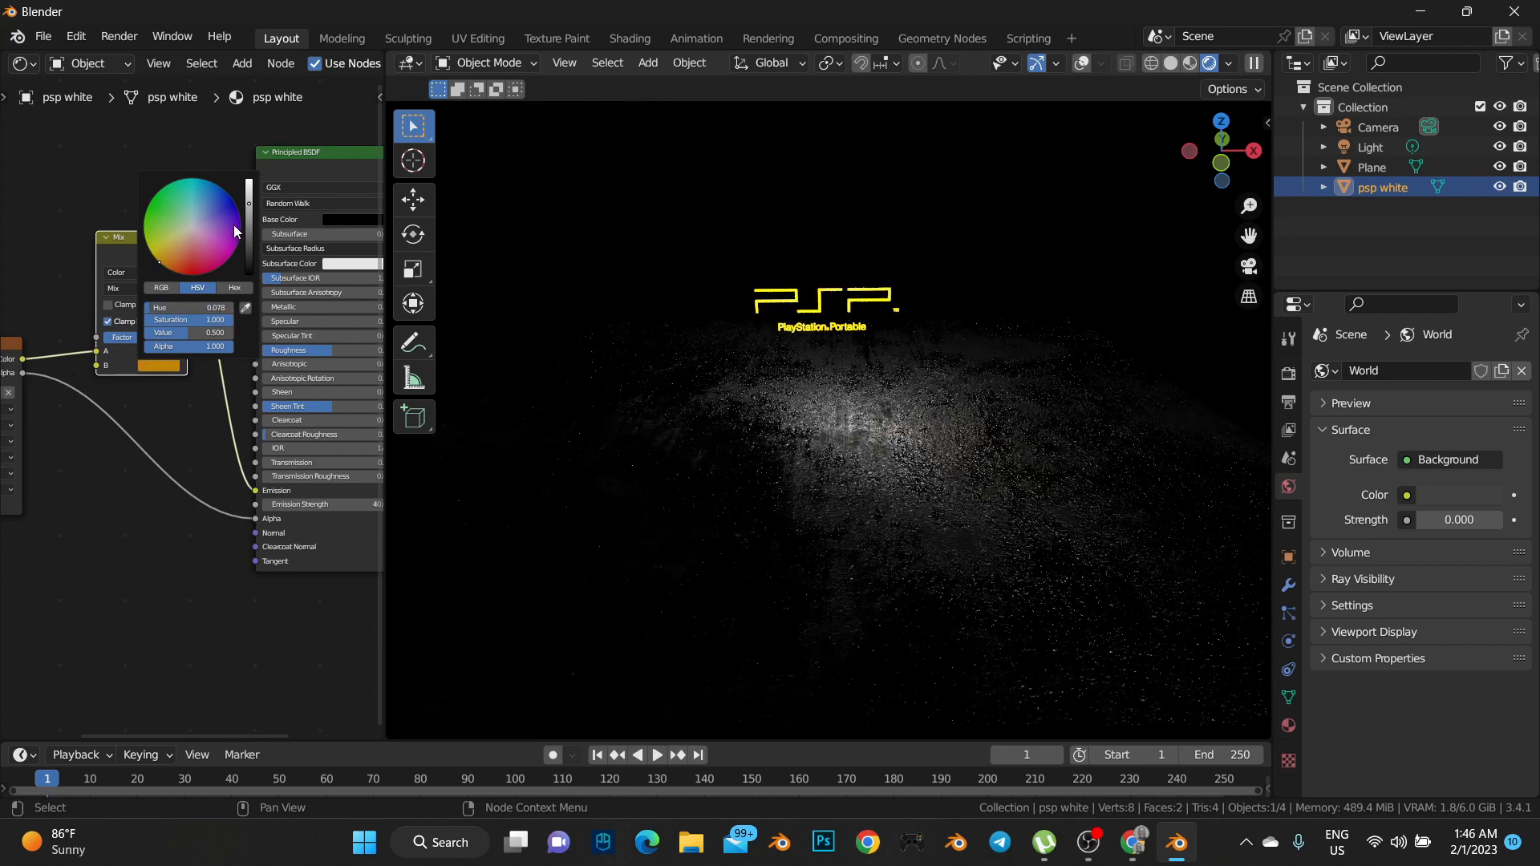
drag(248, 204, 248, 178)
drag(170, 233, 219, 186)
middle_drag(797, 560, 758, 519)
scroll(183, 401, up, 2)
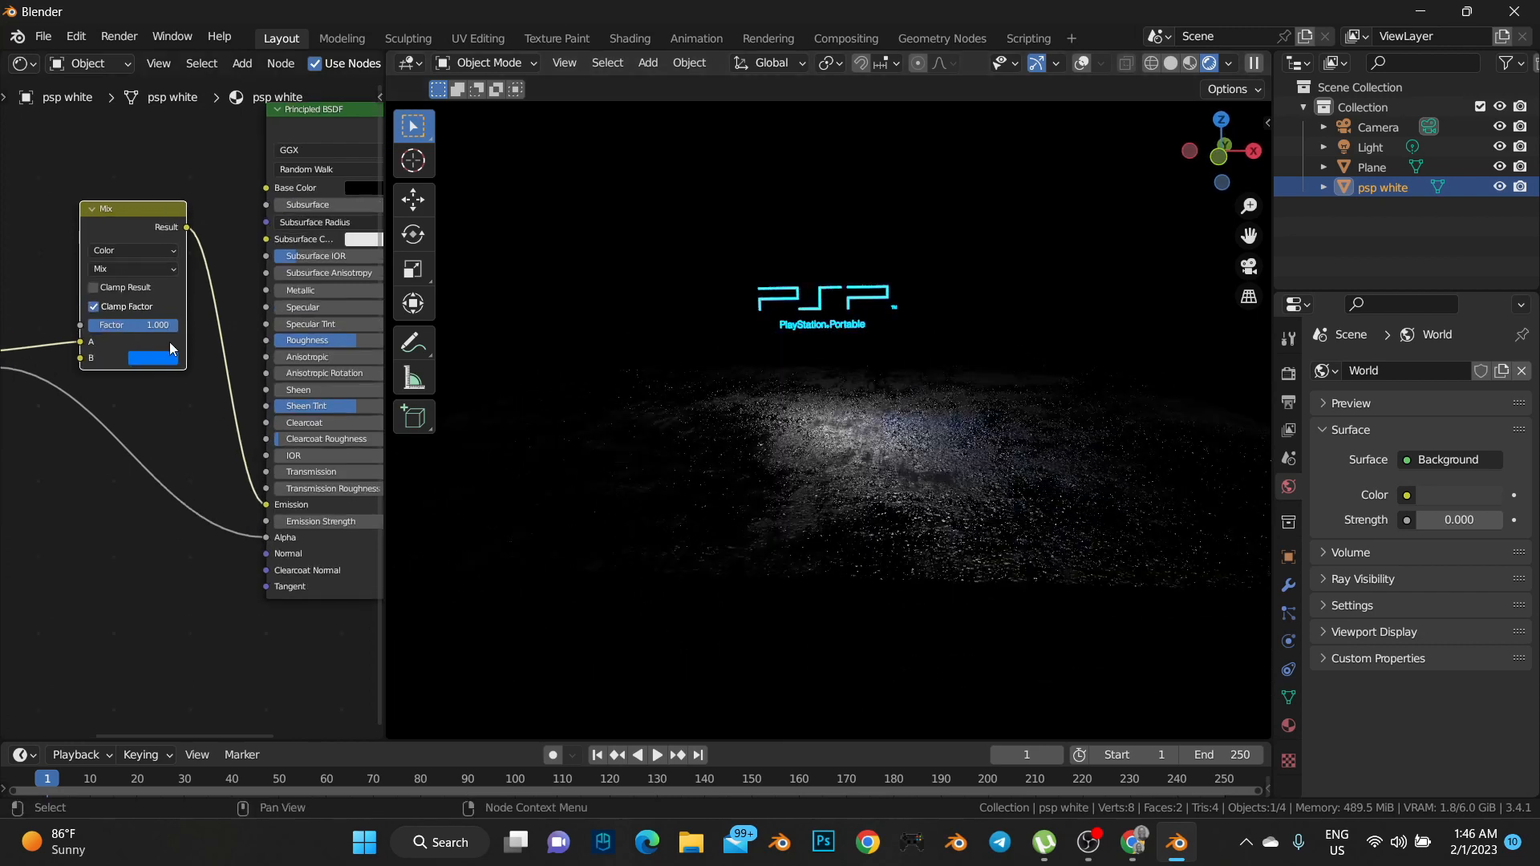
Change the Mix node's B color to orange and set the logo material's Emission Strength to 65.2
click(161, 358)
drag(226, 227, 168, 257)
middle_drag(152, 510, 26, 571)
drag(242, 584, 275, 584)
Look through the scene camera and raise it along the global Z axis until the PSP logo sits inside the frame
scroll(826, 377, up, 3)
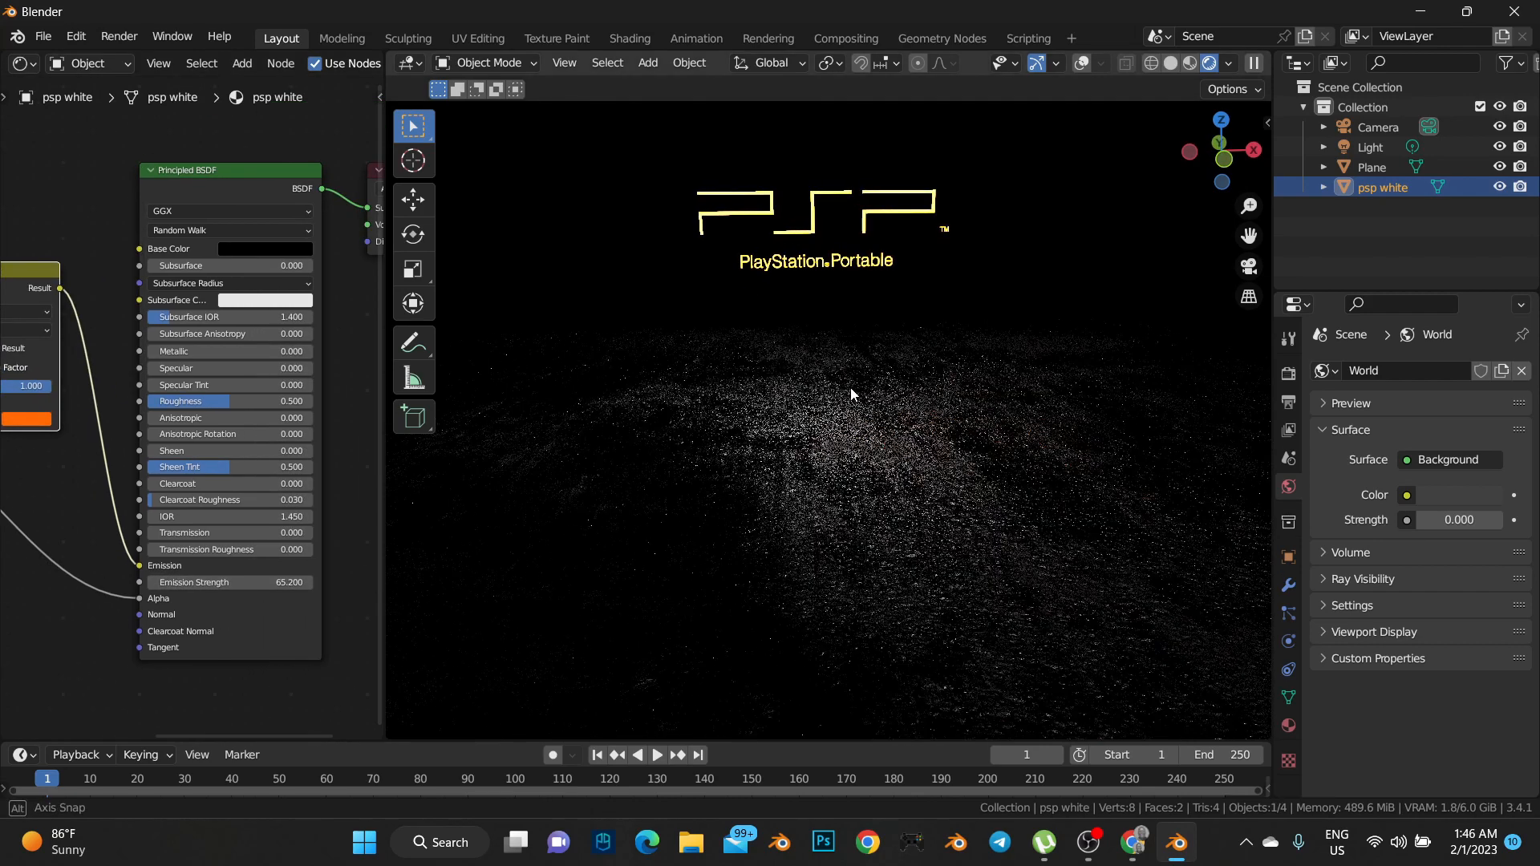
key(KP_1)
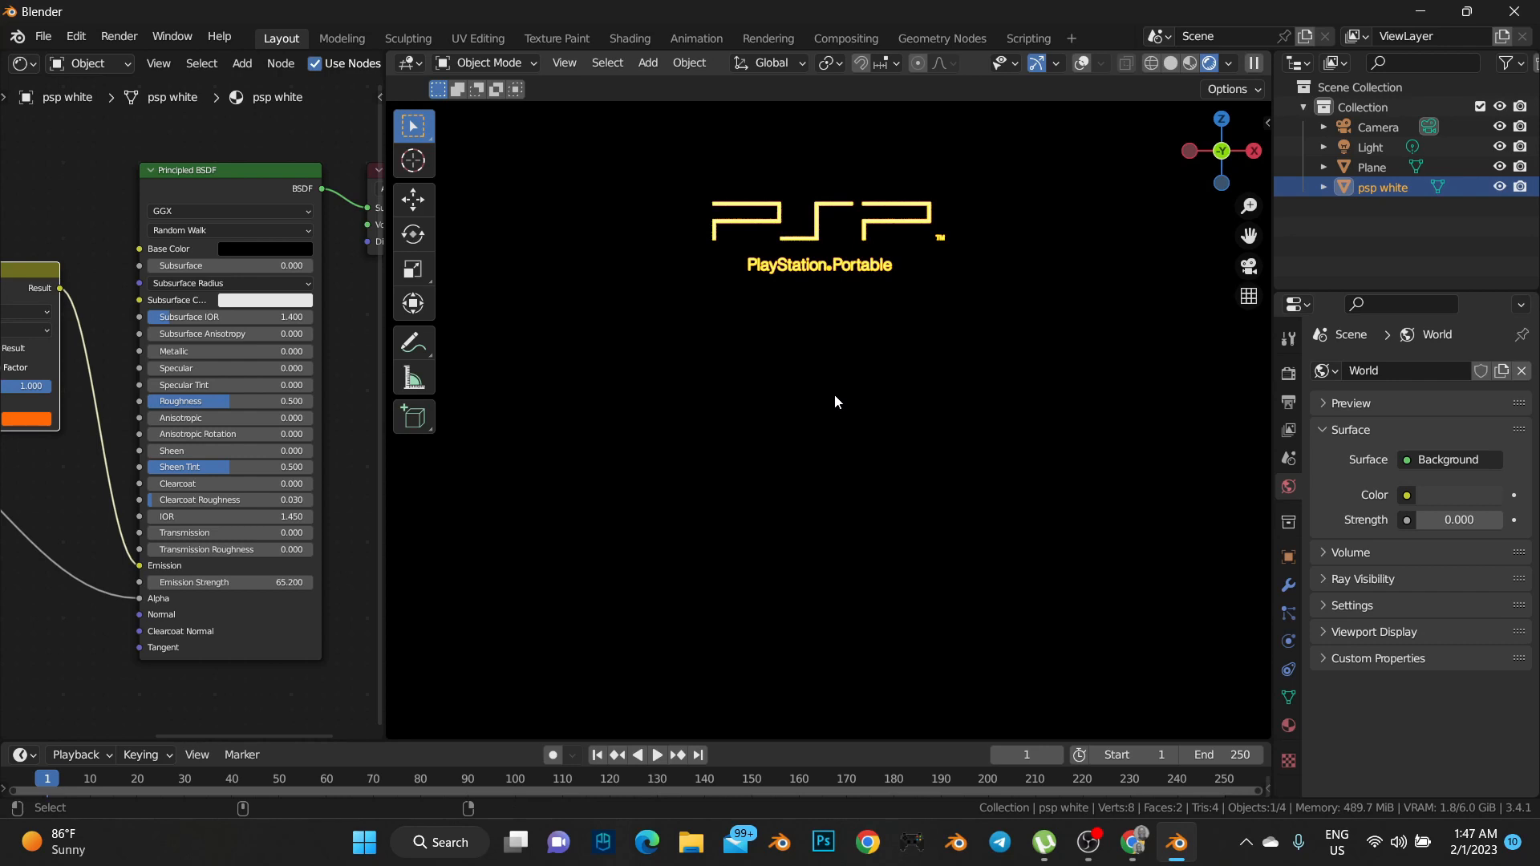
key(KP_0)
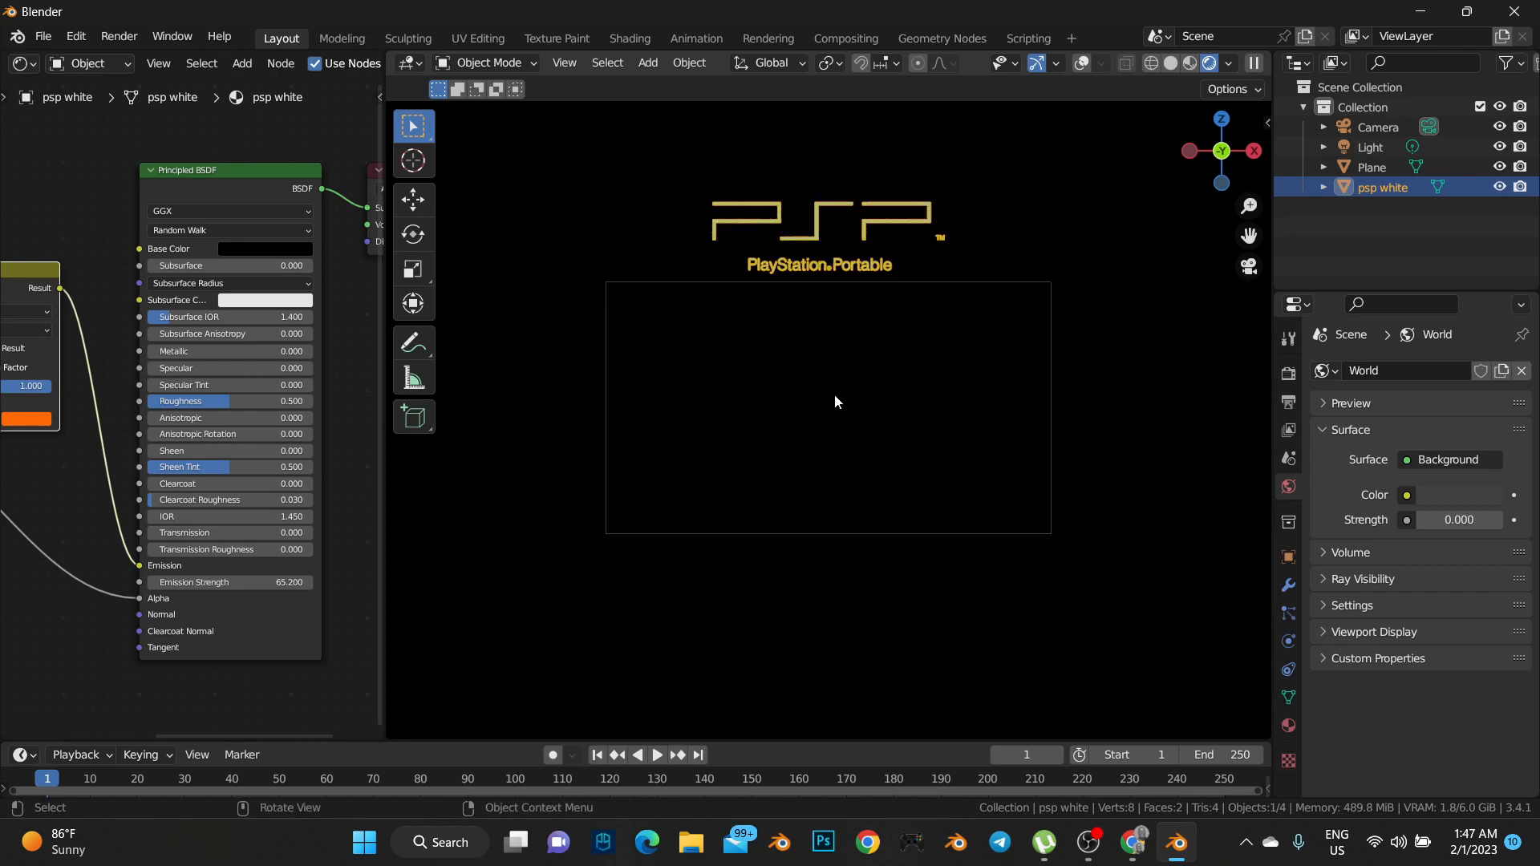
click(1378, 127)
key(g)
key(z)
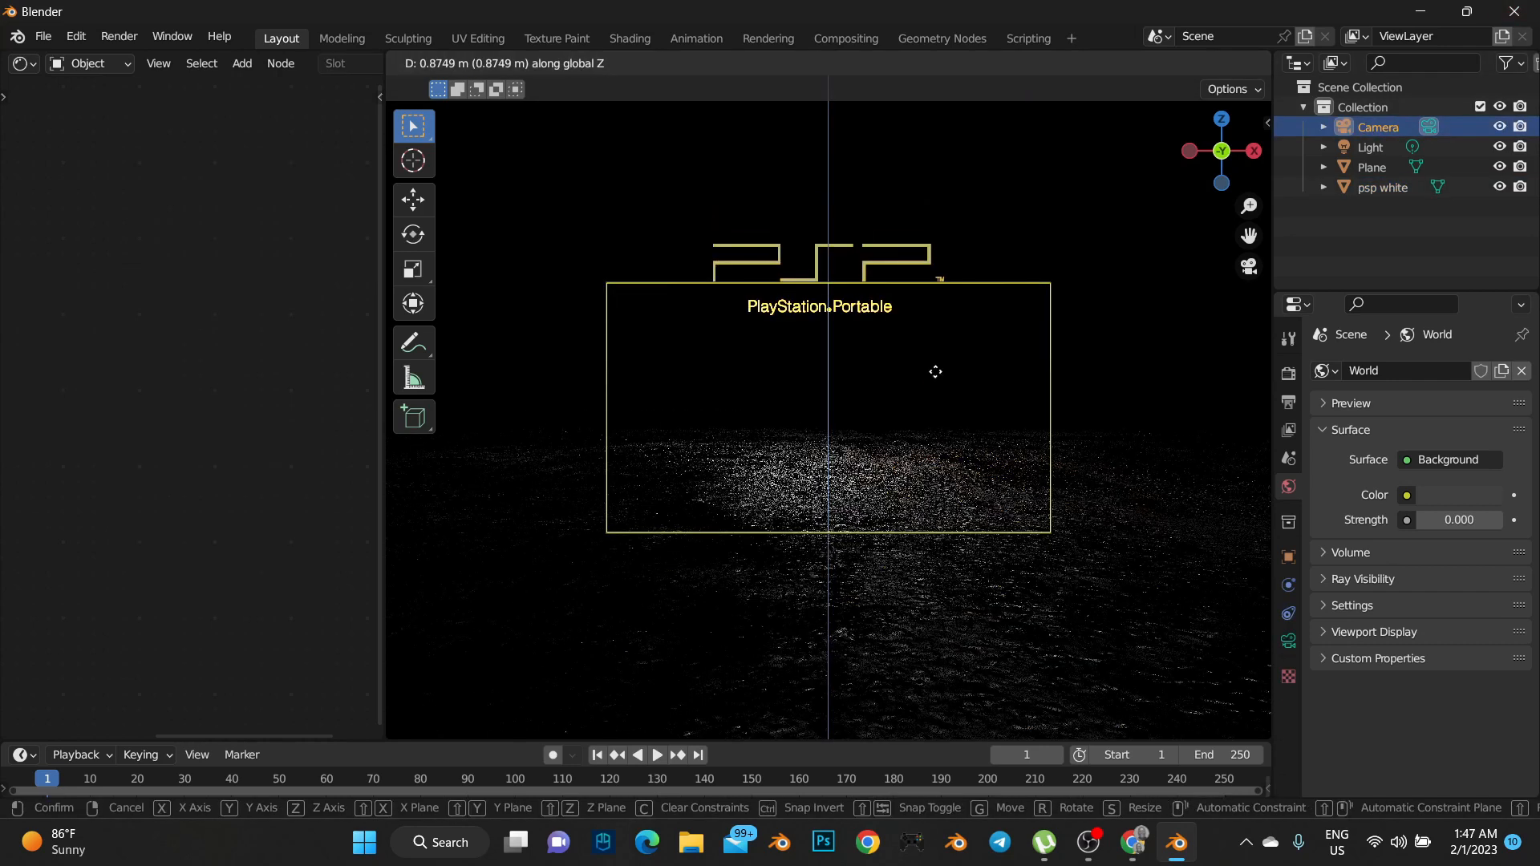
click(936, 319)
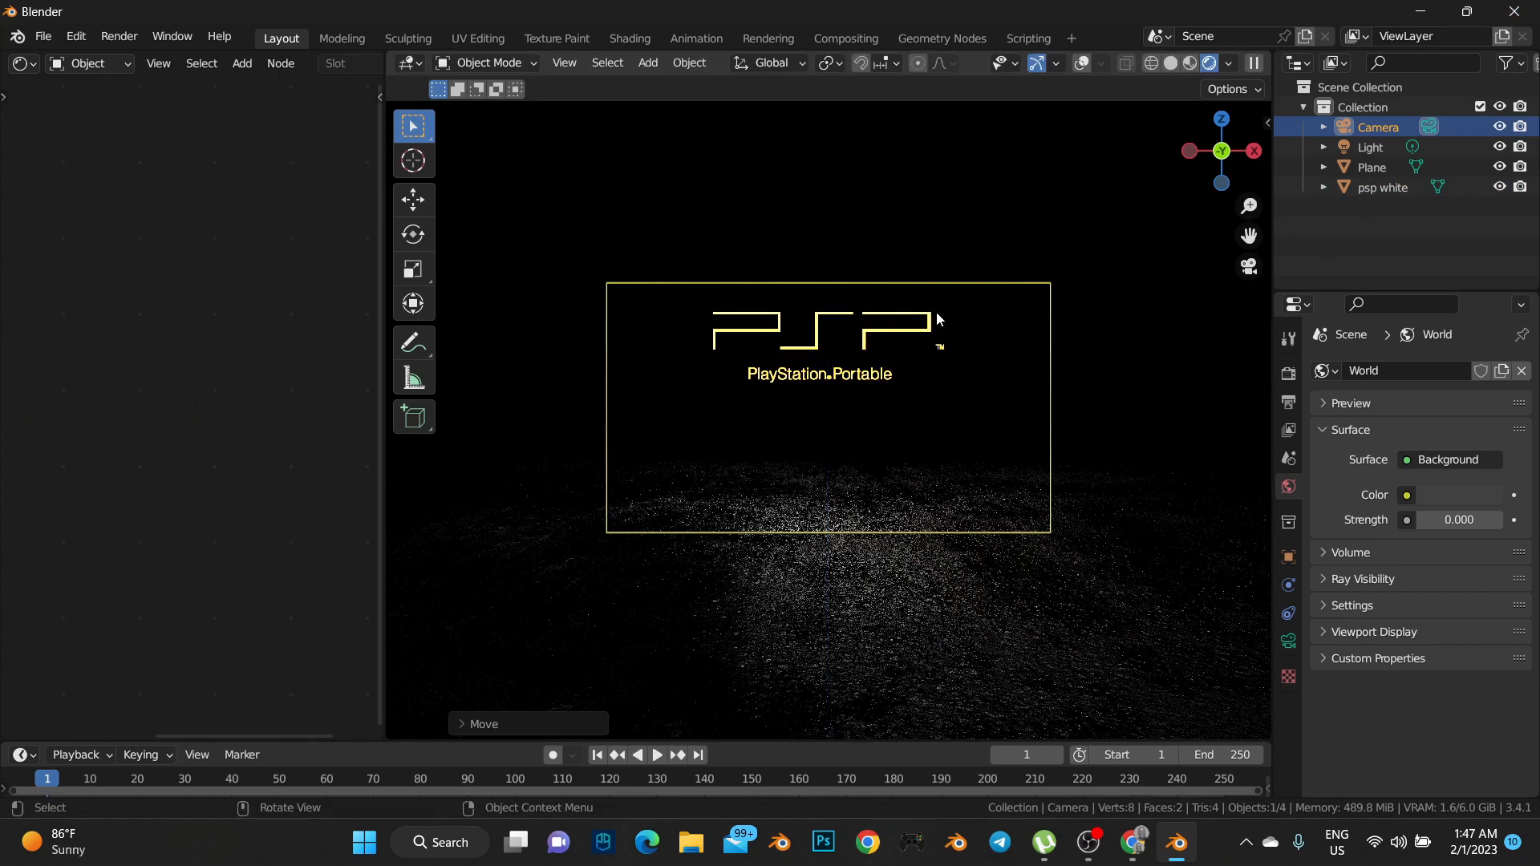
Set the render resolution to 2000 px in X and 2500 px in Y
click(1286, 402)
click(1496, 398)
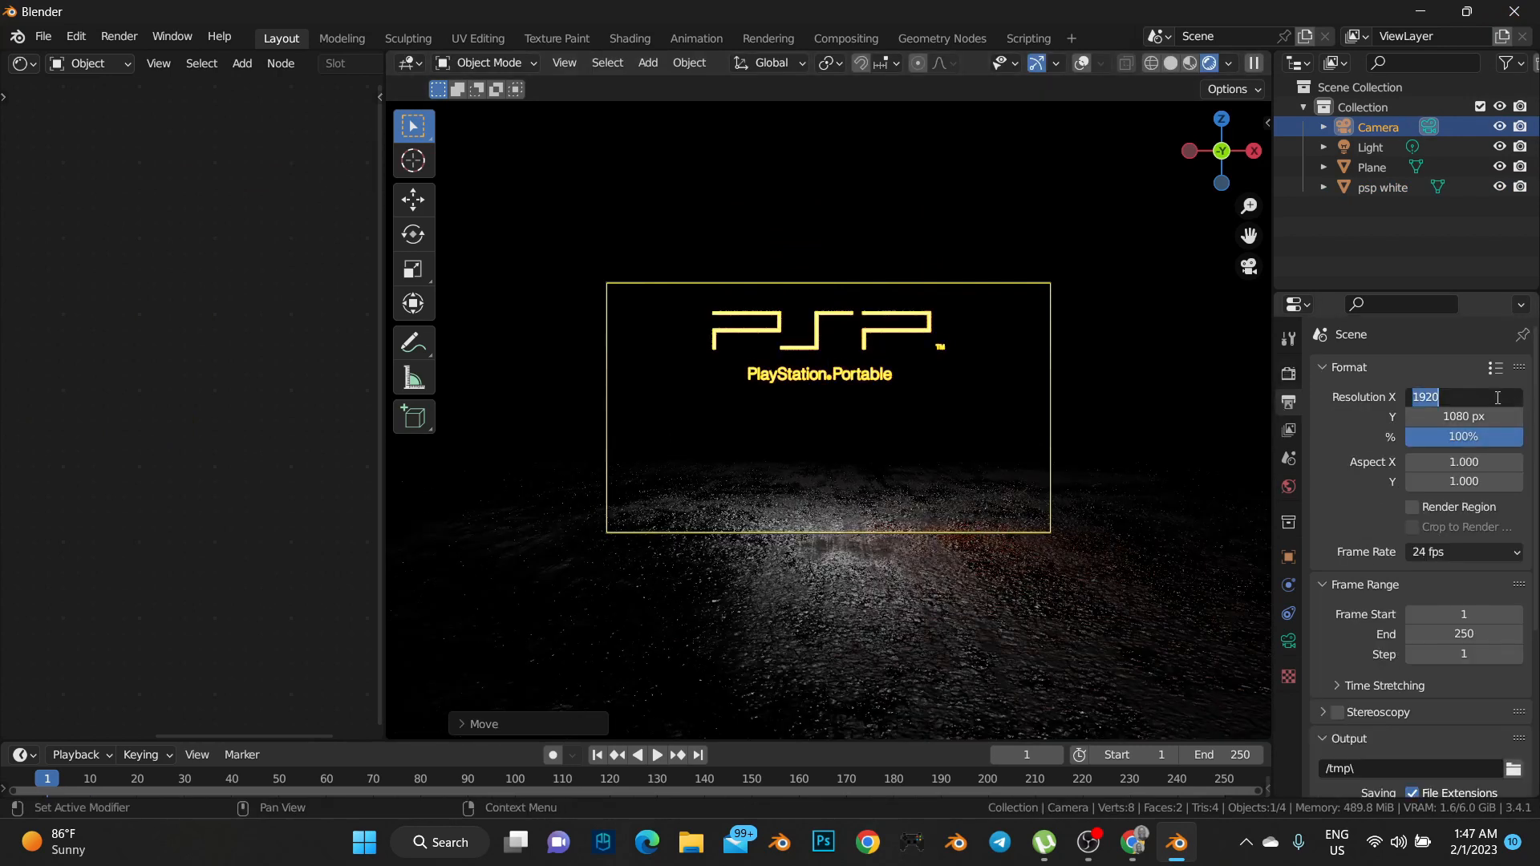
text(200)
key(Return)
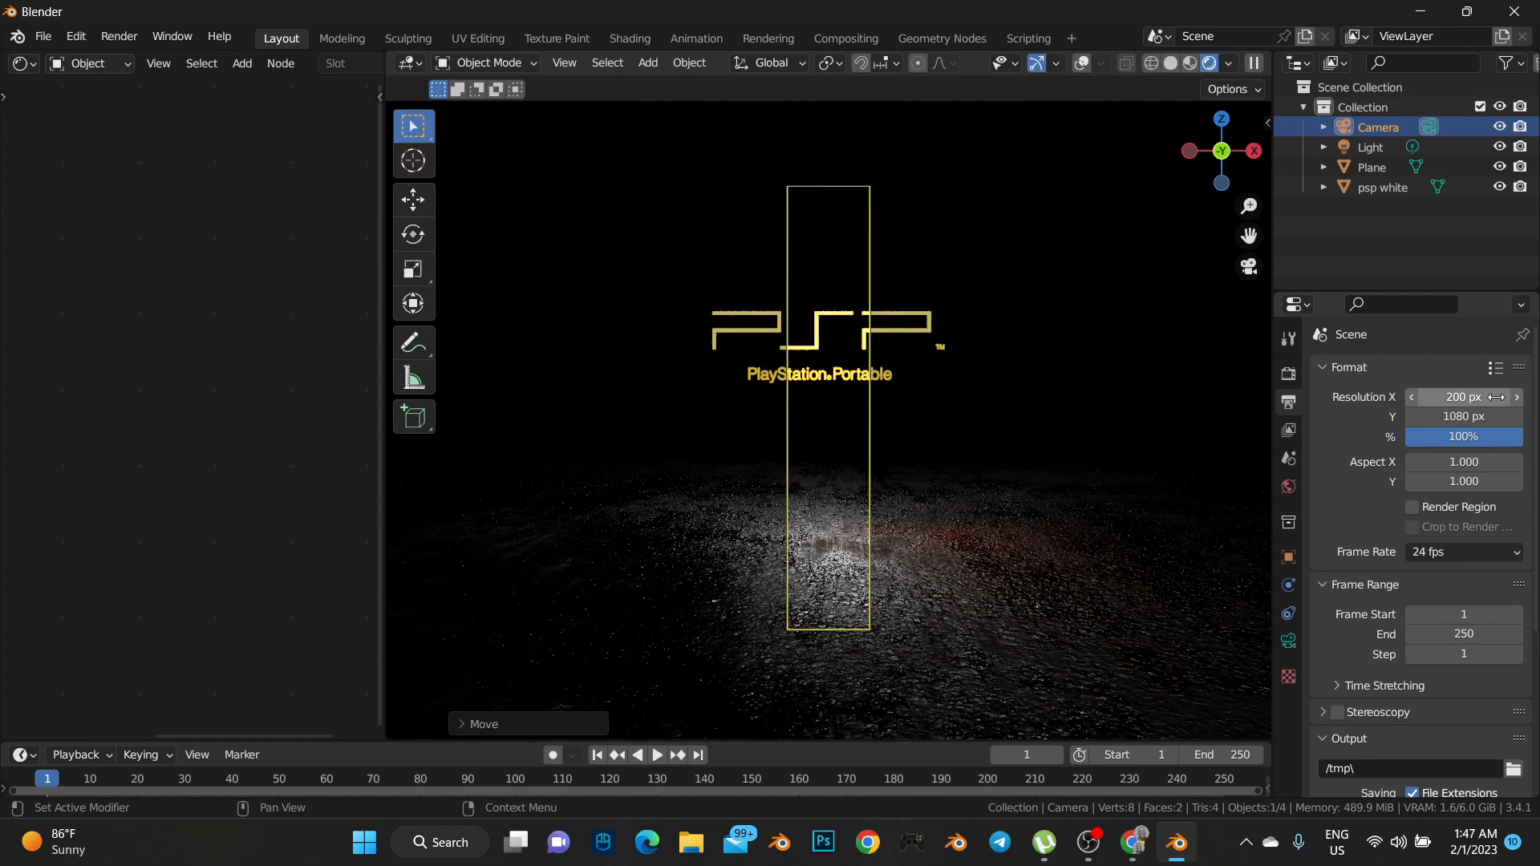
click(1470, 405)
click(1461, 407)
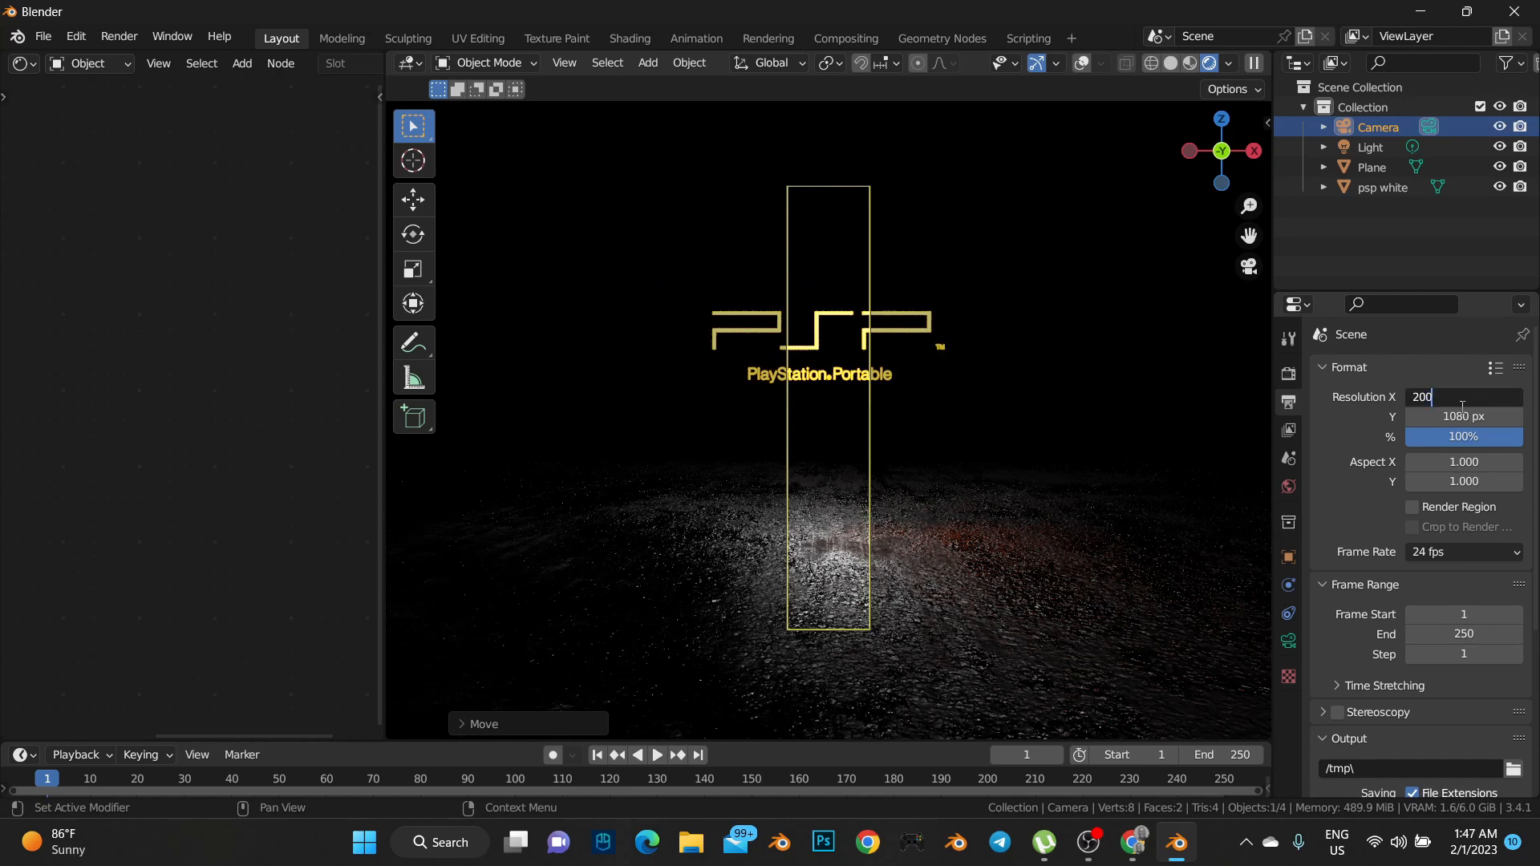
text(0)
key(Return)
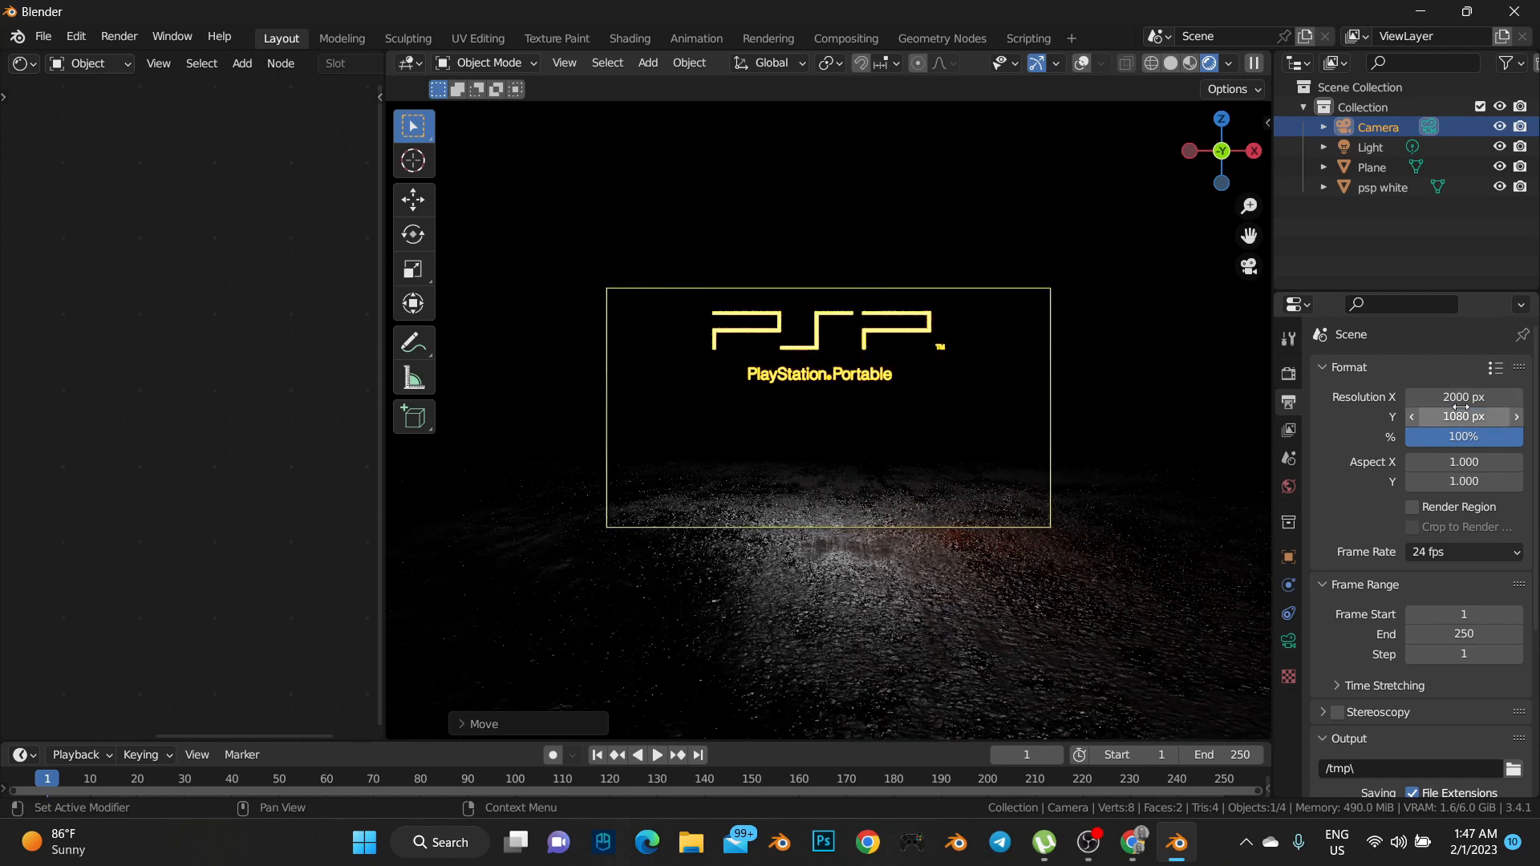
click(1462, 411)
text(2500)
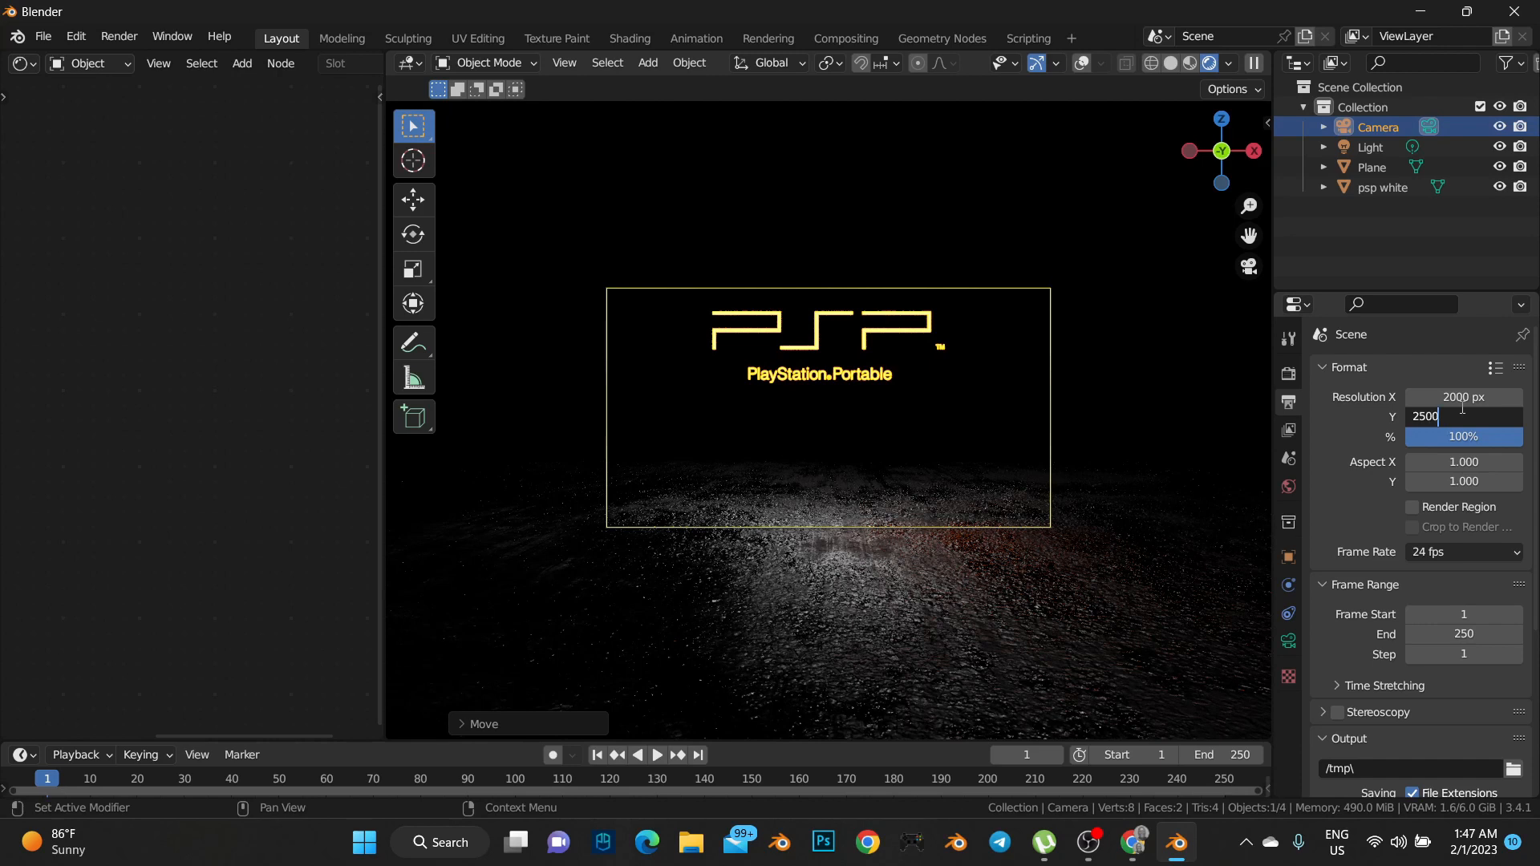
key(Return)
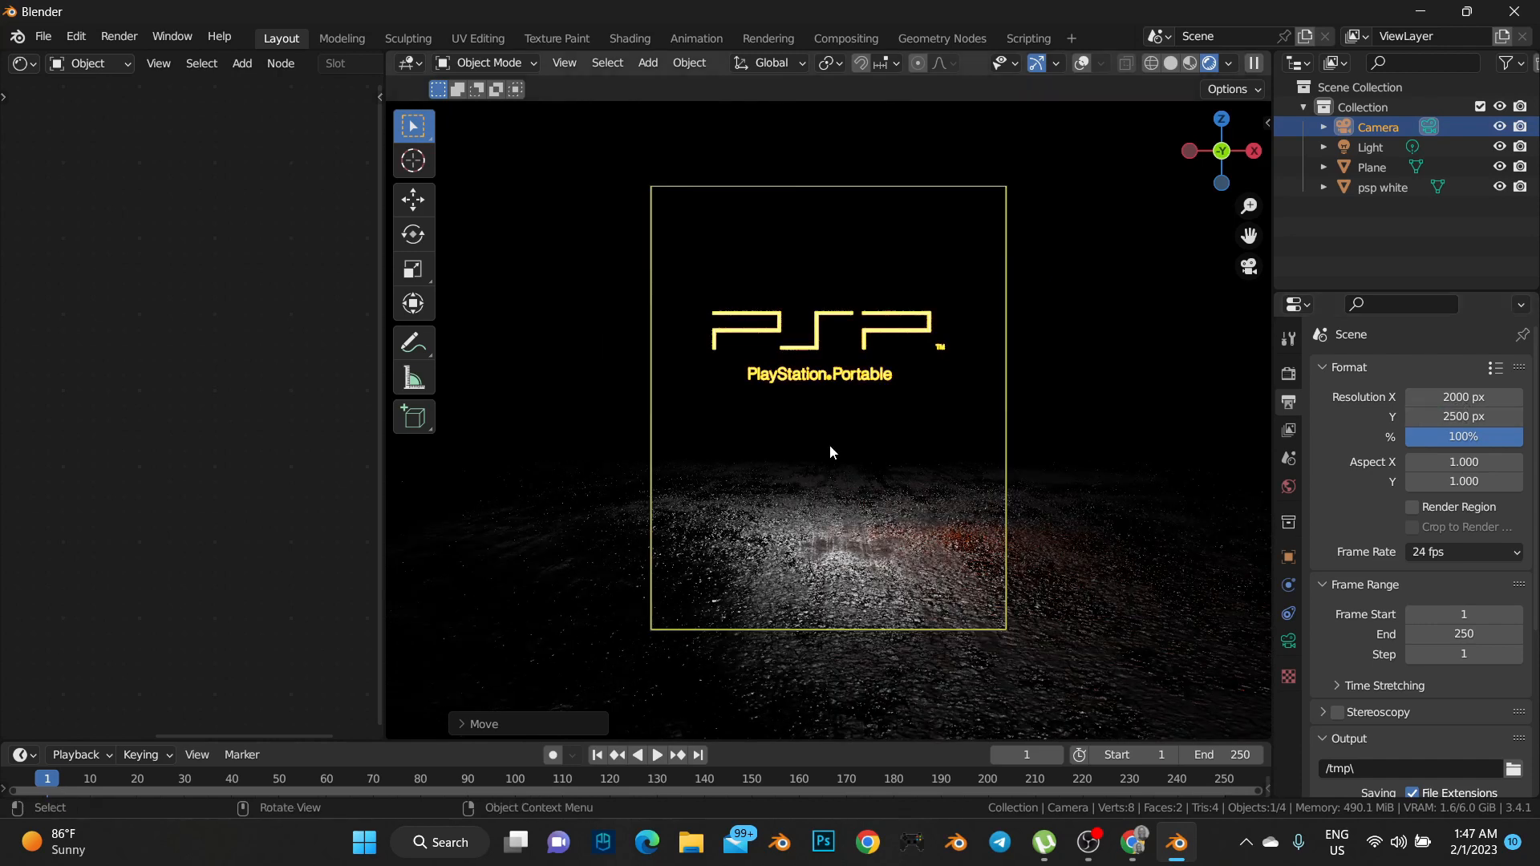
Shorten the camera's focal length slightly and tilt the camera a little upward around the global X axis
right_click(882, 410)
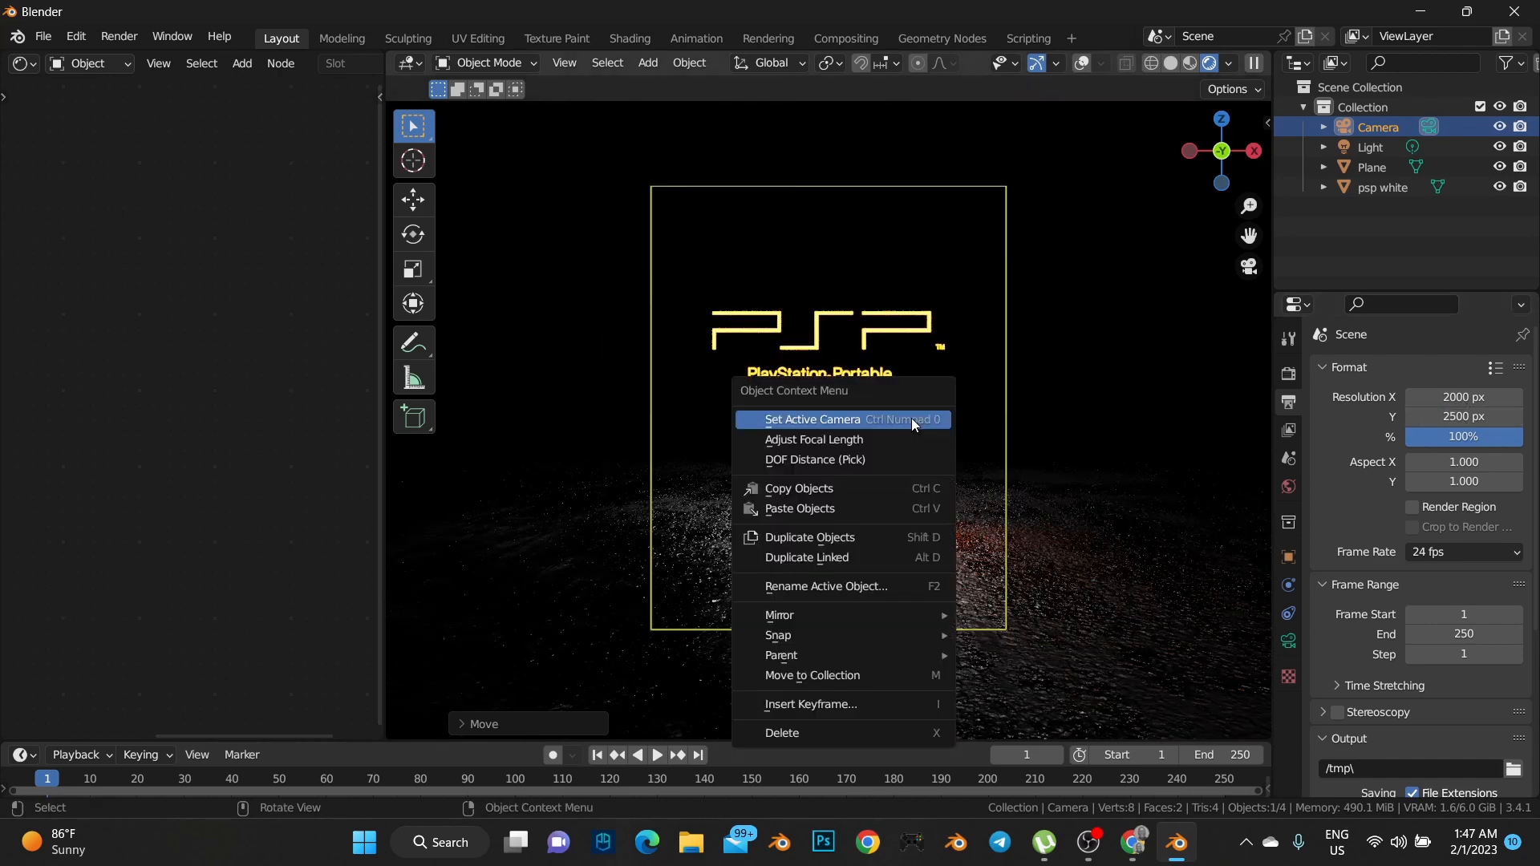
click(863, 431)
click(864, 454)
key(r)
key(x)
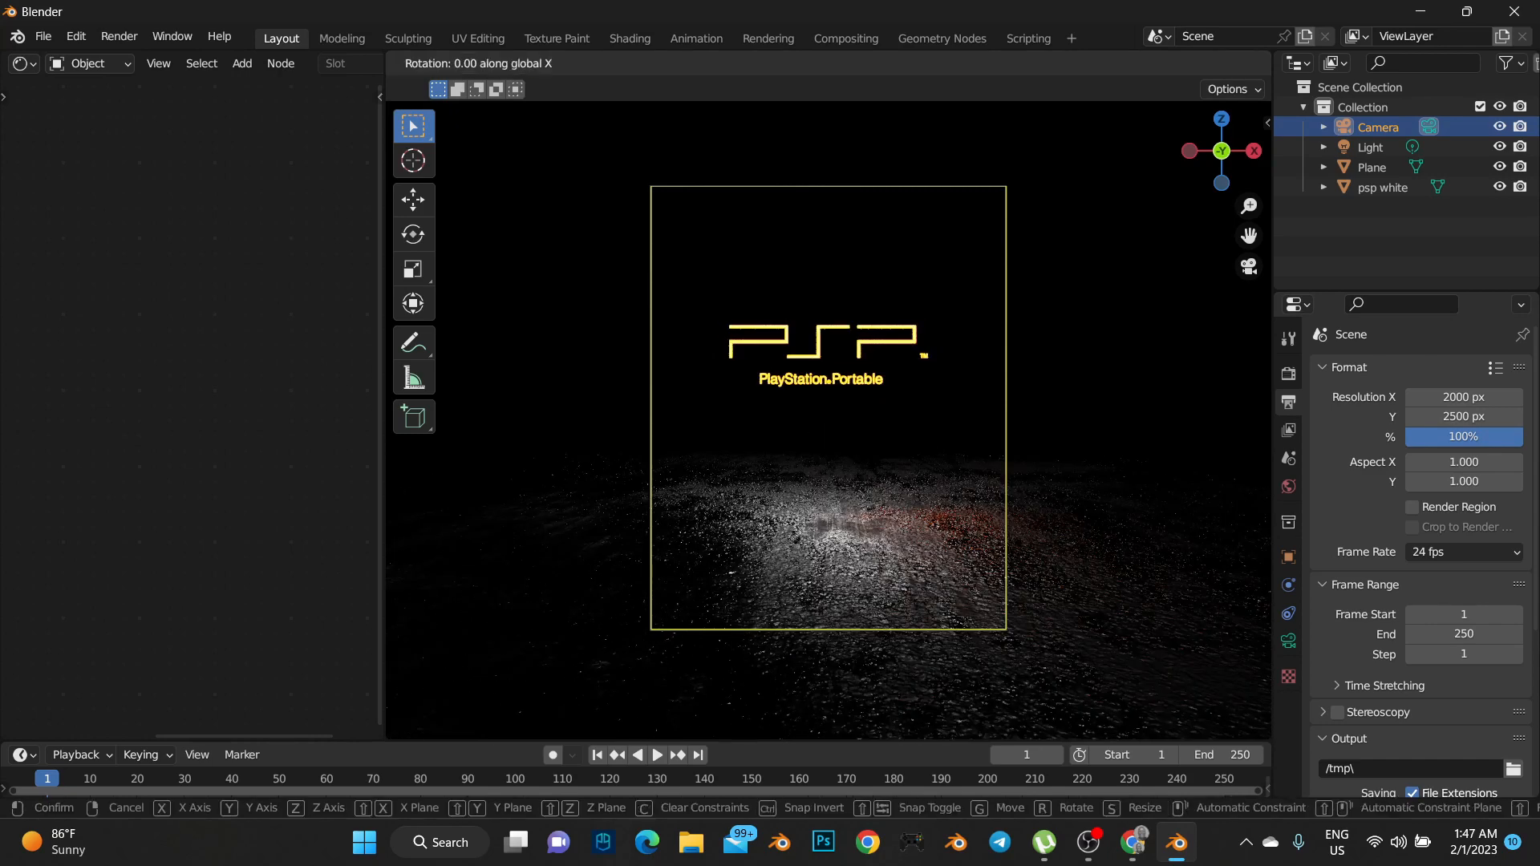
click(890, 522)
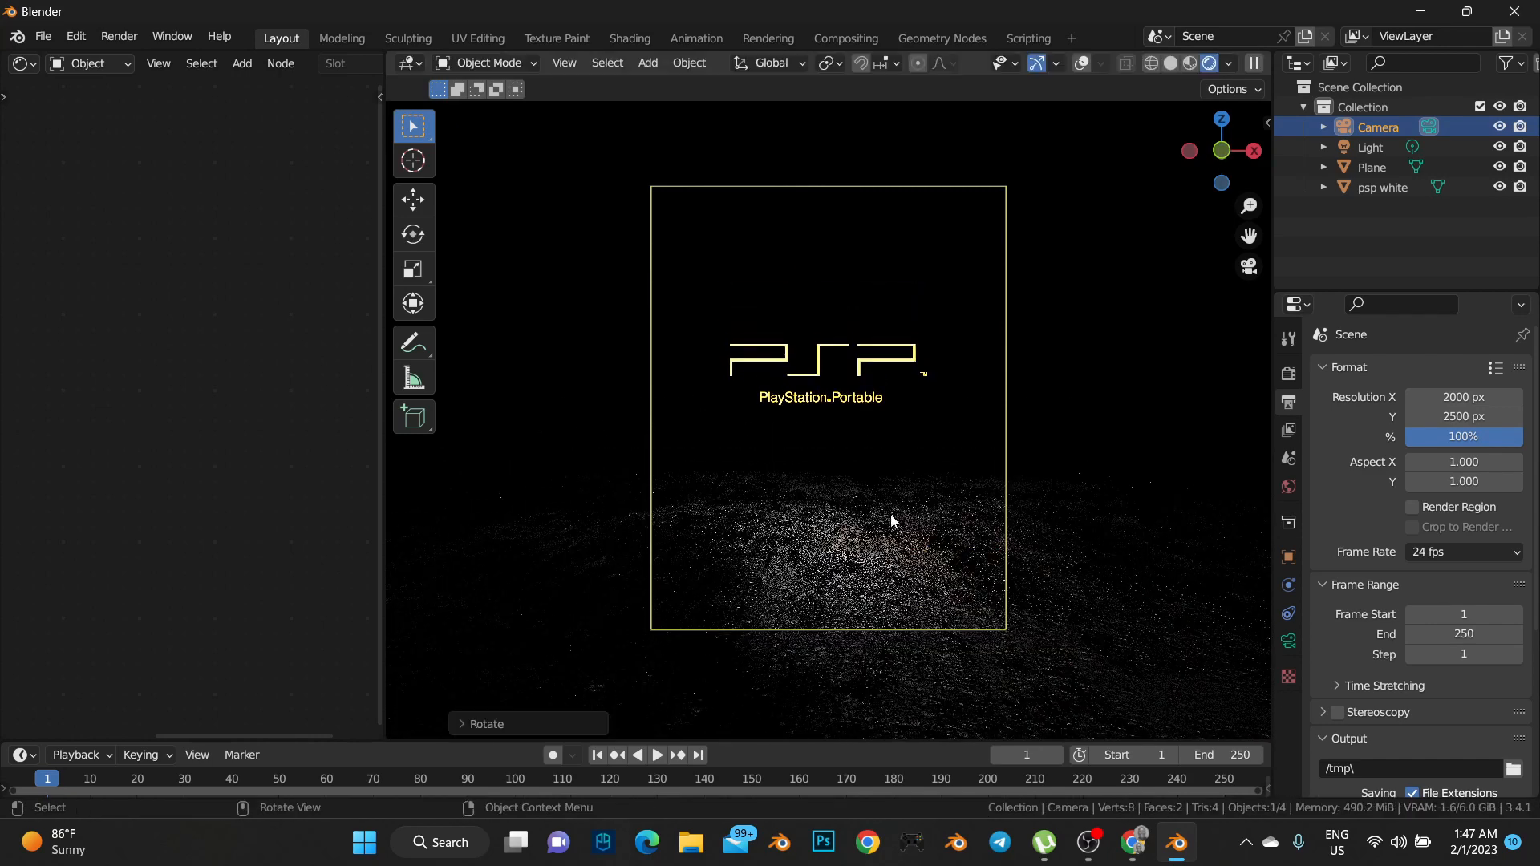
Change the color of the scene's point light to a pale cyan
click(1360, 150)
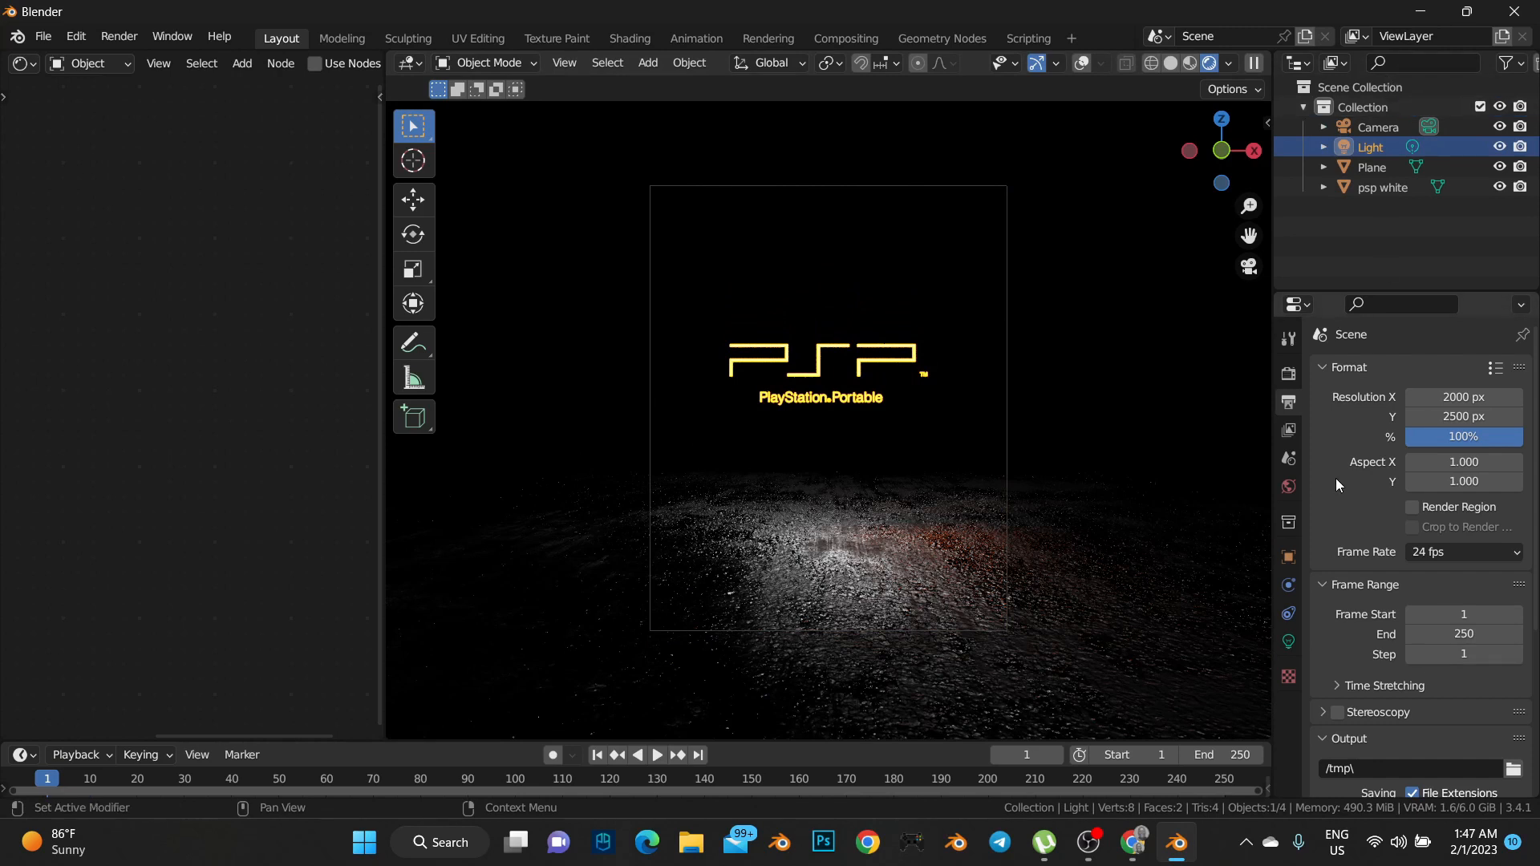
click(1288, 640)
click(1449, 485)
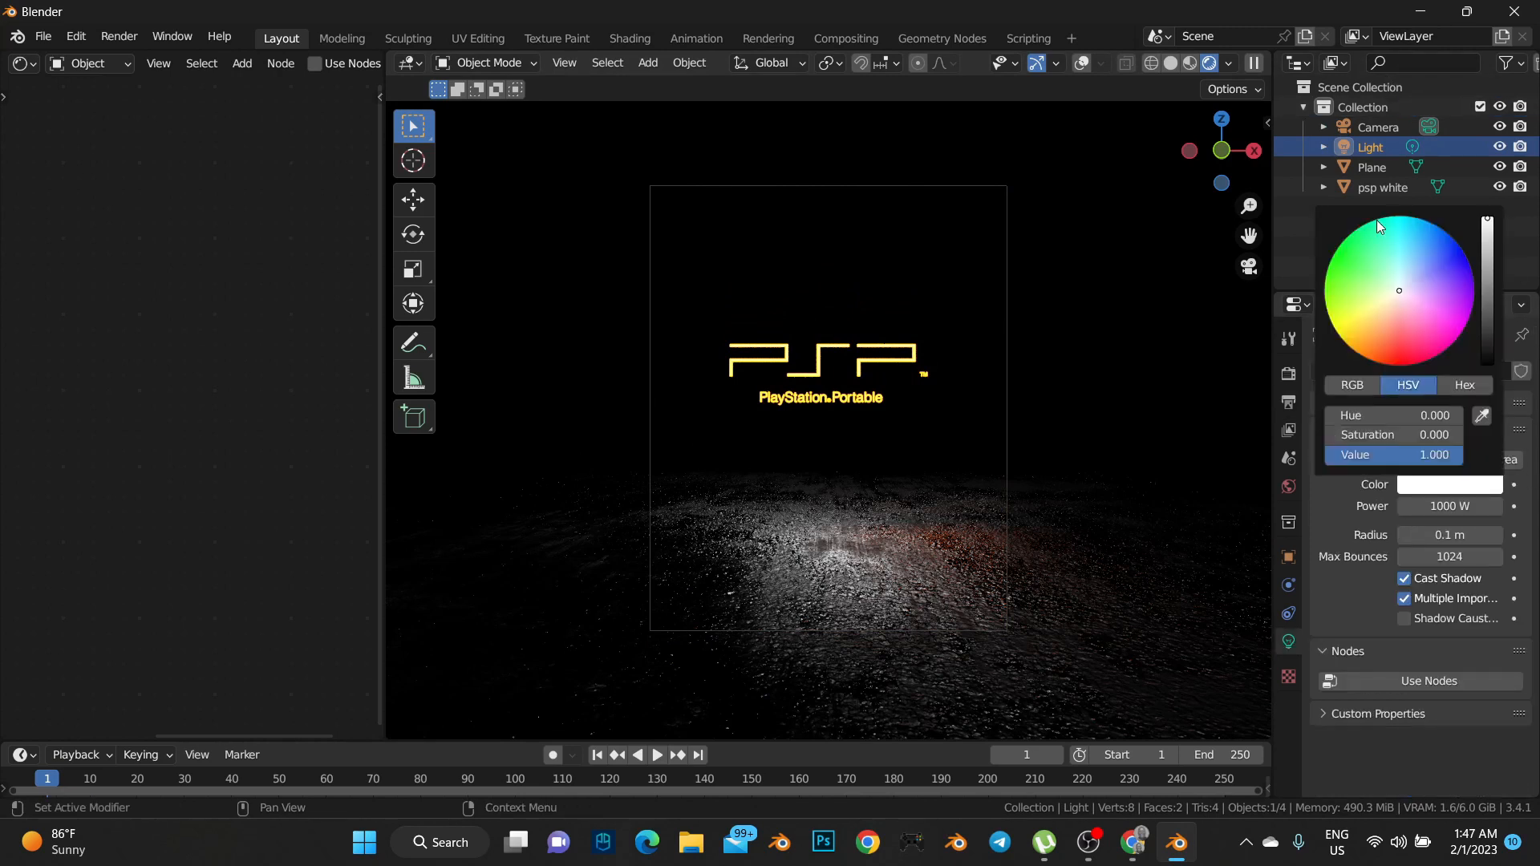
click(1376, 220)
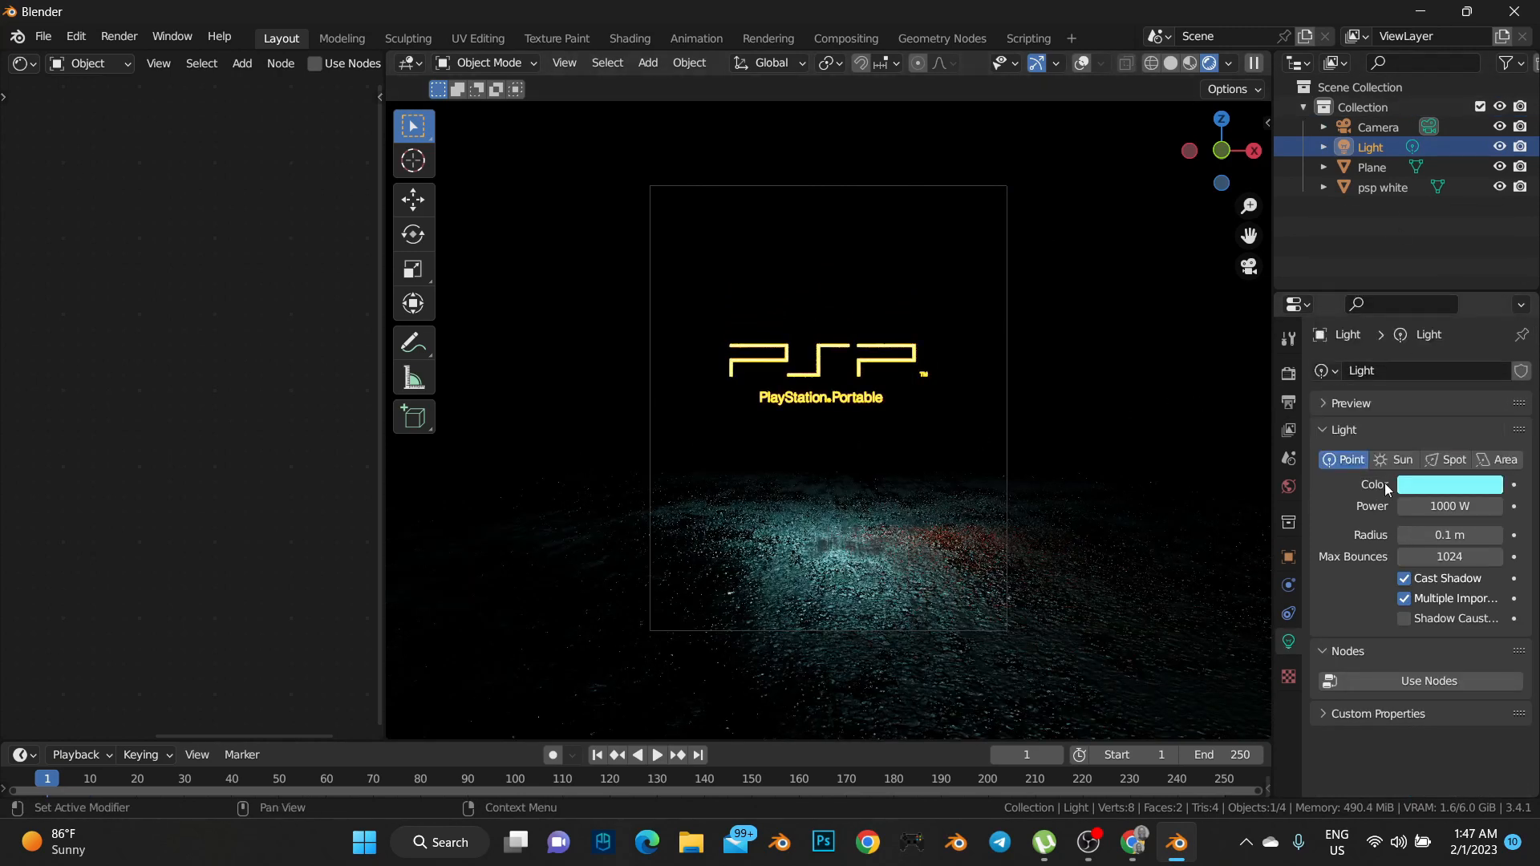
click(1461, 489)
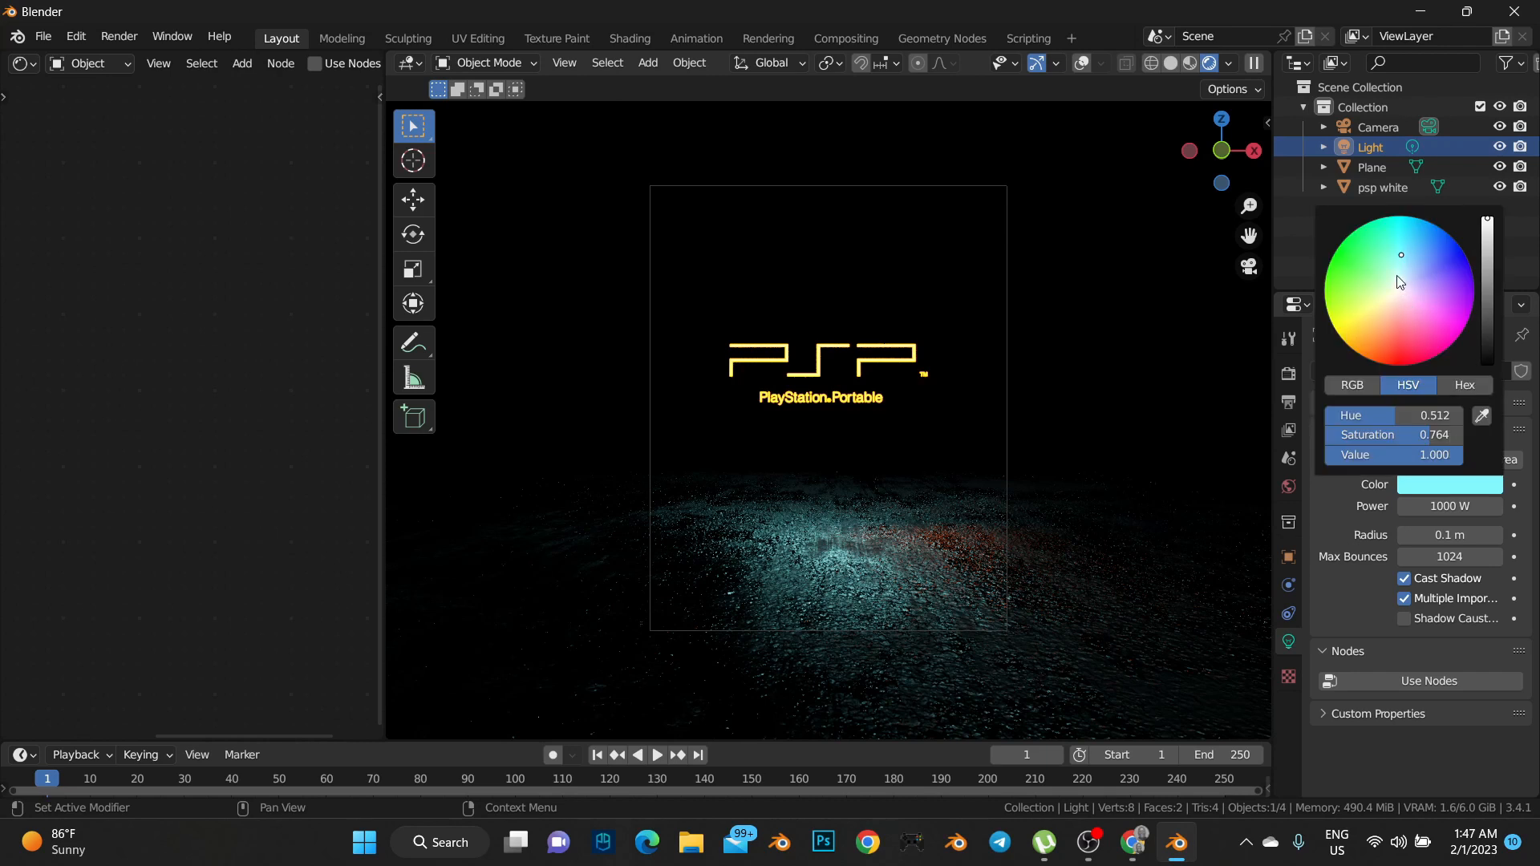
click(1400, 279)
click(1152, 319)
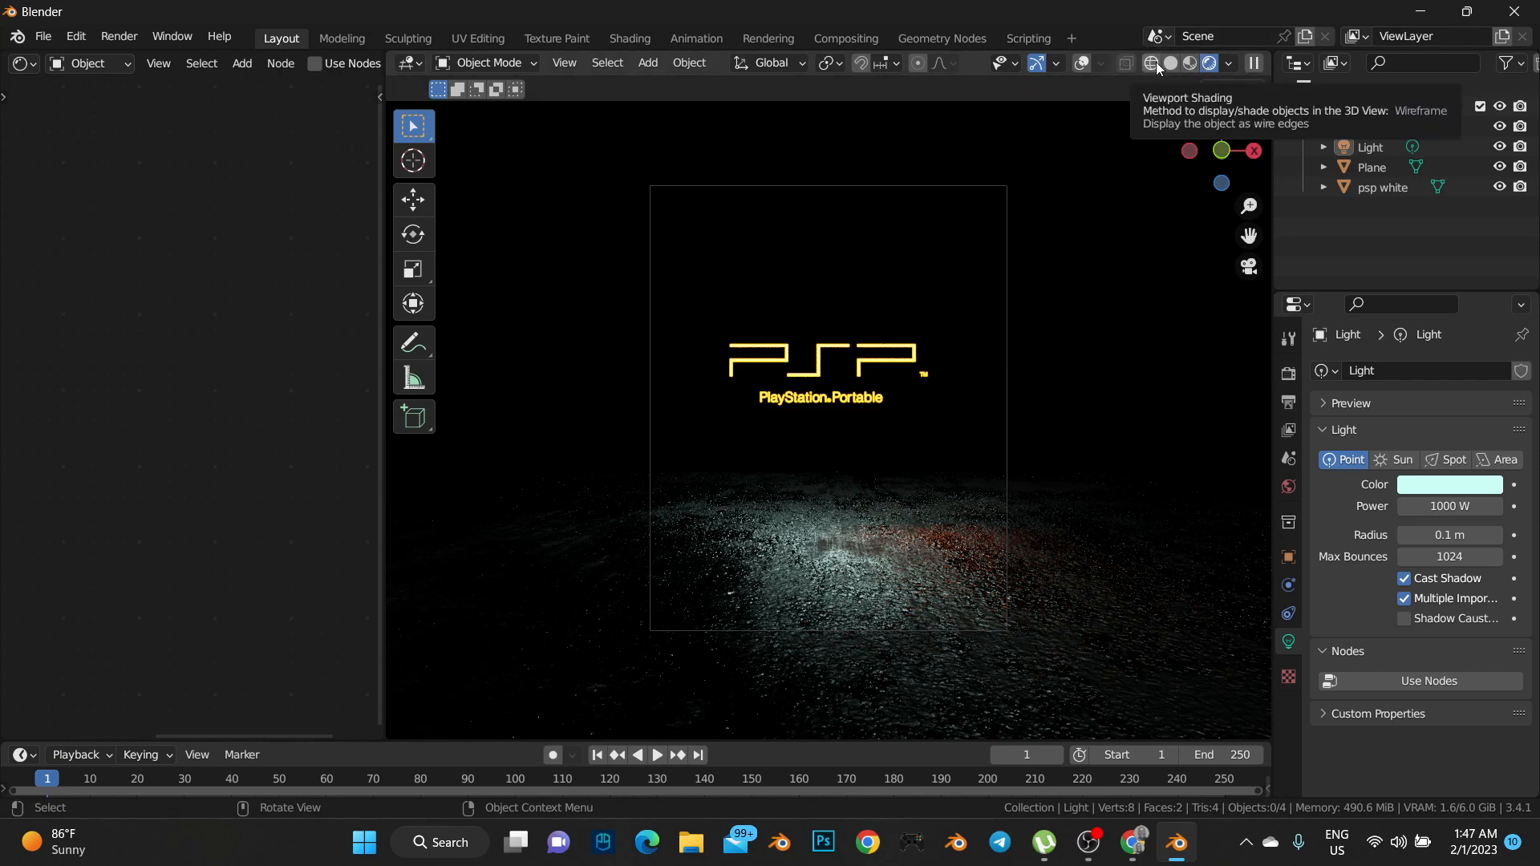
Change the scene's light from Point to Area and turn on the viewport overlays
click(1370, 147)
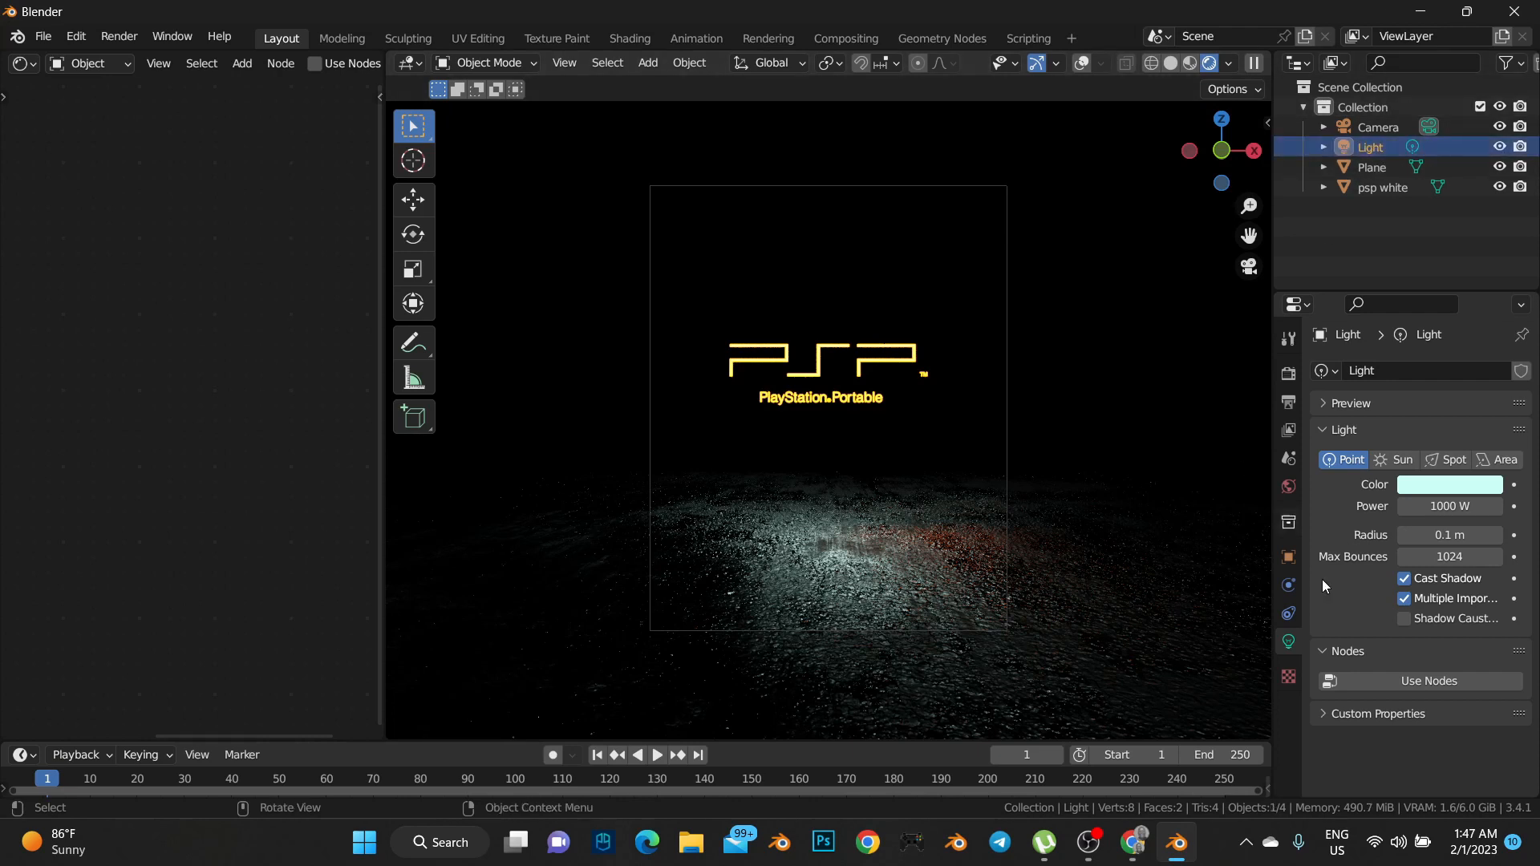
click(1435, 506)
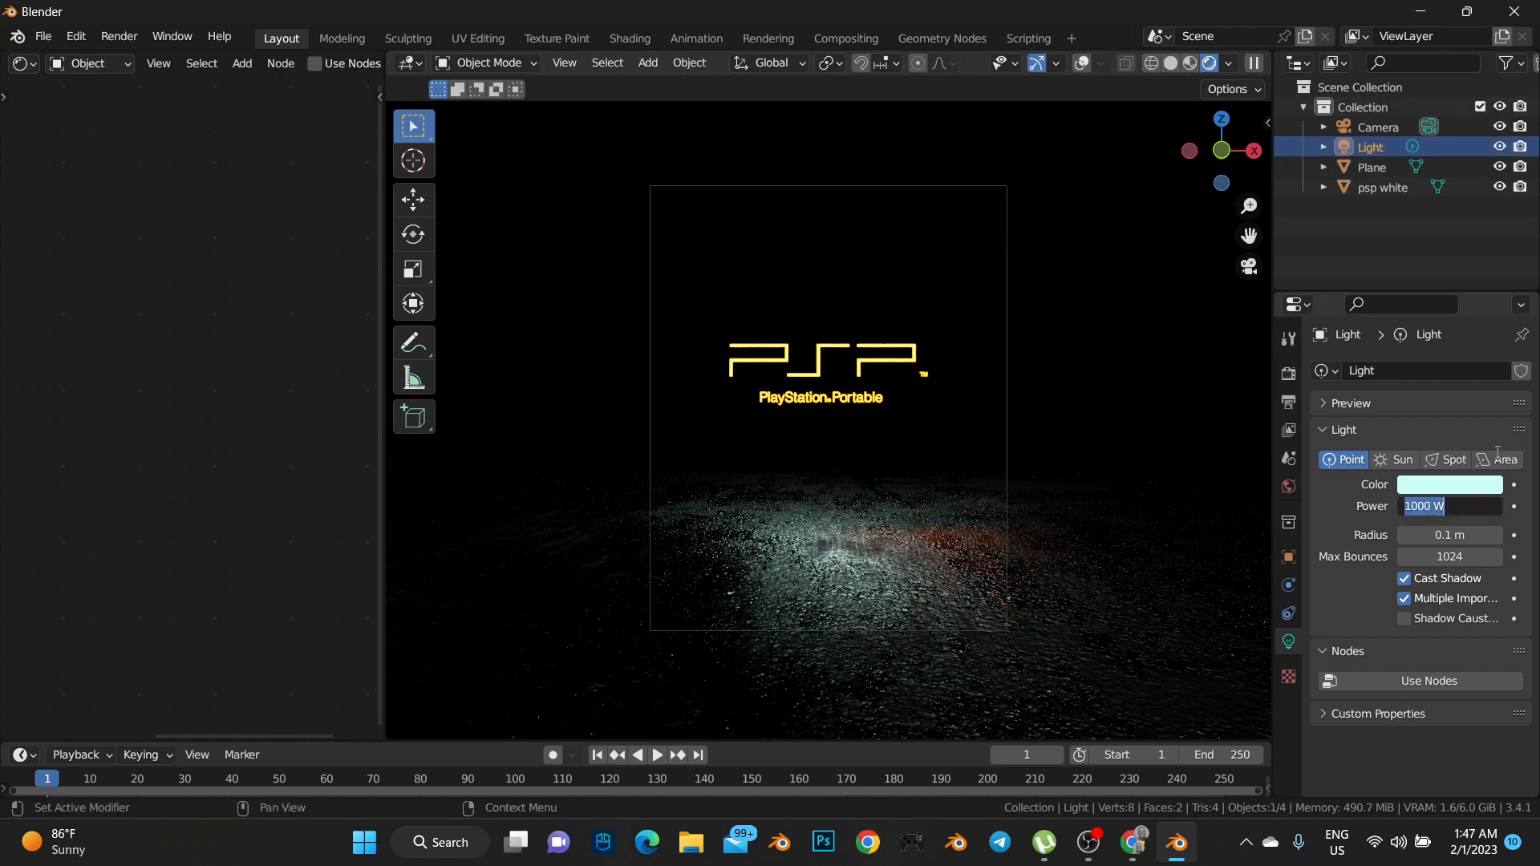
click(1498, 459)
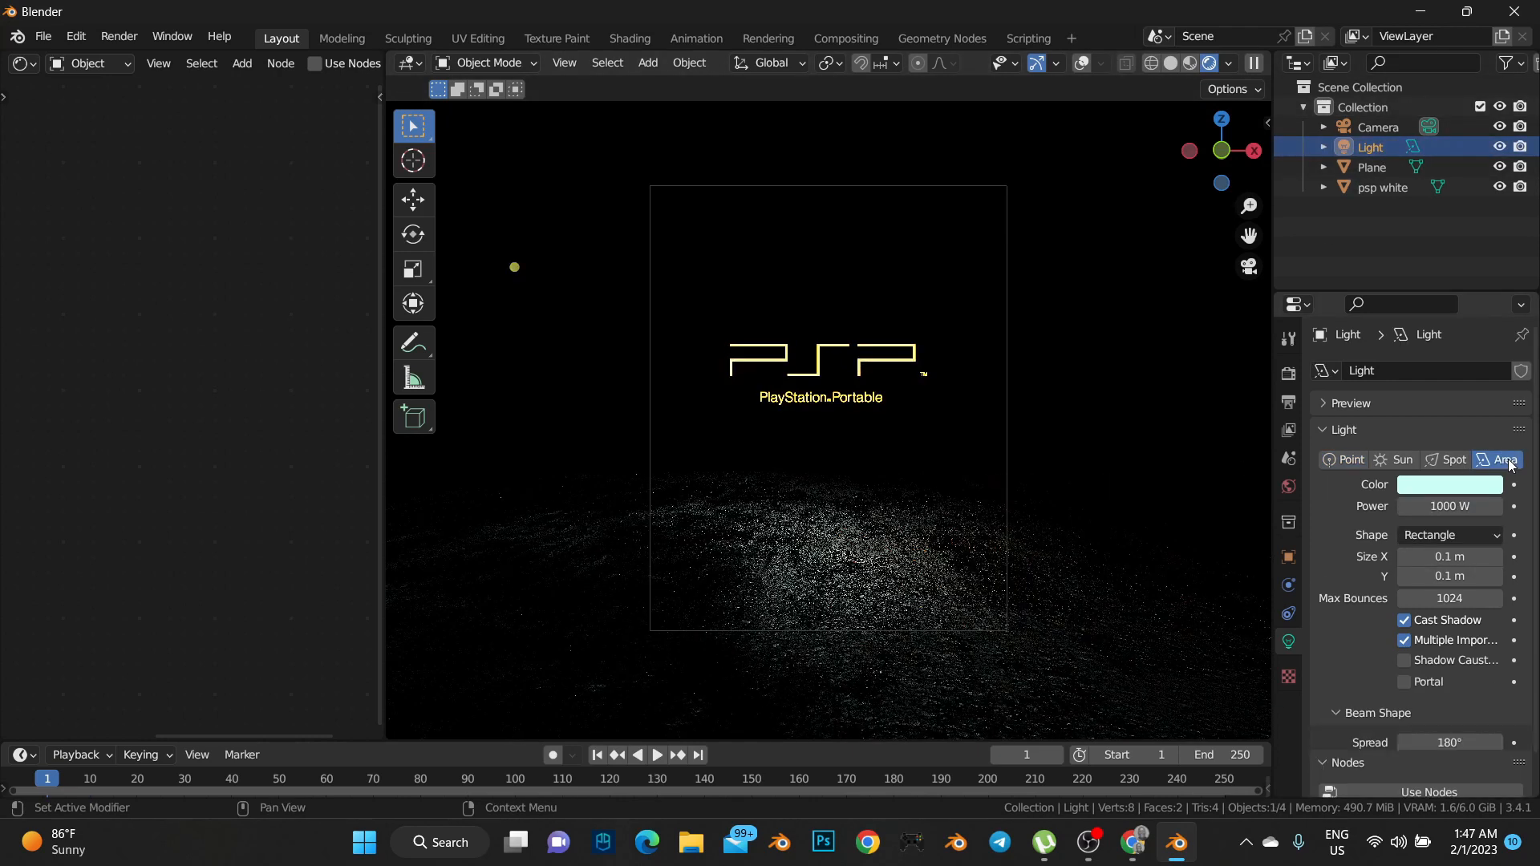
click(1089, 61)
Rotate the area light in the right and front orthographic views so it points straight down
scroll(847, 355, down, 2)
middle_drag(847, 354, 847, 388)
scroll(847, 391, down, 5)
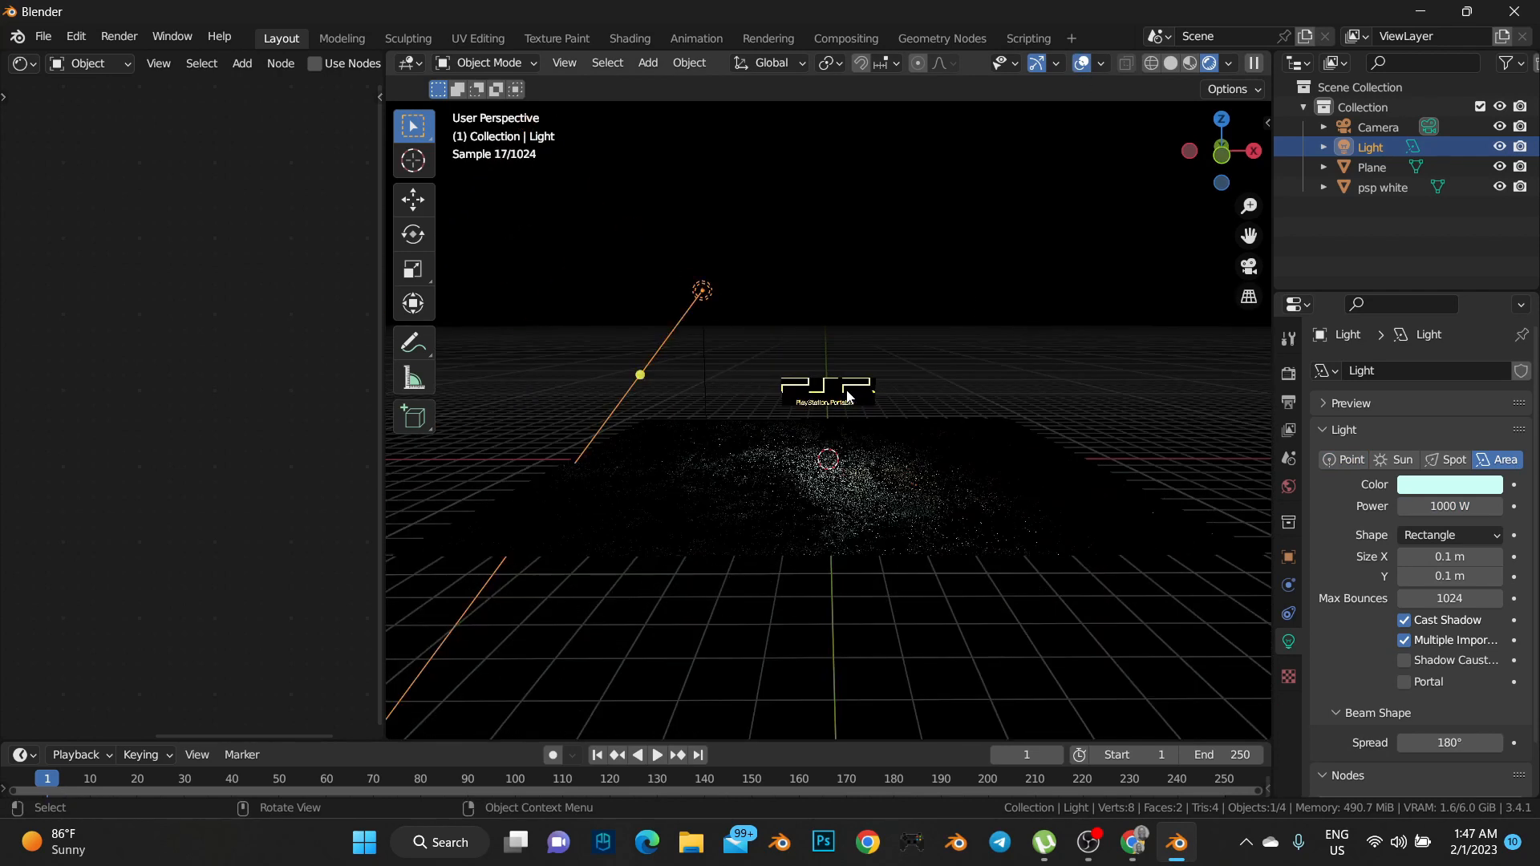
key(KP_3)
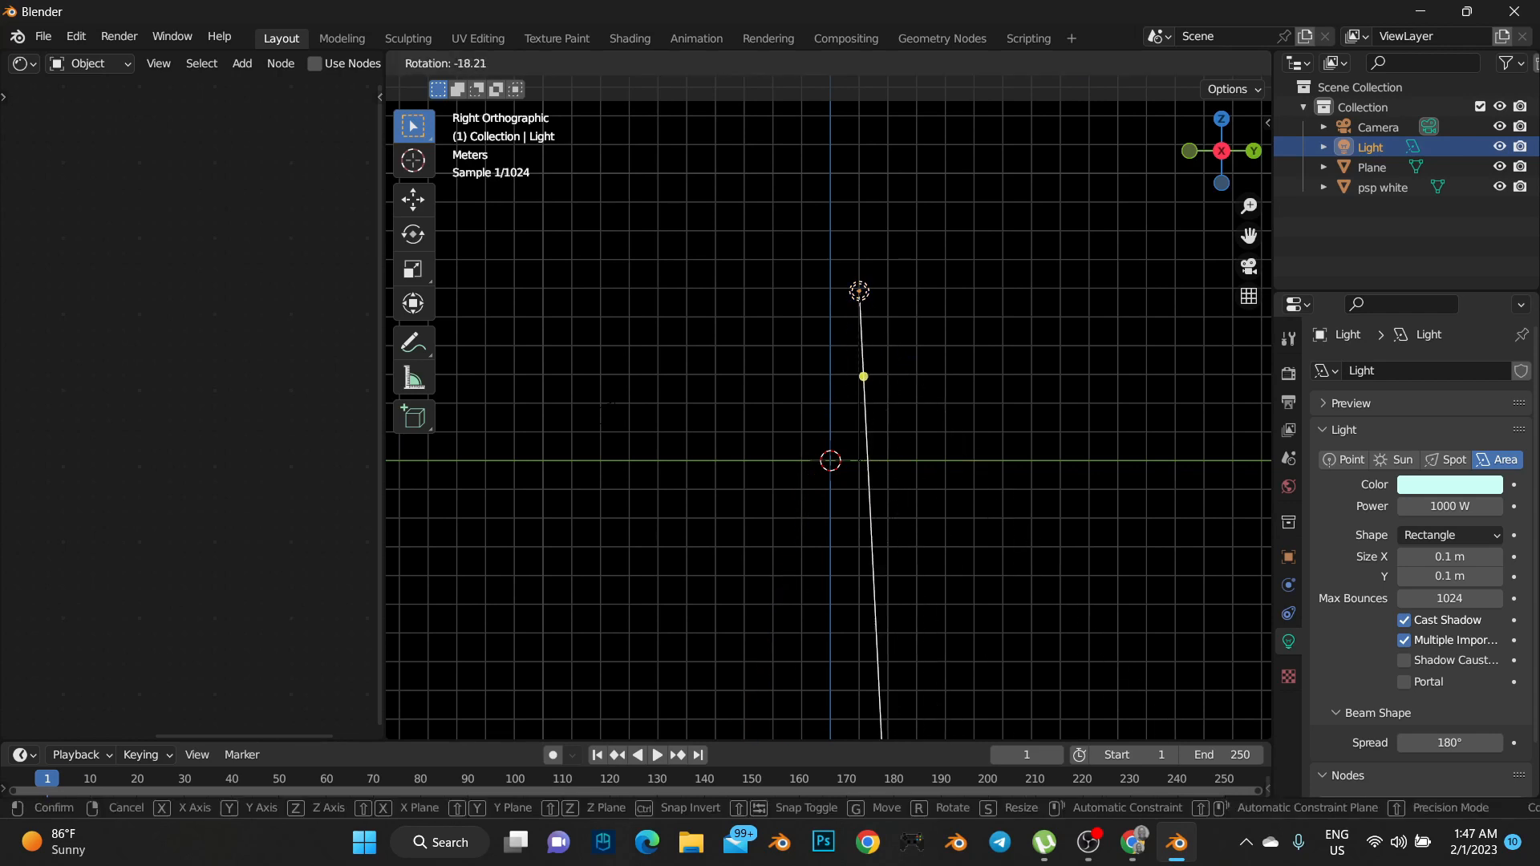
click(843, 547)
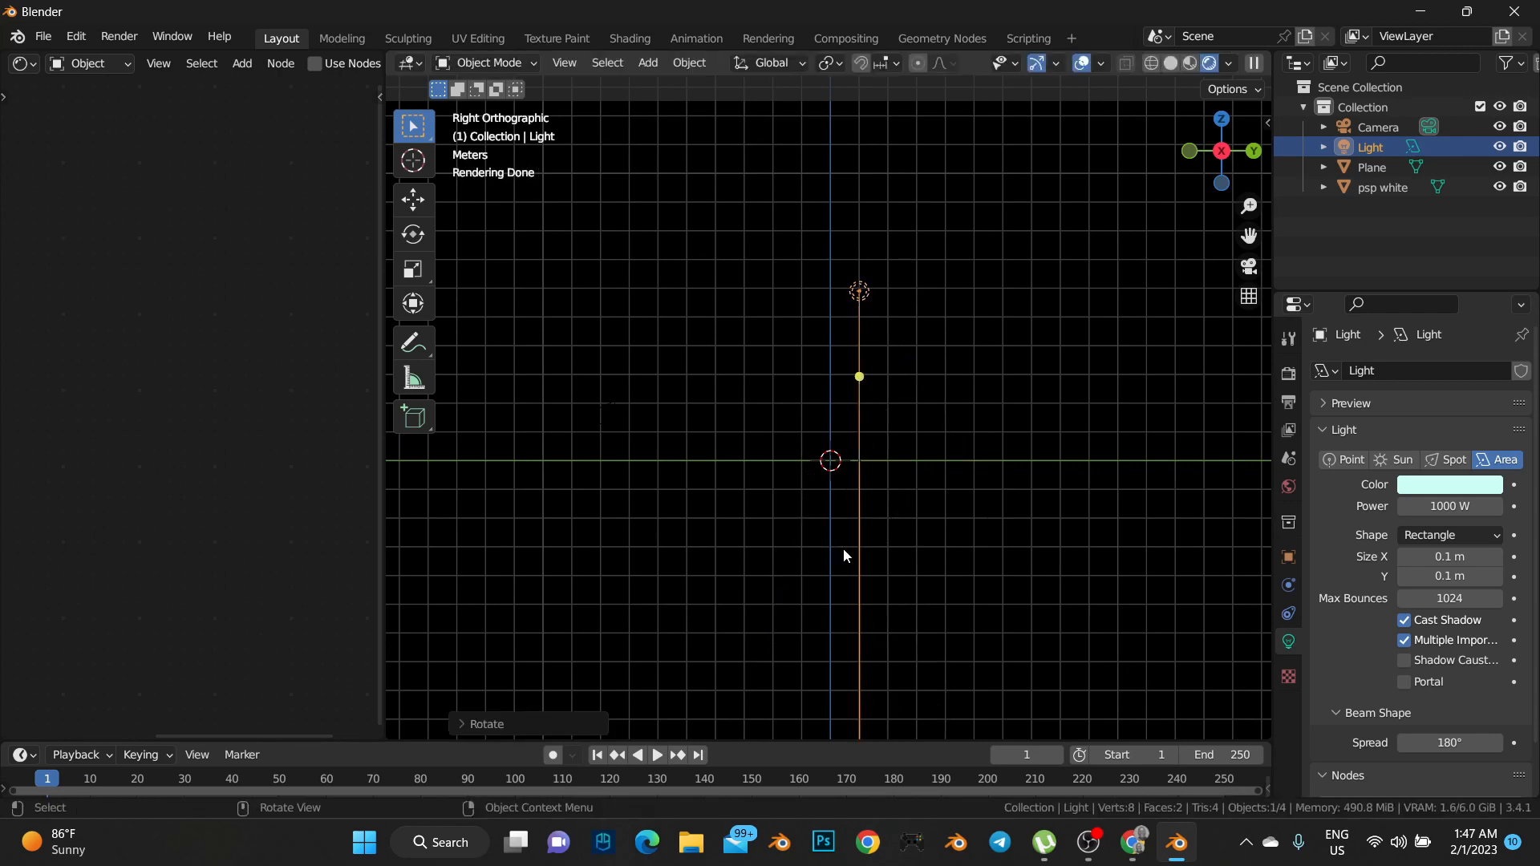
key(KP_1)
key(r)
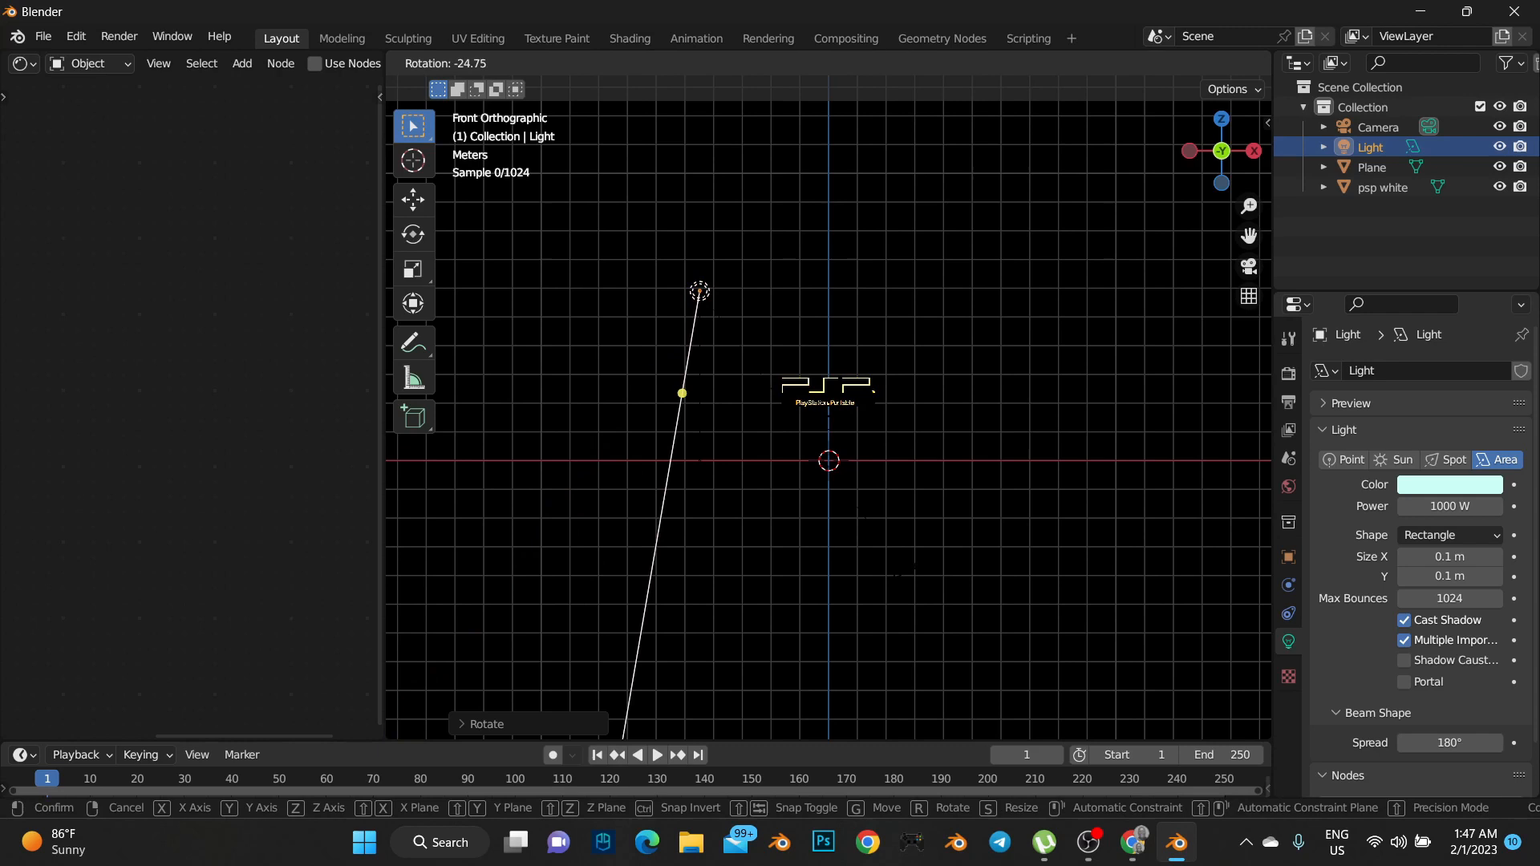
click(975, 561)
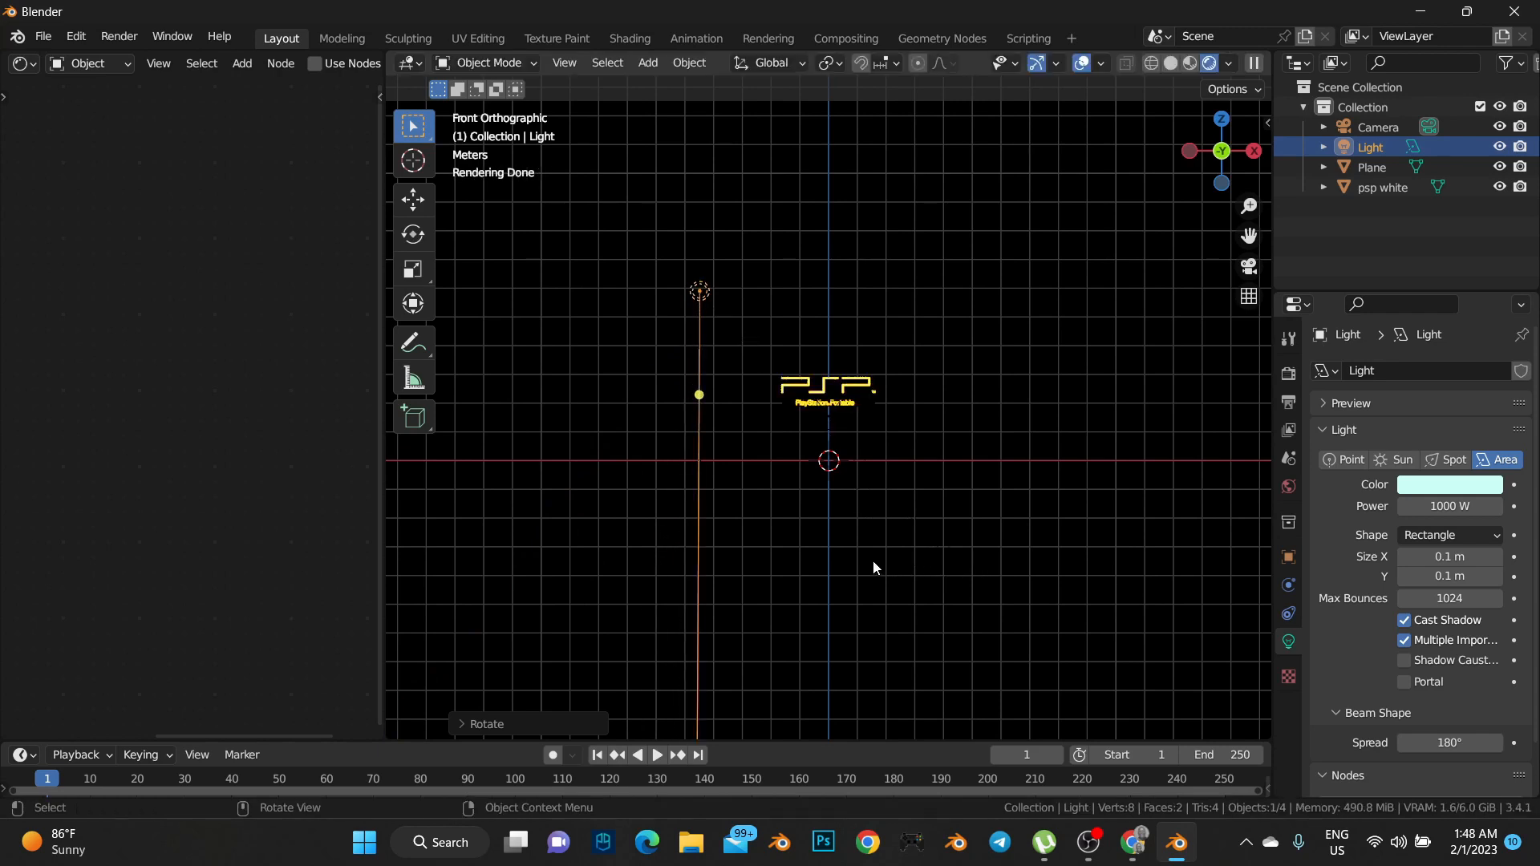
Move the area light to a centered position above the PSP logo and hide the viewport overlays in camera view
key(g)
click(1001, 518)
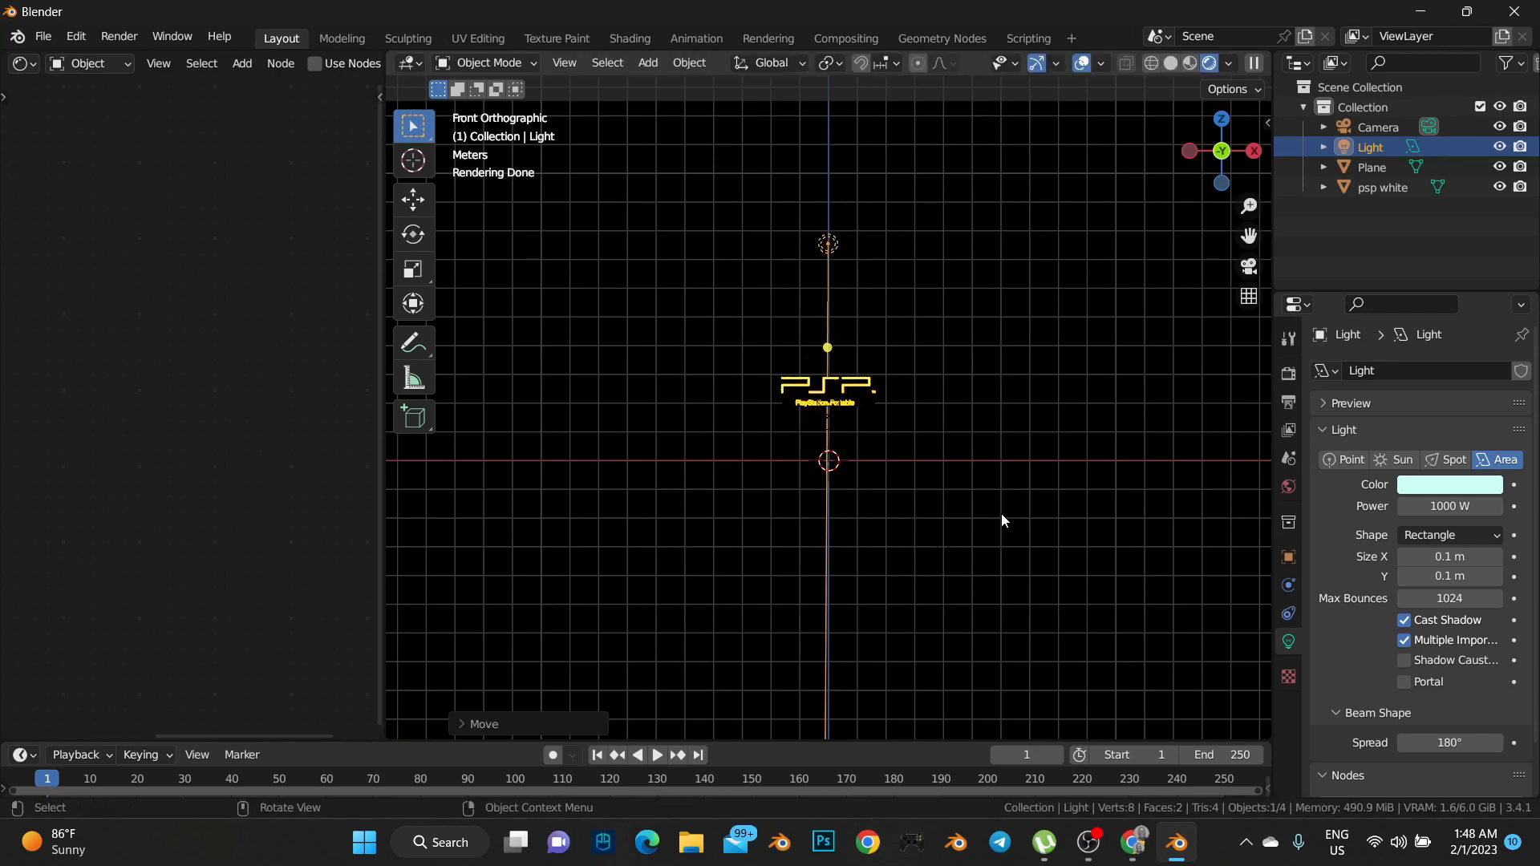
key(KP_0)
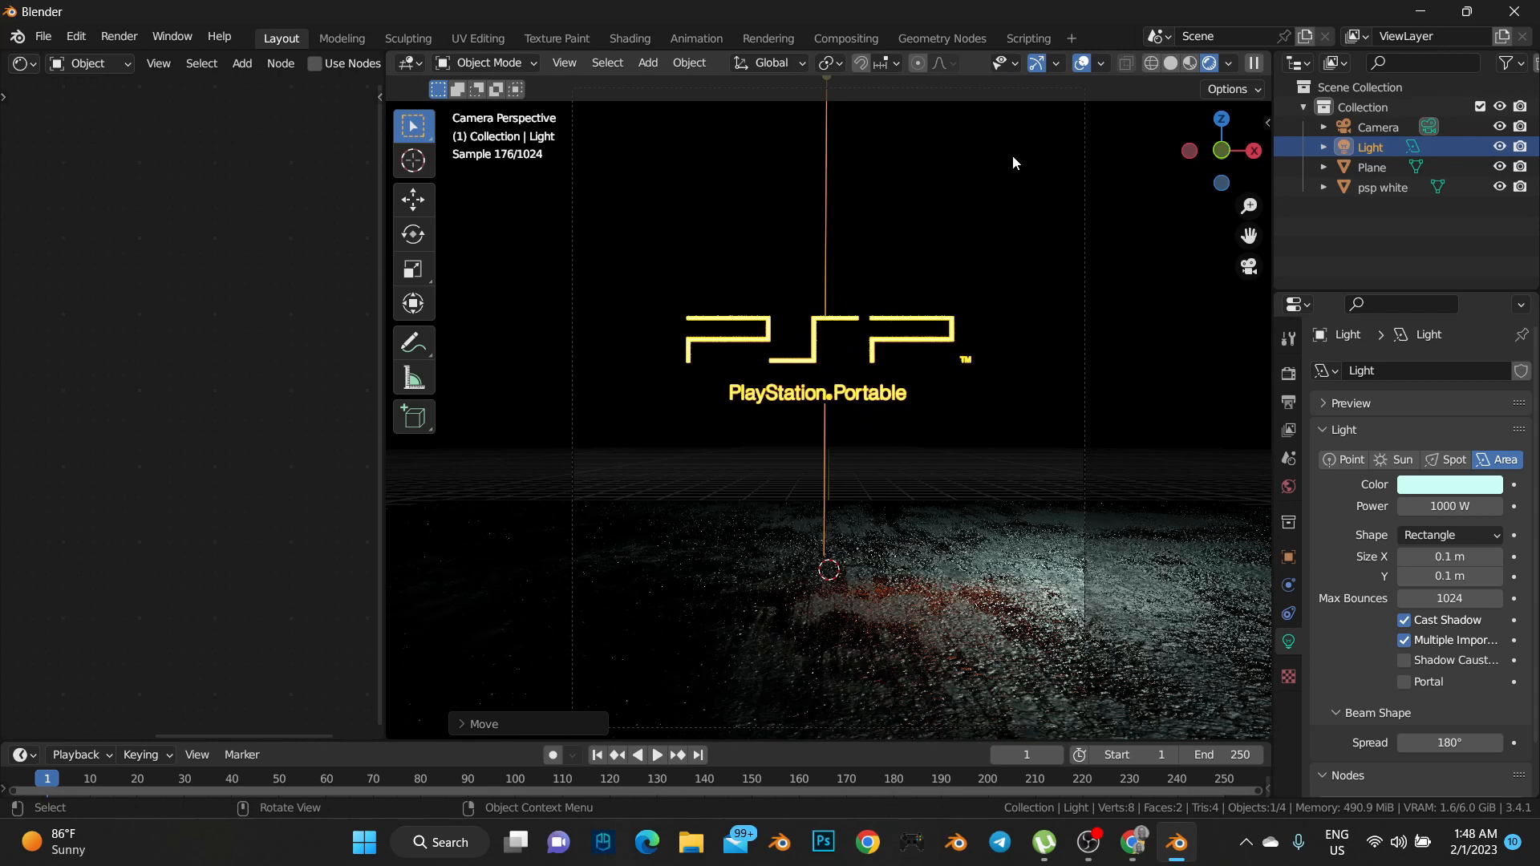
click(1081, 64)
scroll(1147, 324, down, 3)
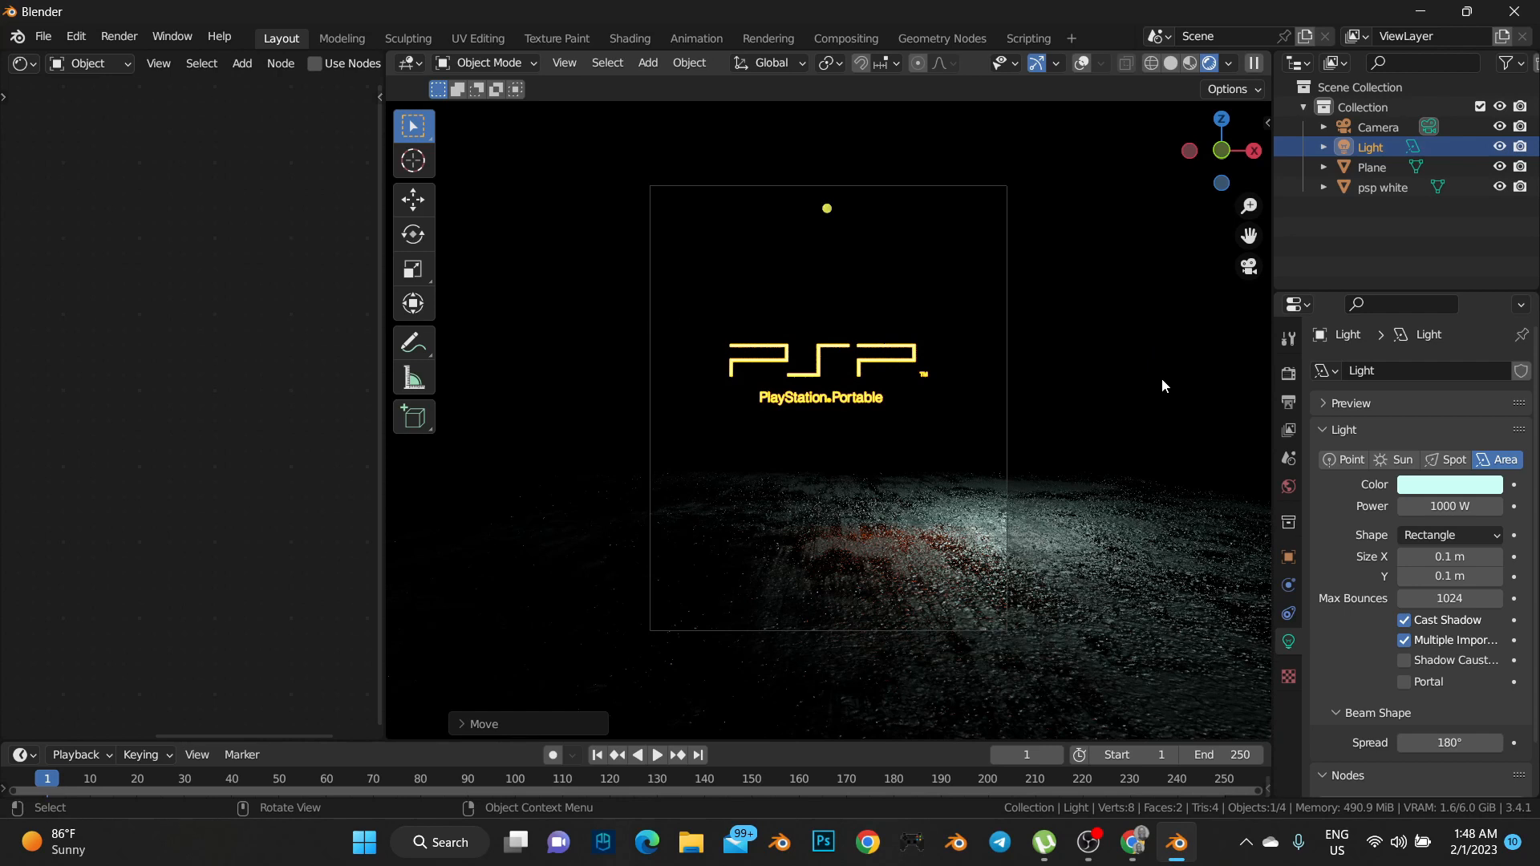
Scale the ground plane's whole UV map up about 6 times in the UV Editor, and return that area to the Shader Editor
click(1057, 567)
key(Tab)
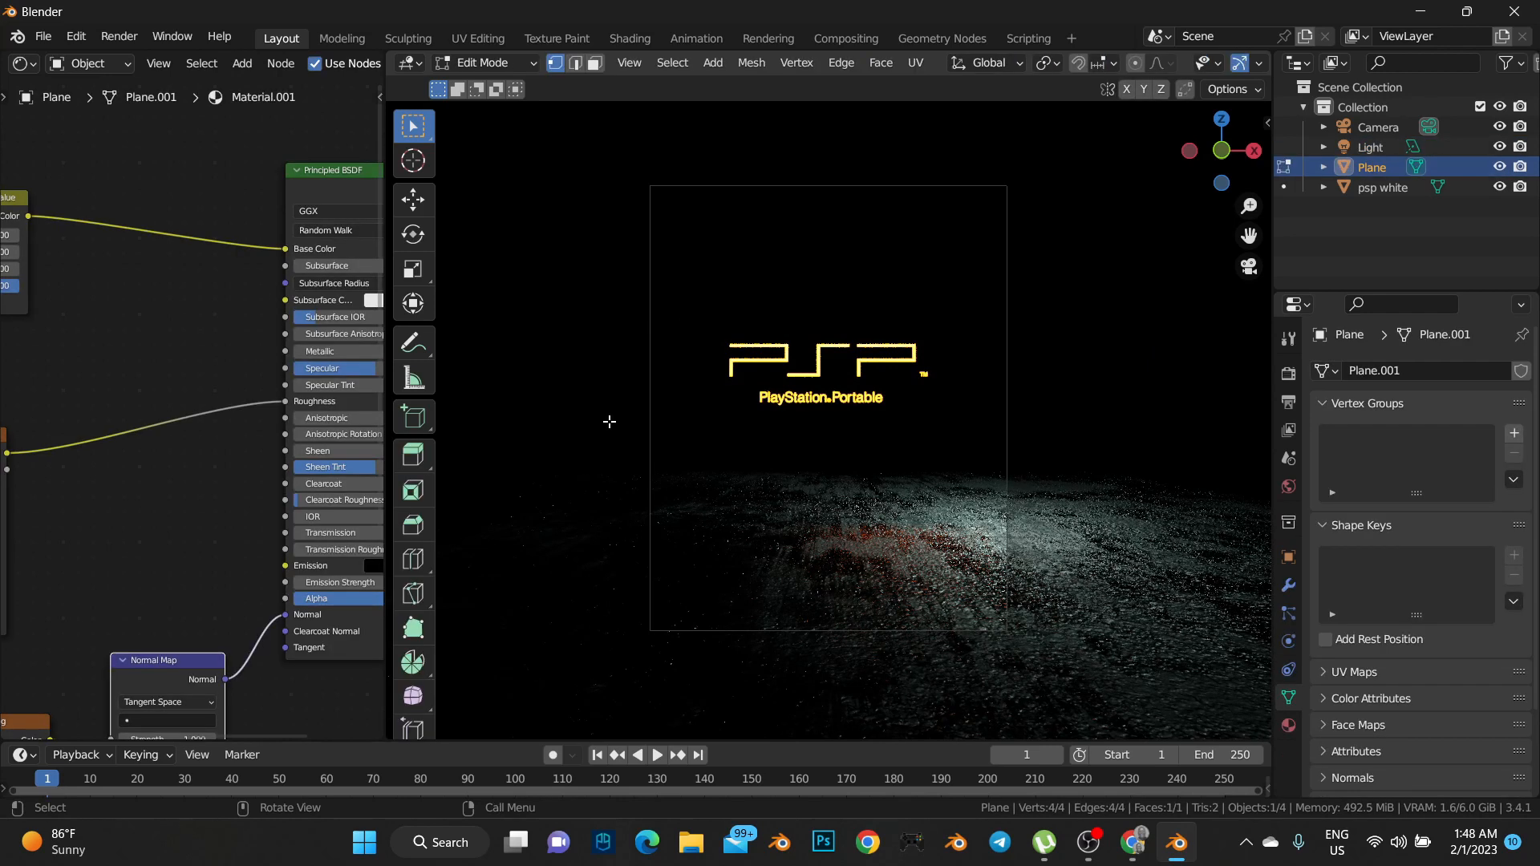
click(24, 63)
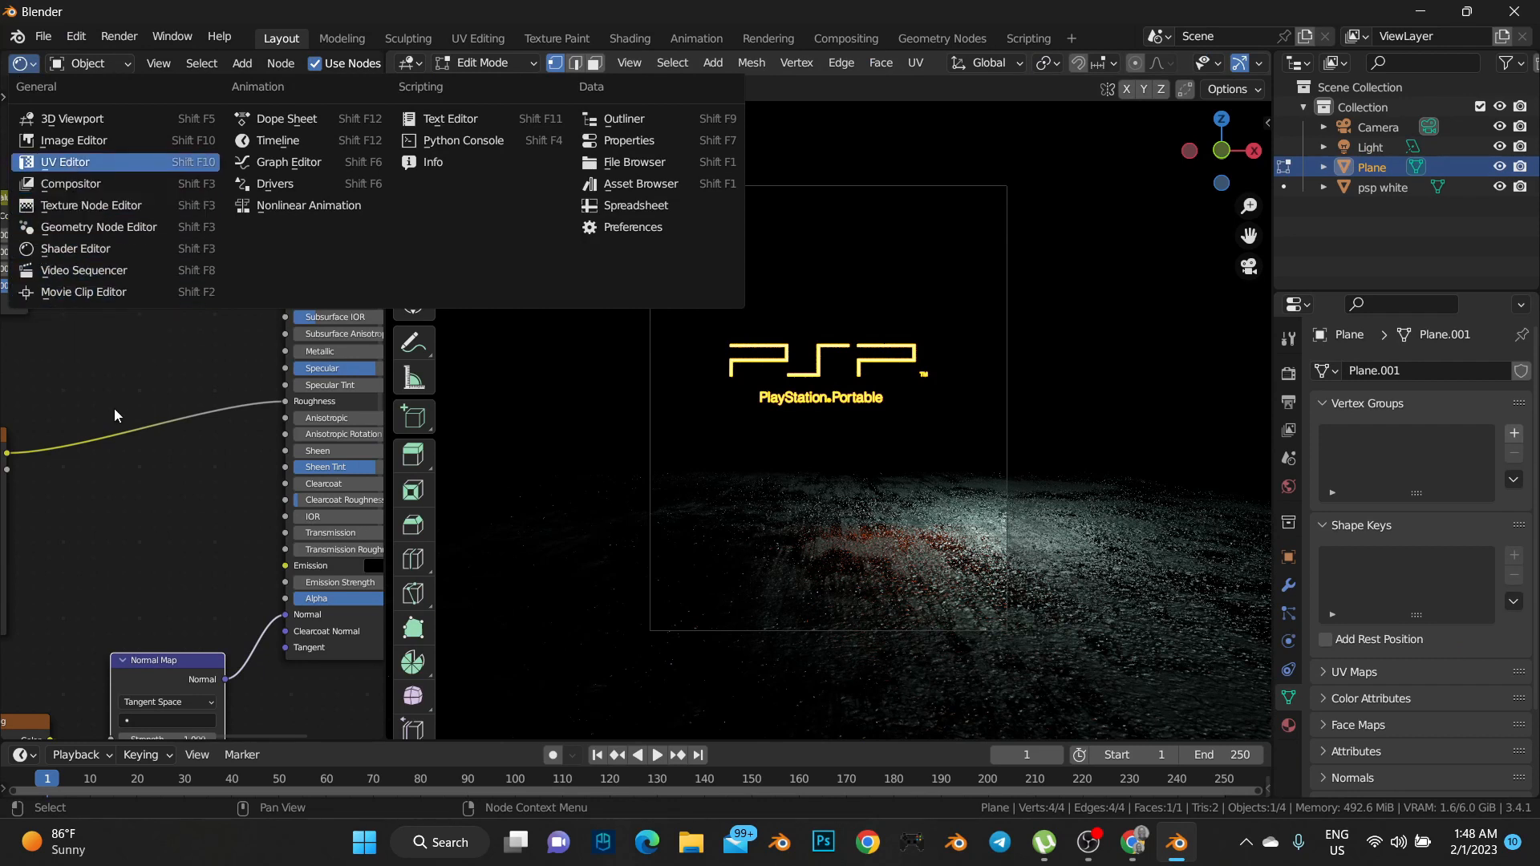
click(69, 162)
scroll(120, 453, down, 5)
key(a)
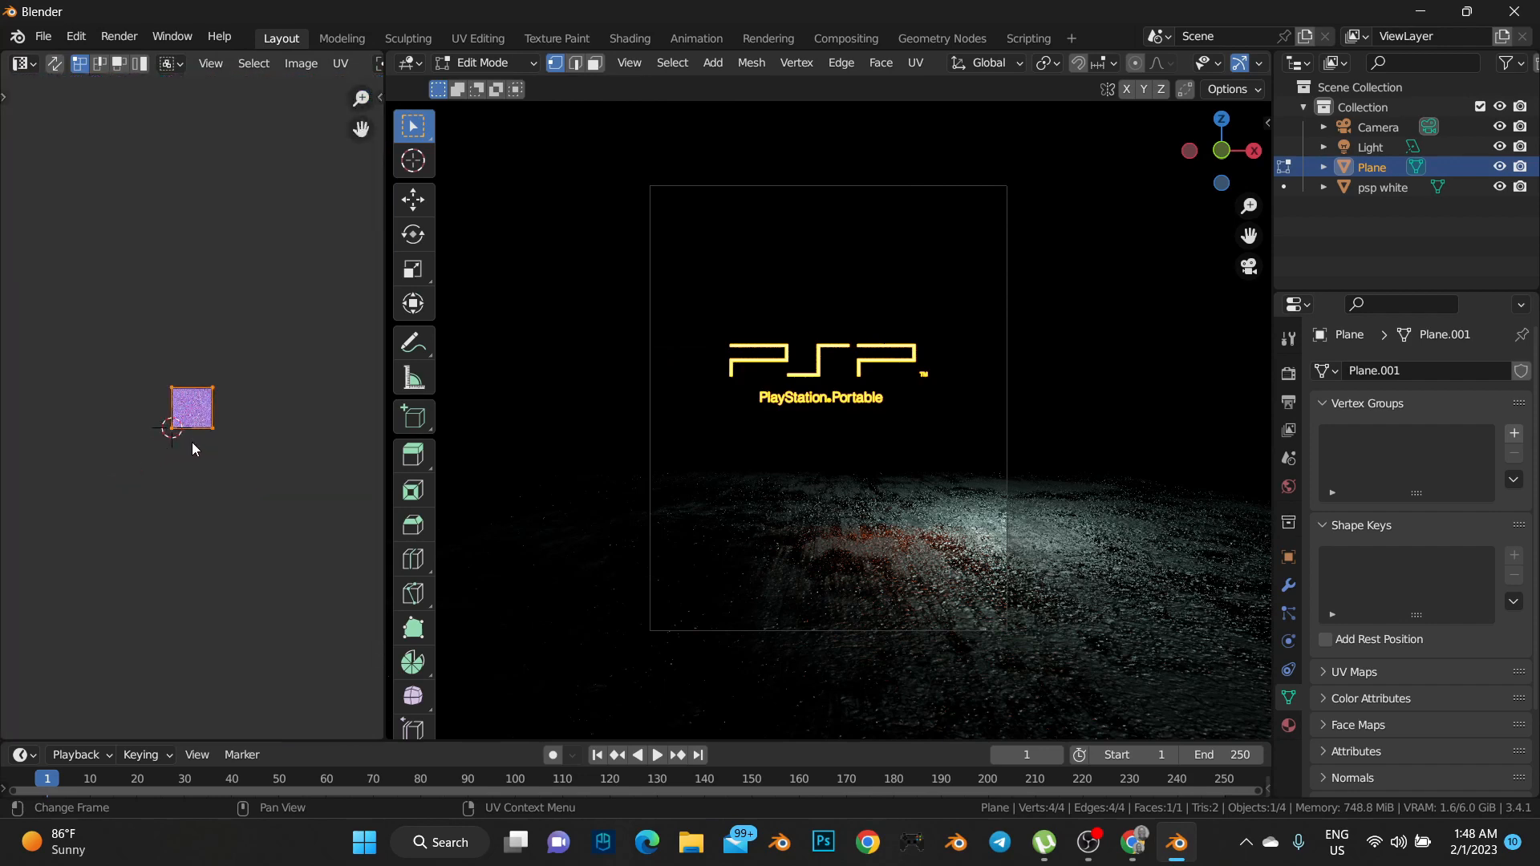
key(s)
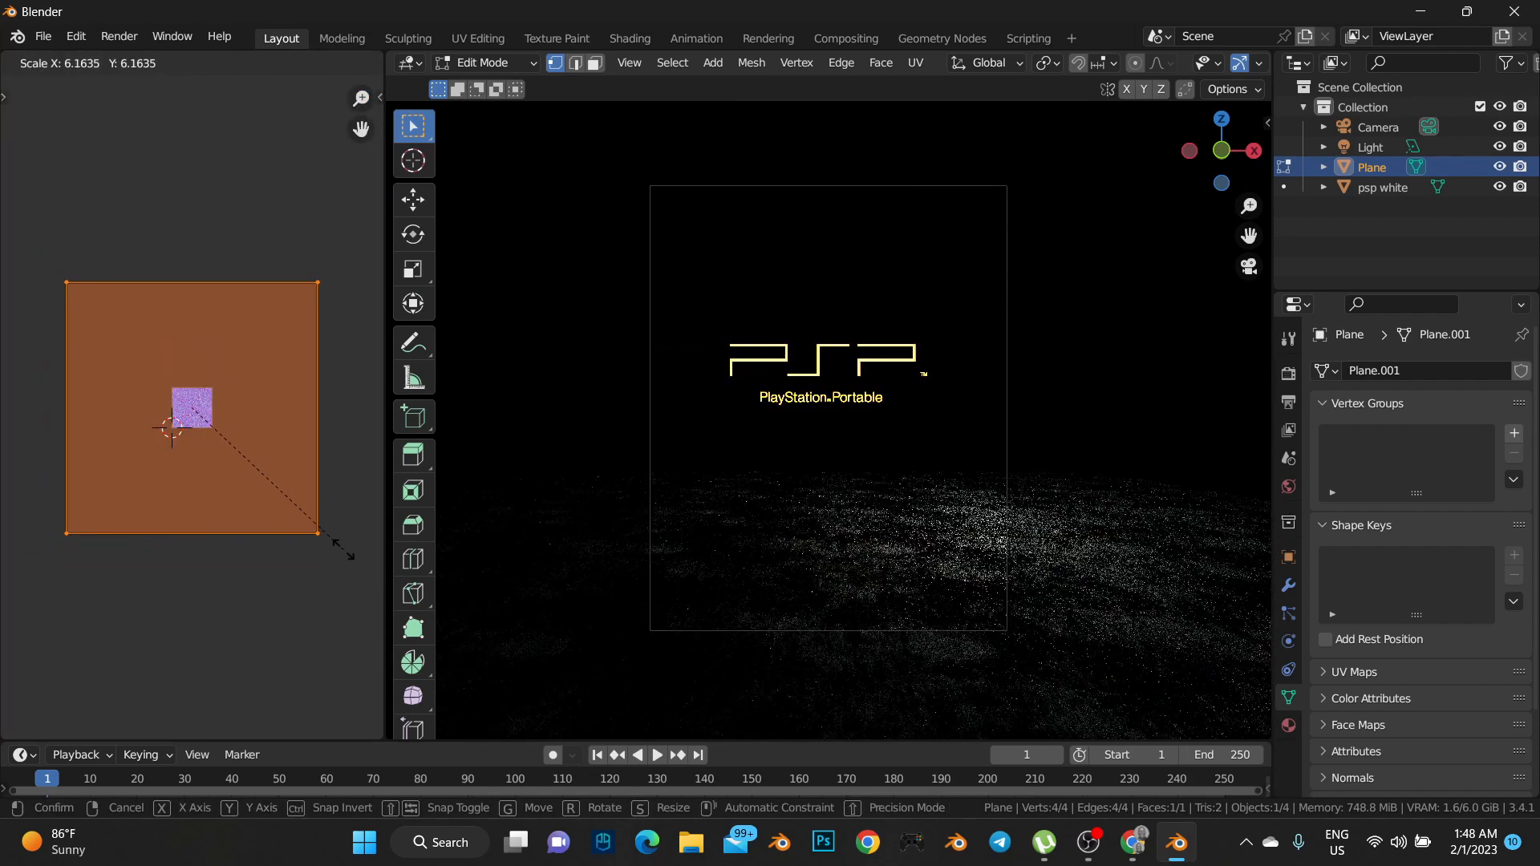
click(343, 549)
click(24, 63)
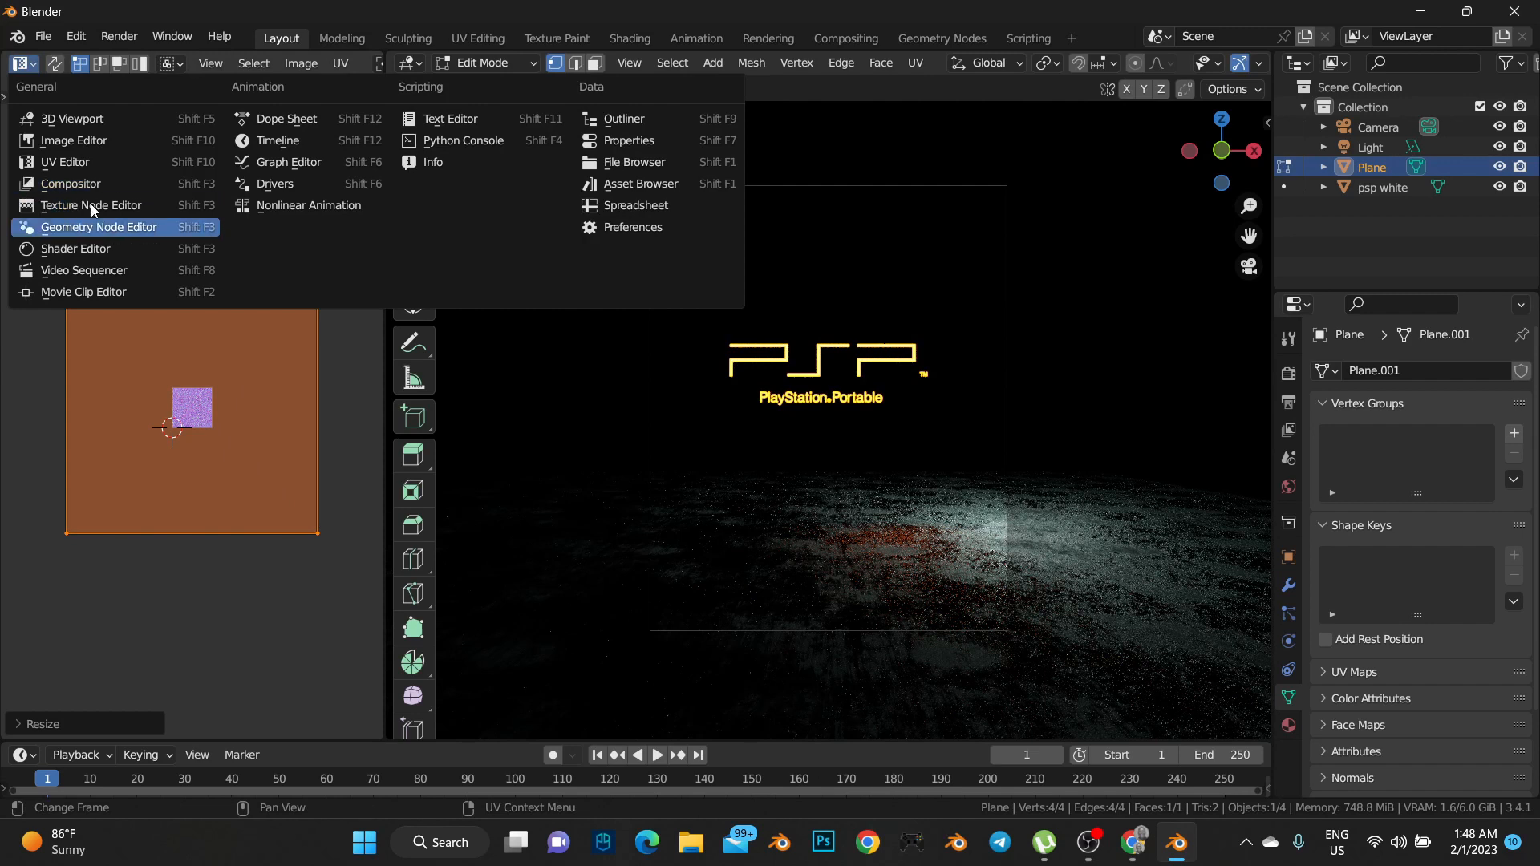
click(76, 250)
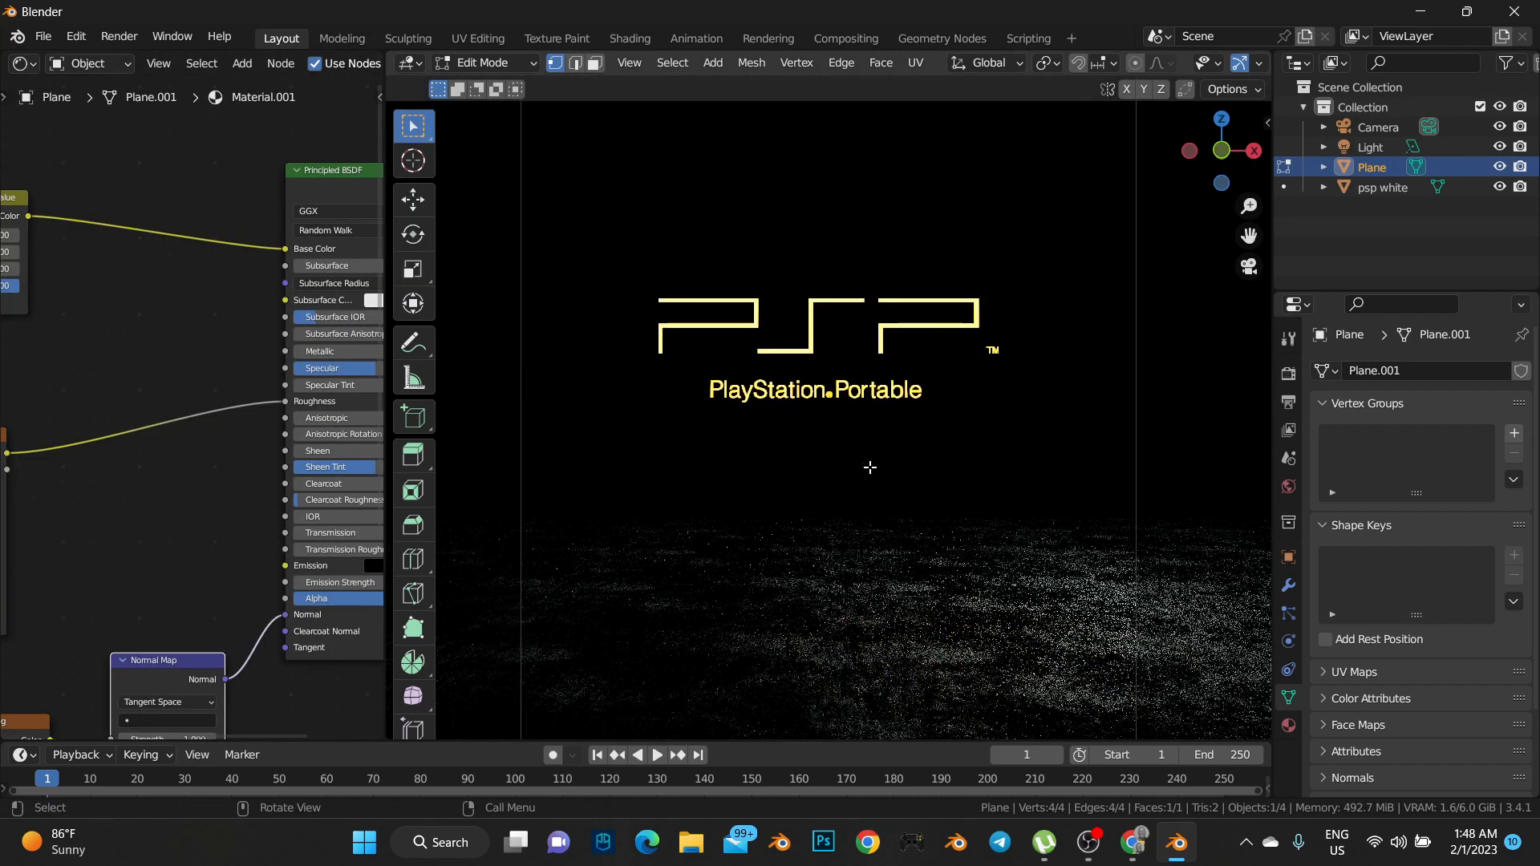
Render the still image with the viewport in solid shading and view the whole result in the Rendering workspace
scroll(1189, 62, down, 4)
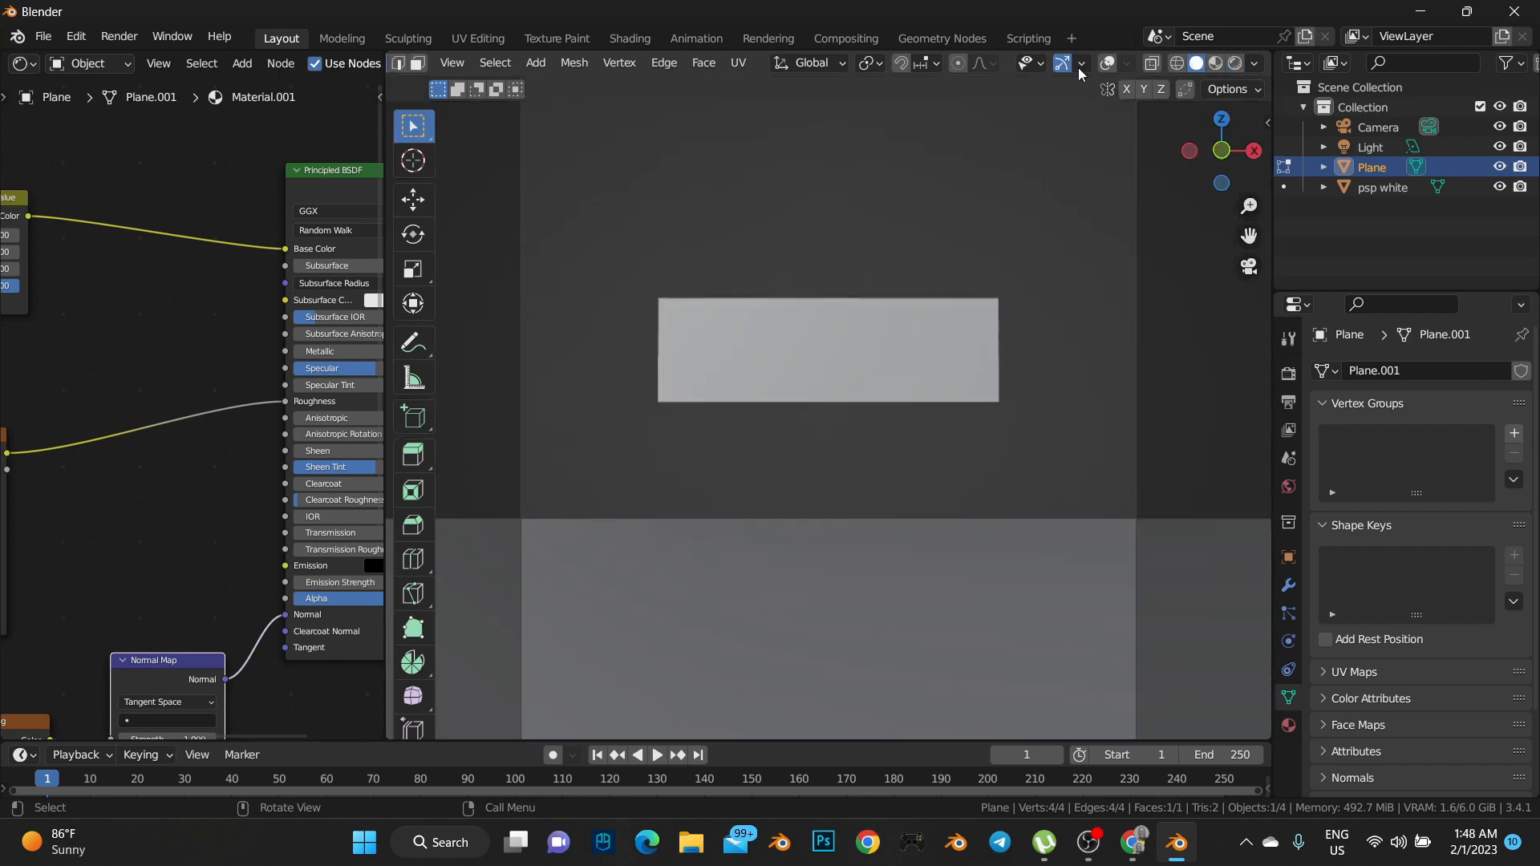
click(1171, 64)
click(117, 37)
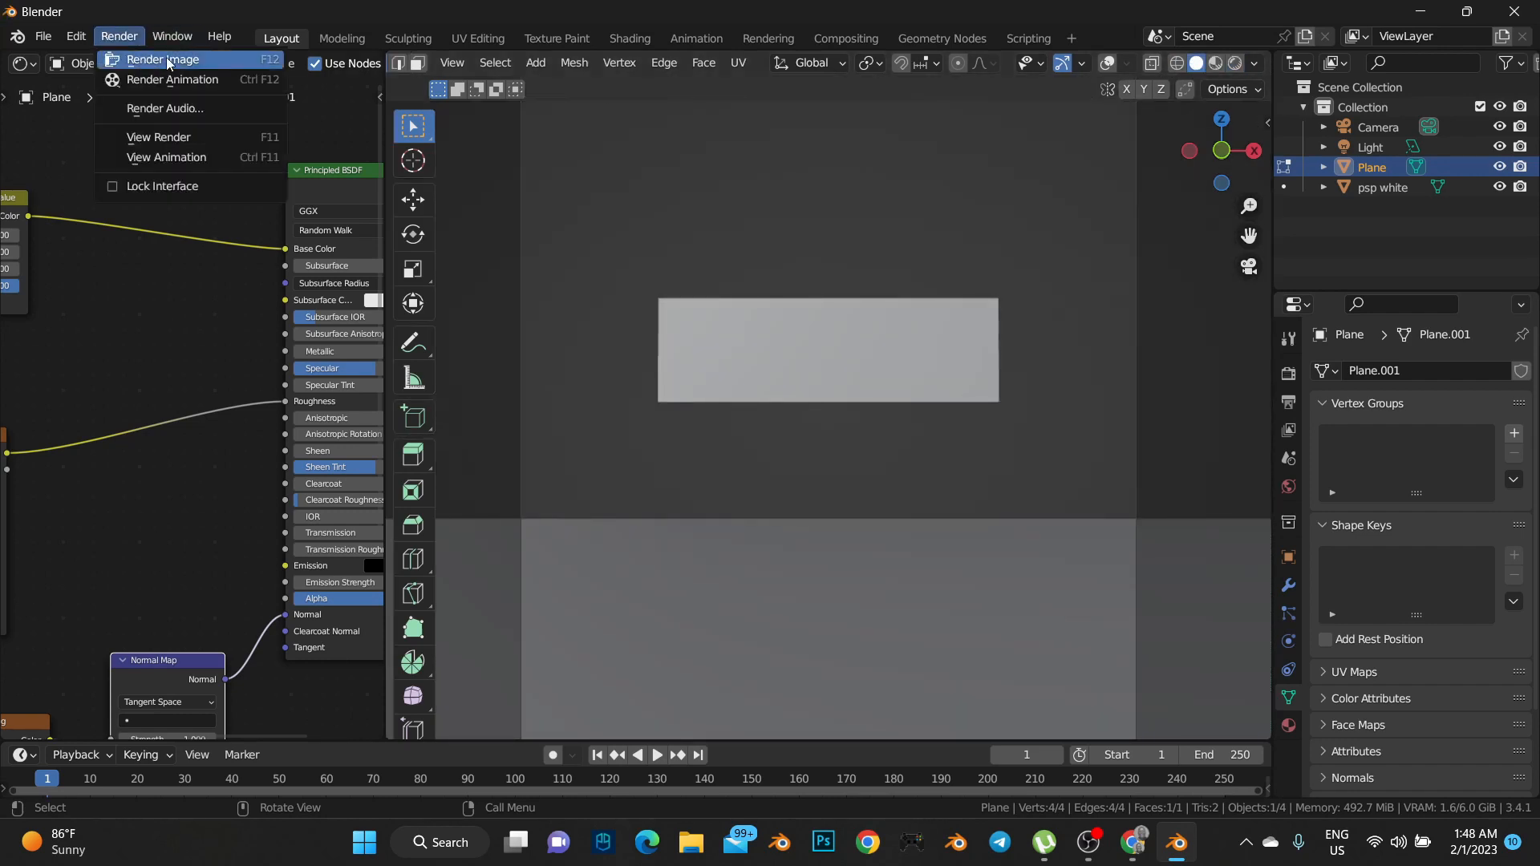
click(164, 54)
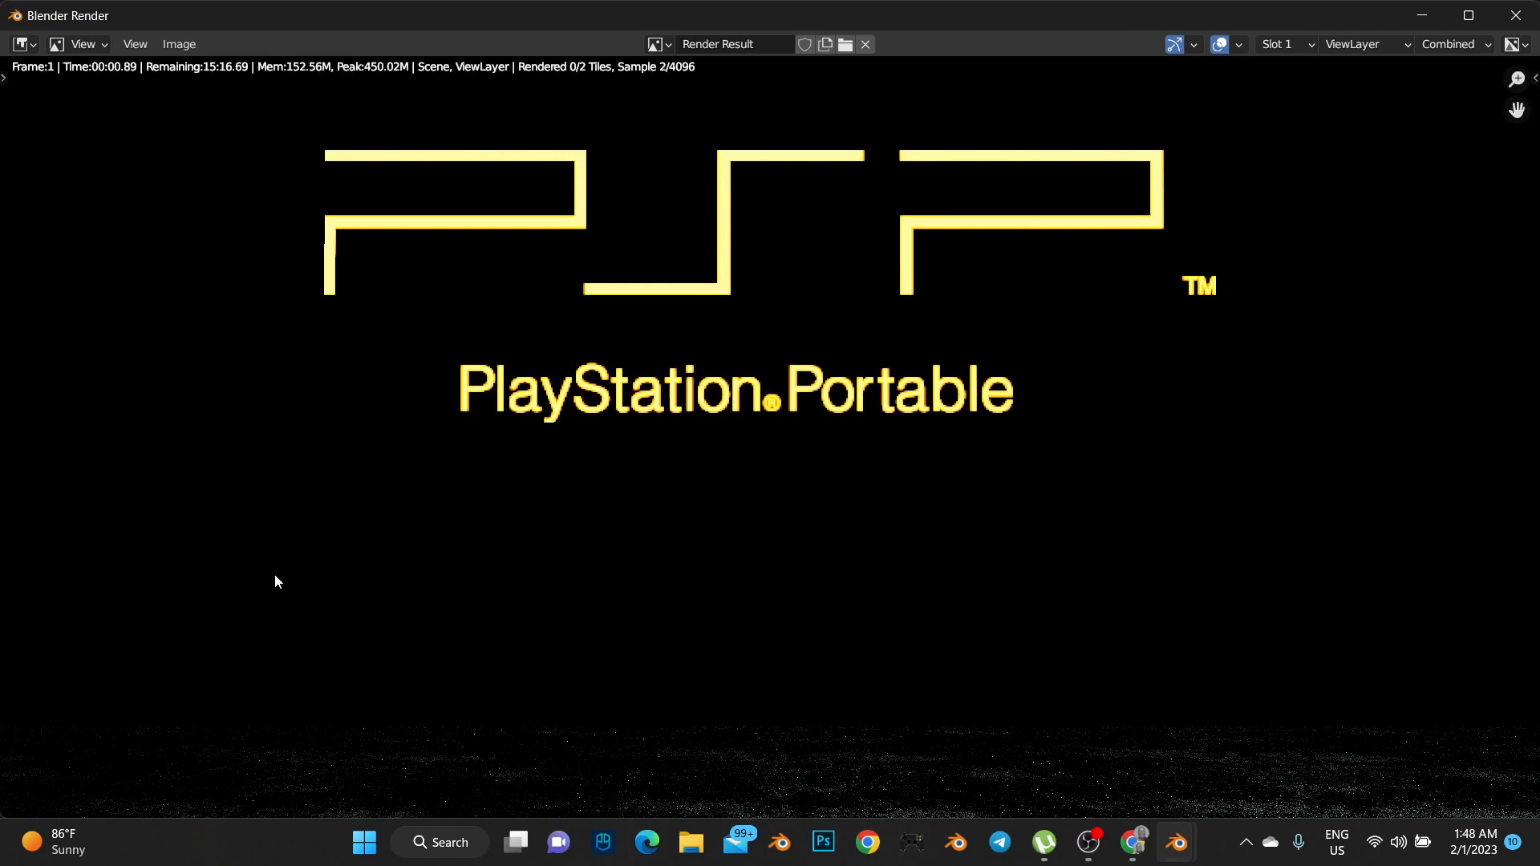
scroll(547, 591, down, 2)
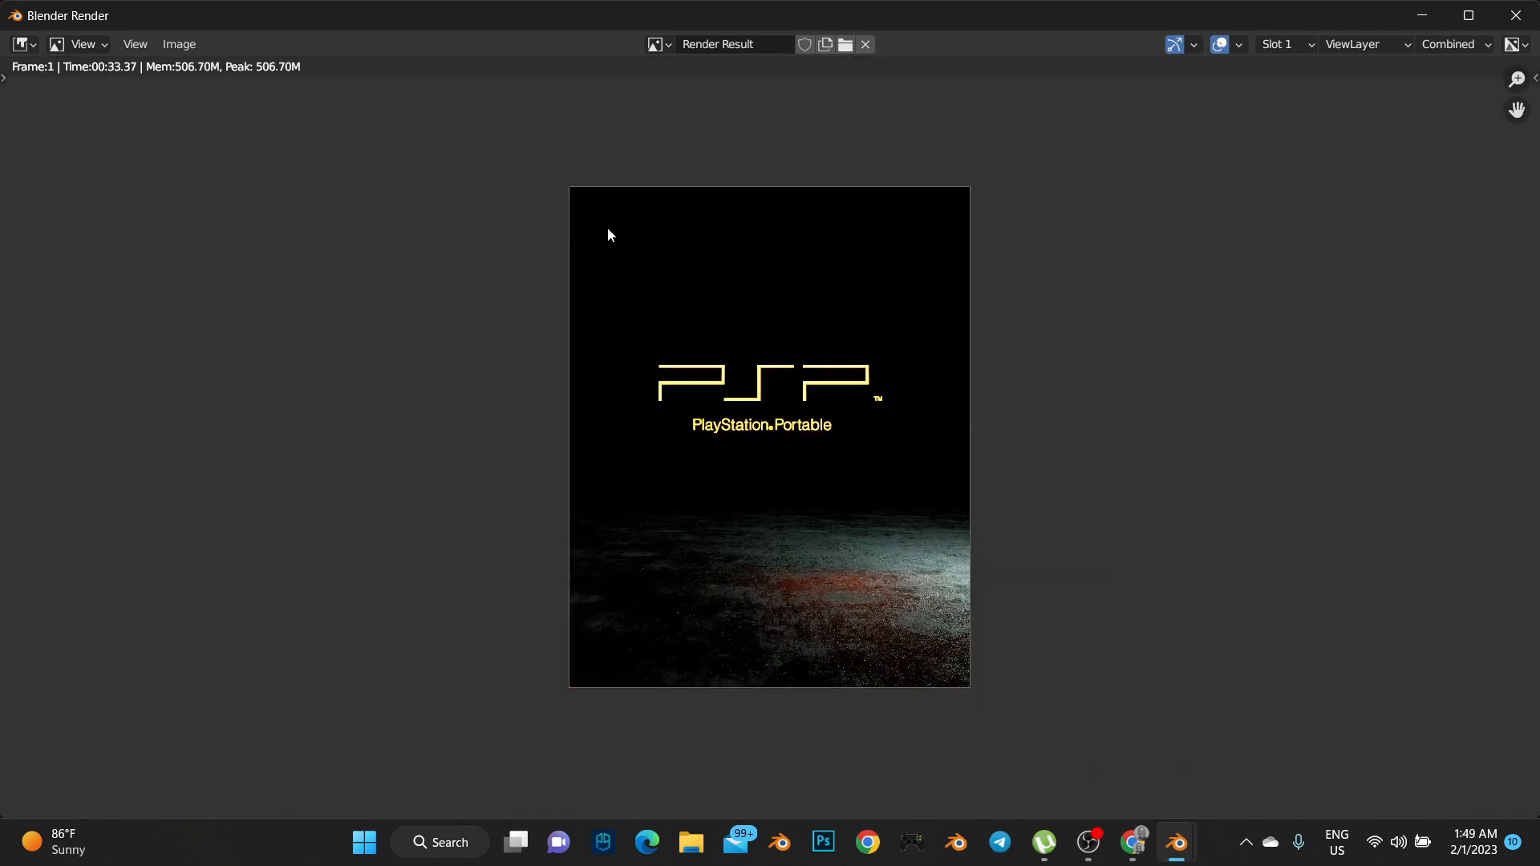
click(1423, 16)
click(768, 38)
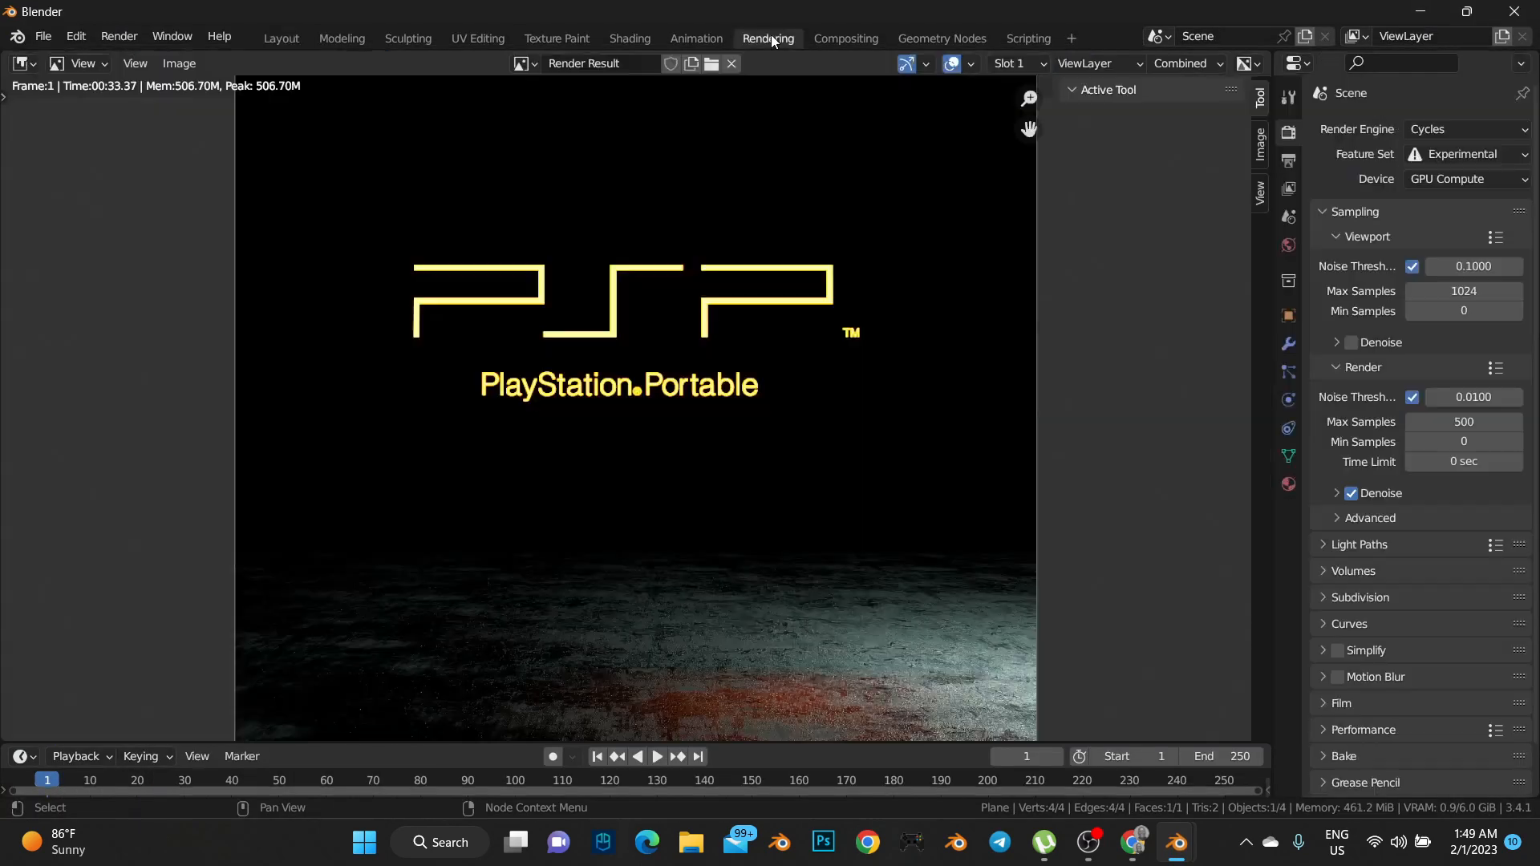
scroll(743, 375, down, 5)
scroll(743, 374, up, 4)
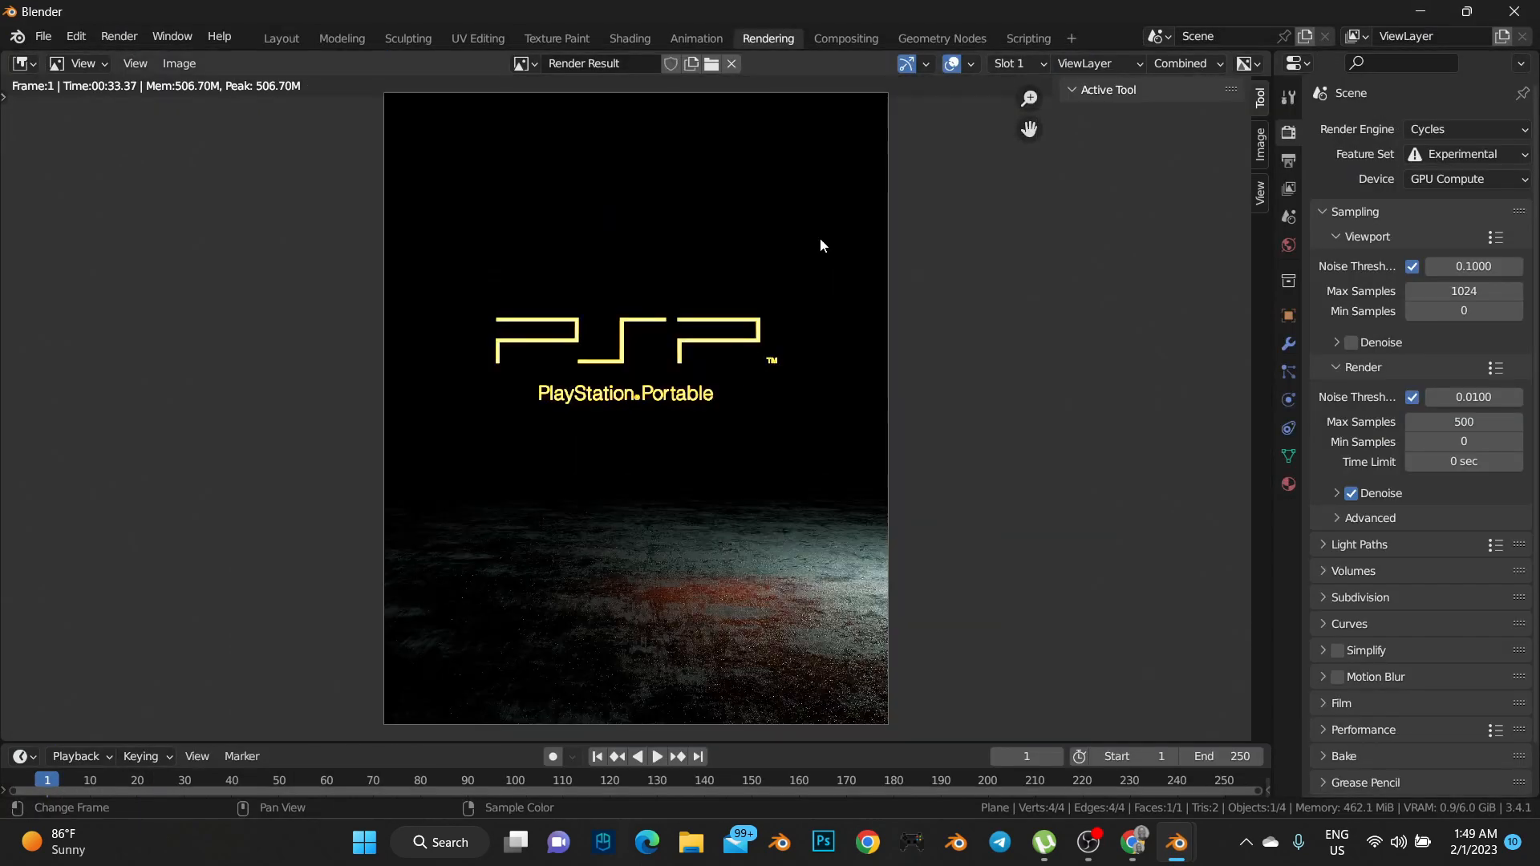
Enable nodes in the Compositing workspace and move the Render Layers node away from the Composite node to make room
click(848, 37)
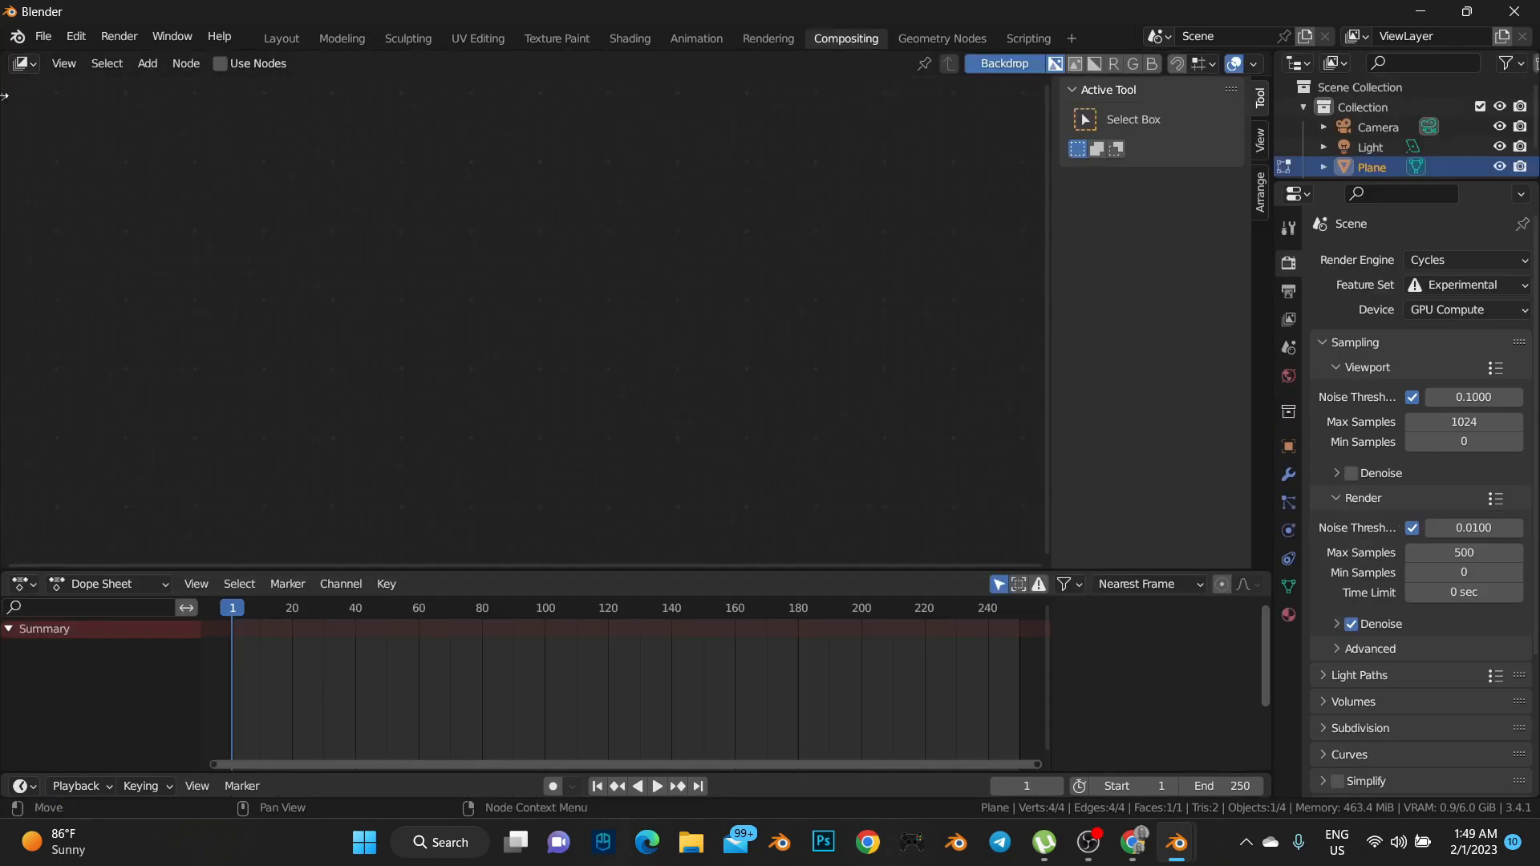
click(227, 63)
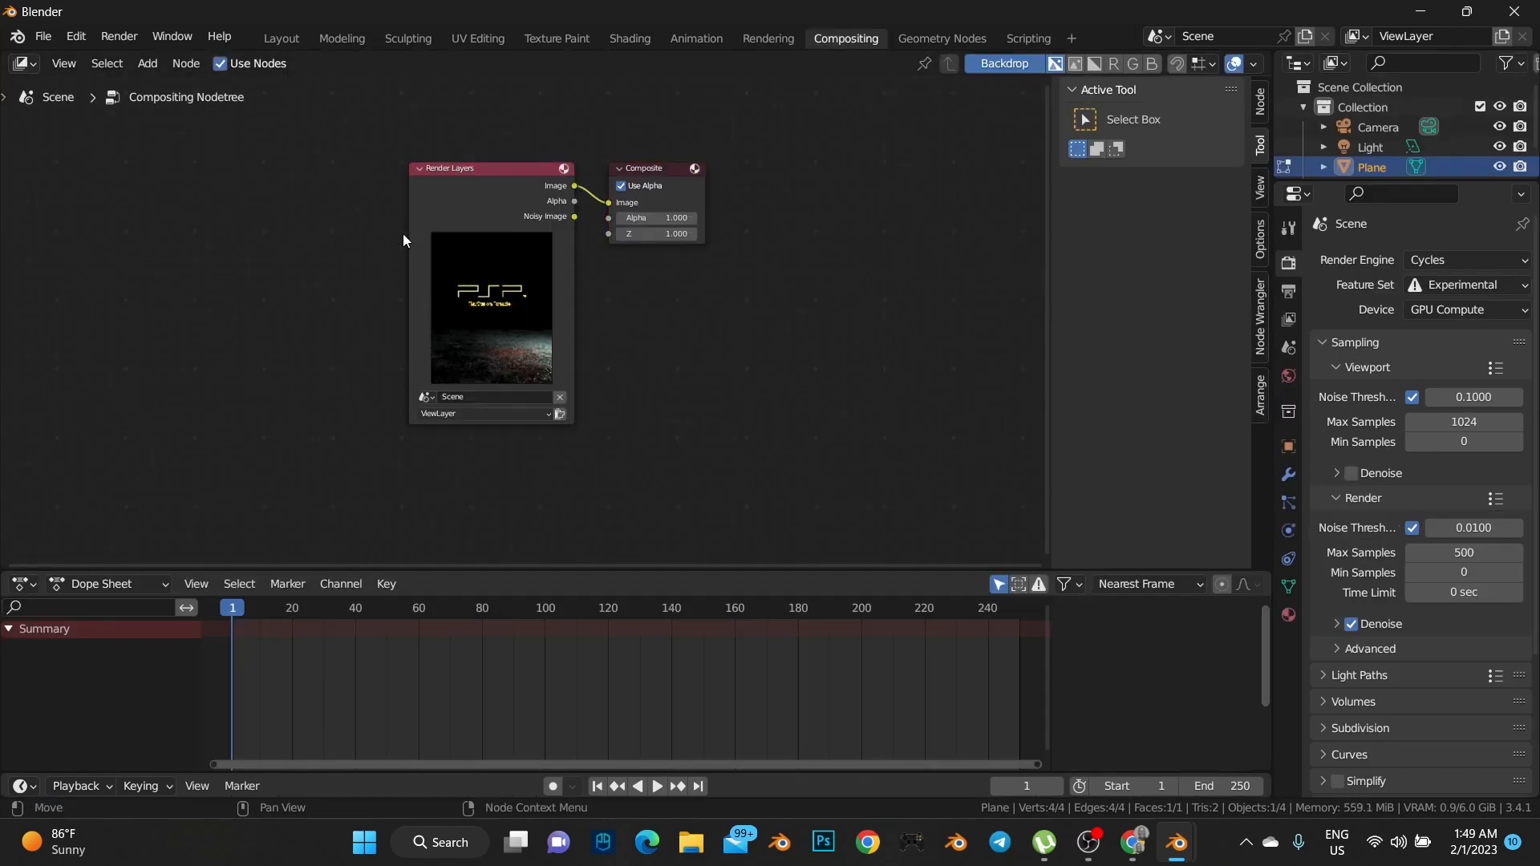
key(g)
click(492, 350)
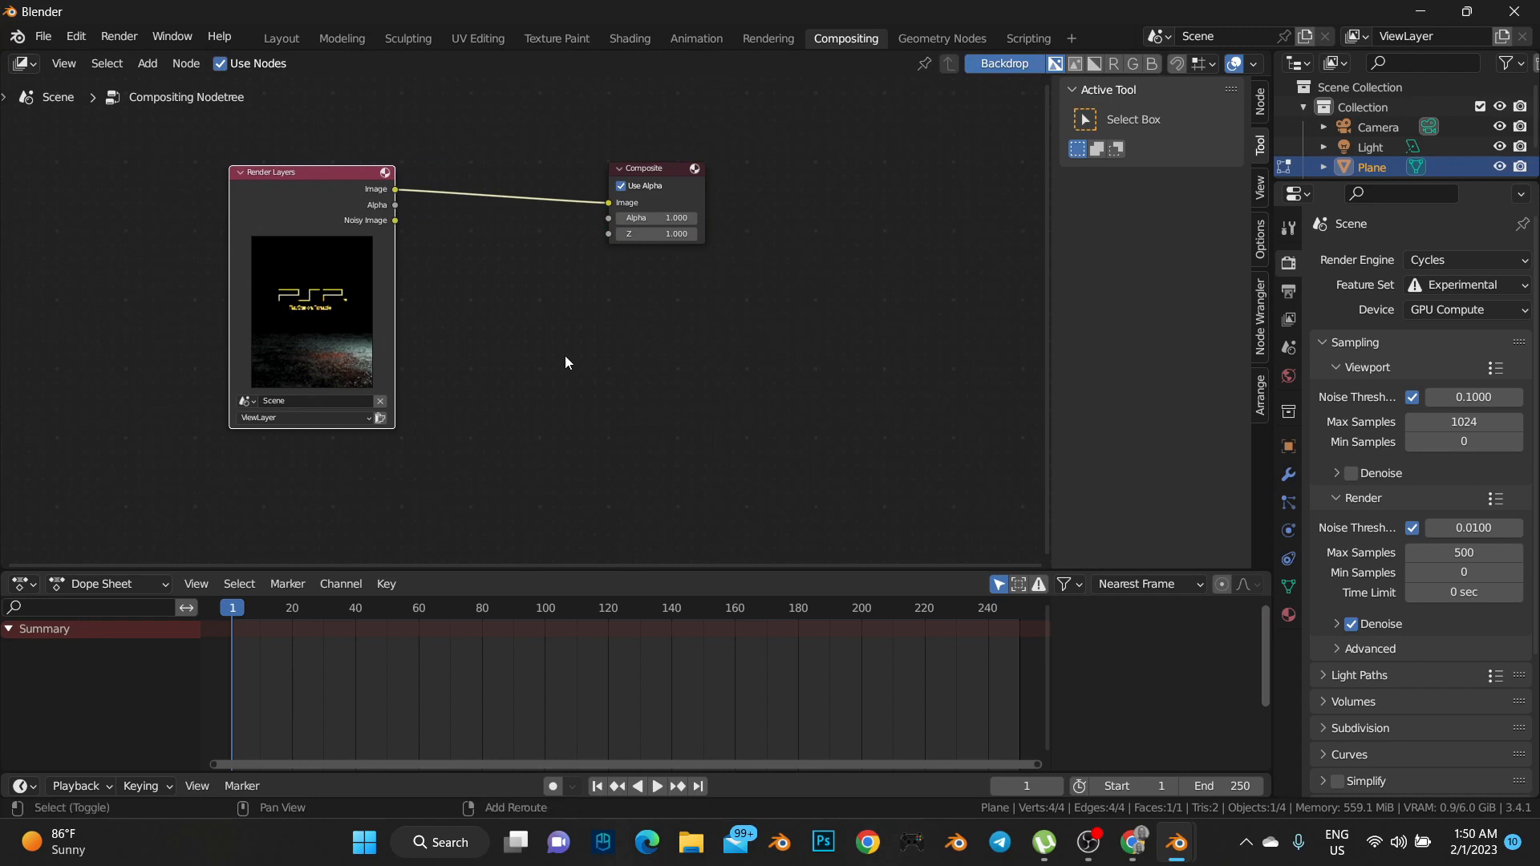
Add a Lens Distortion node on the link between the Render Layers and Composite nodes
key(shift+a)
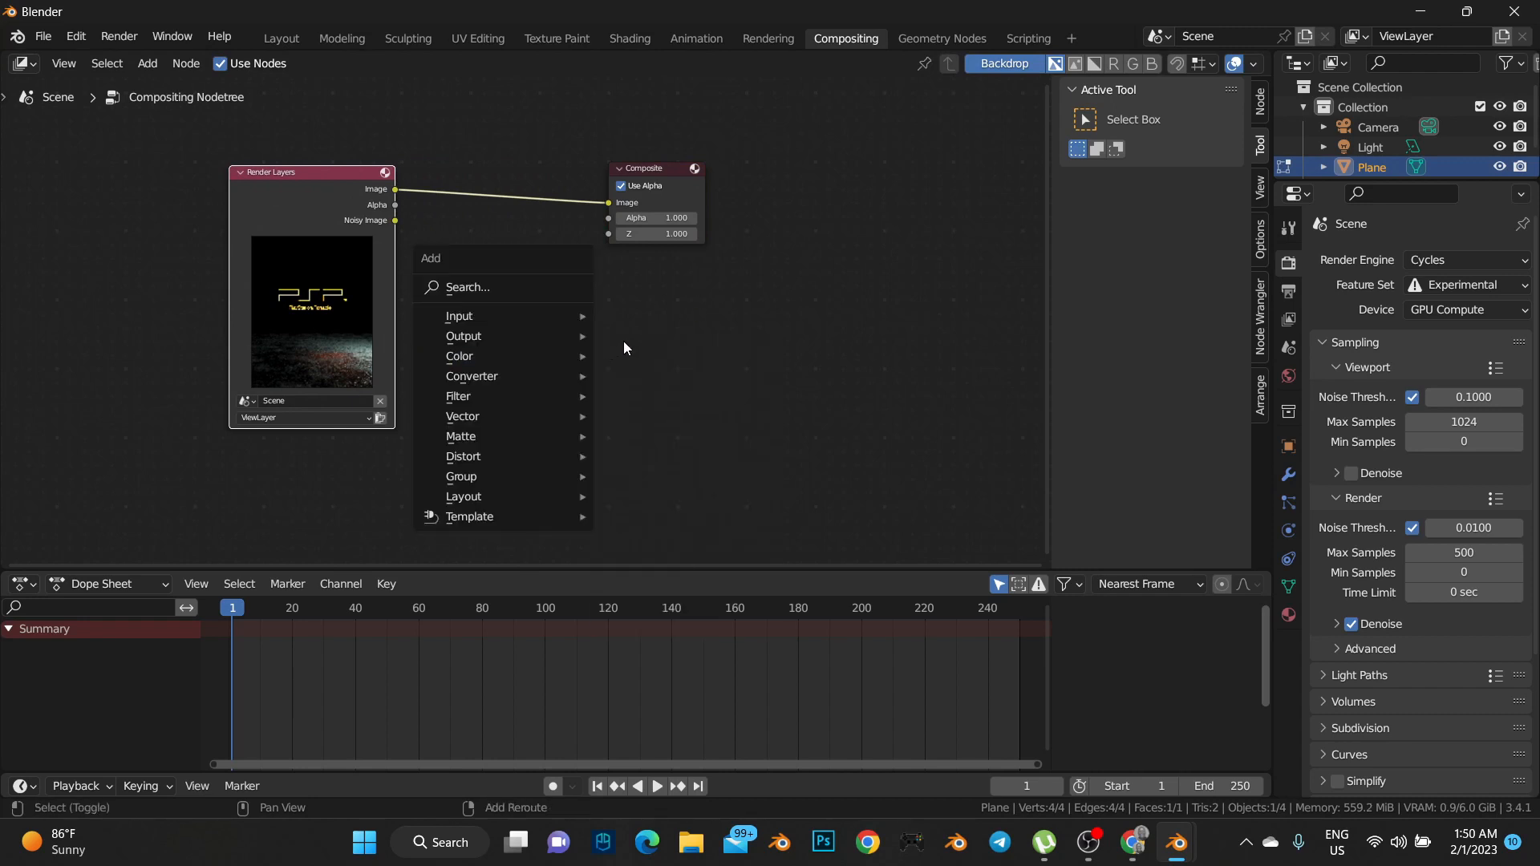
click(479, 287)
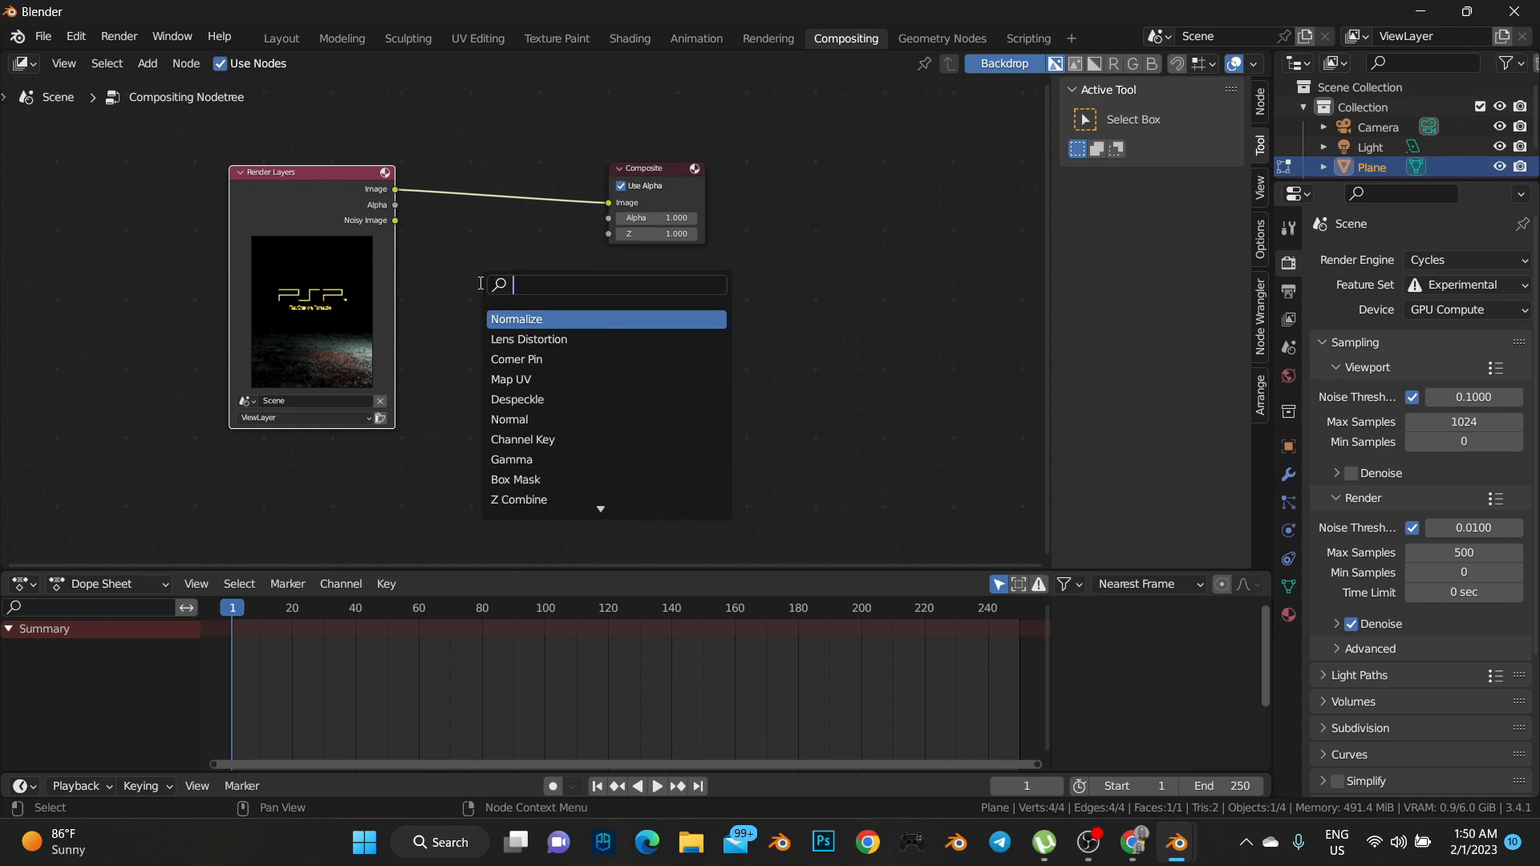
click(548, 340)
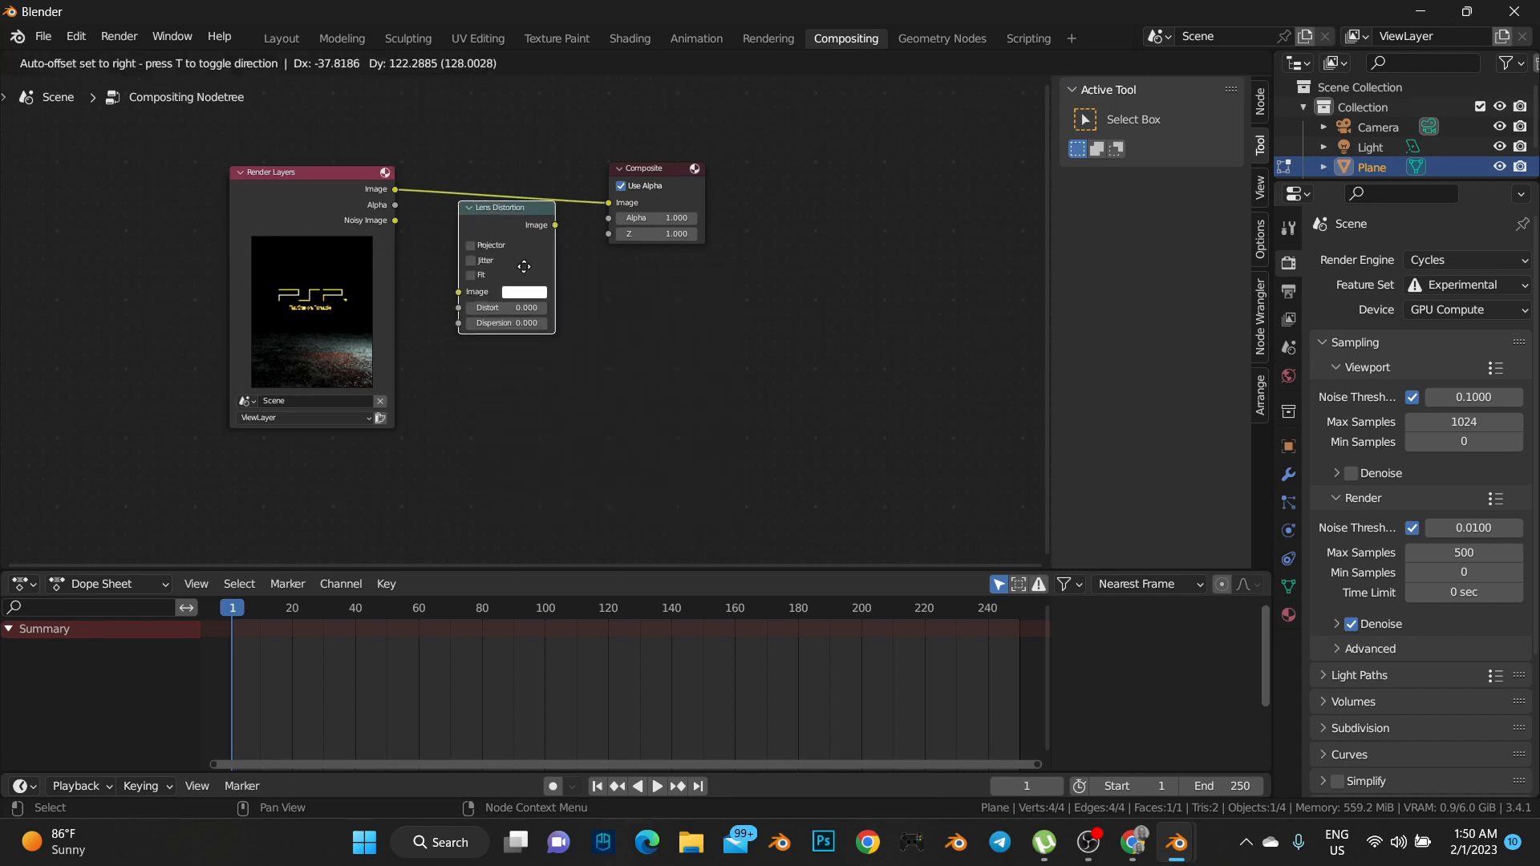
click(604, 236)
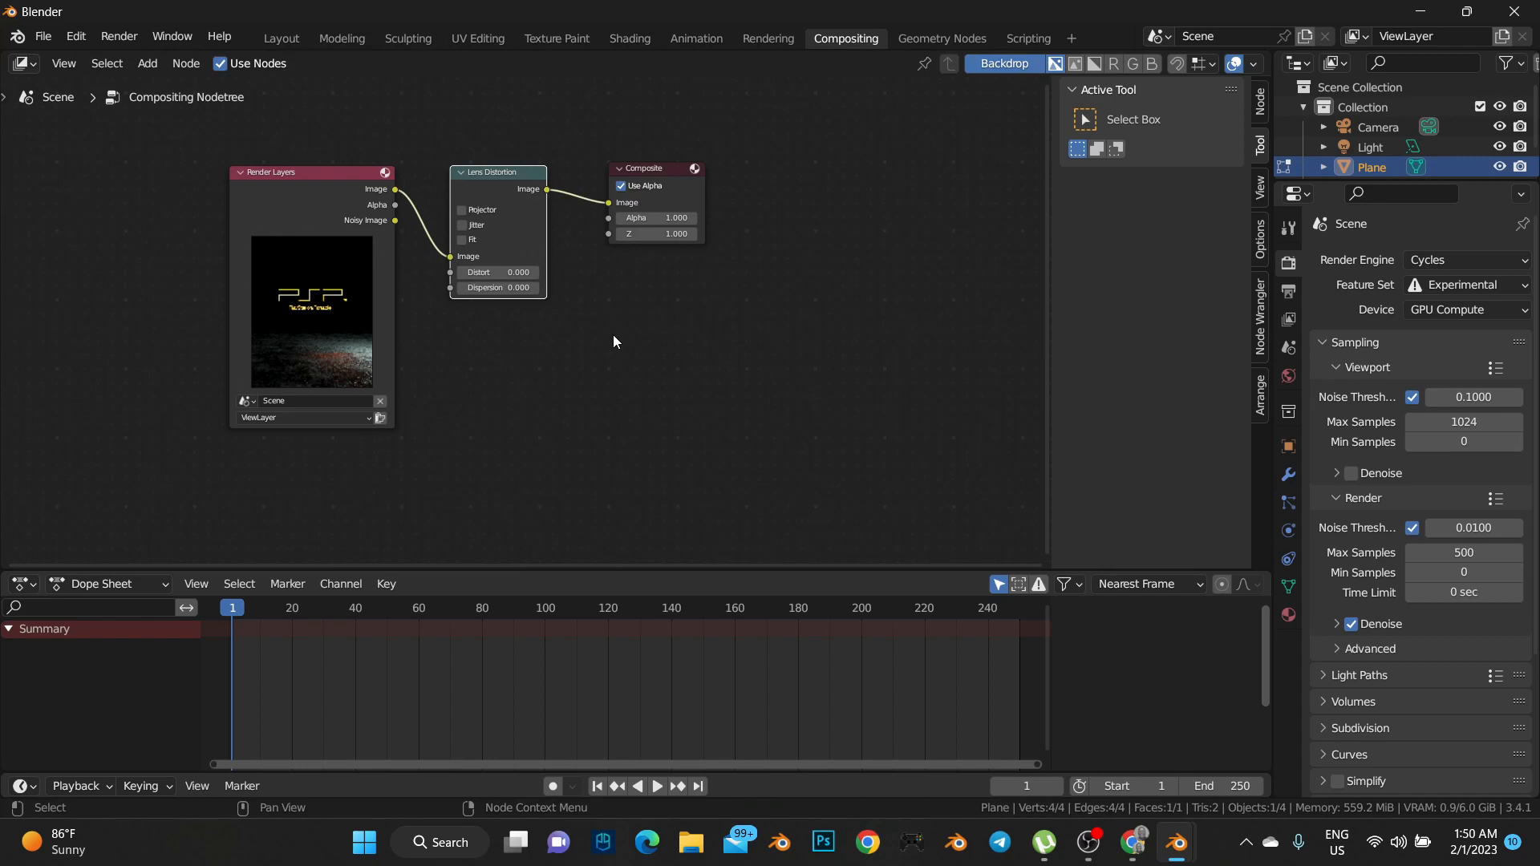
Set the Lens Distortion node's Distort to 0.1 and check the effect on the rendered image
scroll(547, 311, up, 4)
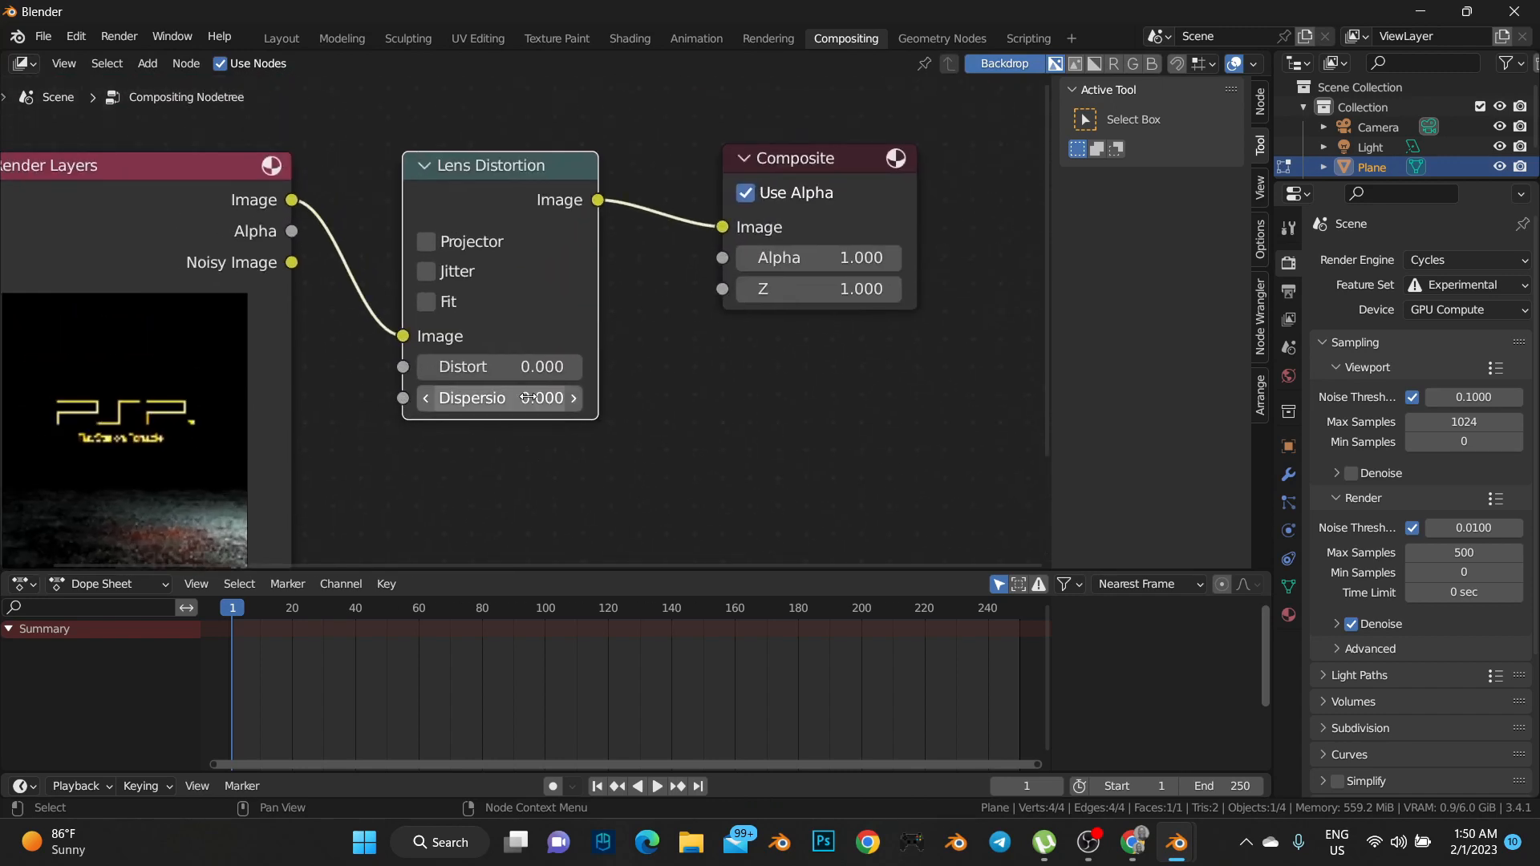
click(502, 362)
text(.1)
key(Return)
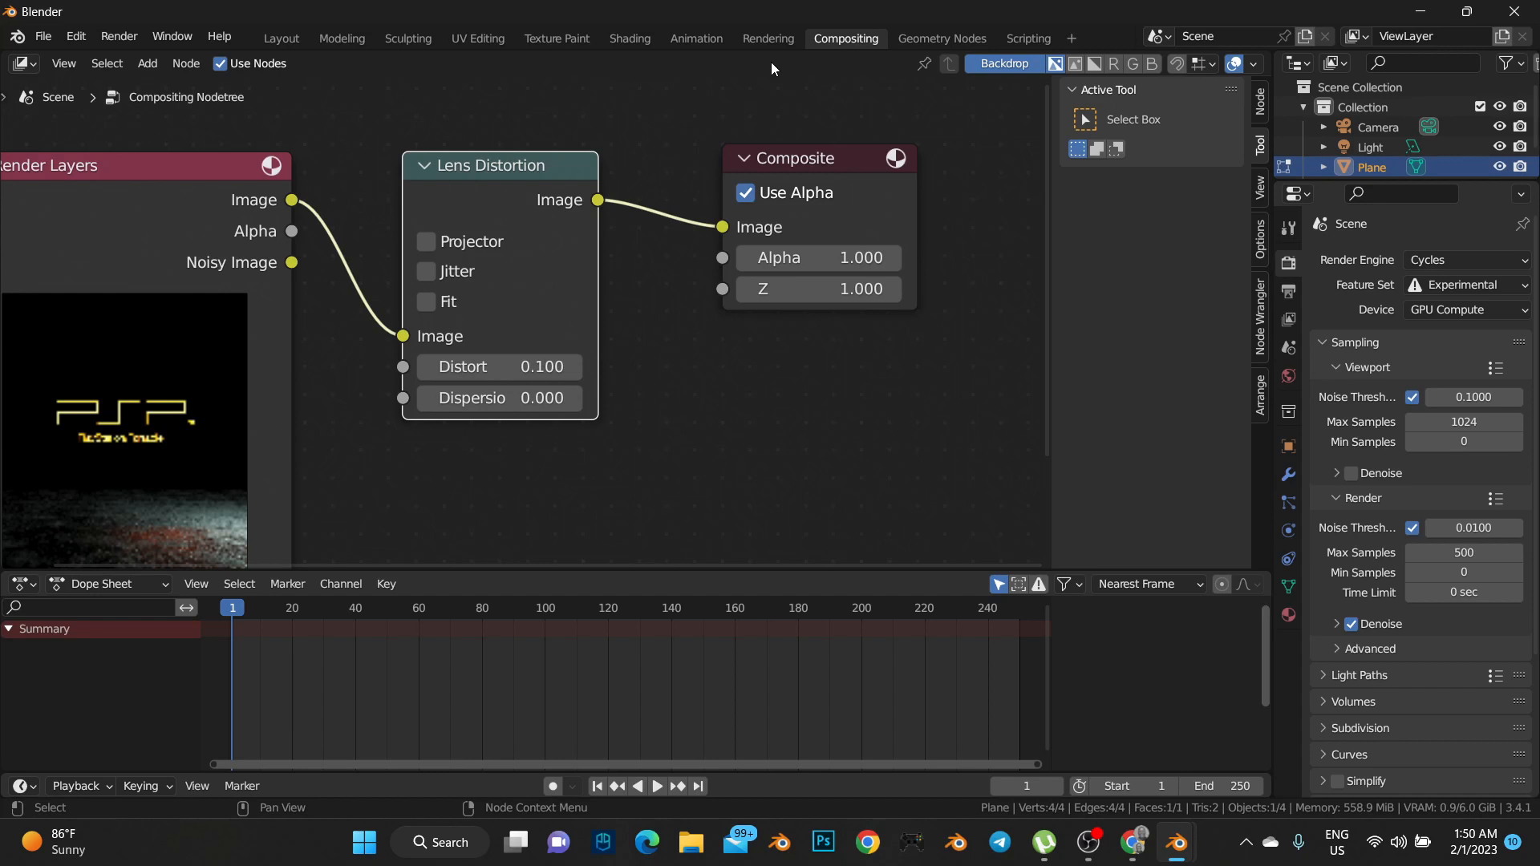
click(766, 39)
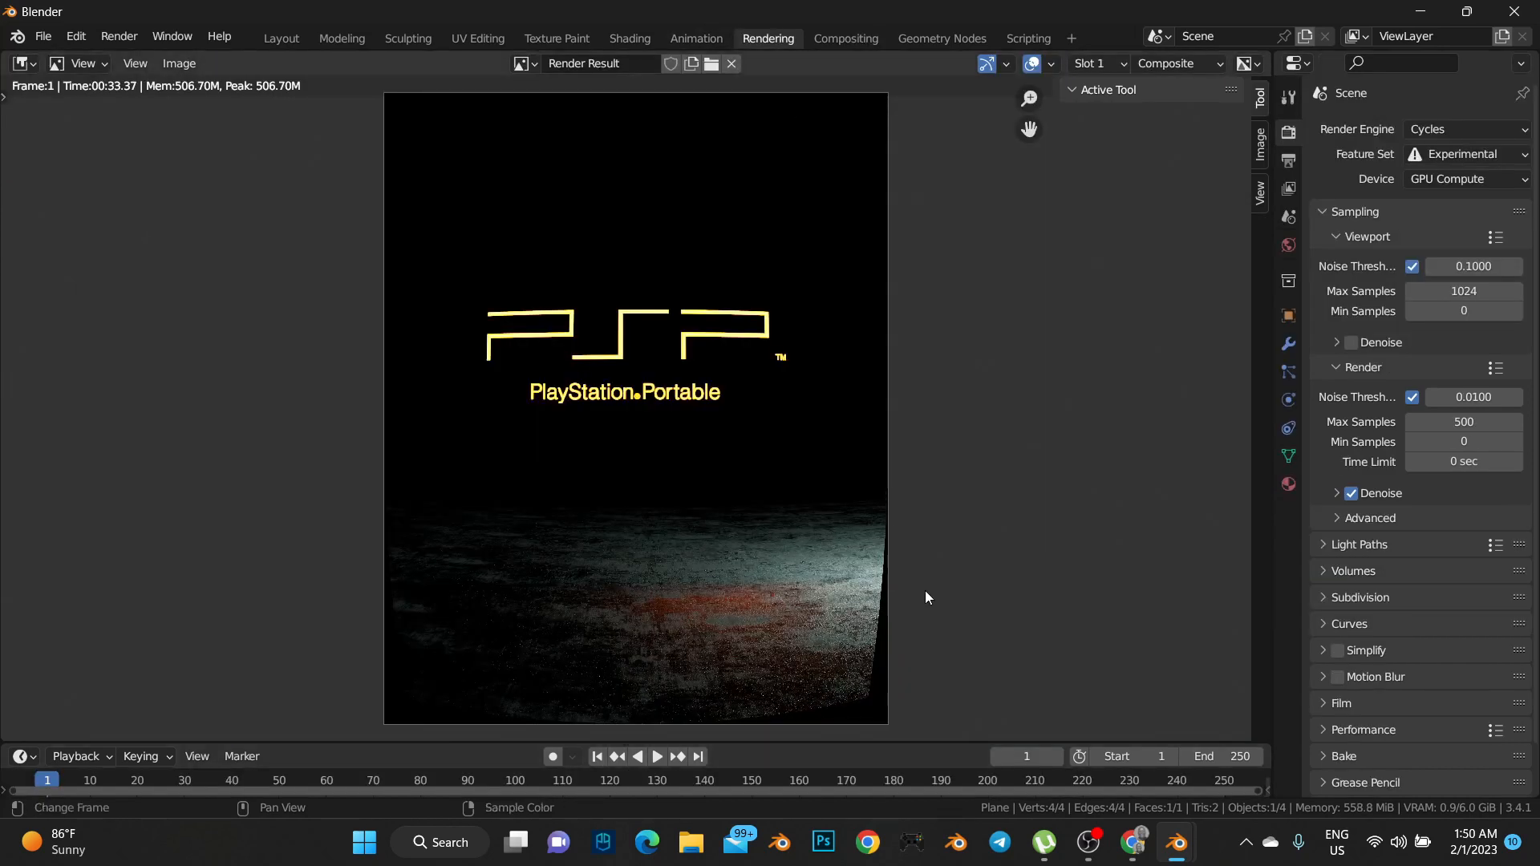
Set the Lens Distortion node's Distort to 0 and Dispersion to 0.5, and check the effect on the rendered image
click(834, 37)
click(497, 366)
text(0)
key(Return)
click(510, 399)
text(.5)
key(Return)
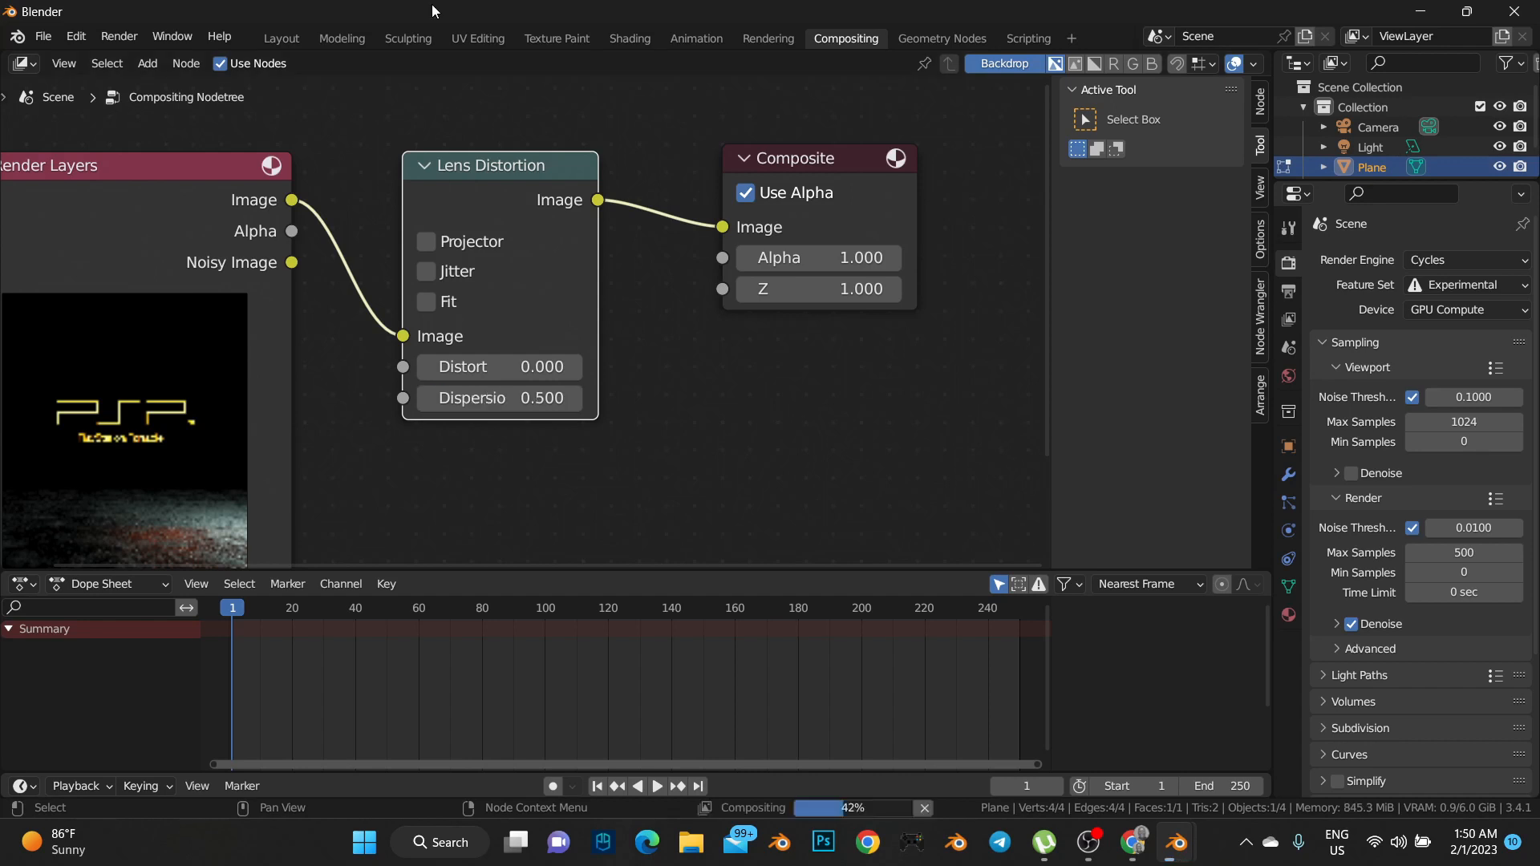
click(770, 39)
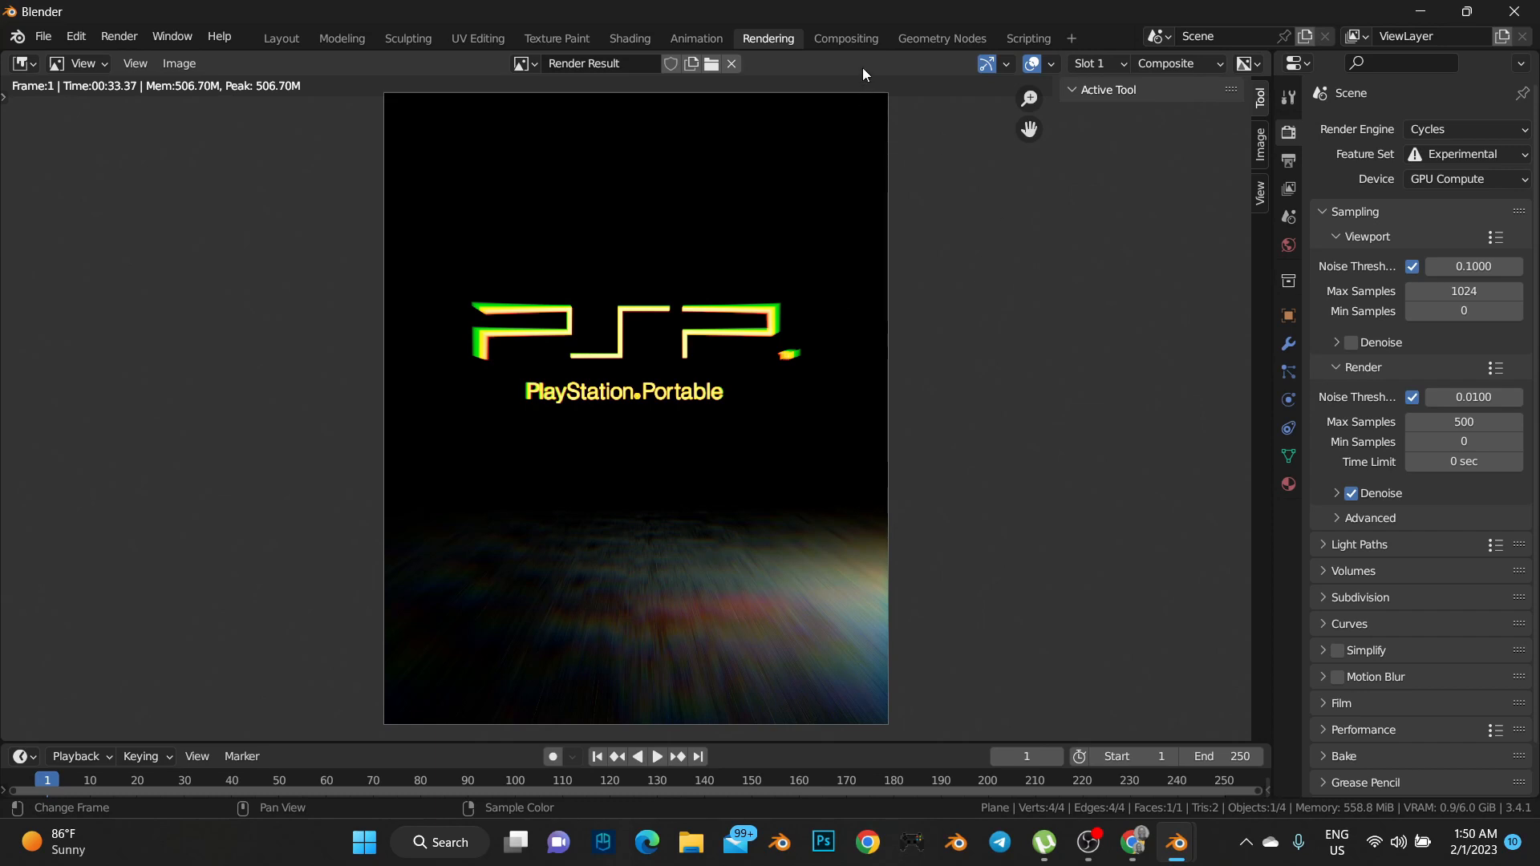
Set the Lens Distortion node's Dispersion to 0.02 in the compositor
click(831, 35)
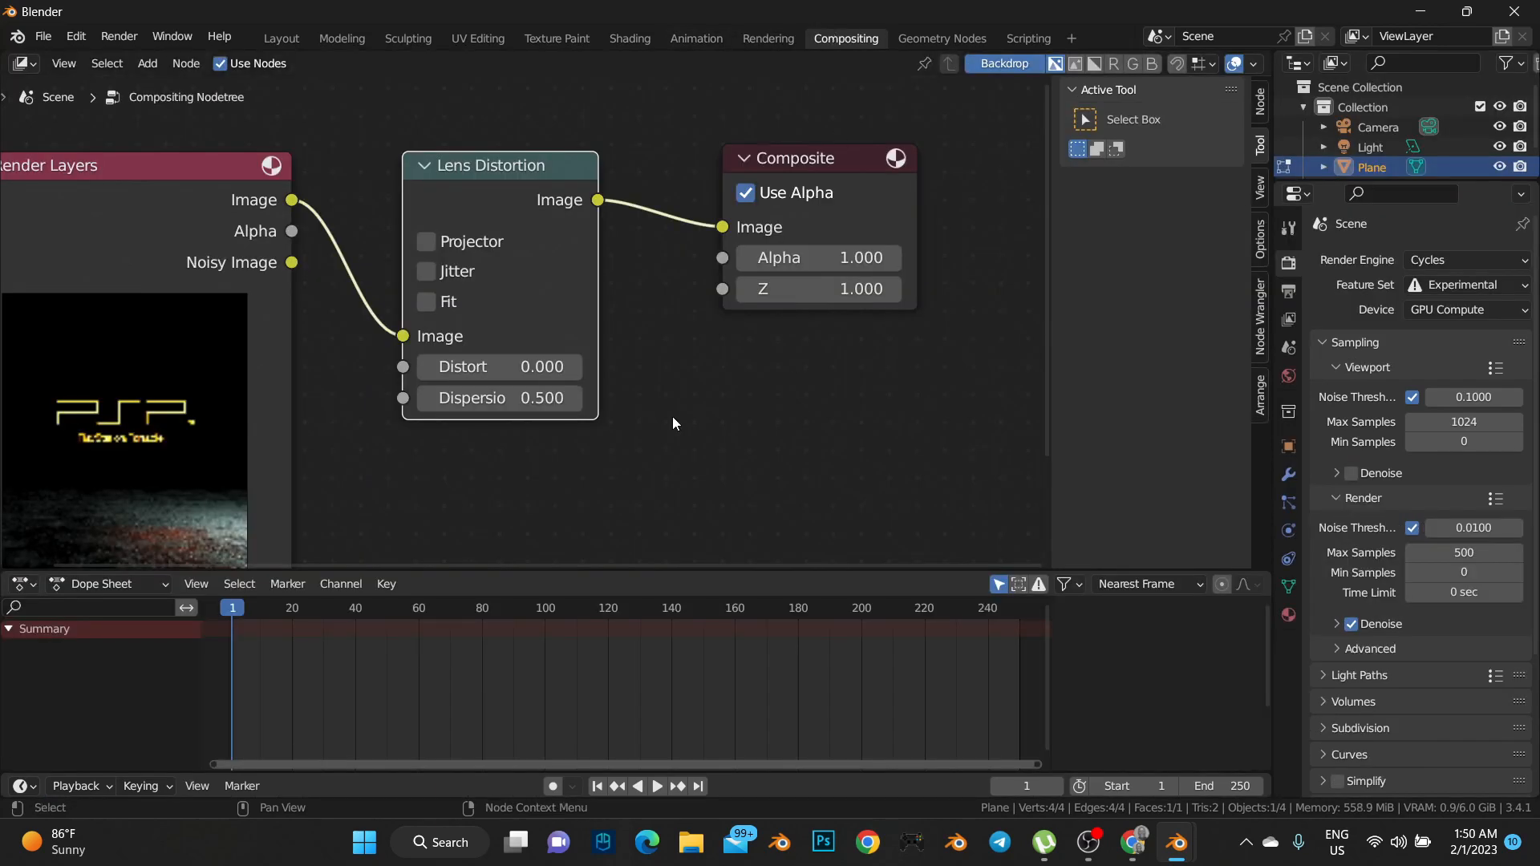
click(502, 396)
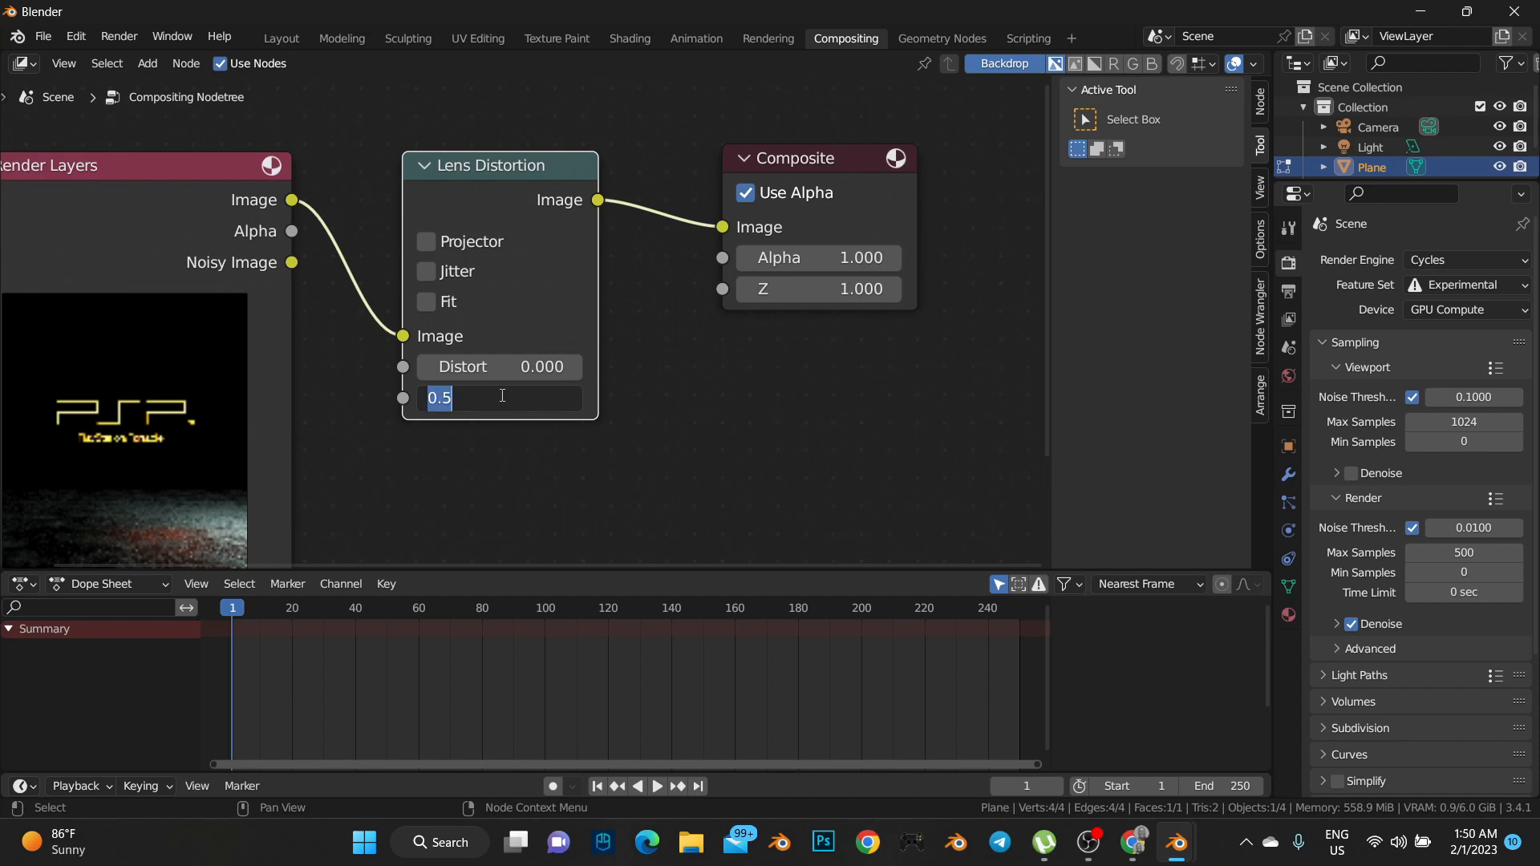
text(.02)
key(Return)
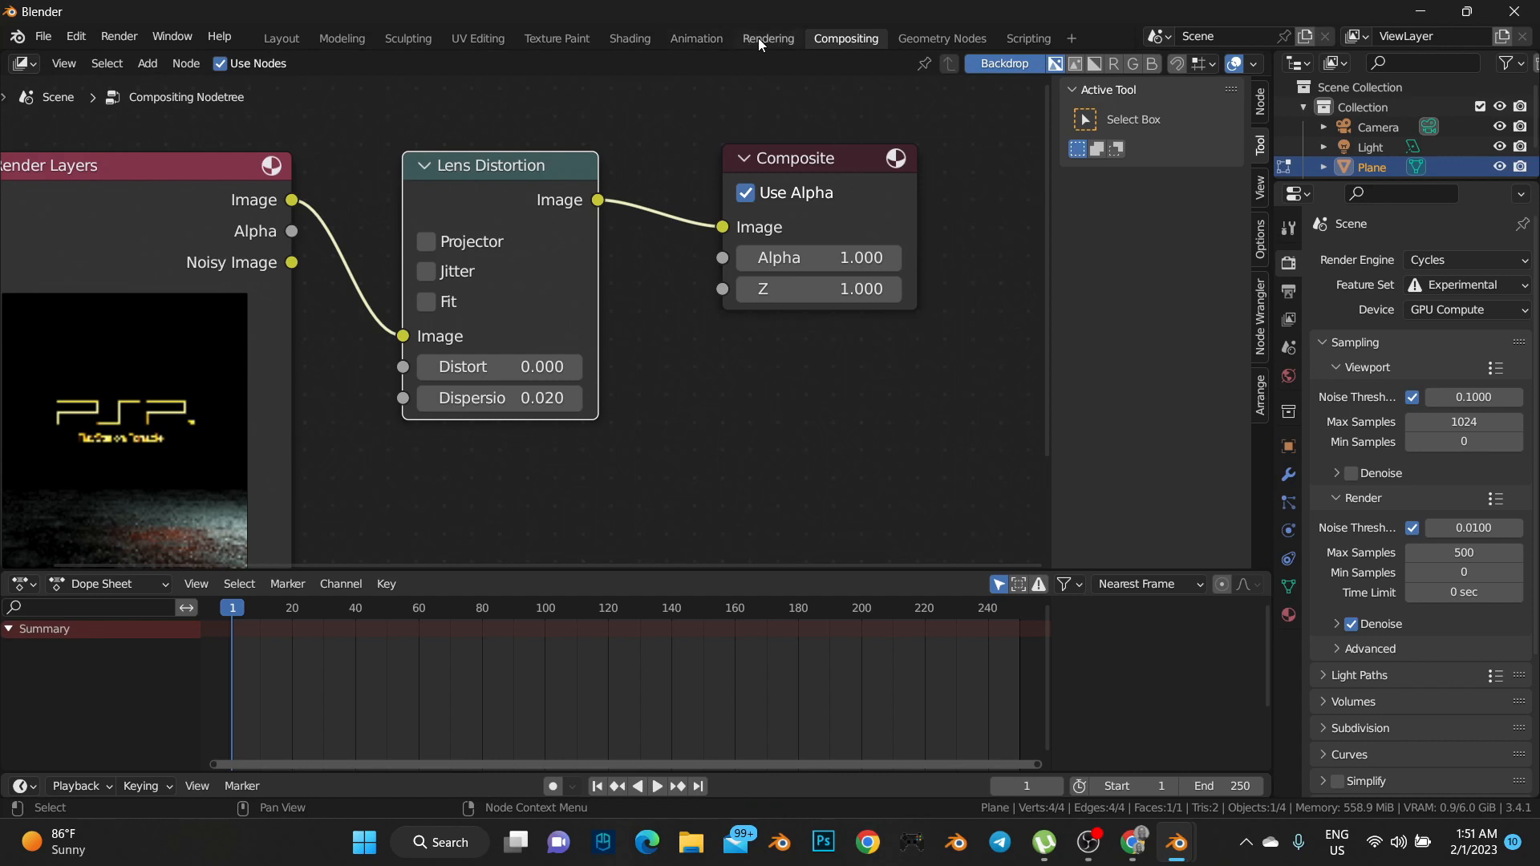
Examine the asphalt and logo in the rendered image for the colour fringing caused by the lens dispersion
click(761, 40)
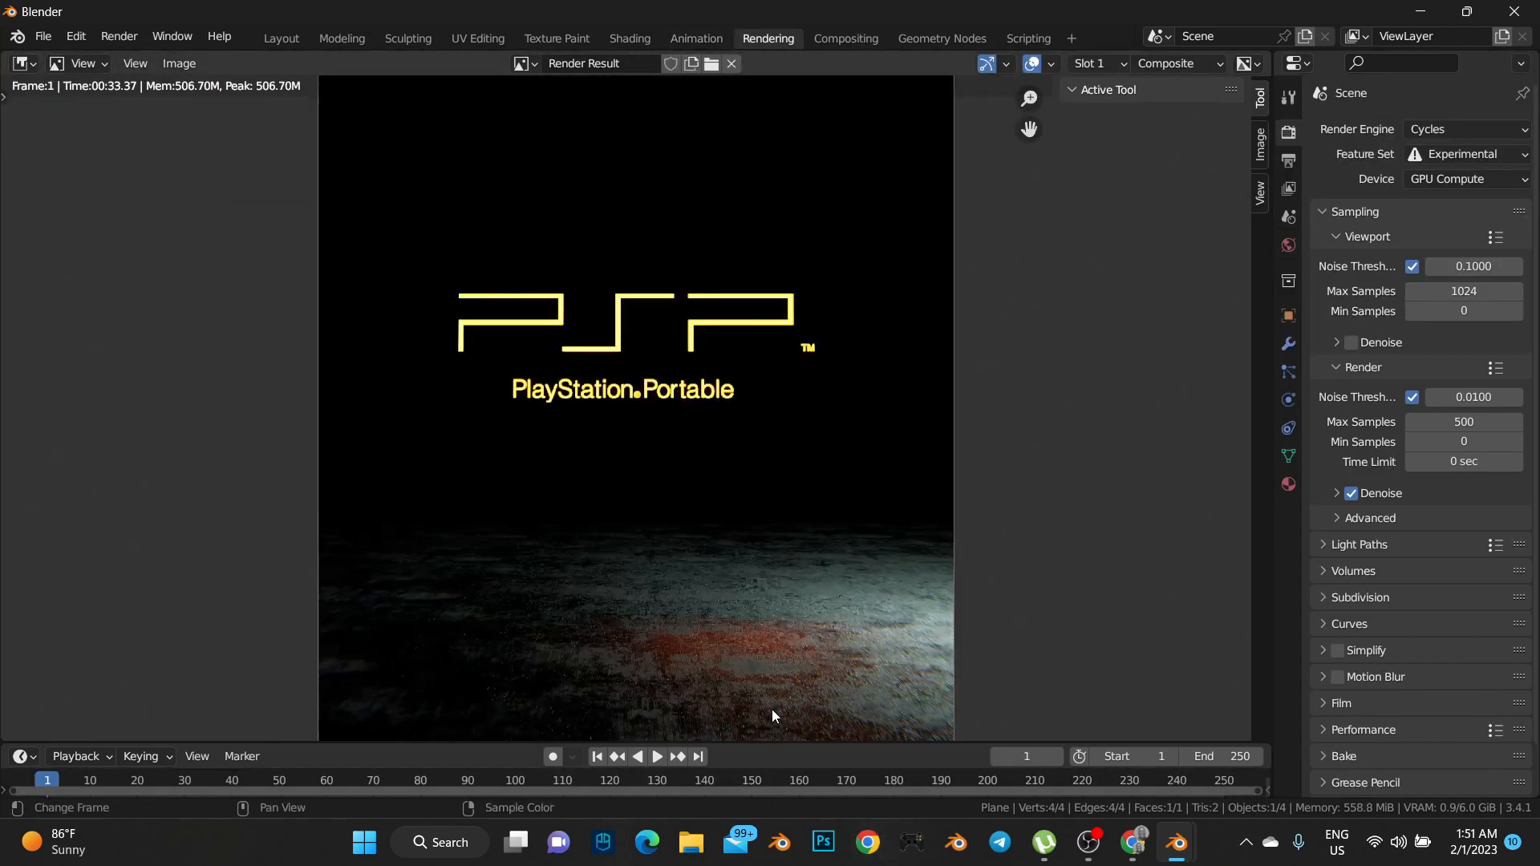
scroll(771, 708, up, 1)
middle_drag(923, 519, 937, 246)
scroll(837, 675, up, 3)
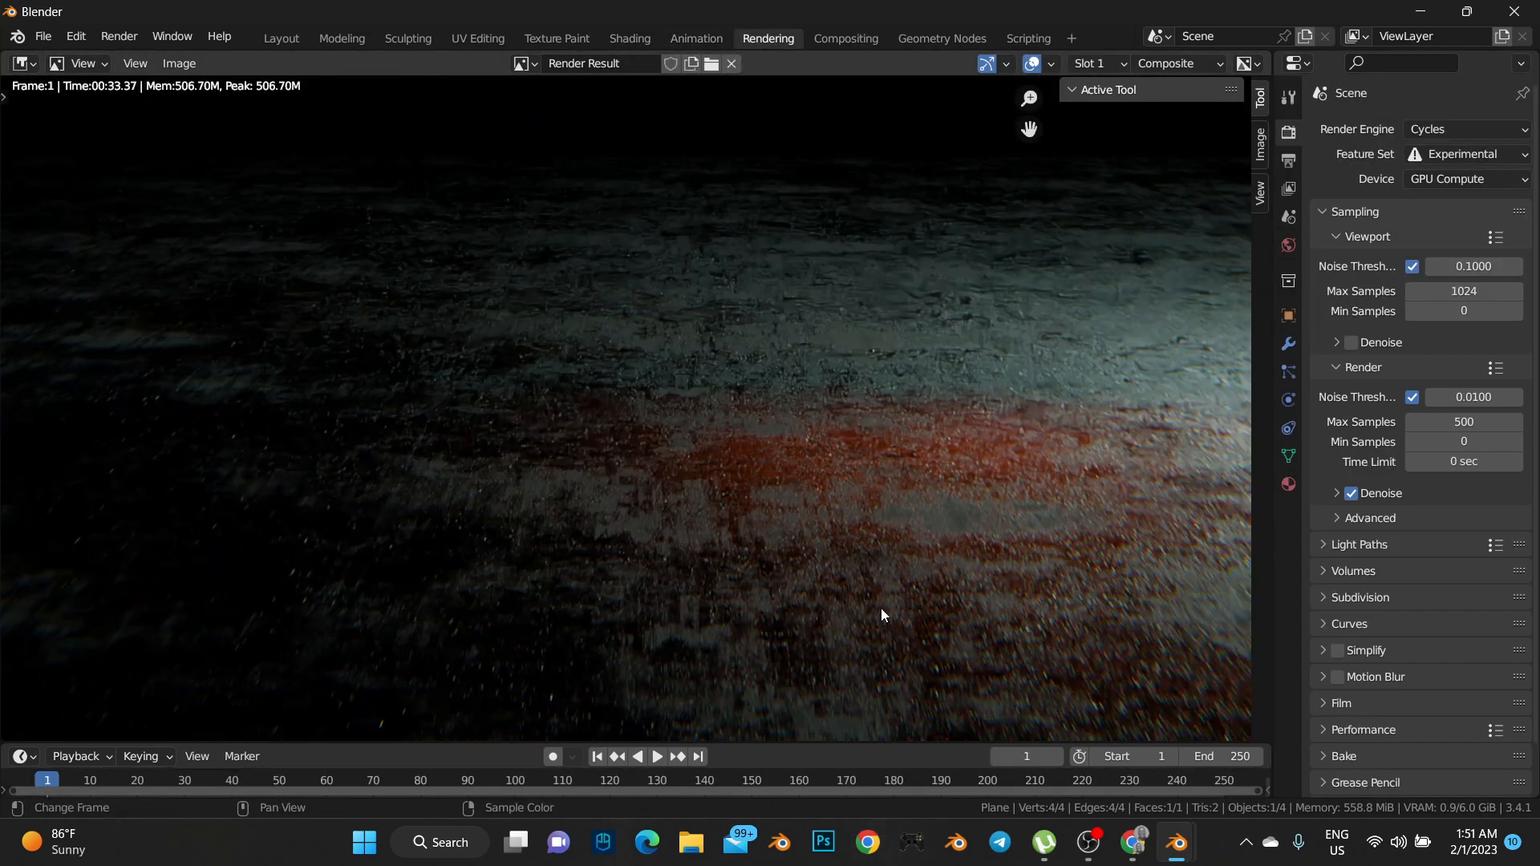
scroll(882, 609, down, 3)
scroll(834, 585, up, 3)
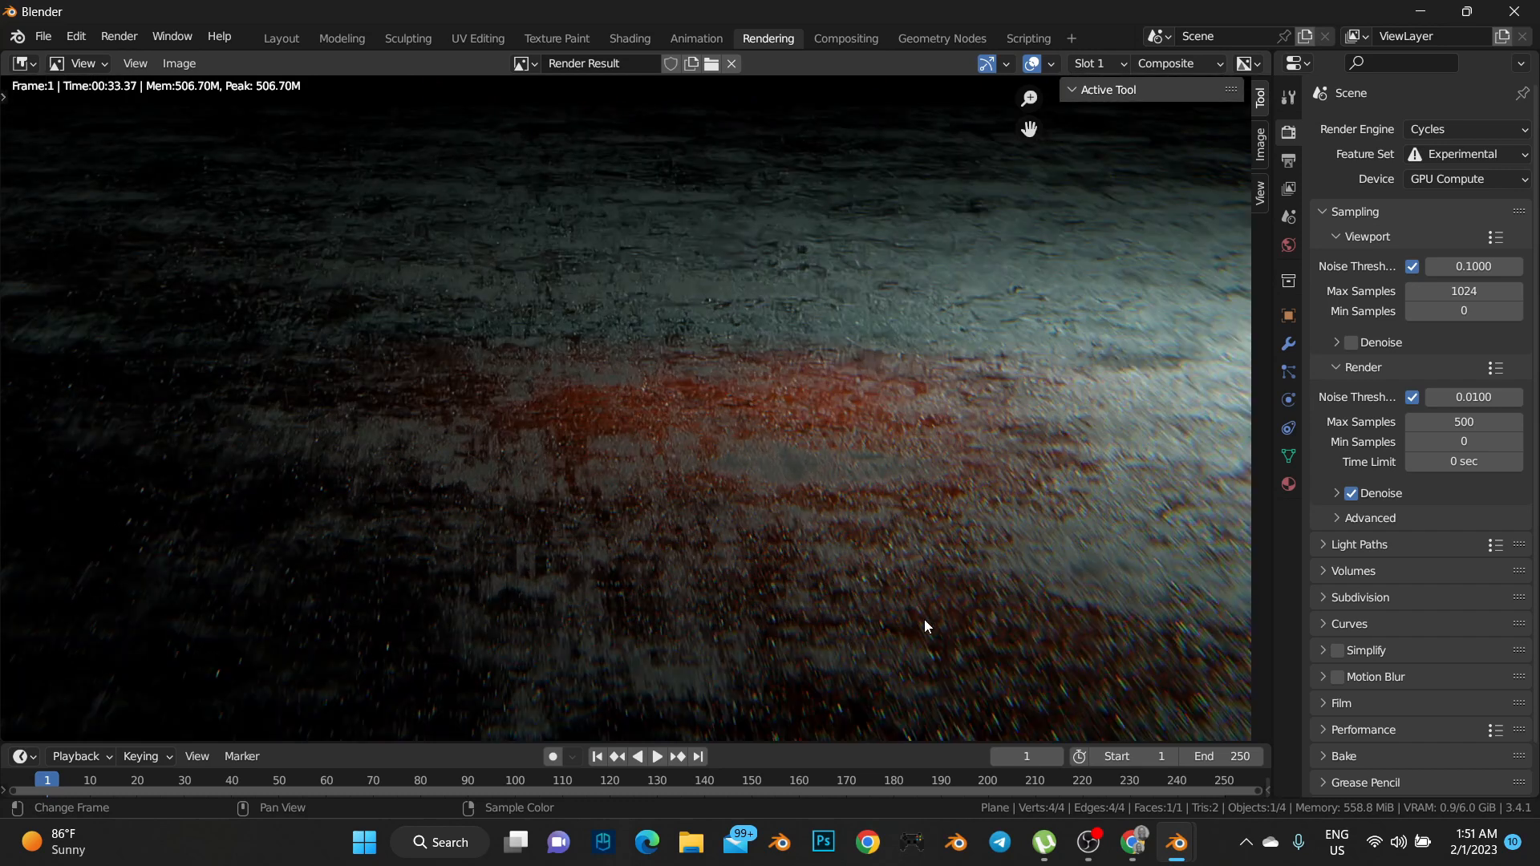
scroll(890, 603, down, 4)
scroll(858, 590, up, 3)
middle_drag(874, 594, 841, 544)
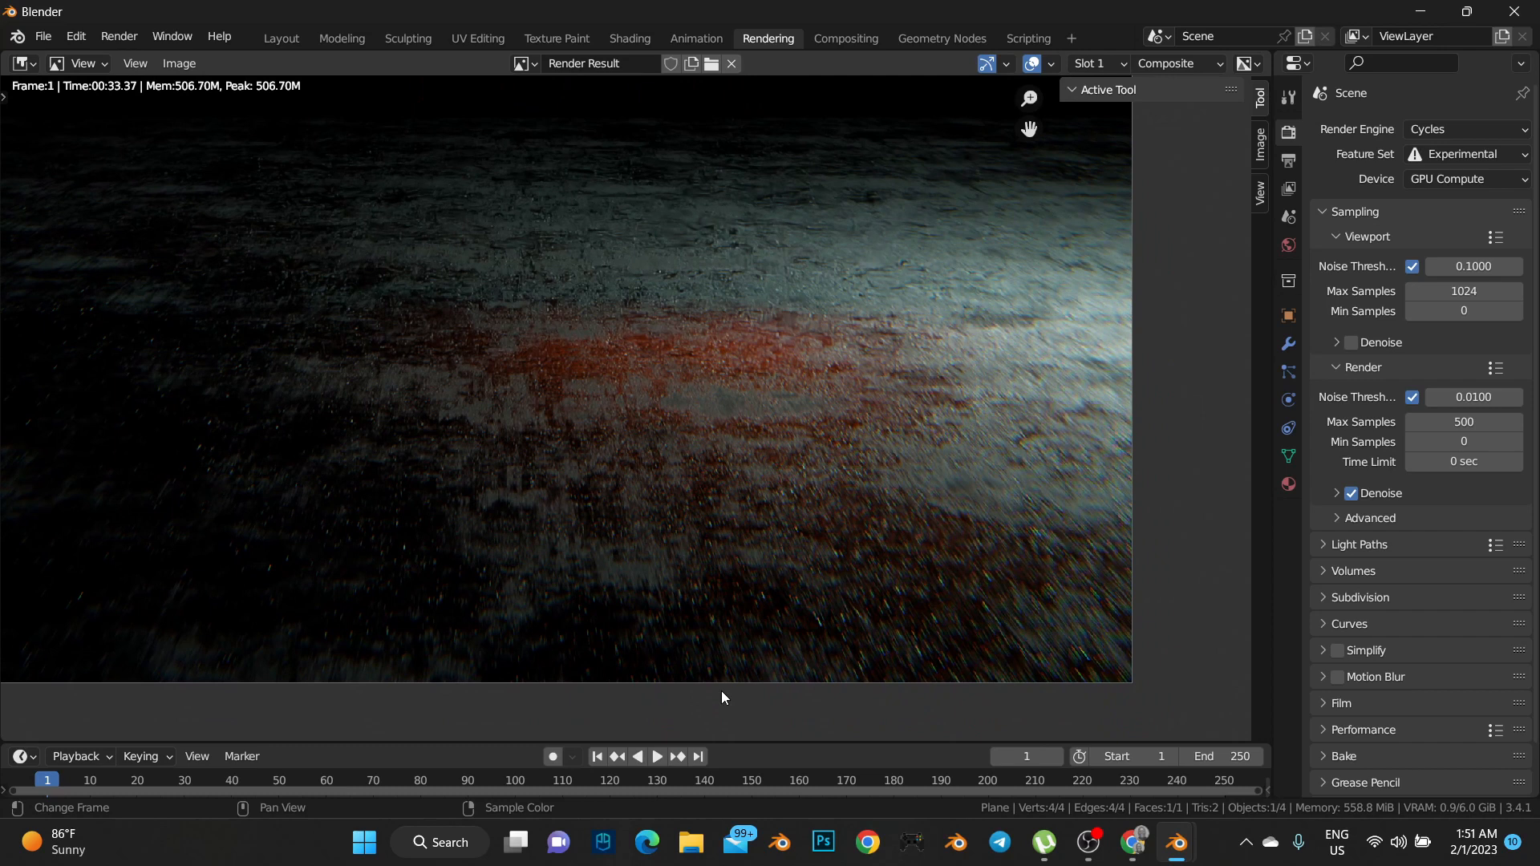
scroll(824, 611, down, 5)
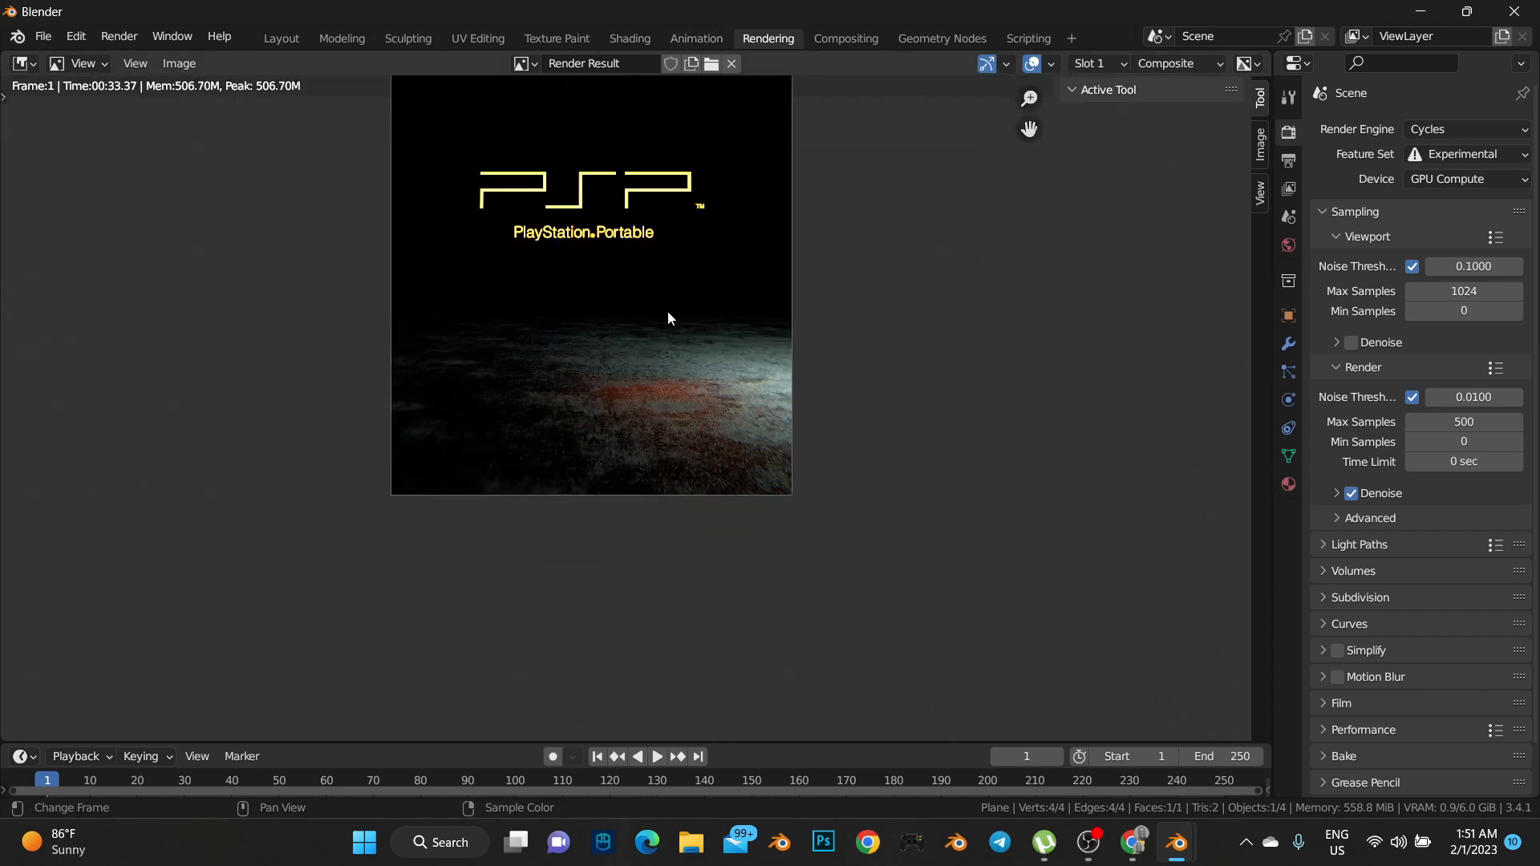
scroll(663, 330, up, 2)
scroll(663, 329, up, 1)
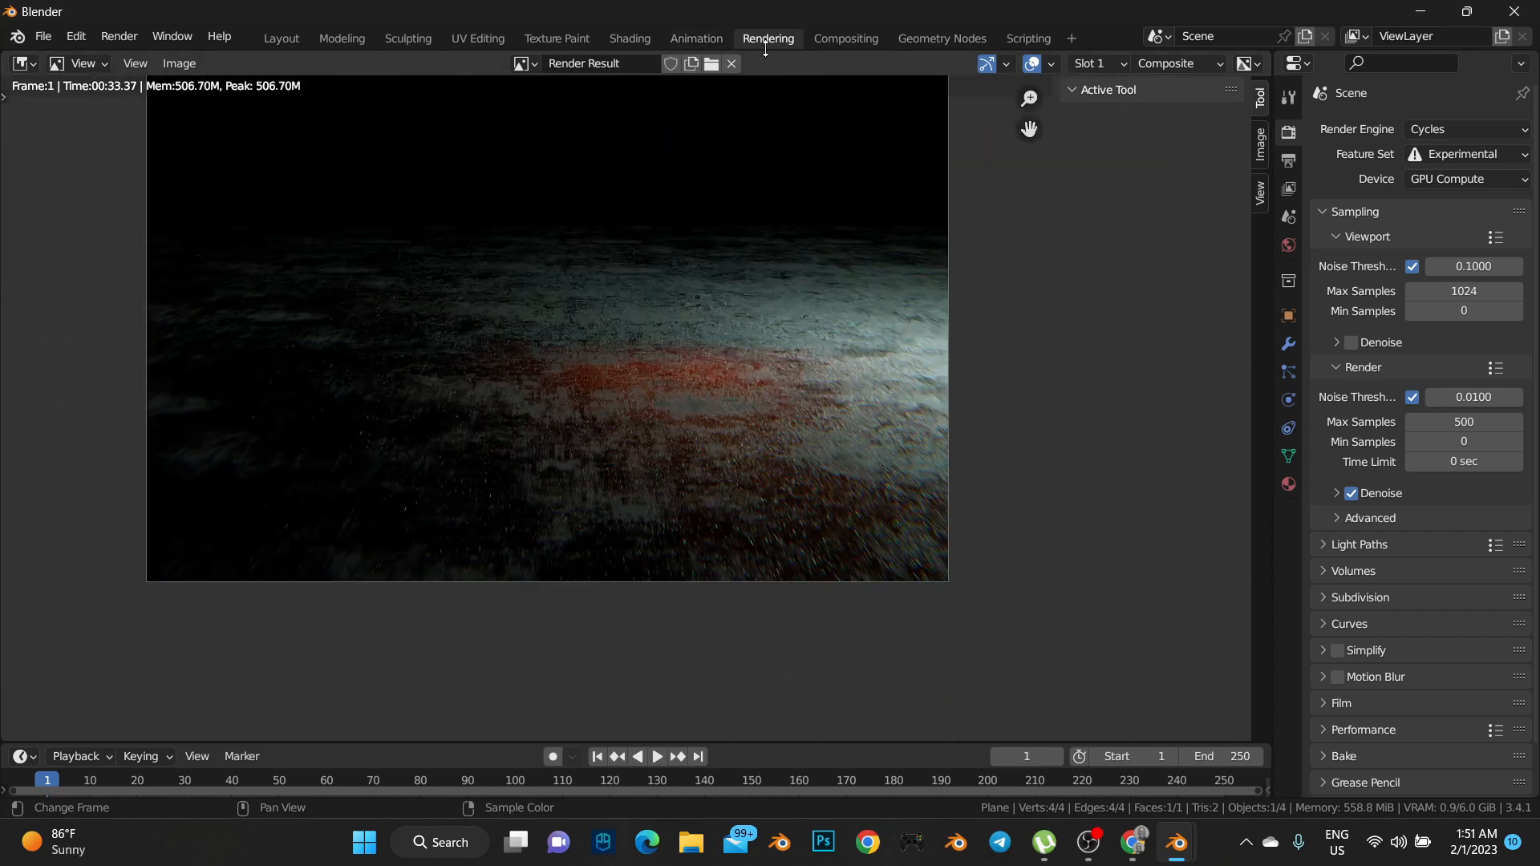
Set the Lens Distortion node's Dispersion to 0.06 and check the effect on the rendered image
click(828, 39)
click(514, 398)
click(514, 398)
key(BackSpace)
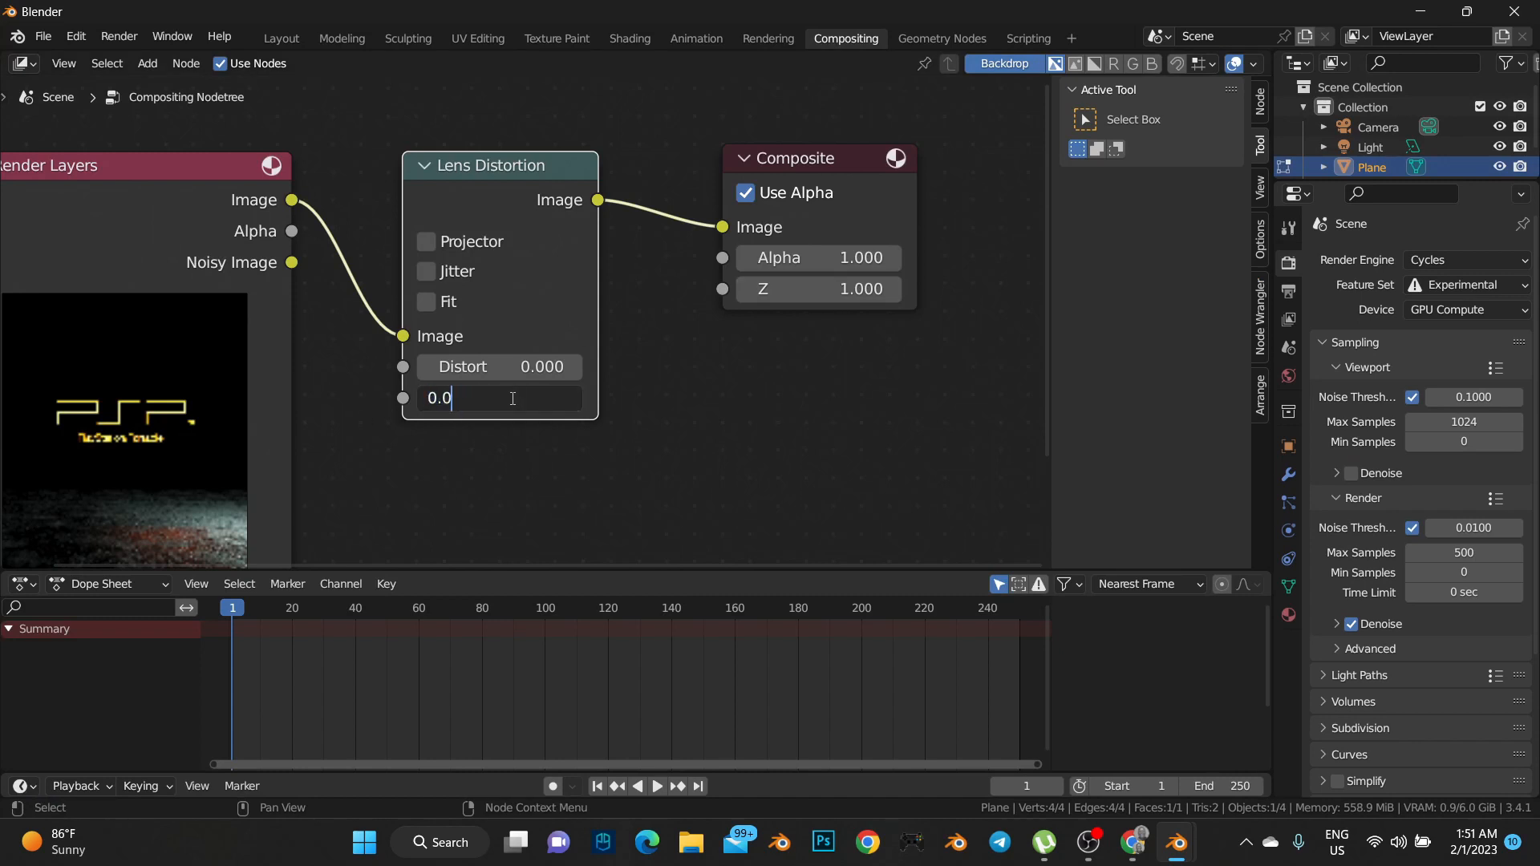
text(6)
key(Return)
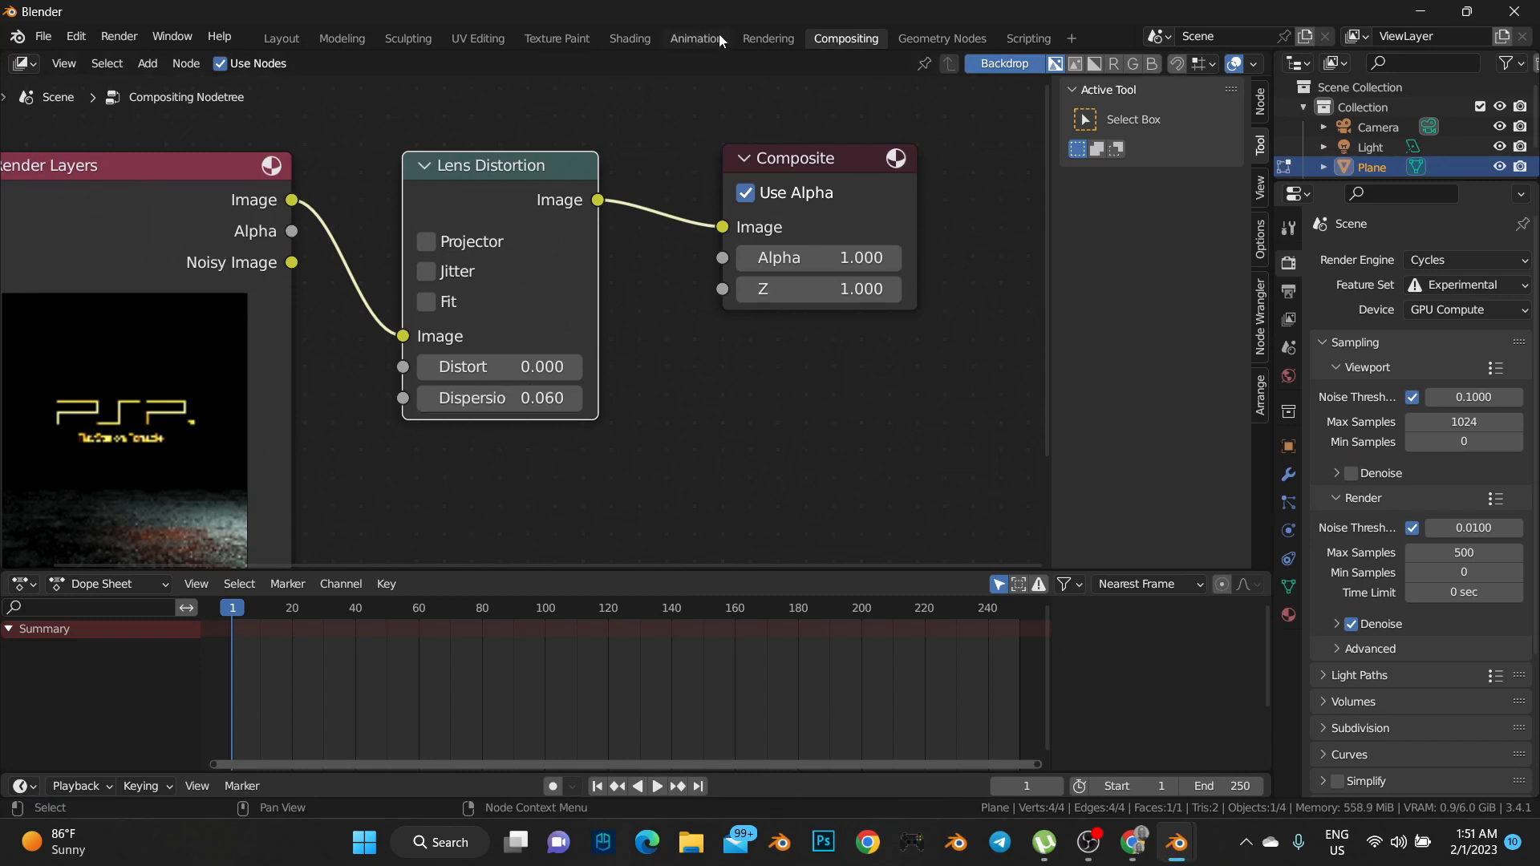
click(764, 37)
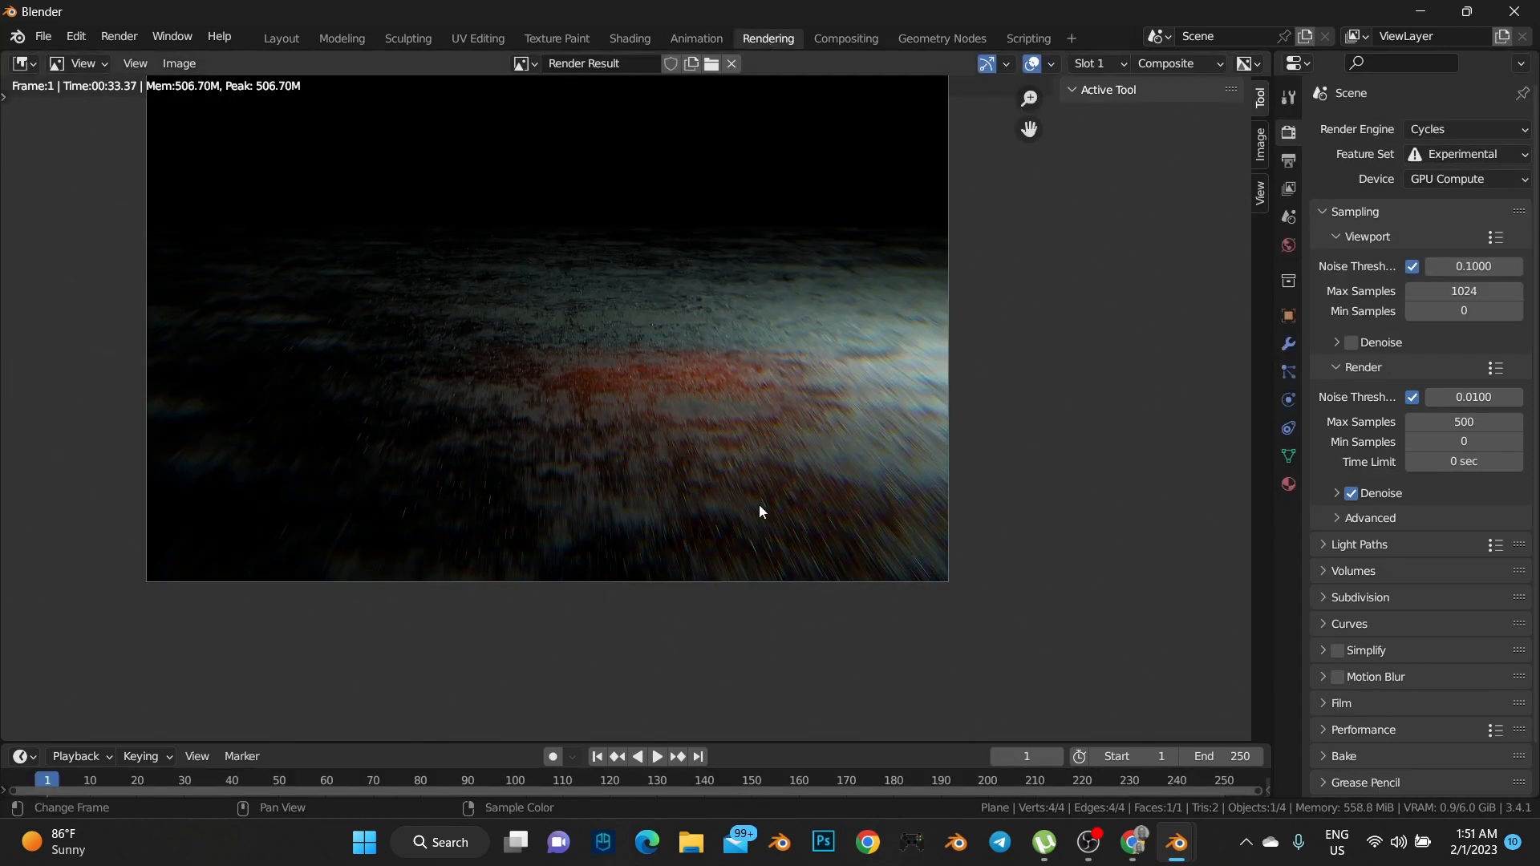
scroll(759, 503, up, 3)
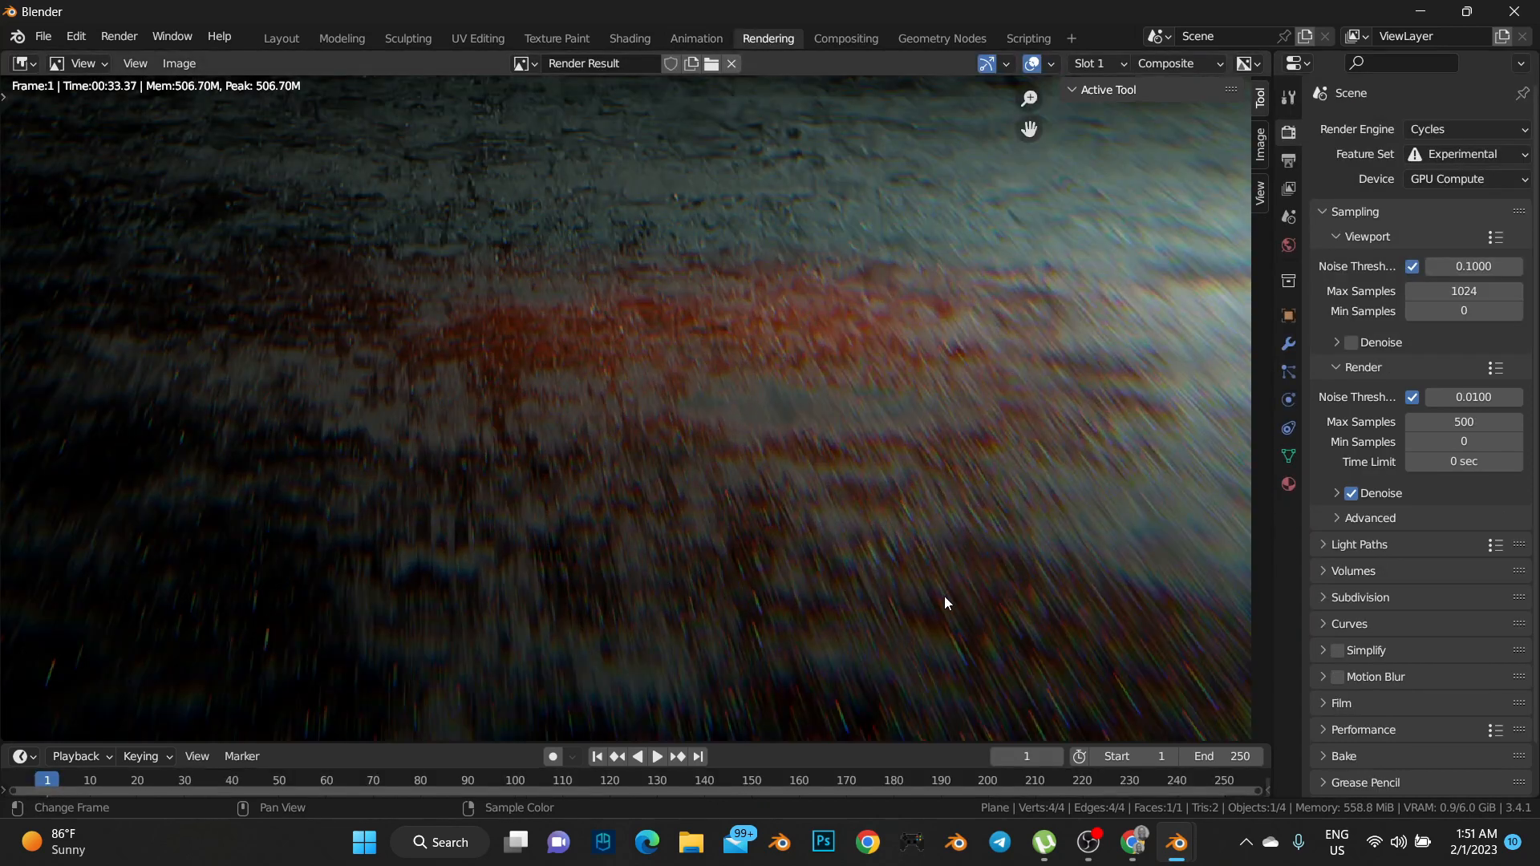
scroll(717, 464, down, 8)
scroll(741, 539, up, 4)
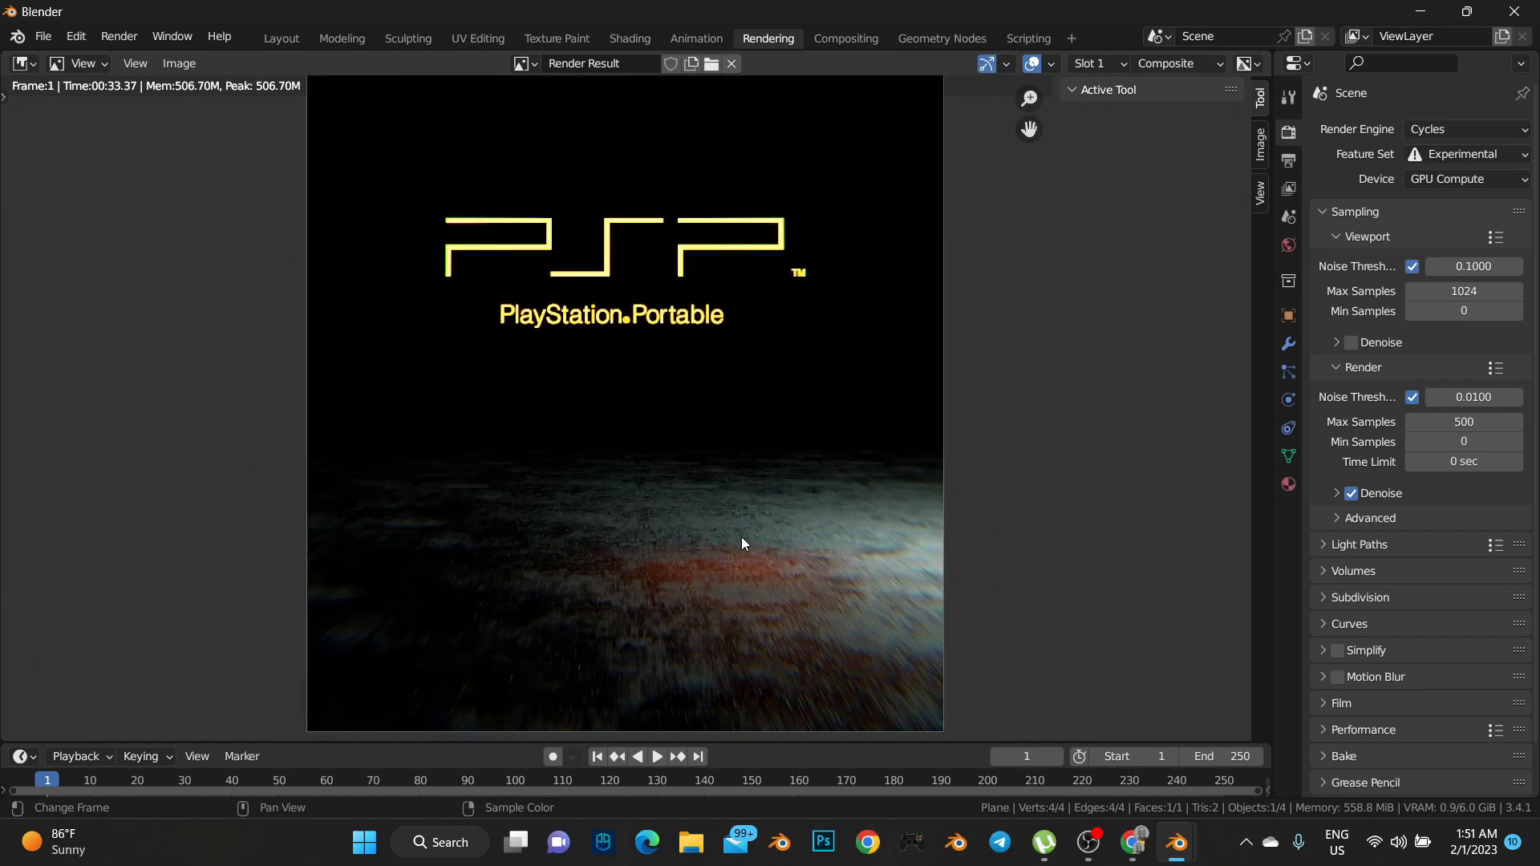
scroll(757, 485, up, 2)
scroll(757, 485, down, 3)
scroll(757, 484, up, 1)
Set the Lens Distortion node's Dispersion back to 0.02 in the compositor
click(834, 39)
click(545, 399)
text(0.06)
key(BackSpace)
text(2)
key(Return)
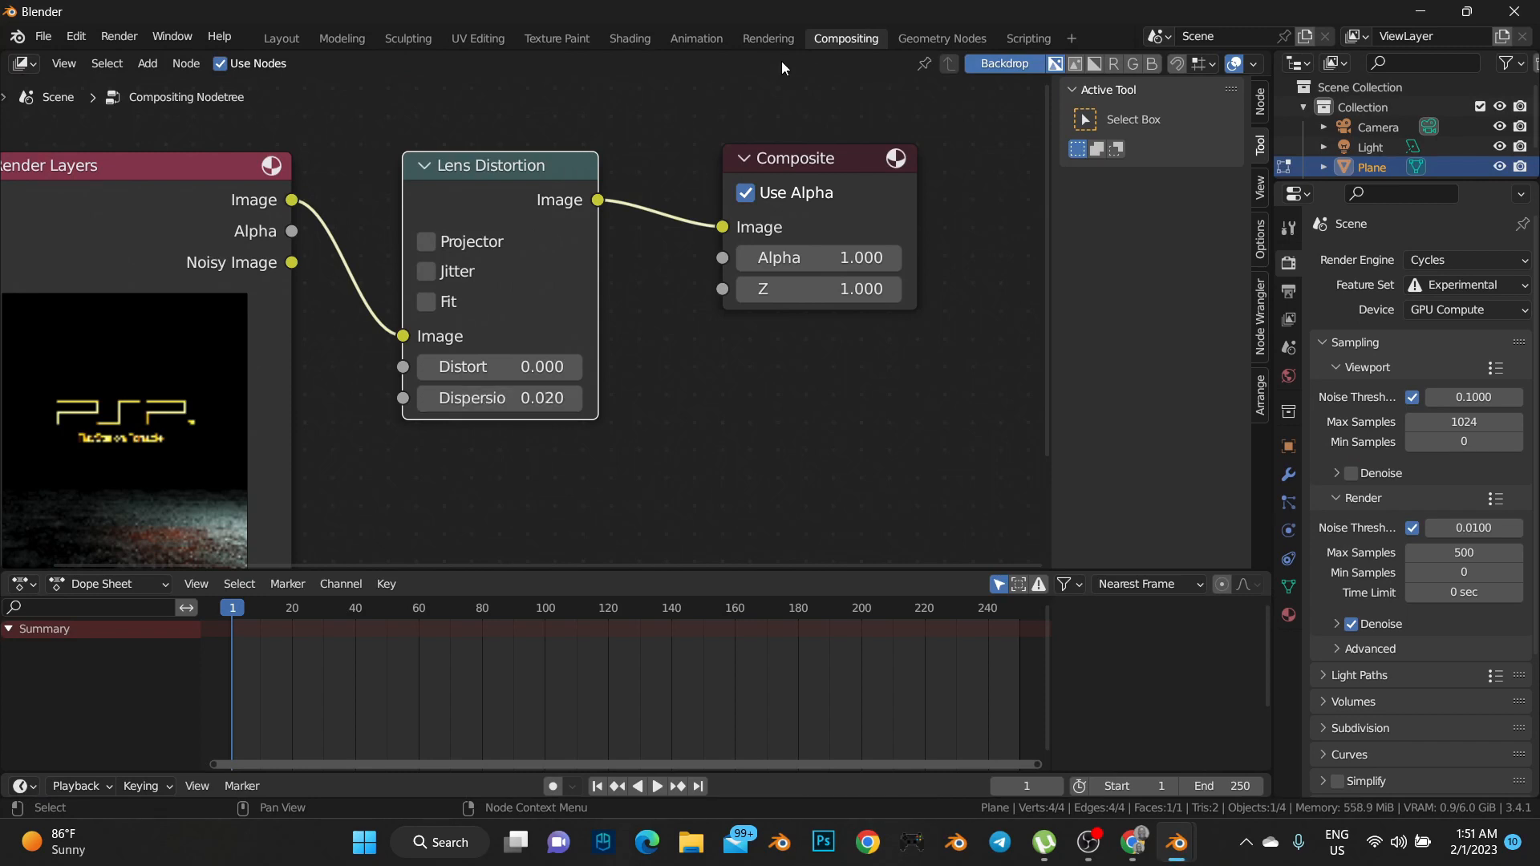
Inspect the rendered image again with the reduced dispersion, focusing on the red and bright areas of the asphalt
click(772, 40)
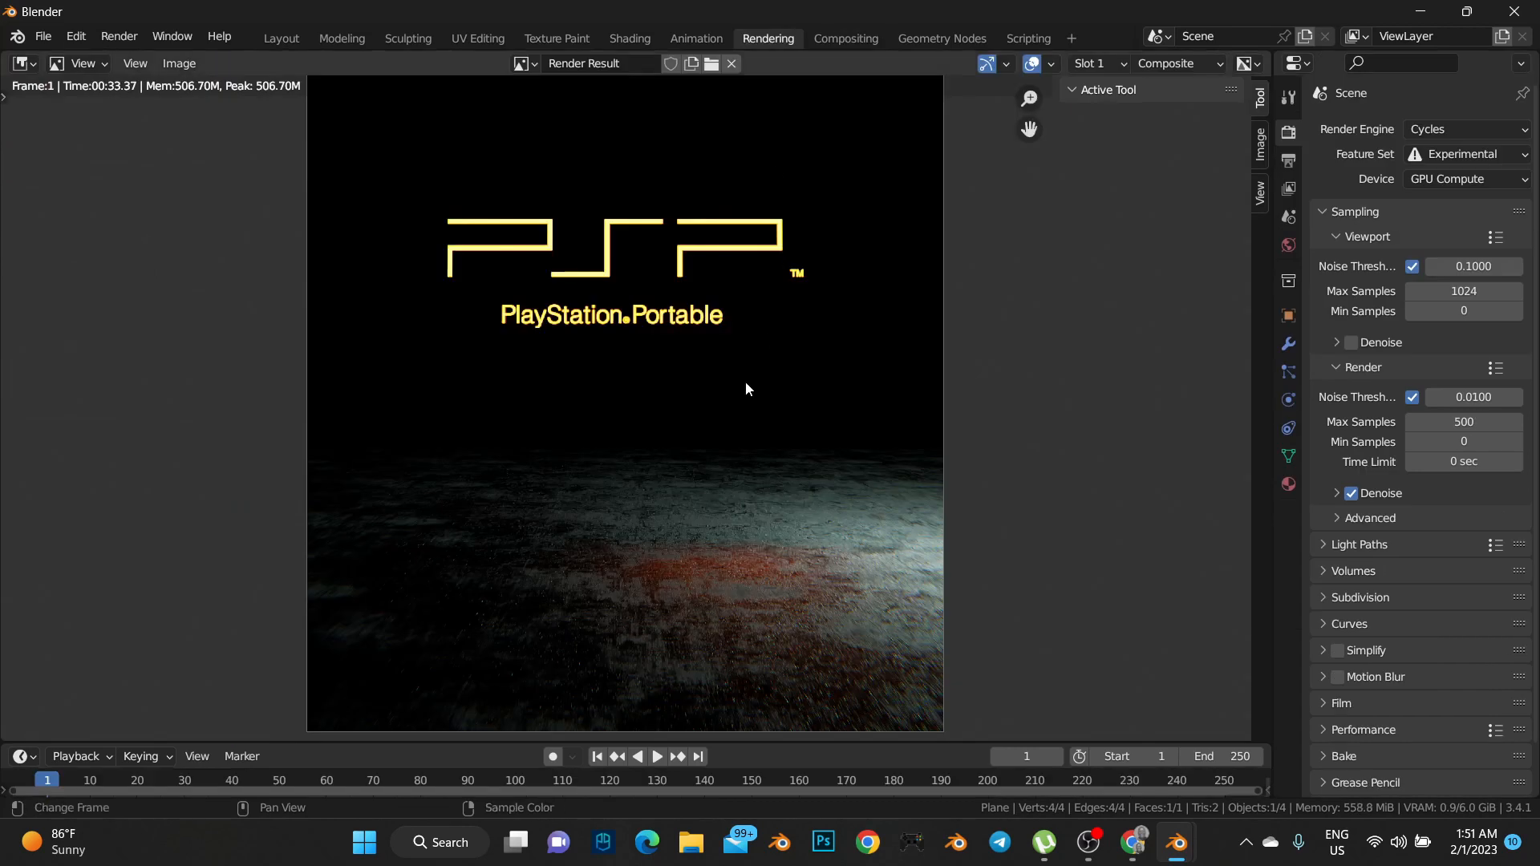
scroll(844, 640, up, 2)
middle_drag(844, 640, 844, 372)
scroll(845, 372, down, 3)
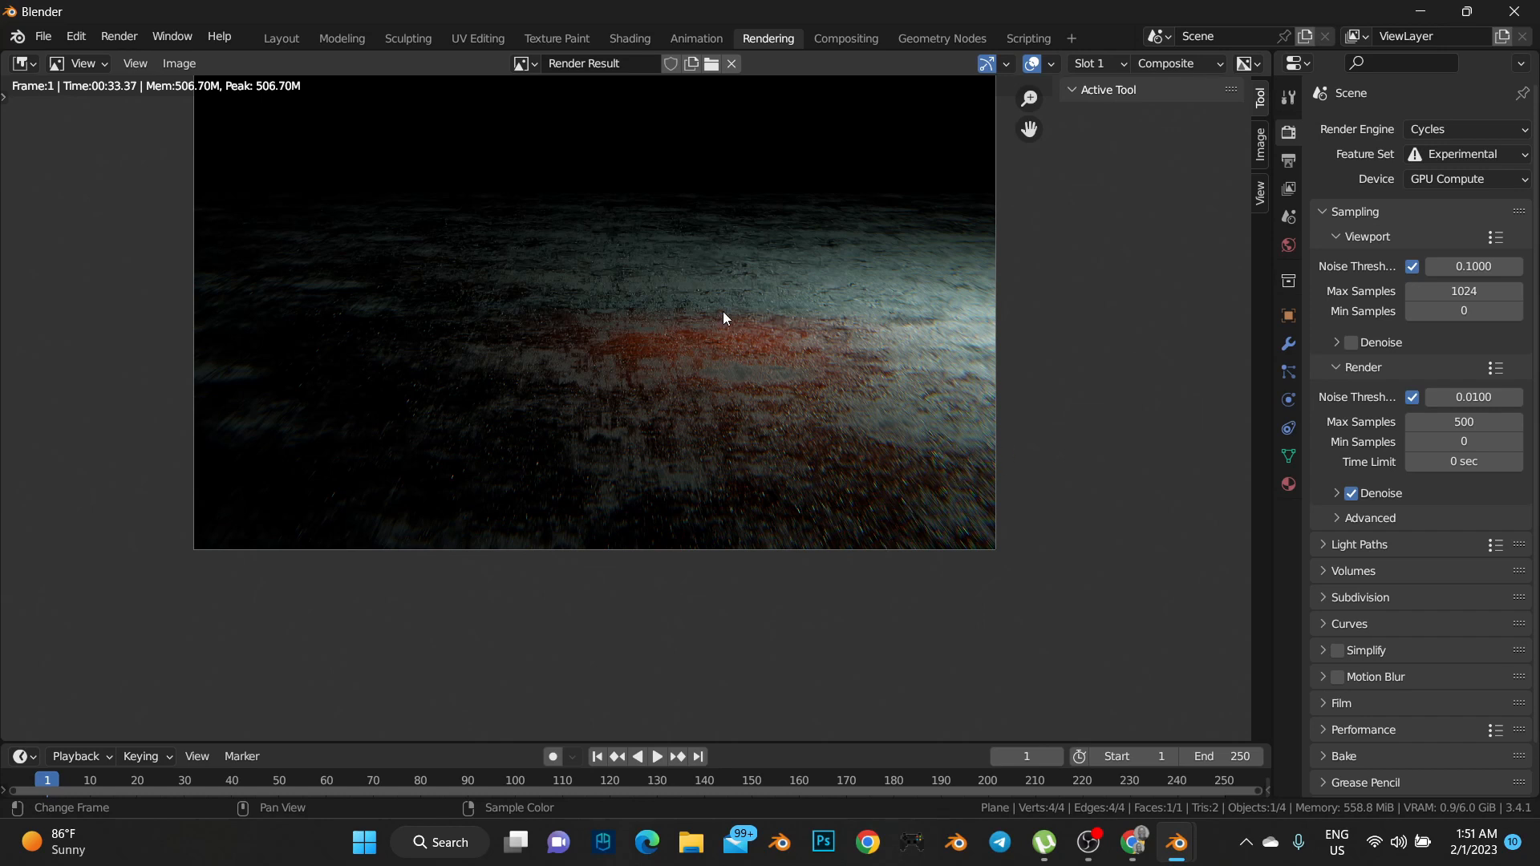
scroll(818, 535, up, 1)
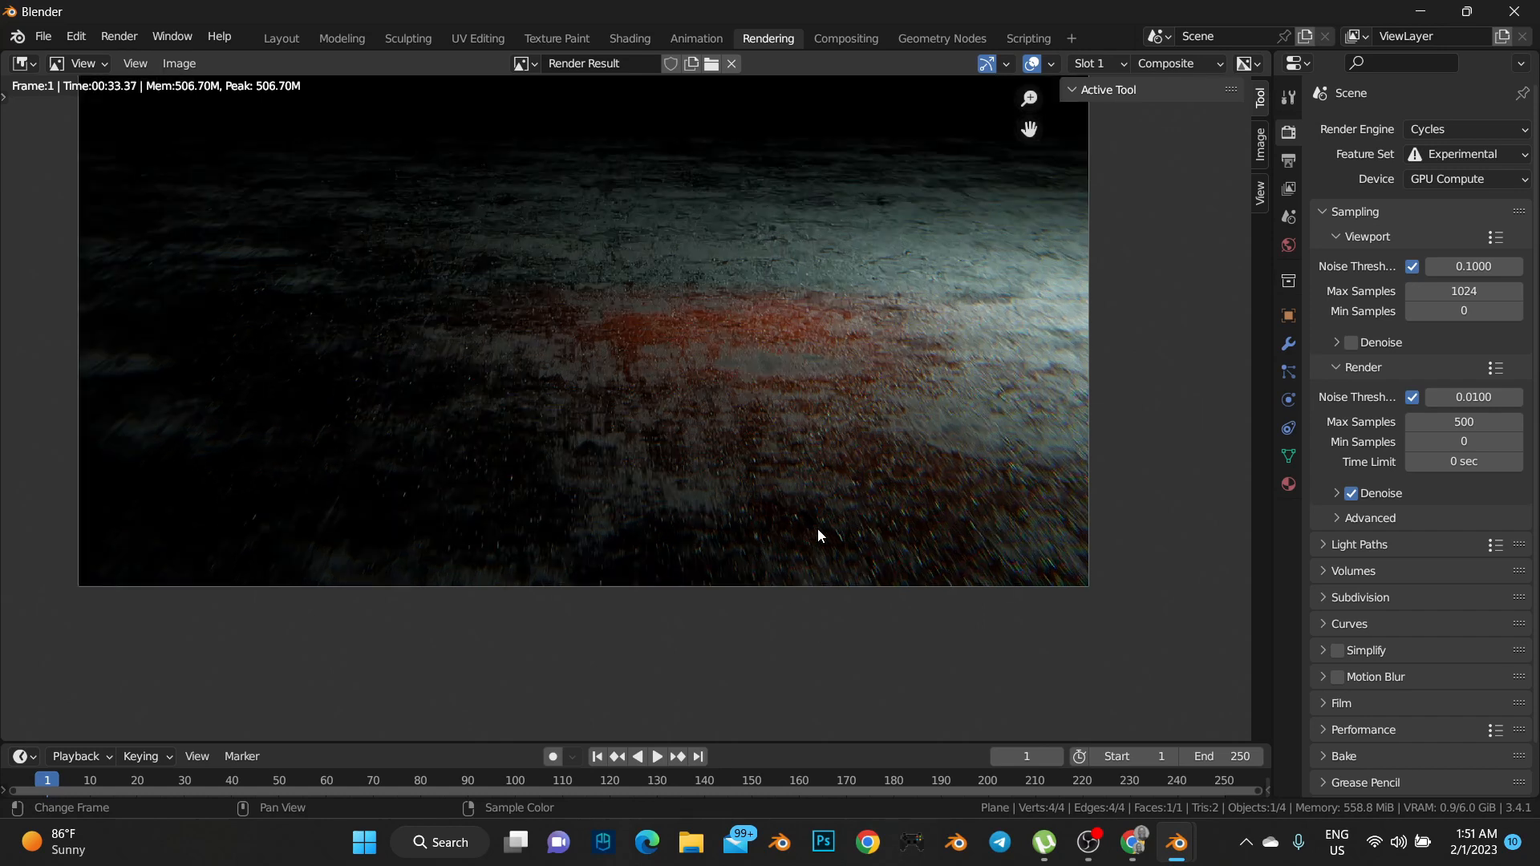
scroll(952, 523, up, 2)
scroll(953, 523, down, 3)
scroll(952, 523, up, 3)
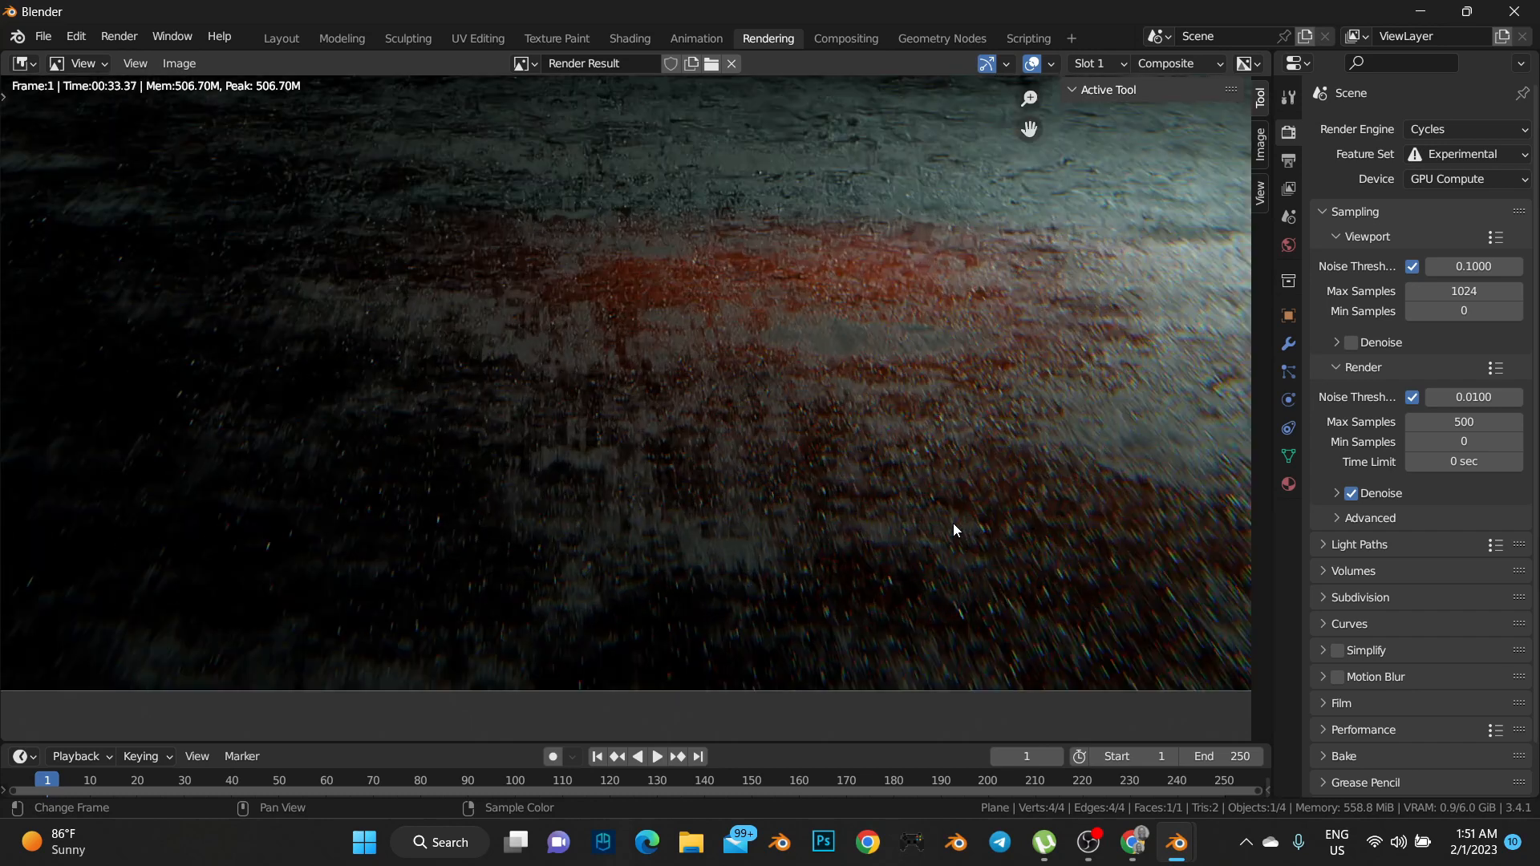
scroll(817, 642, down, 4)
scroll(835, 571, up, 2)
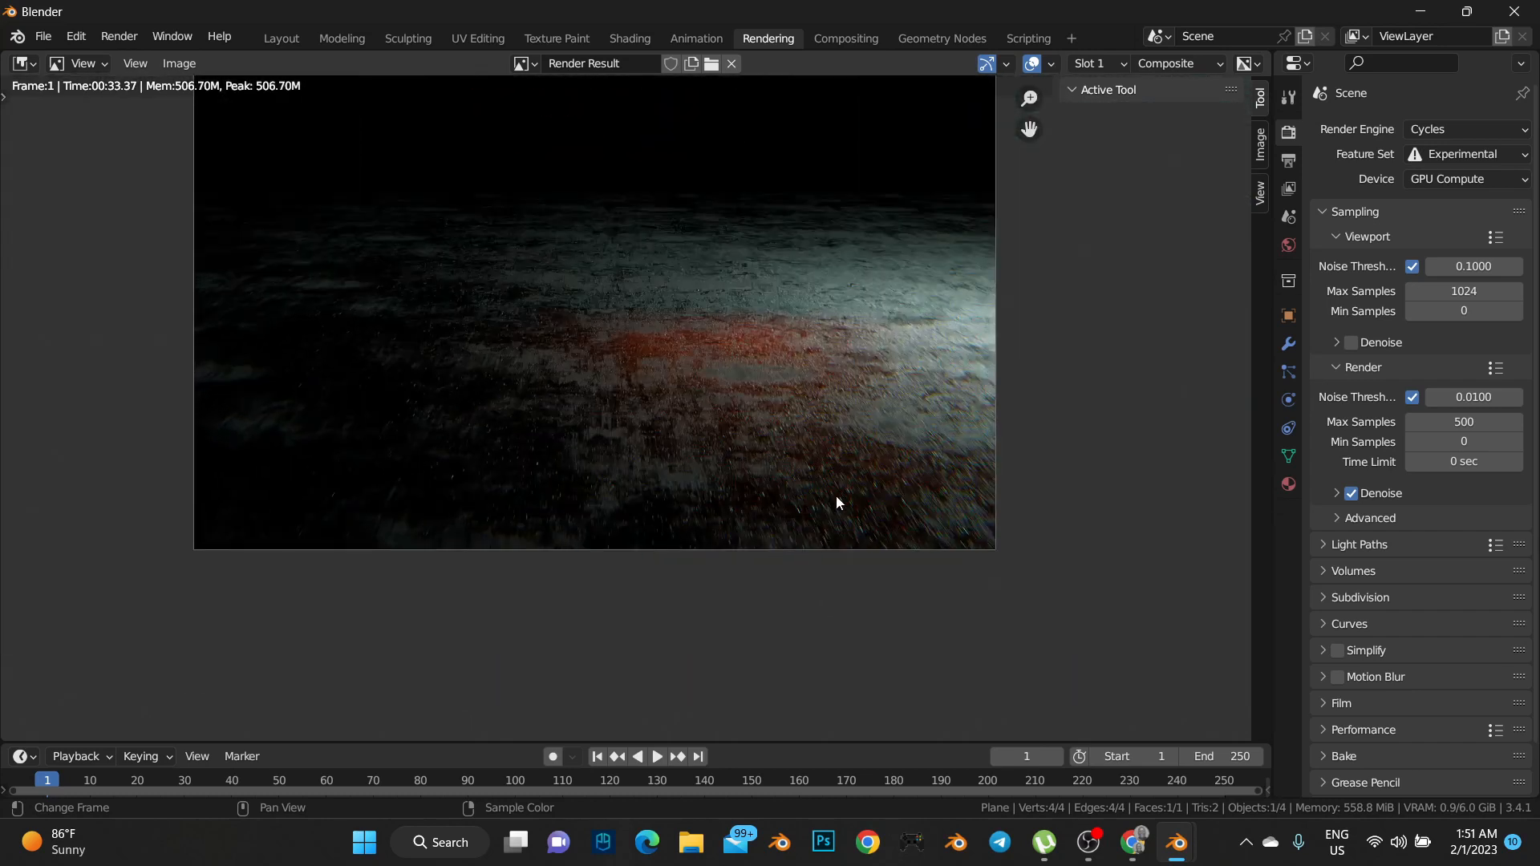
Add a Glare node on the link between the Lens Distortion and Composite nodes, and move the Composite node clear of it
click(846, 39)
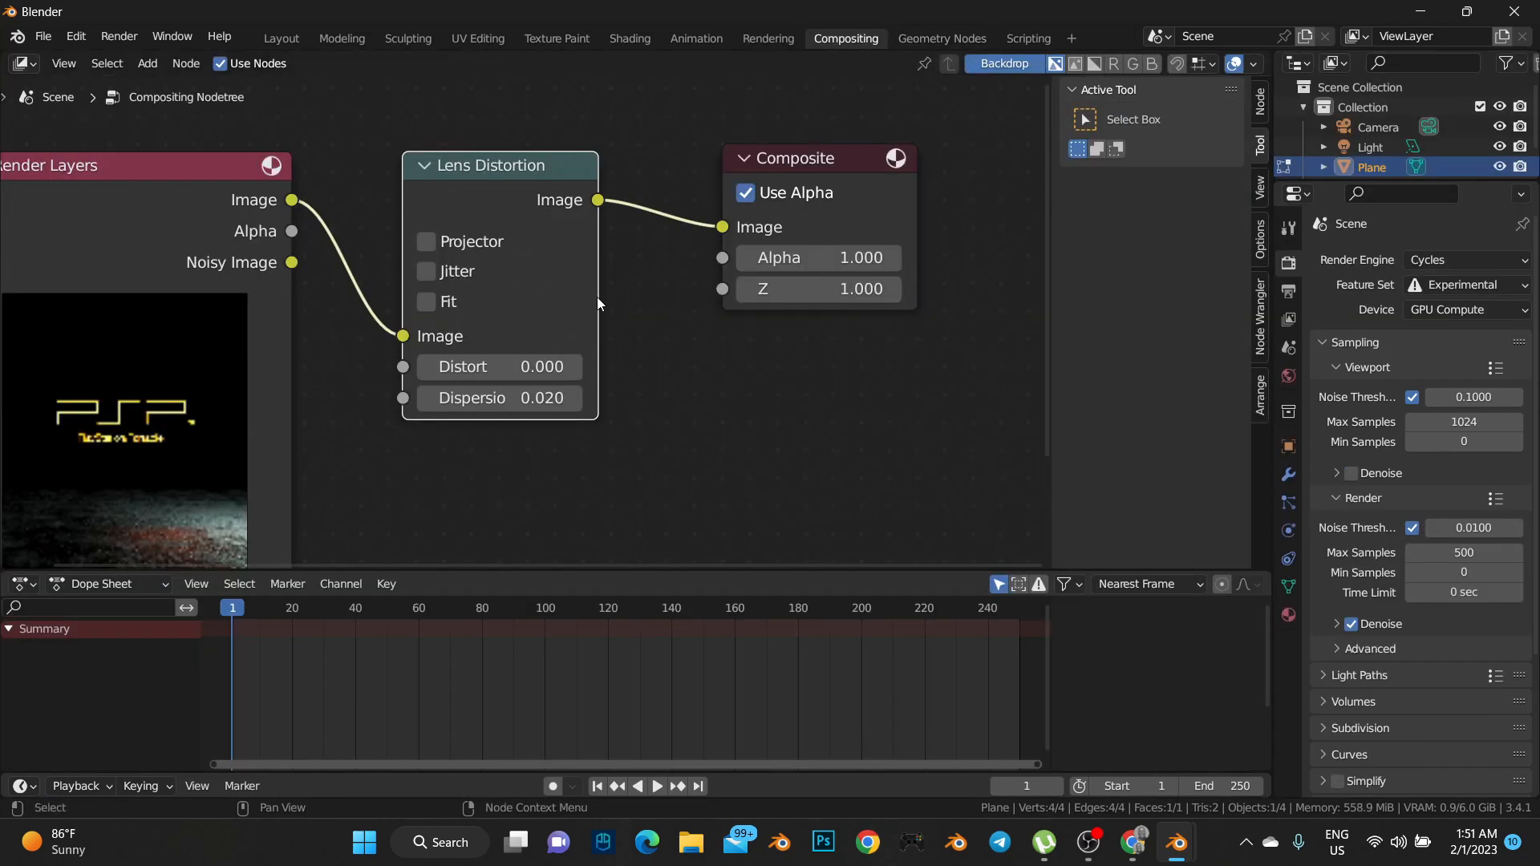
key(shift+a)
click(729, 338)
text(glare)
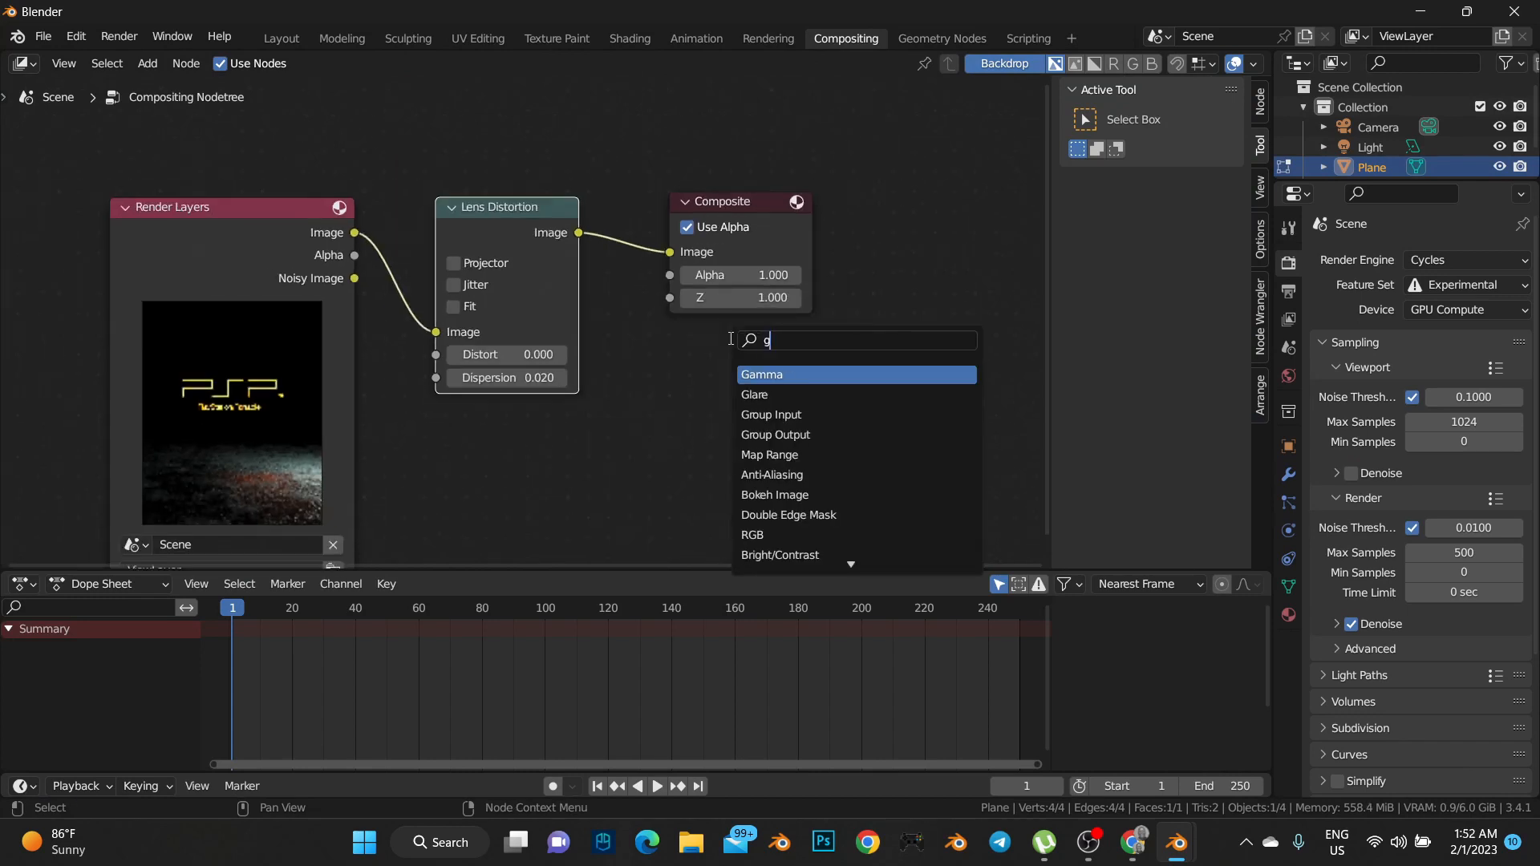
key(Return)
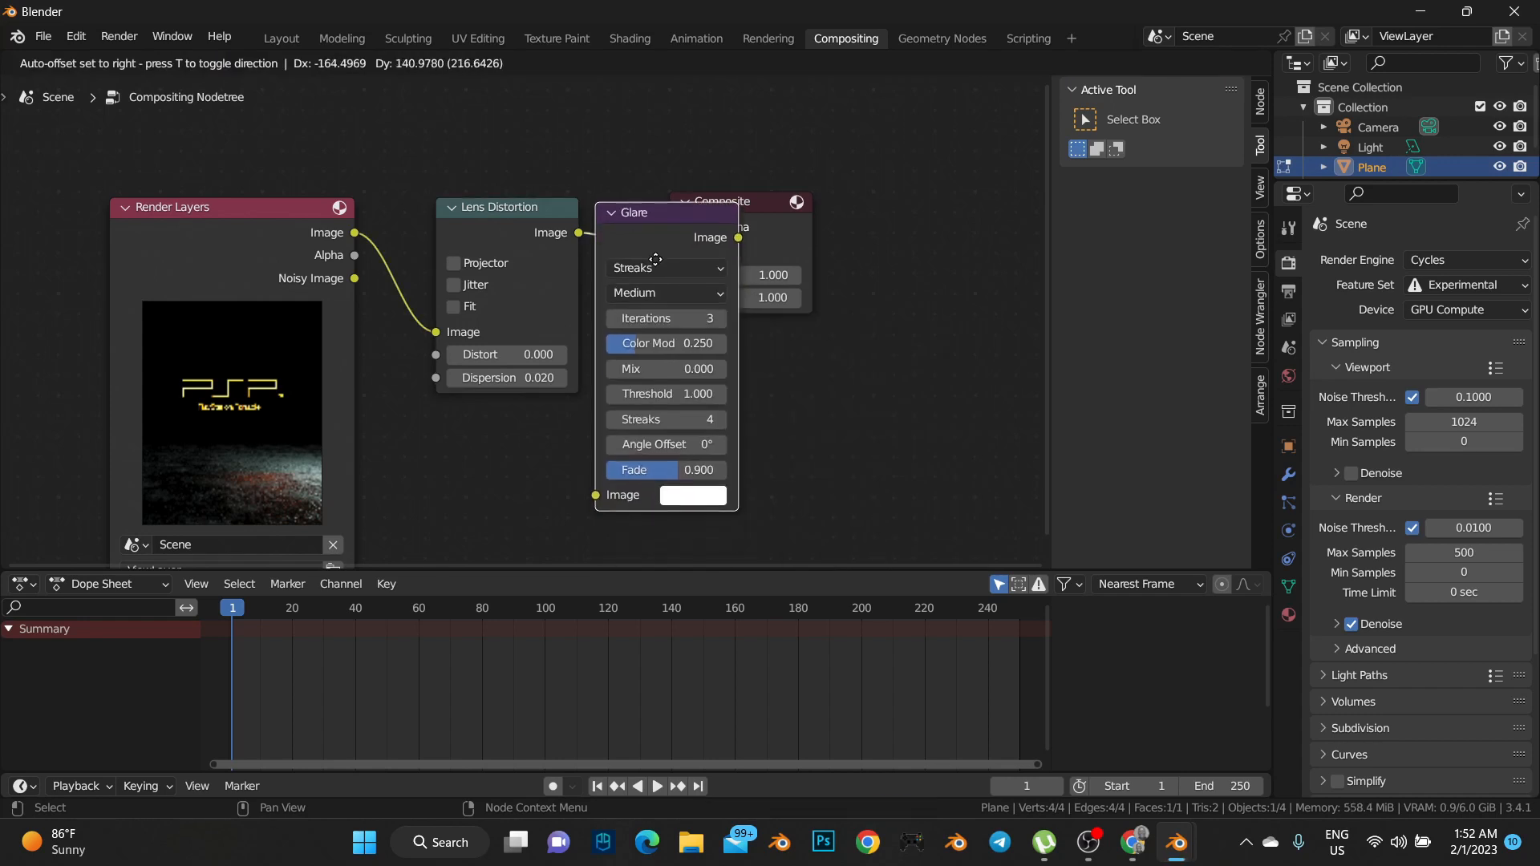
click(719, 264)
click(942, 200)
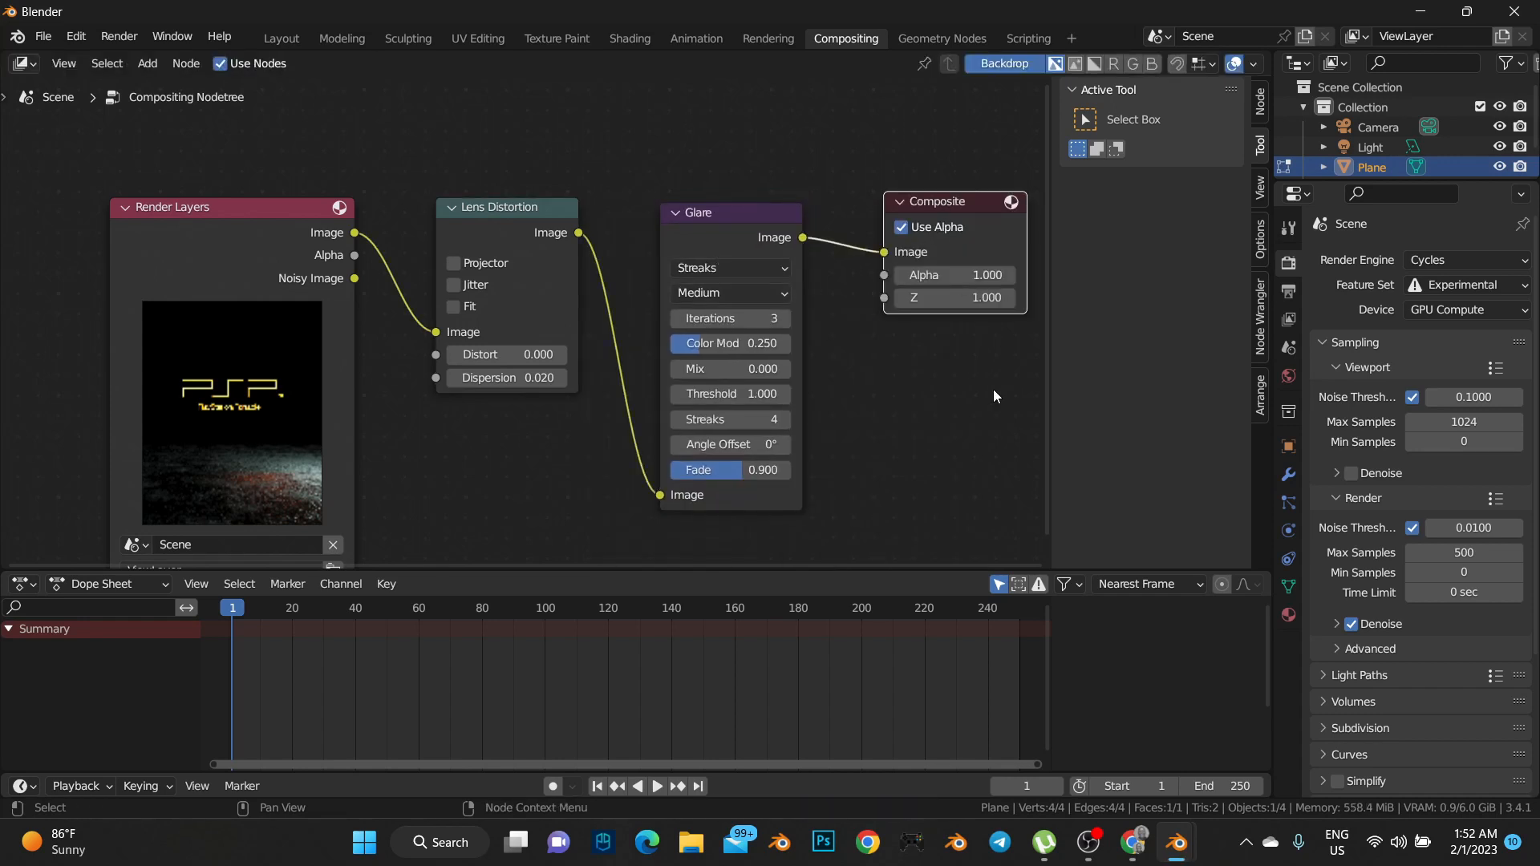
middle_drag(943, 274, 809, 226)
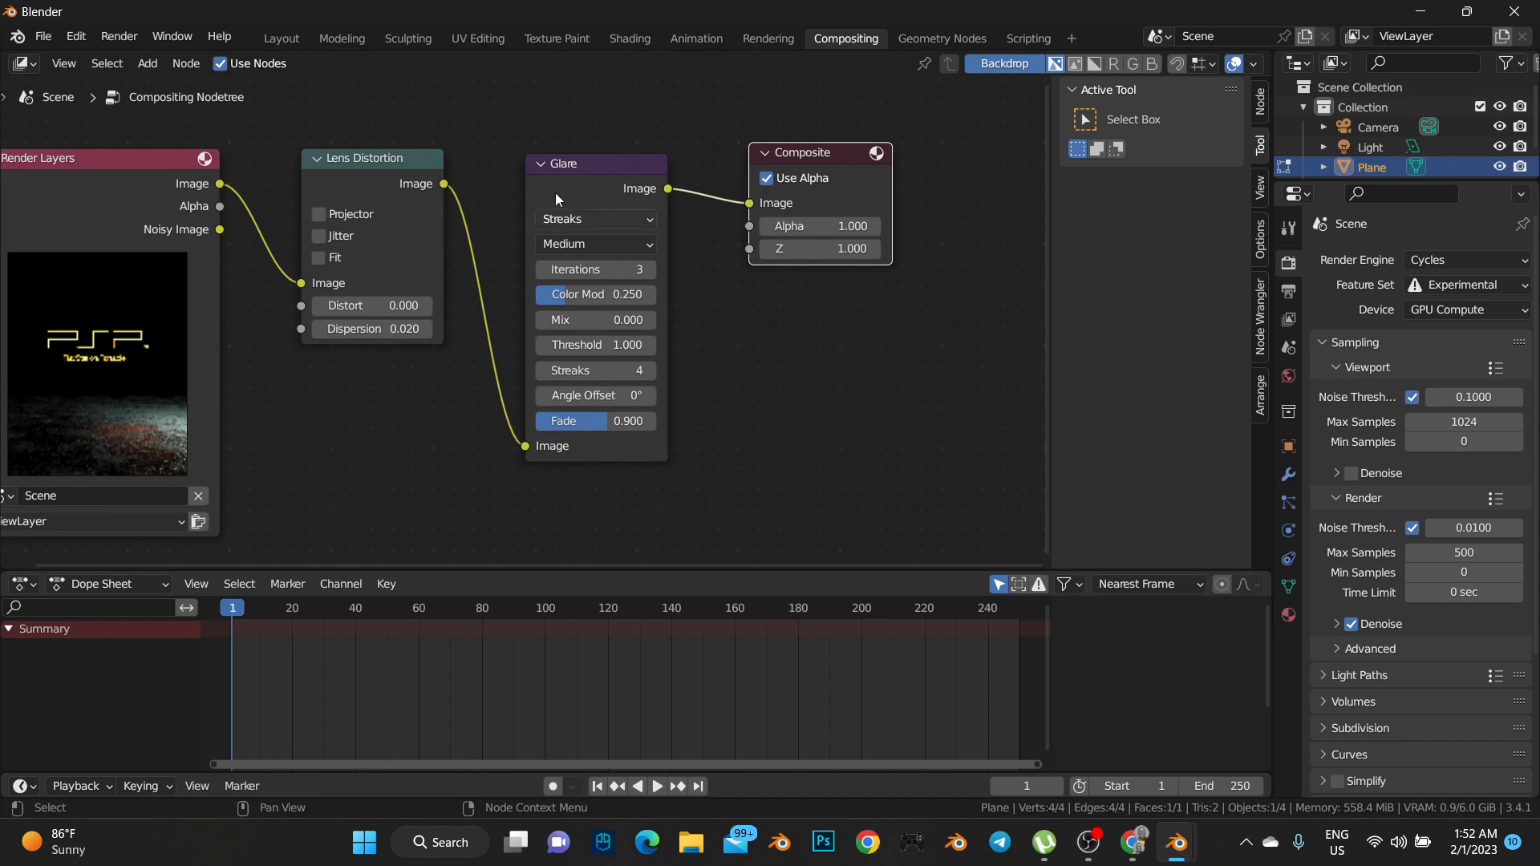
Examine the Streaks glare on the PSP logo and the asphalt in the rendered image
click(764, 37)
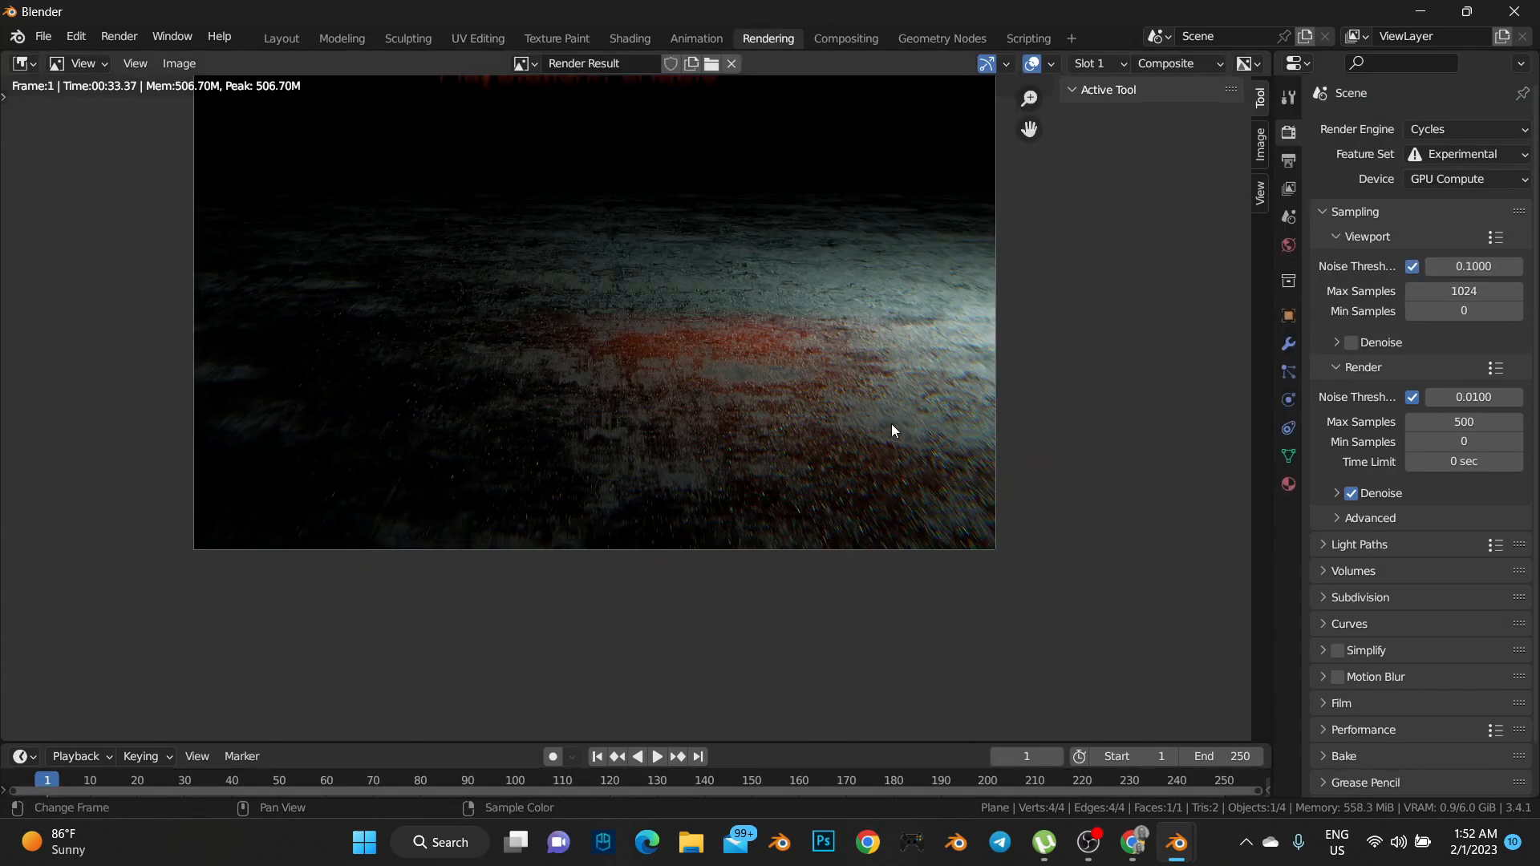
scroll(691, 350, up, 5)
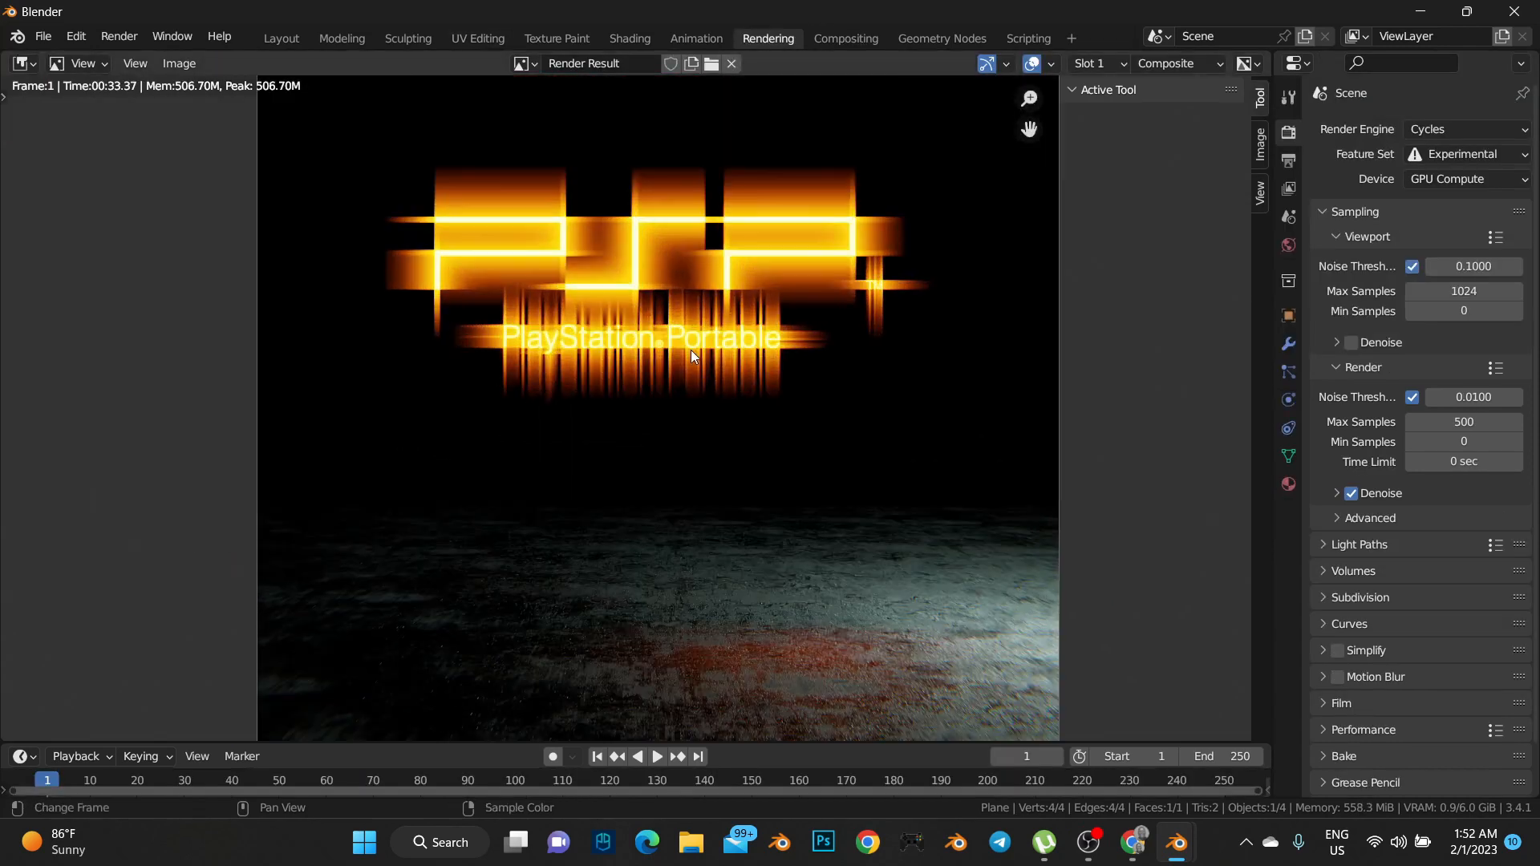
middle_drag(696, 315, 703, 391)
scroll(714, 402, up, 3)
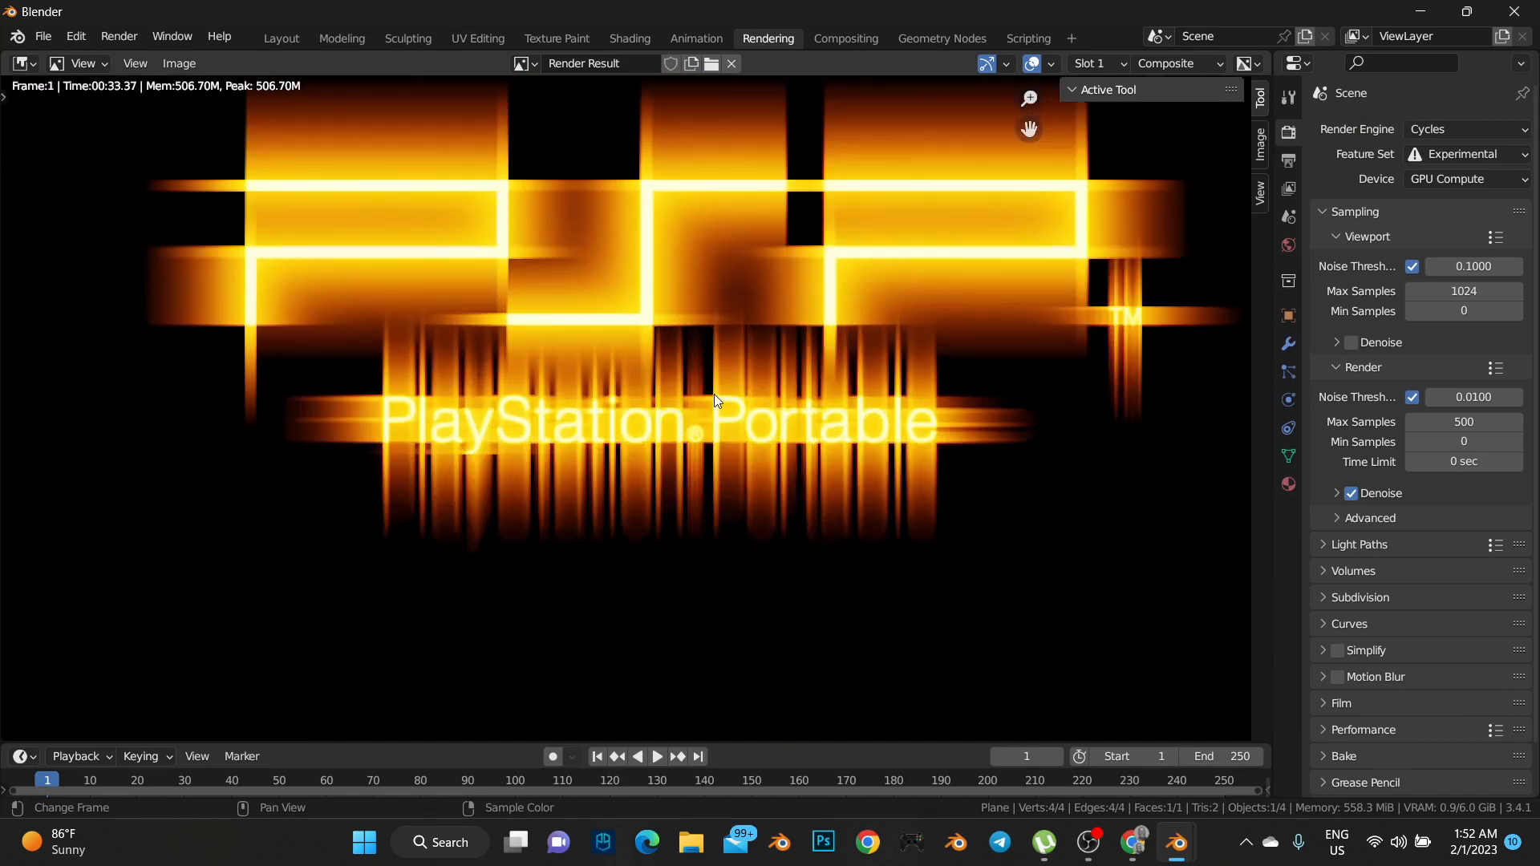
scroll(714, 393, down, 4)
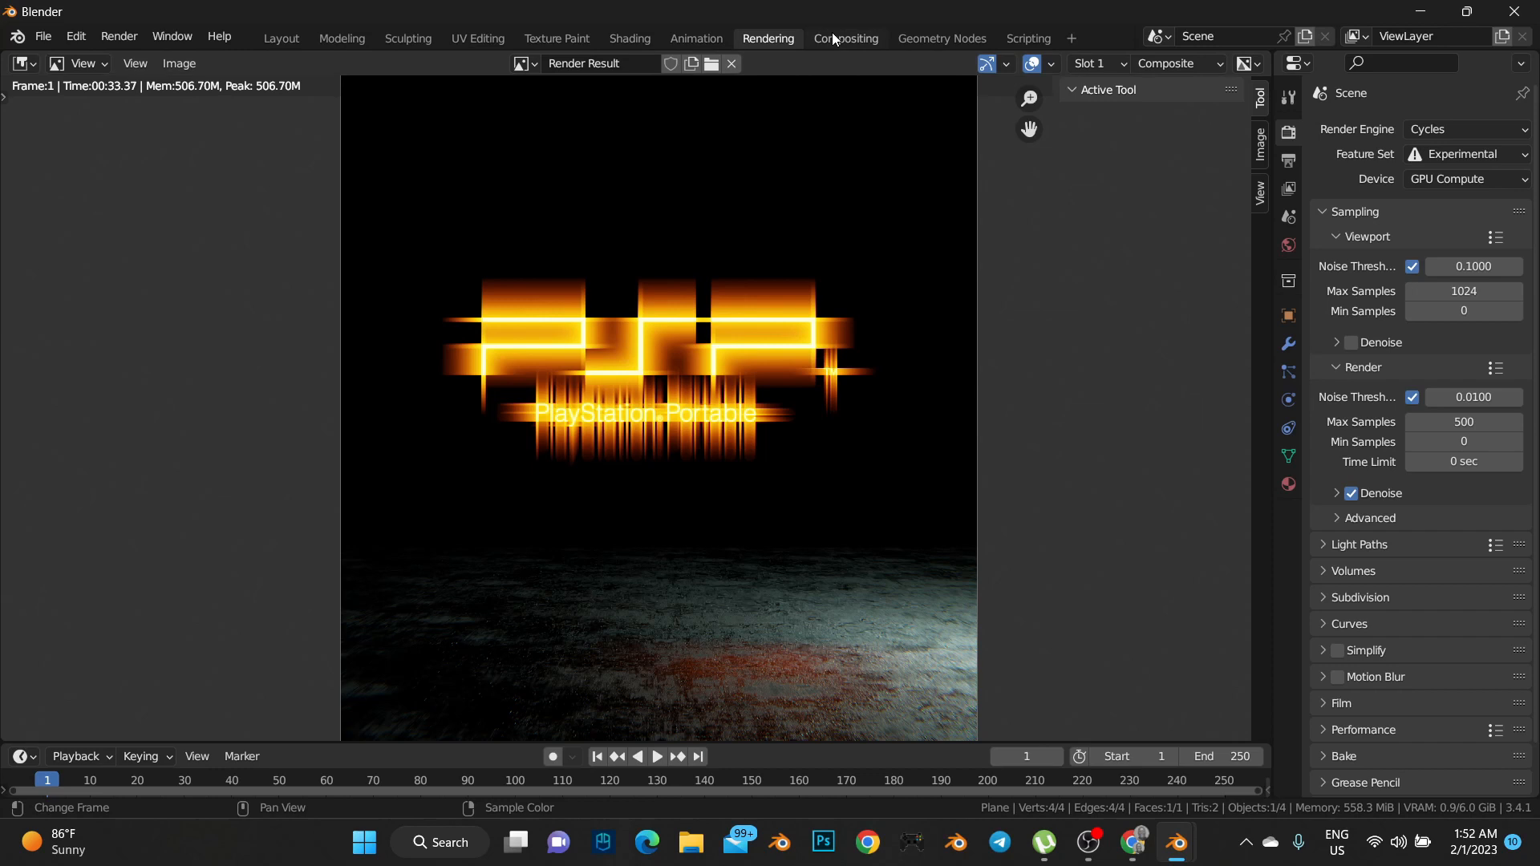
scroll(805, 496, down, 2)
middle_drag(799, 478, 767, 404)
scroll(728, 543, up, 5)
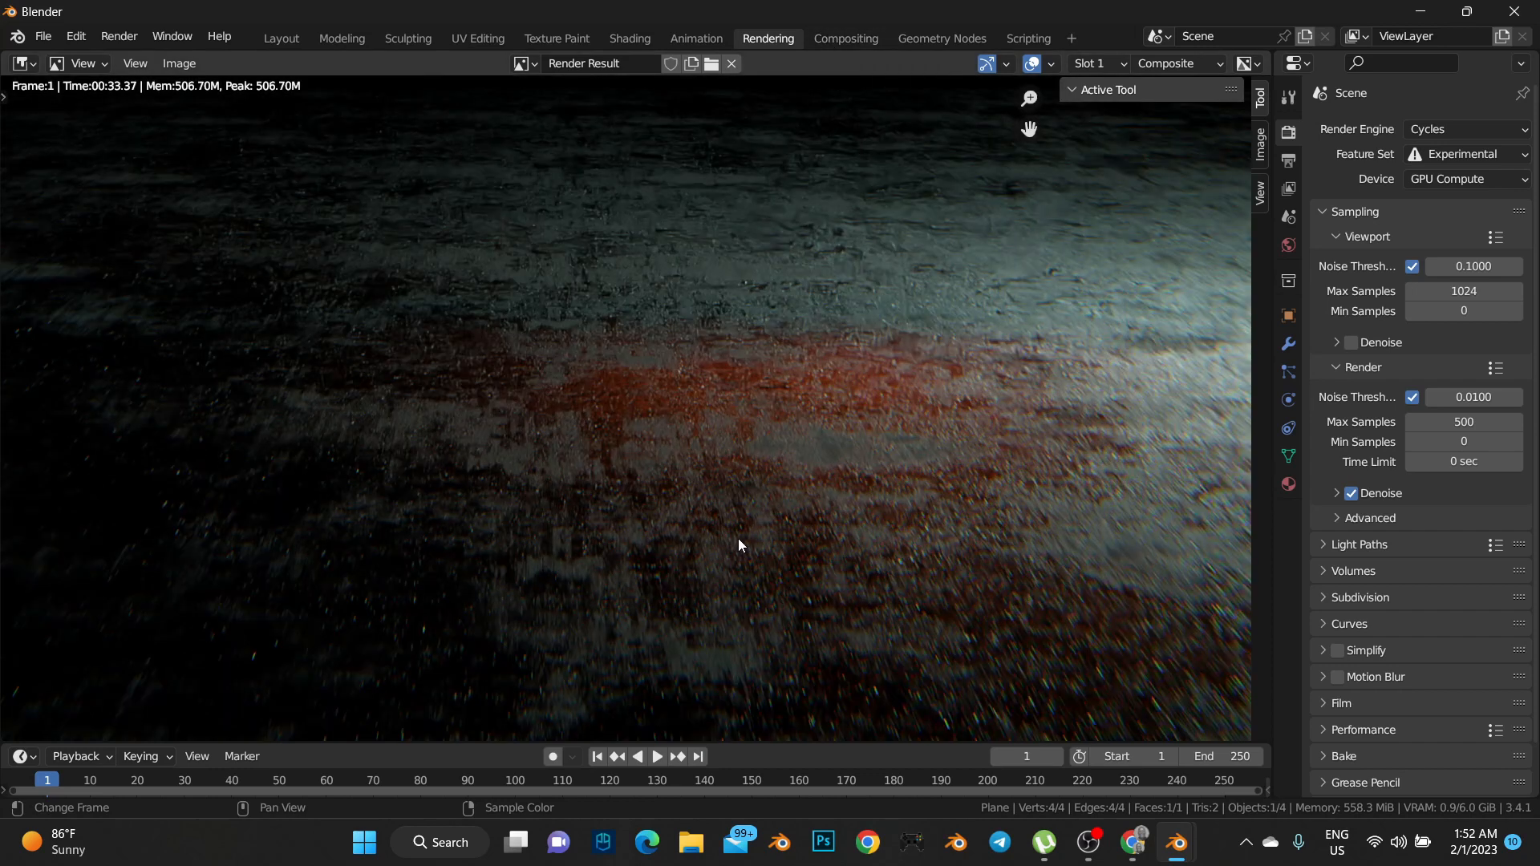
scroll(738, 540, down, 1)
scroll(770, 538, down, 1)
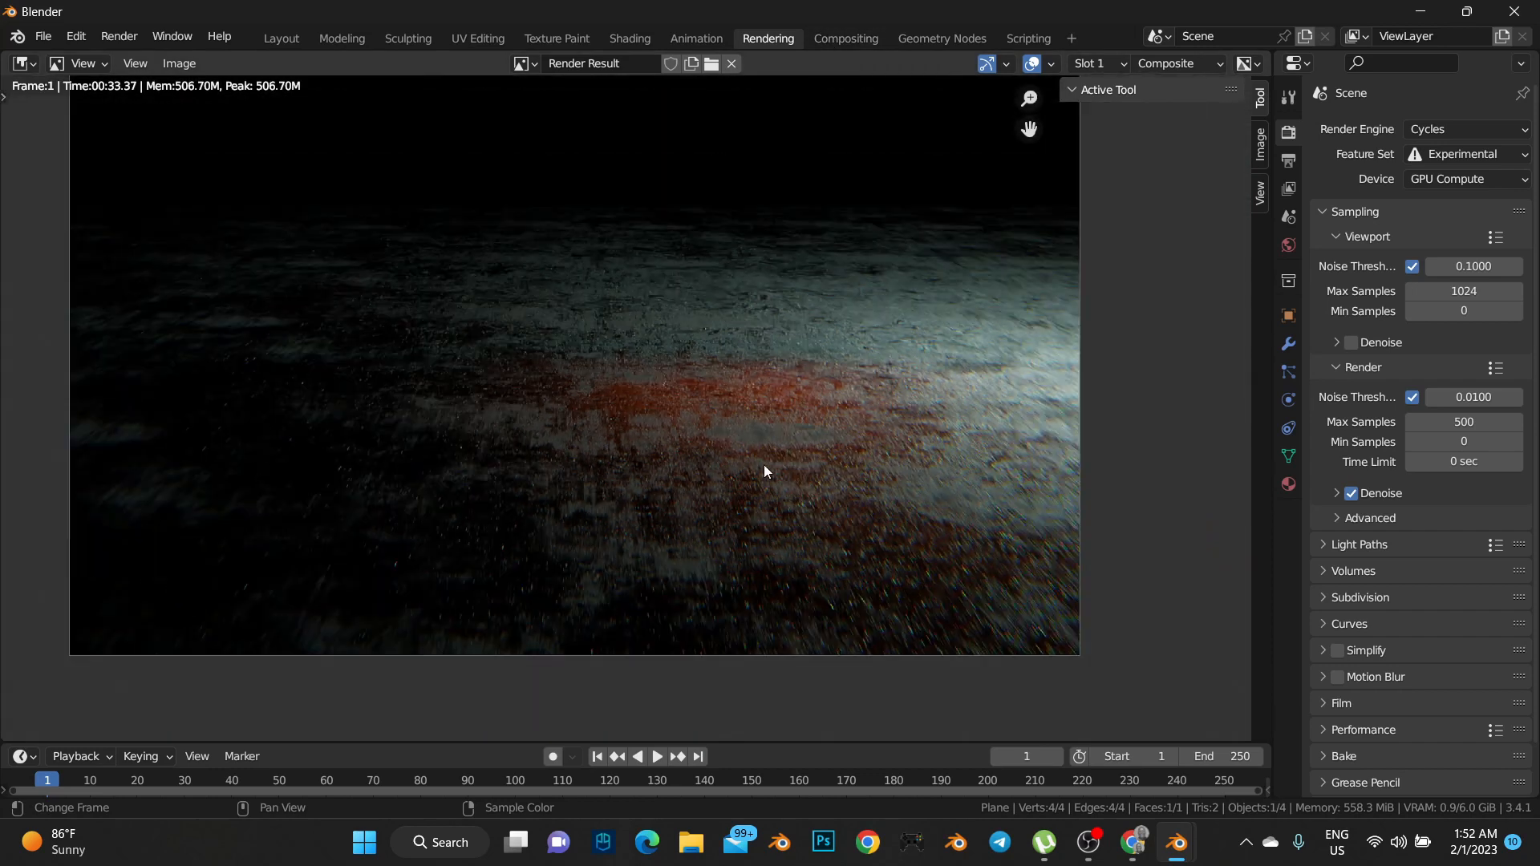
middle_drag(762, 401, 781, 713)
scroll(728, 182, up, 2)
key(Home)
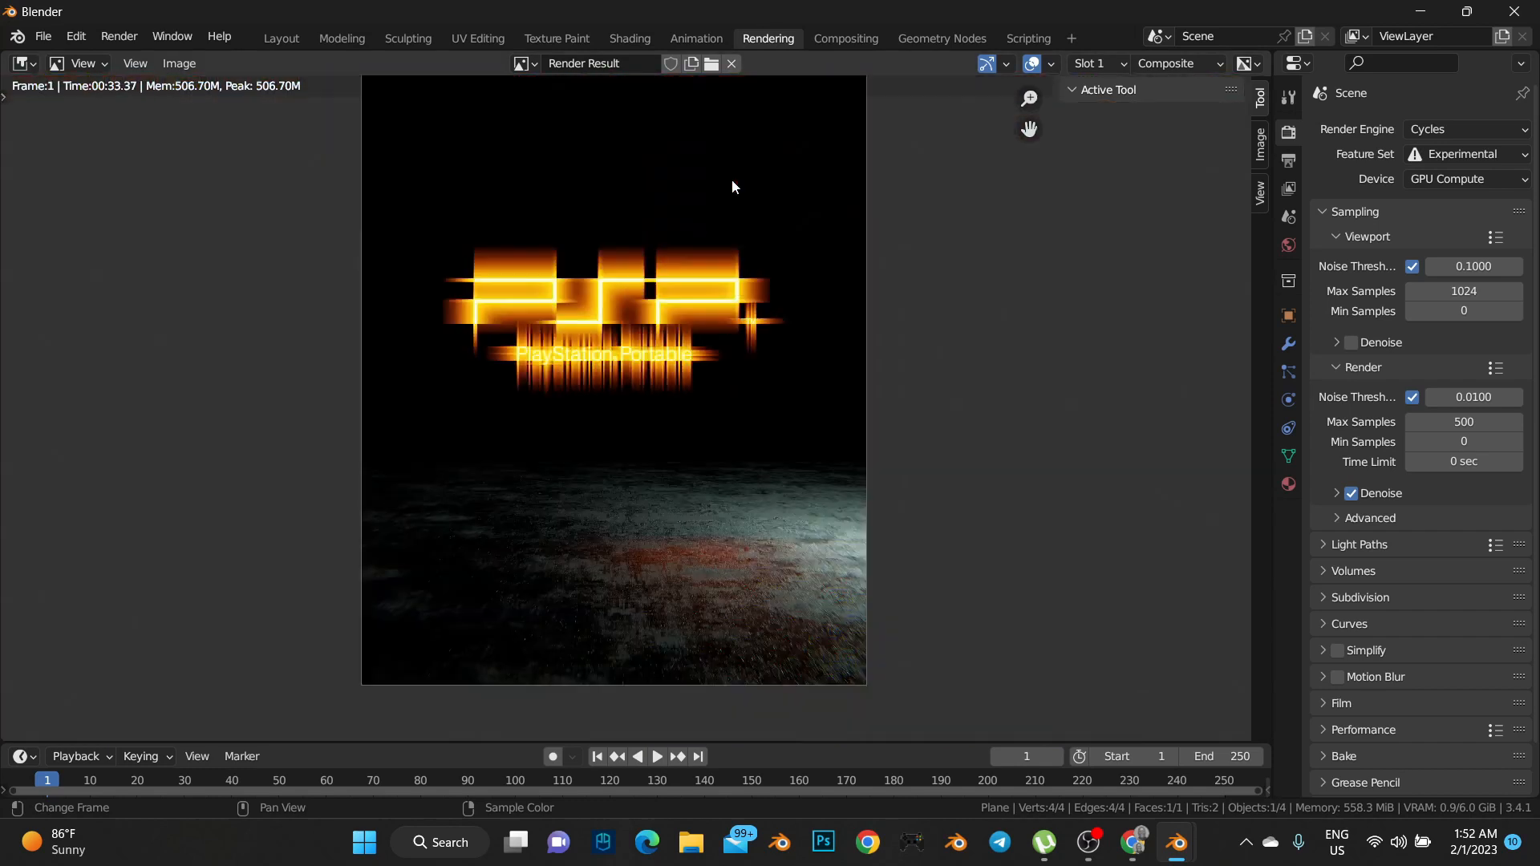
Set the Glare node's type to Fog Glow and check the effect on the logo and asphalt in the rendered image
click(847, 37)
click(584, 220)
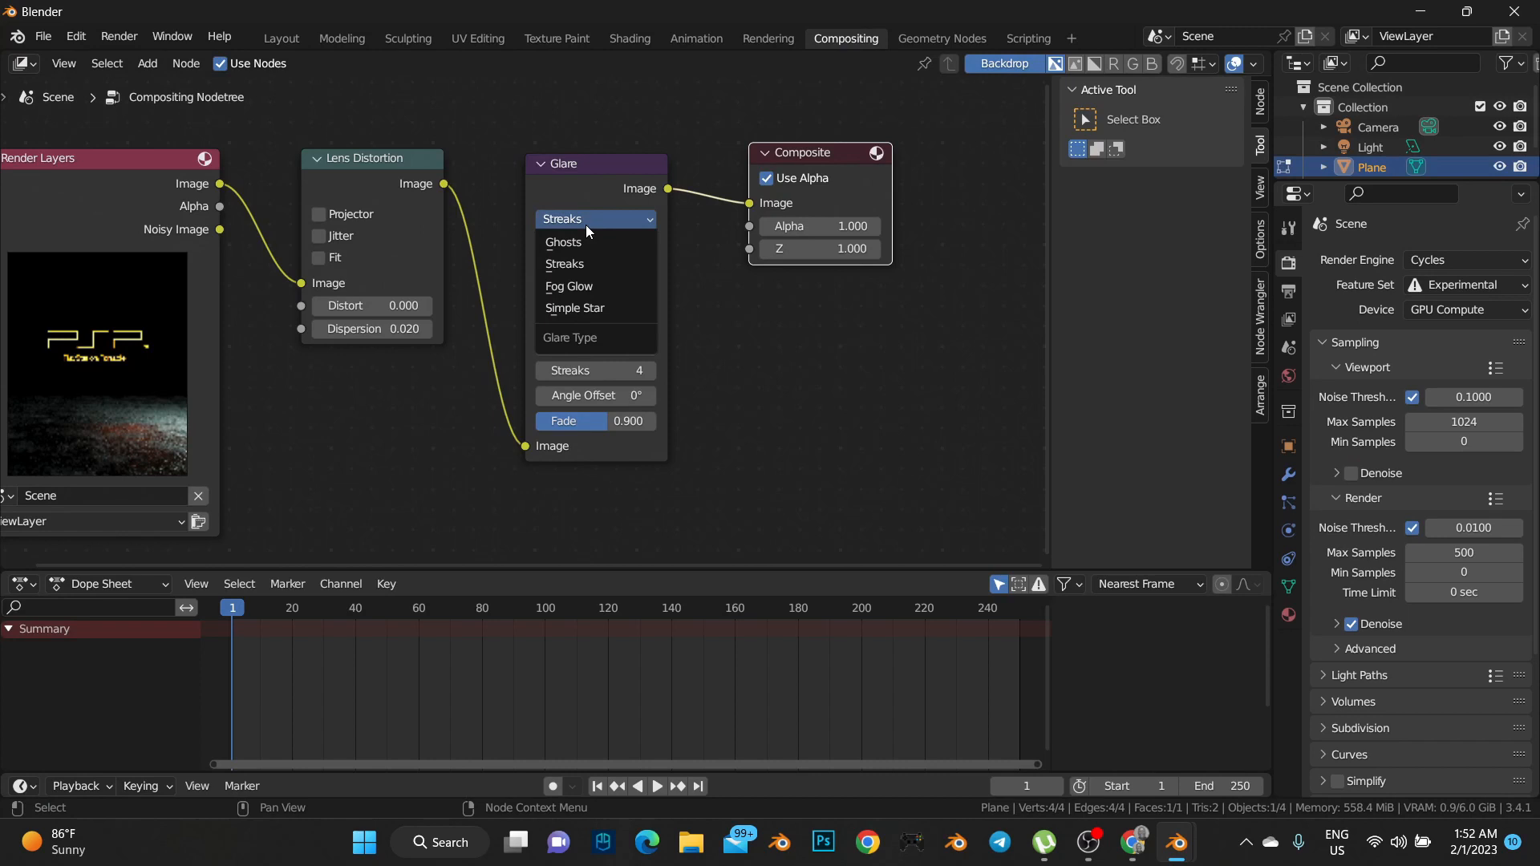
click(590, 291)
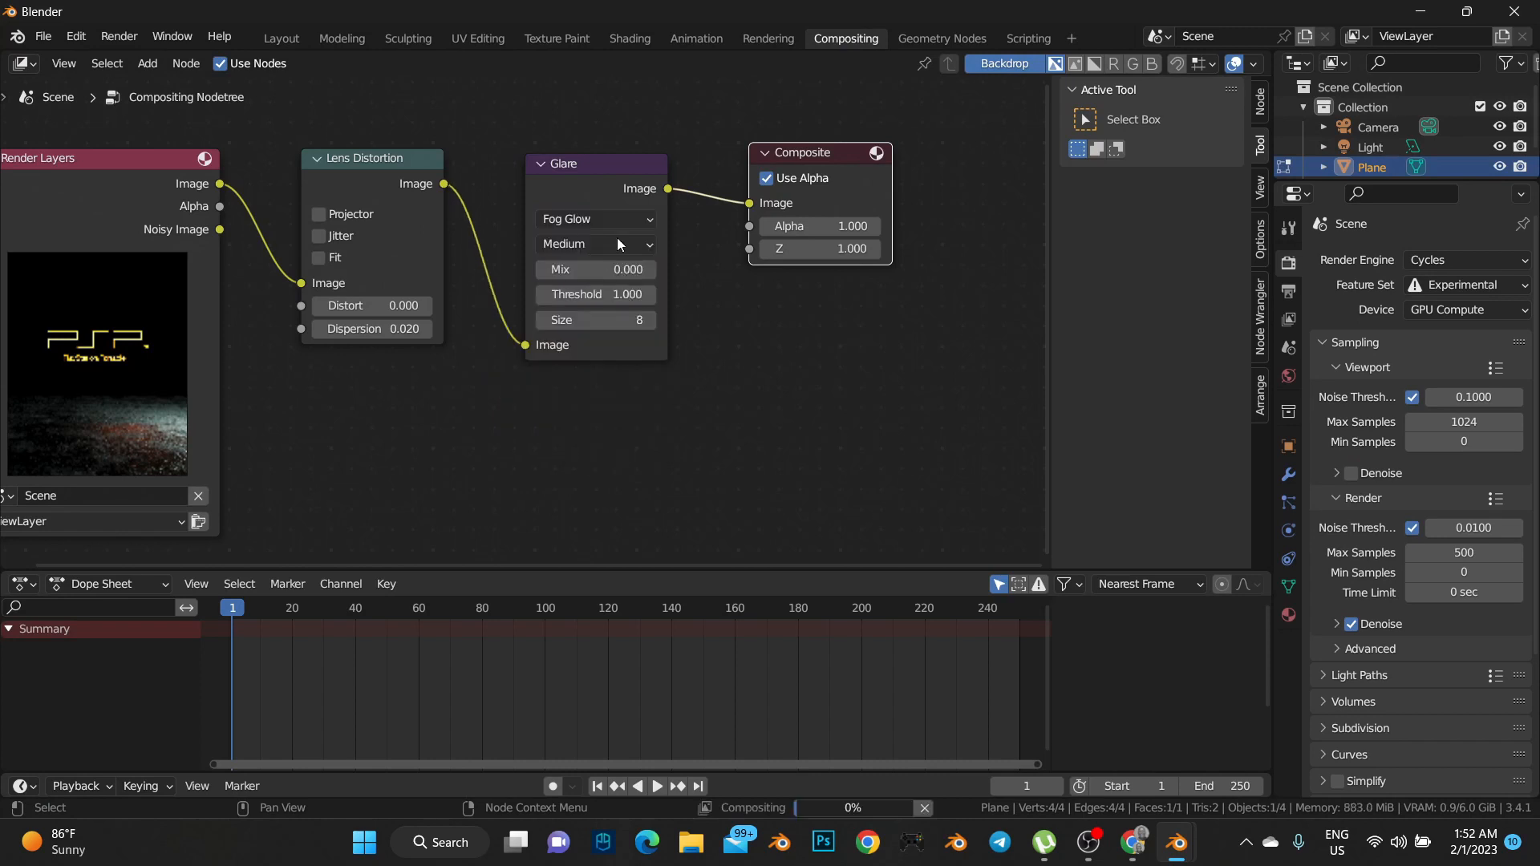
click(783, 41)
scroll(656, 388, up, 2)
scroll(723, 517, down, 2)
middle_drag(717, 490, 691, 418)
scroll(722, 554, up, 5)
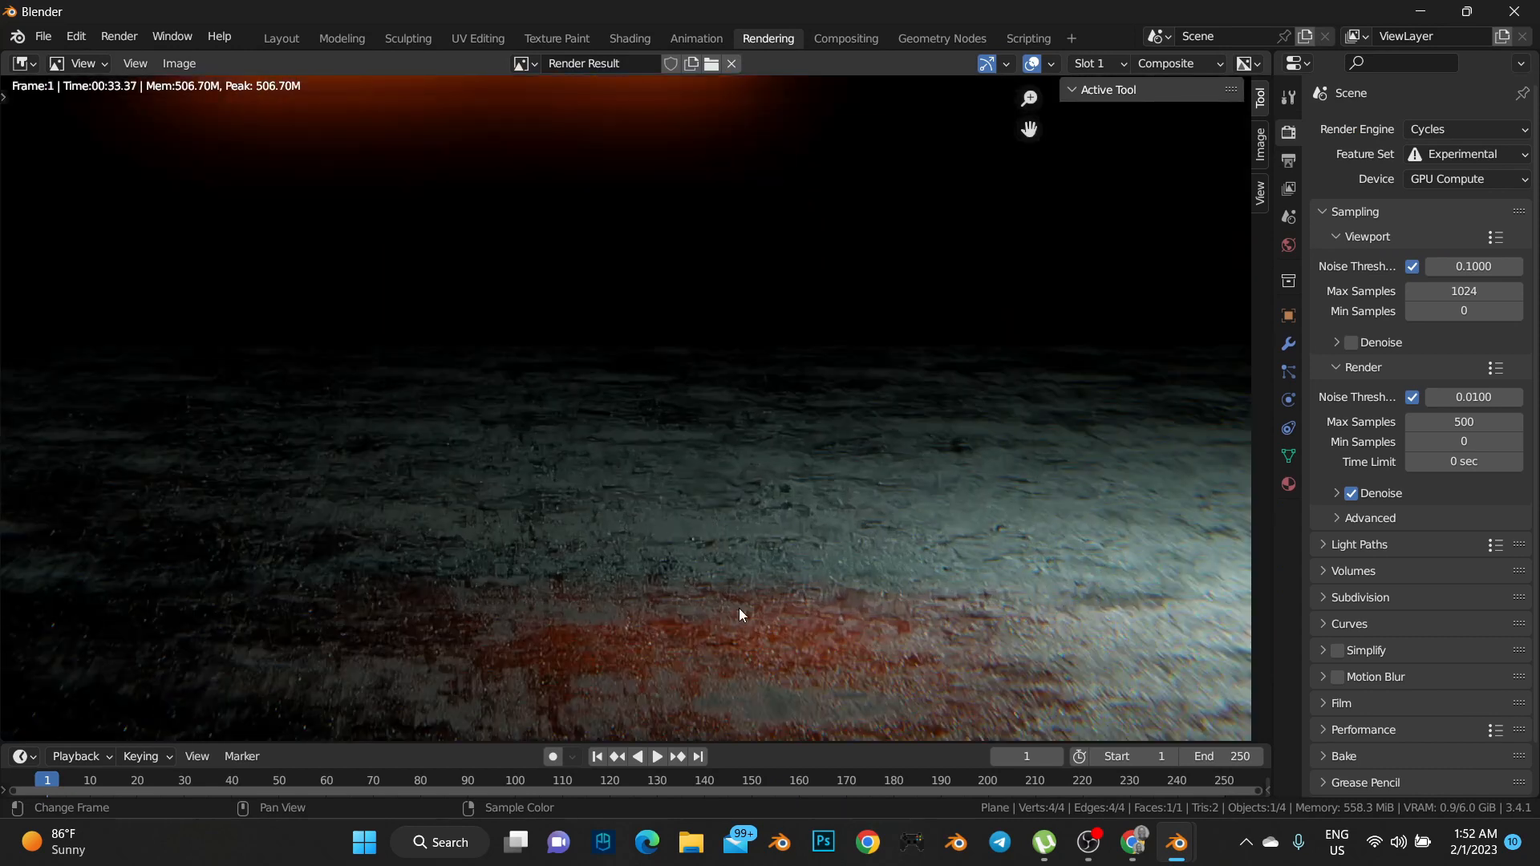
scroll(721, 521, down, 4)
scroll(717, 451, down, 2)
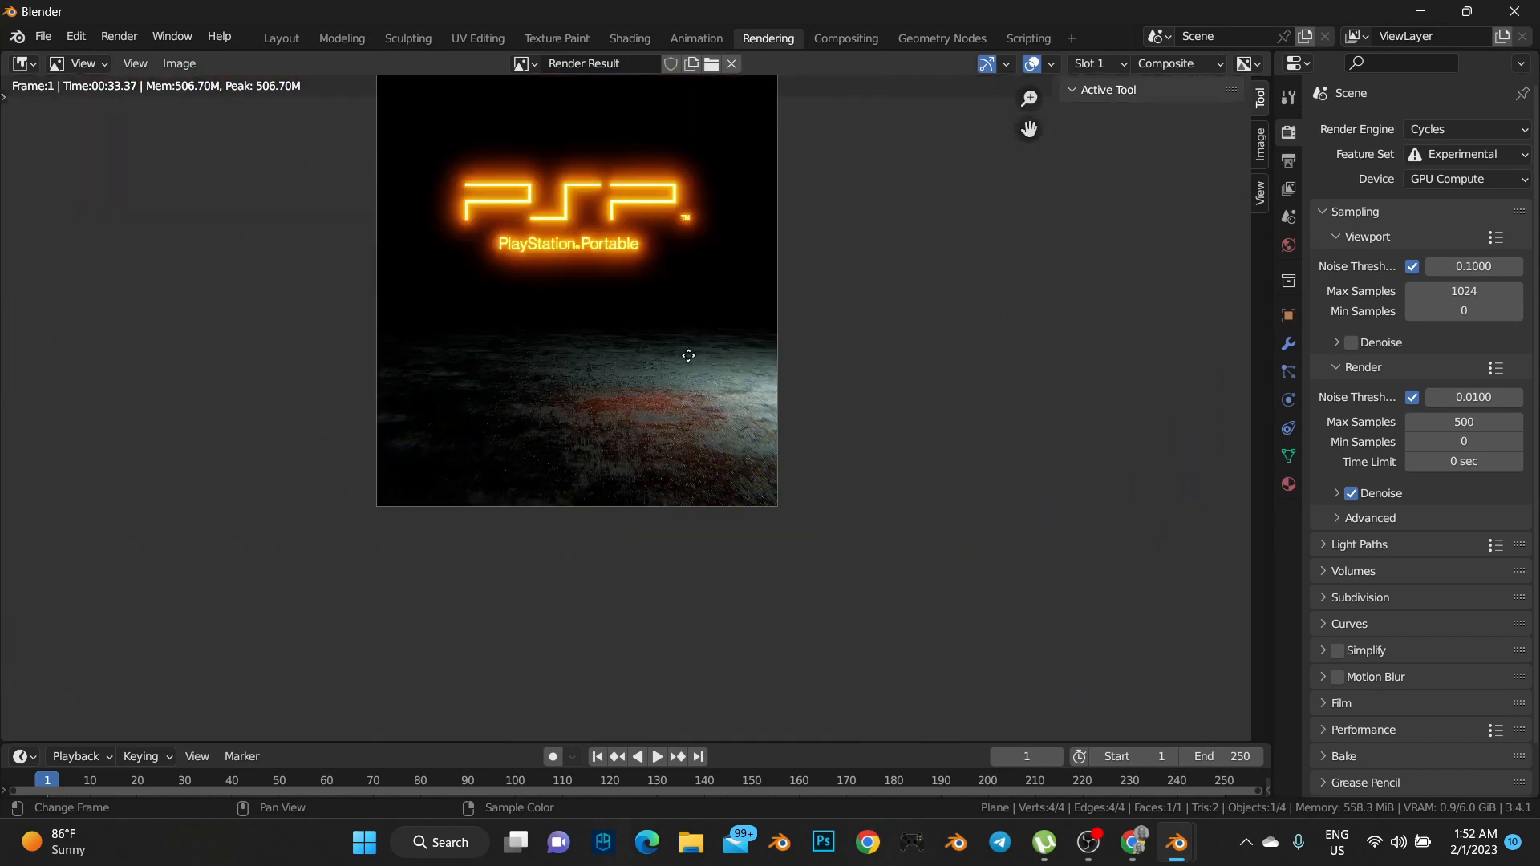
middle_drag(687, 347, 689, 528)
Duplicate the Composite node below the original and link the Glare node's Image output to the copy's Image input
click(844, 41)
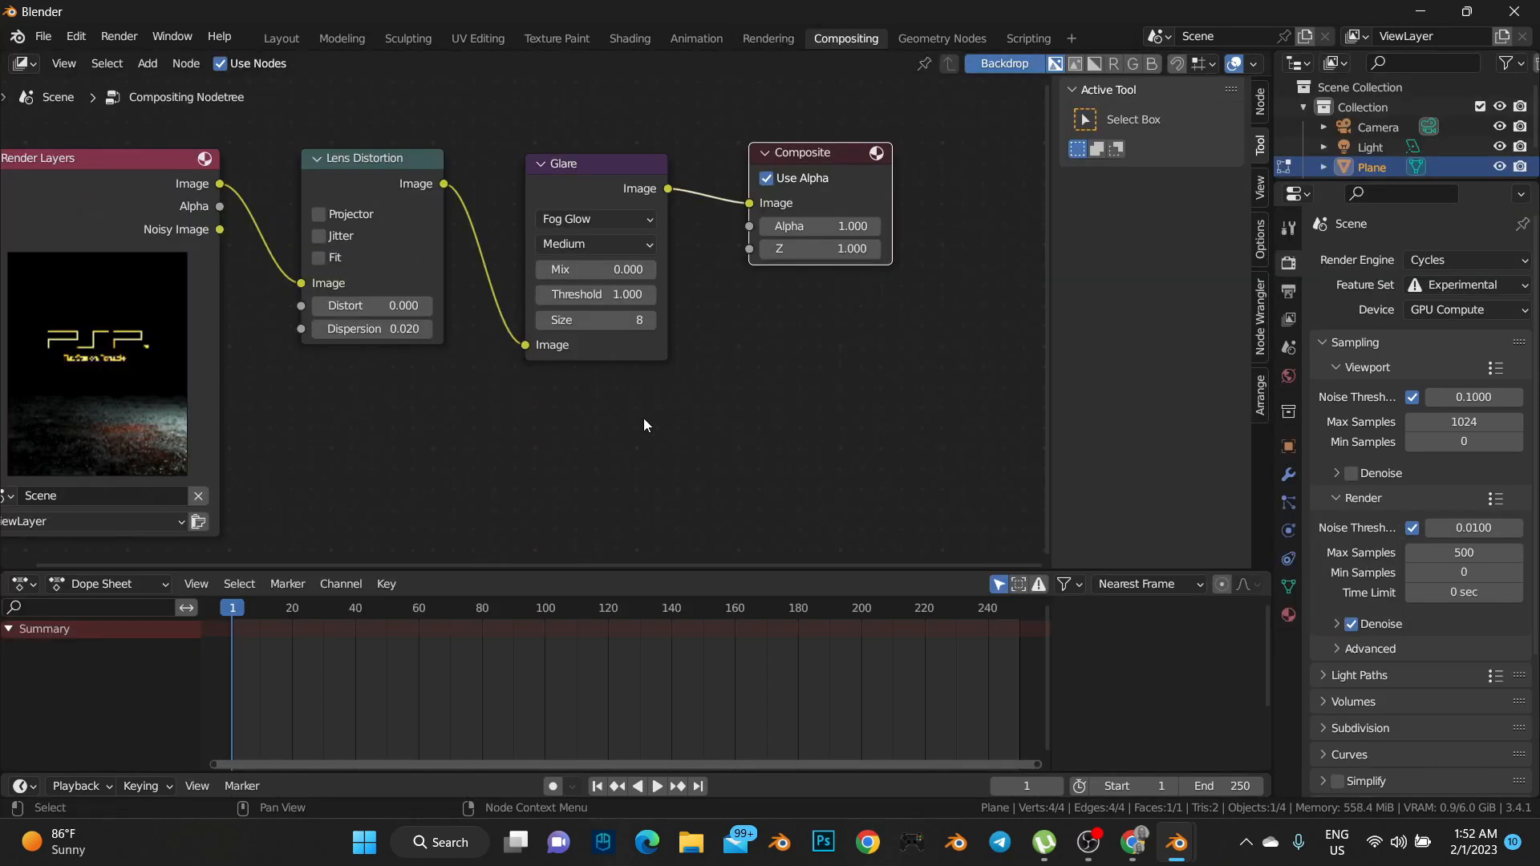
key(shift+d)
click(830, 367)
drag(668, 190, 763, 423)
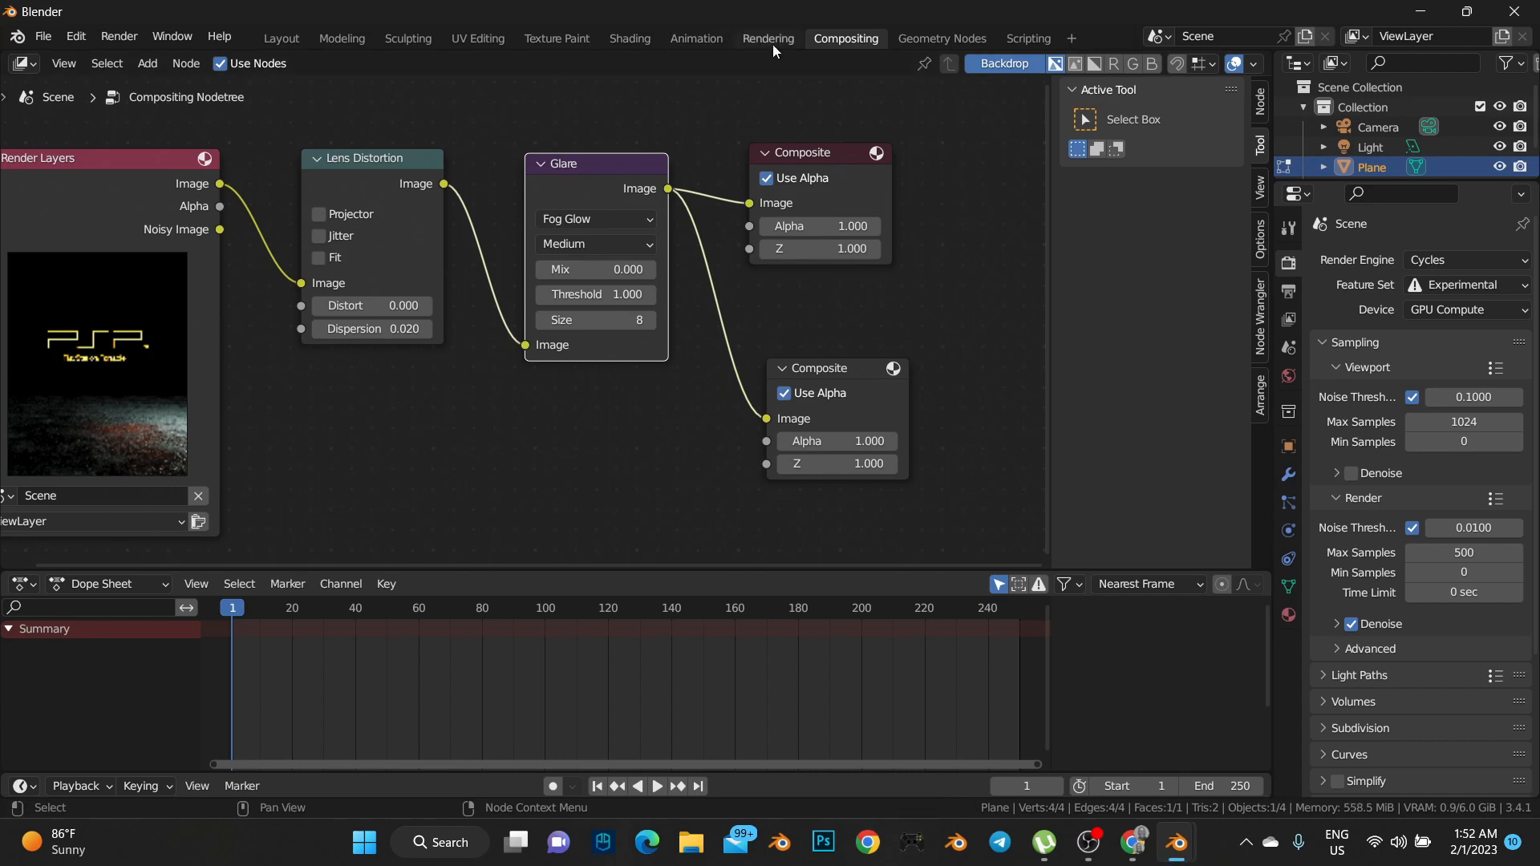
Examine the Fog Glow effect on the logo and asphalt in the rendered image
click(772, 40)
middle_drag(746, 471, 727, 213)
scroll(733, 493, down, 3)
scroll(732, 505, up, 4)
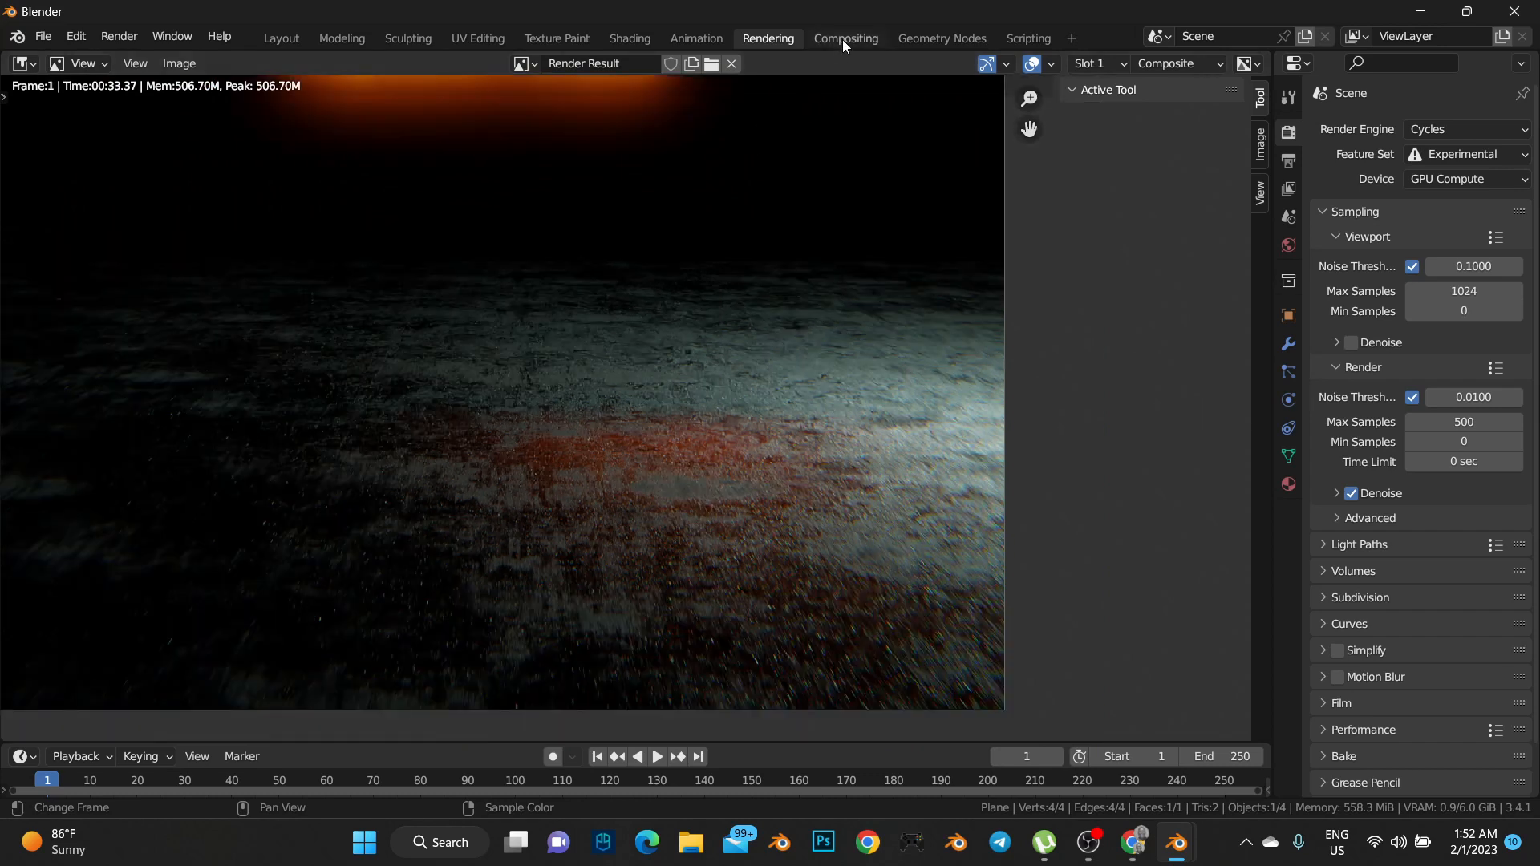
click(844, 40)
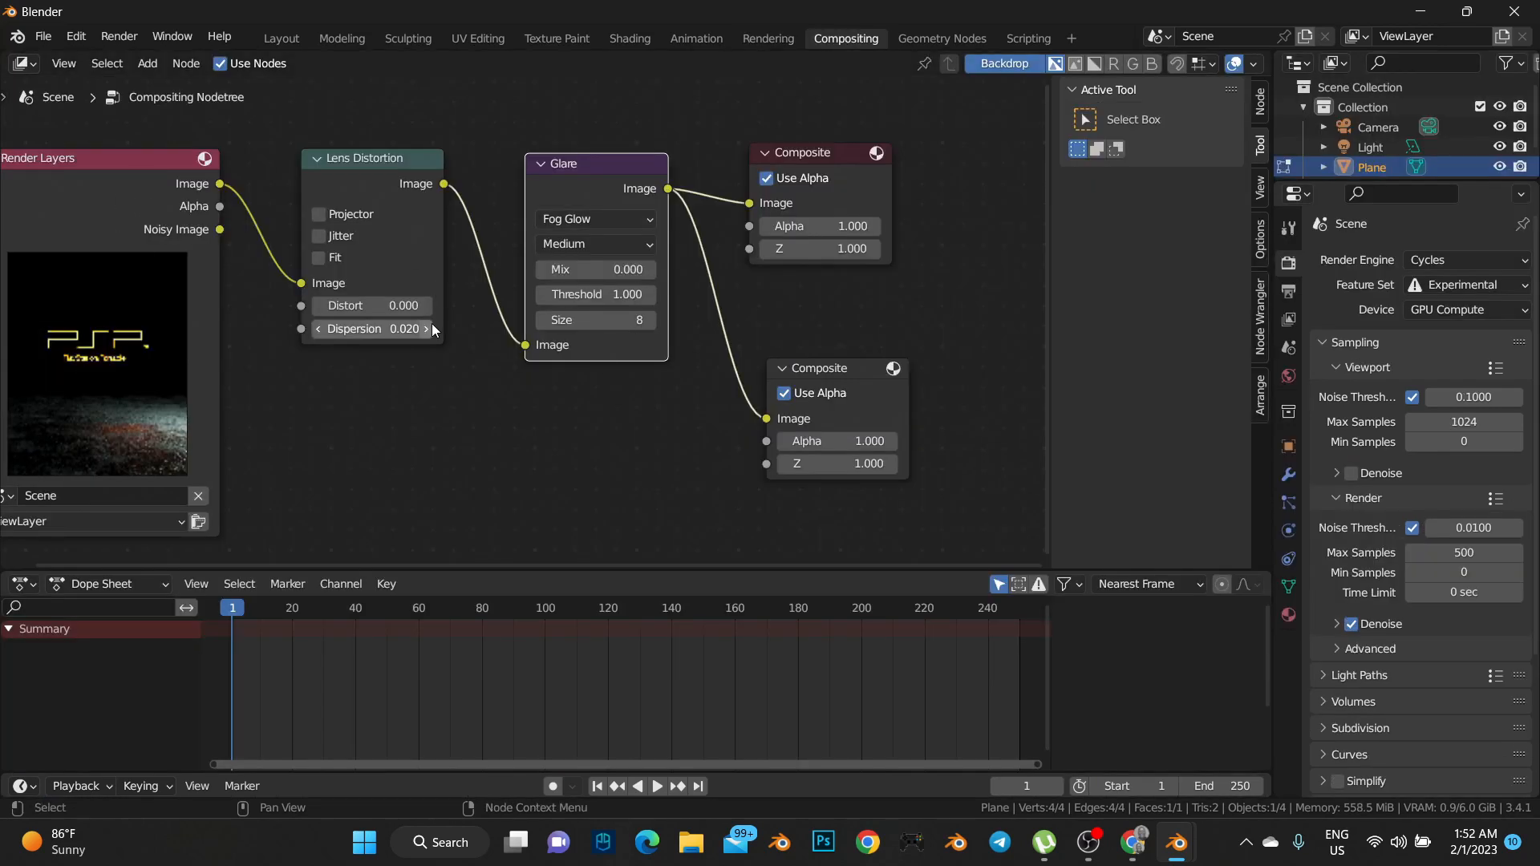
Set the Glare node's type to Streaks and inspect the whole rendered image with it
click(597, 219)
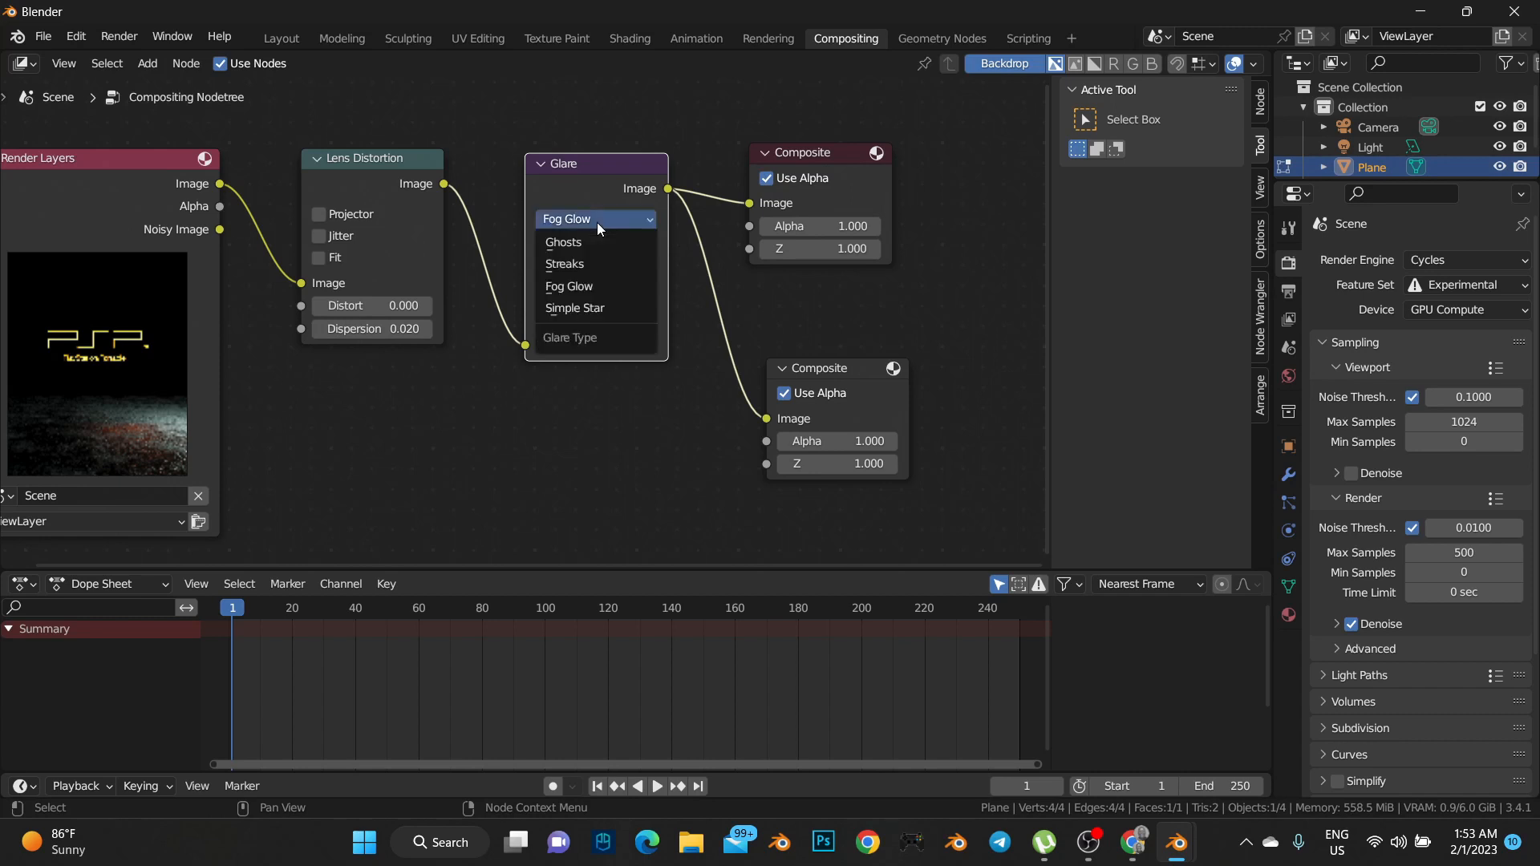
click(590, 264)
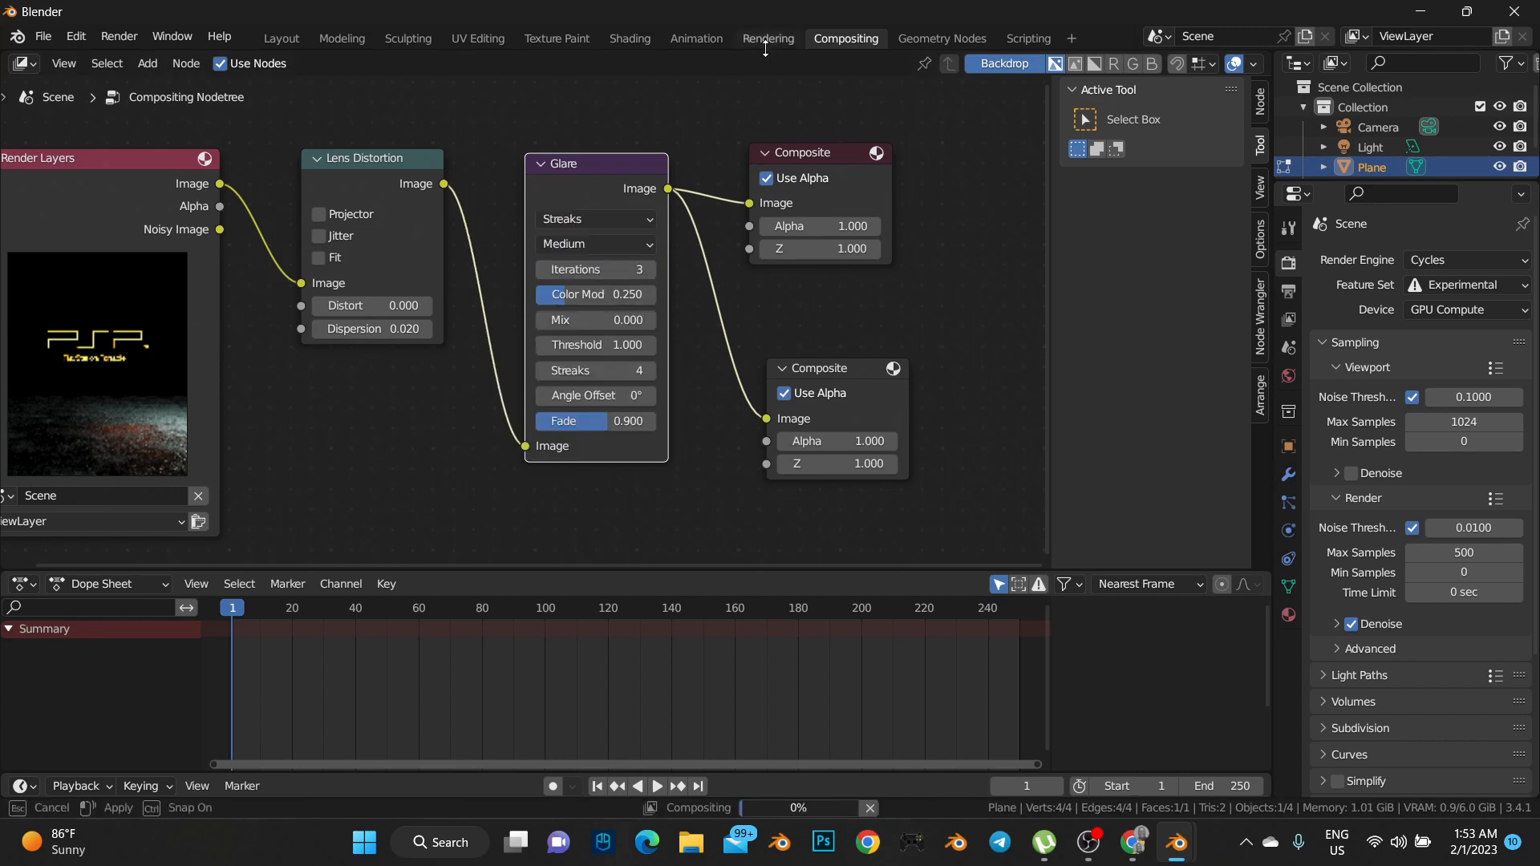
click(776, 41)
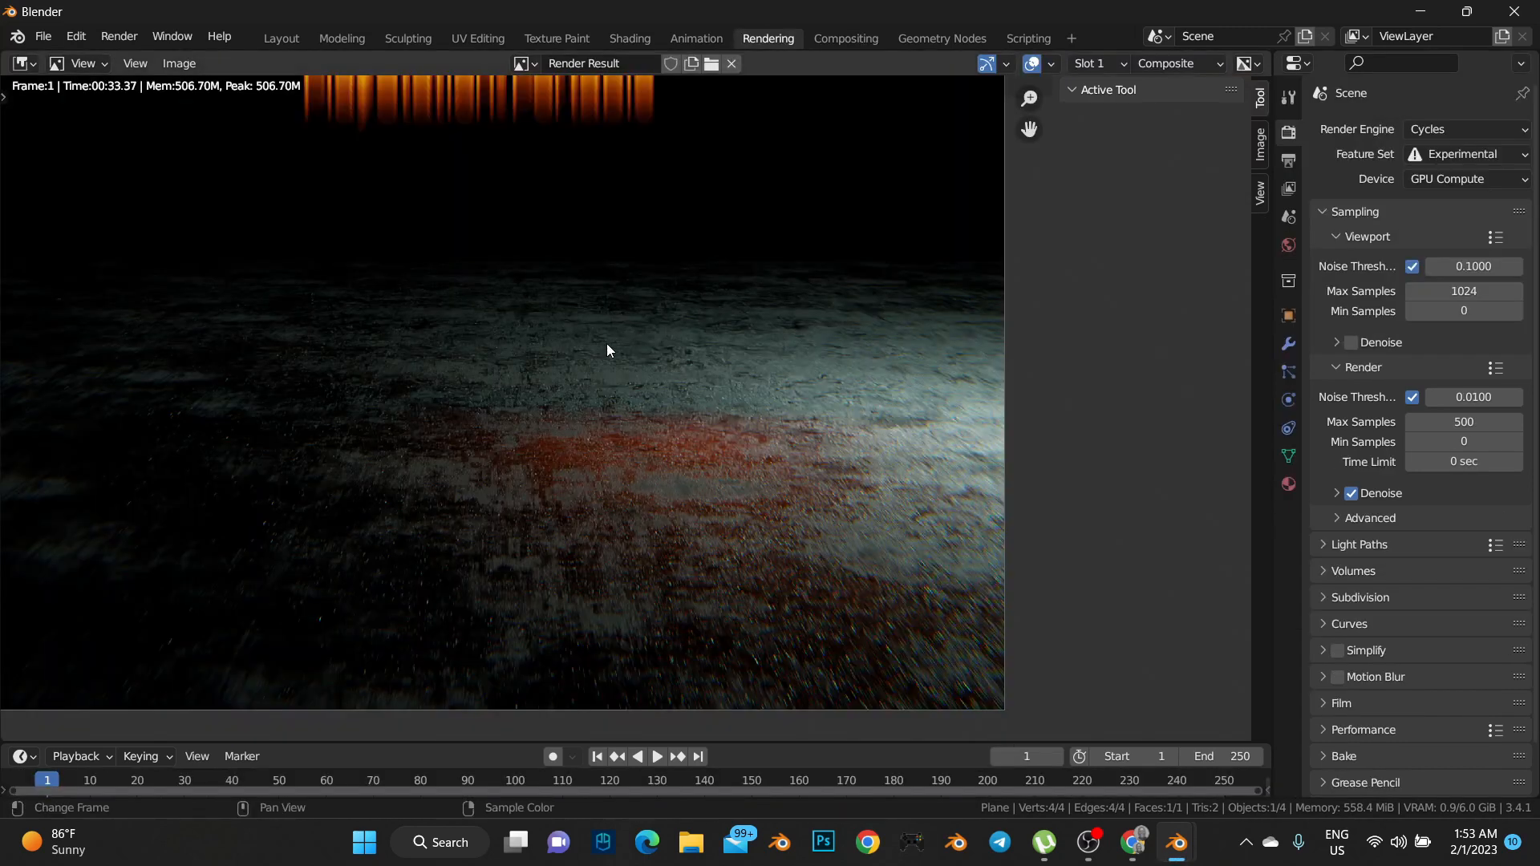
click(845, 40)
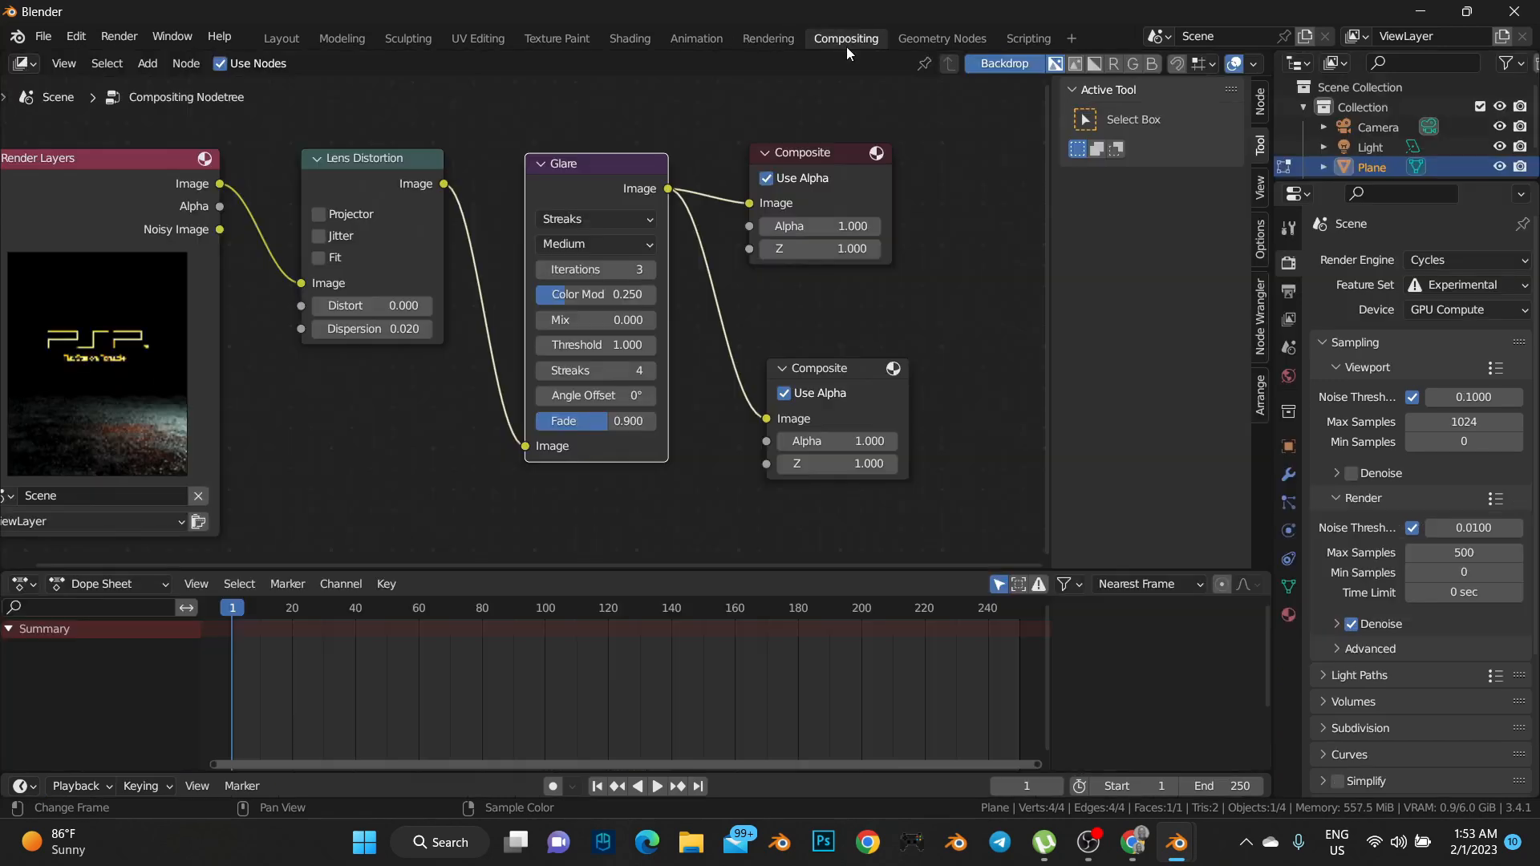
click(625, 227)
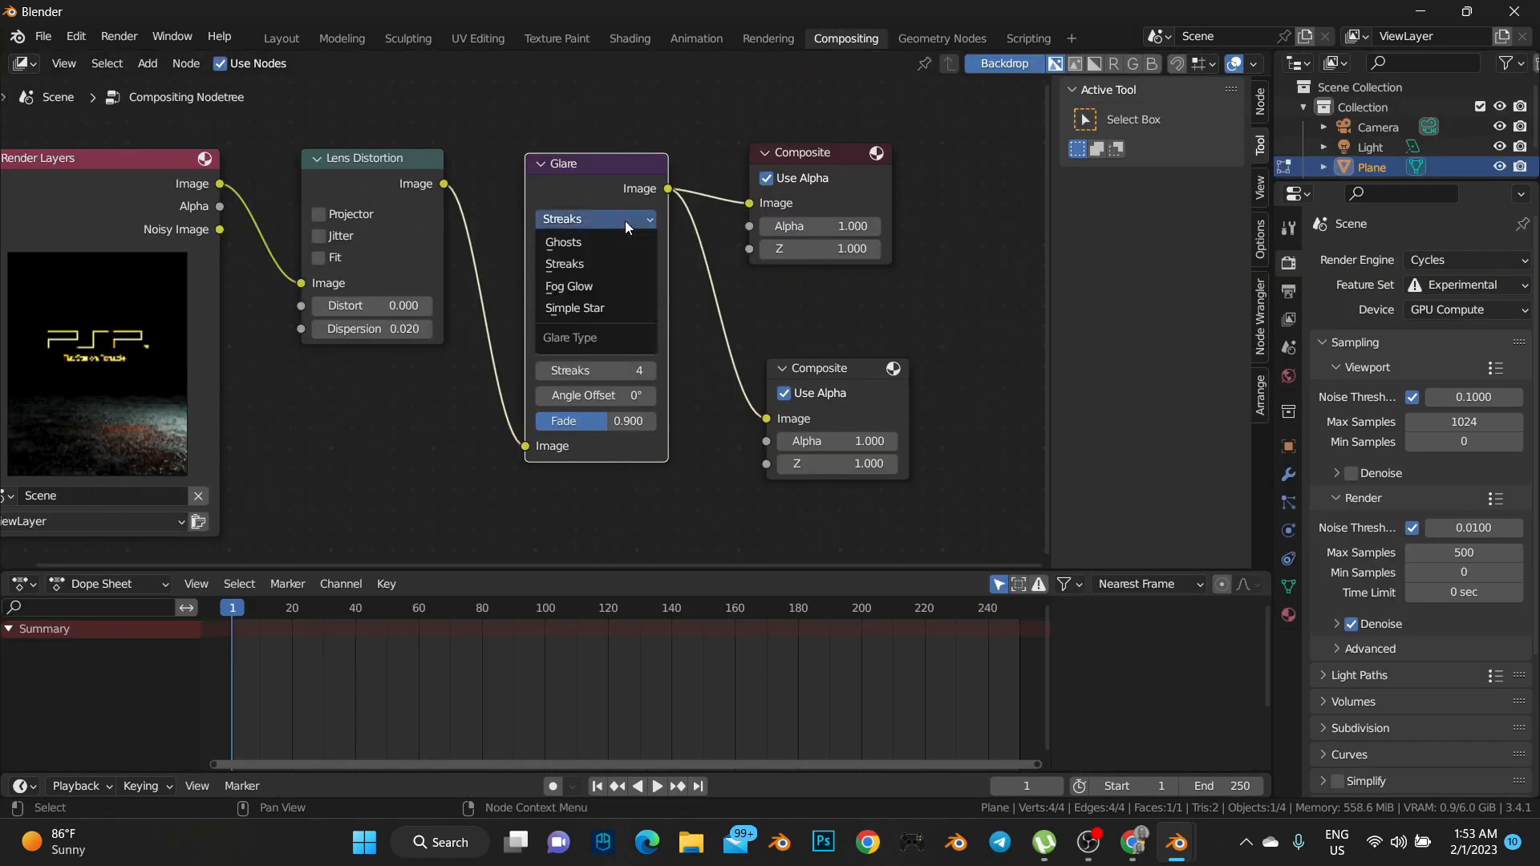
click(768, 39)
scroll(756, 677, down, 5)
scroll(746, 665, up, 2)
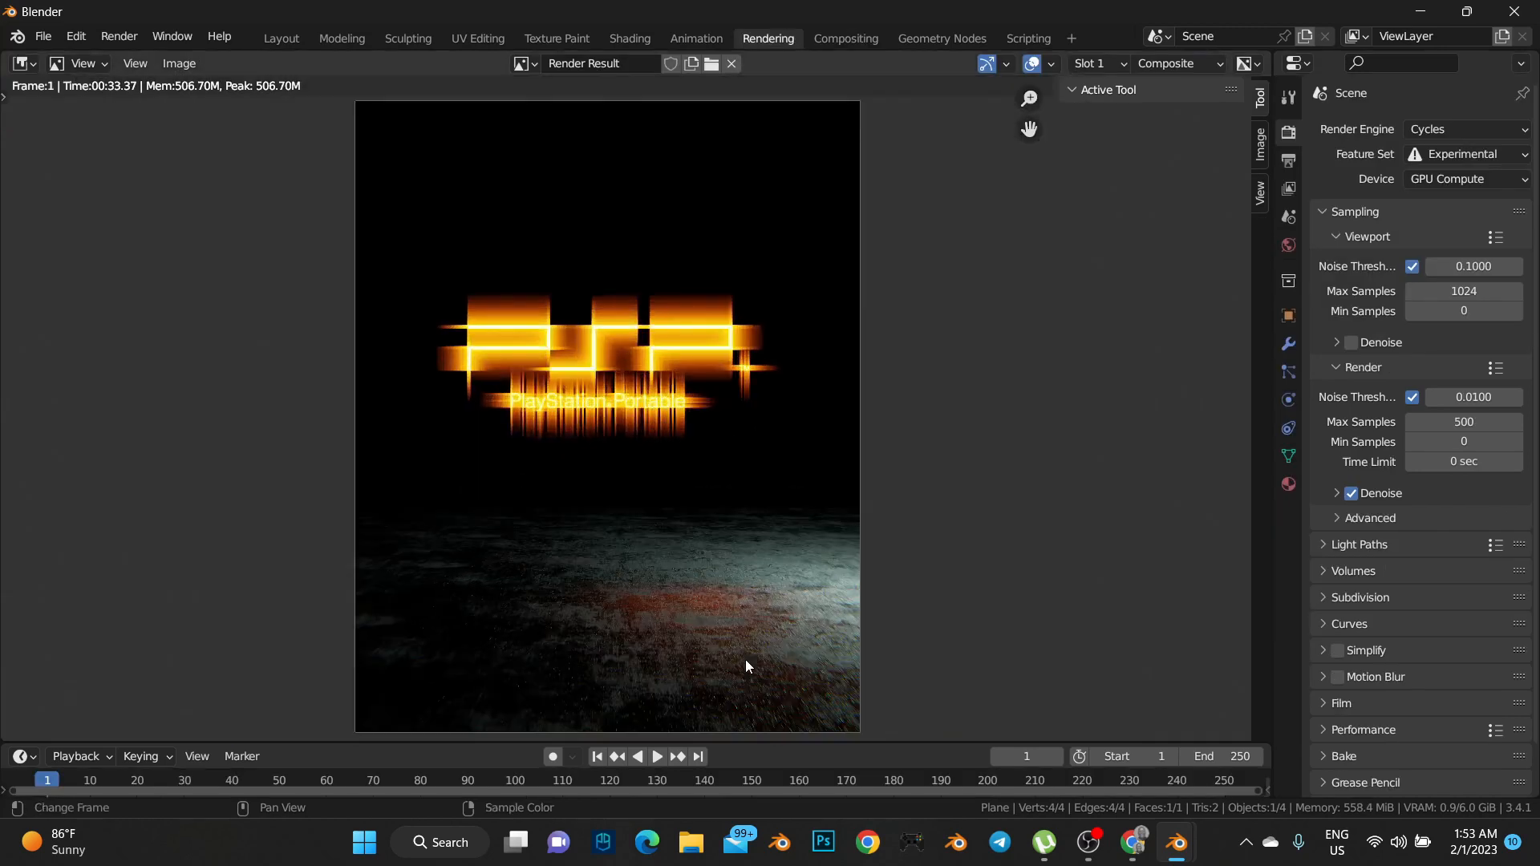
Set the Glare node's type to Ghosts and check the effect in the rendered image
click(827, 37)
click(606, 224)
click(595, 246)
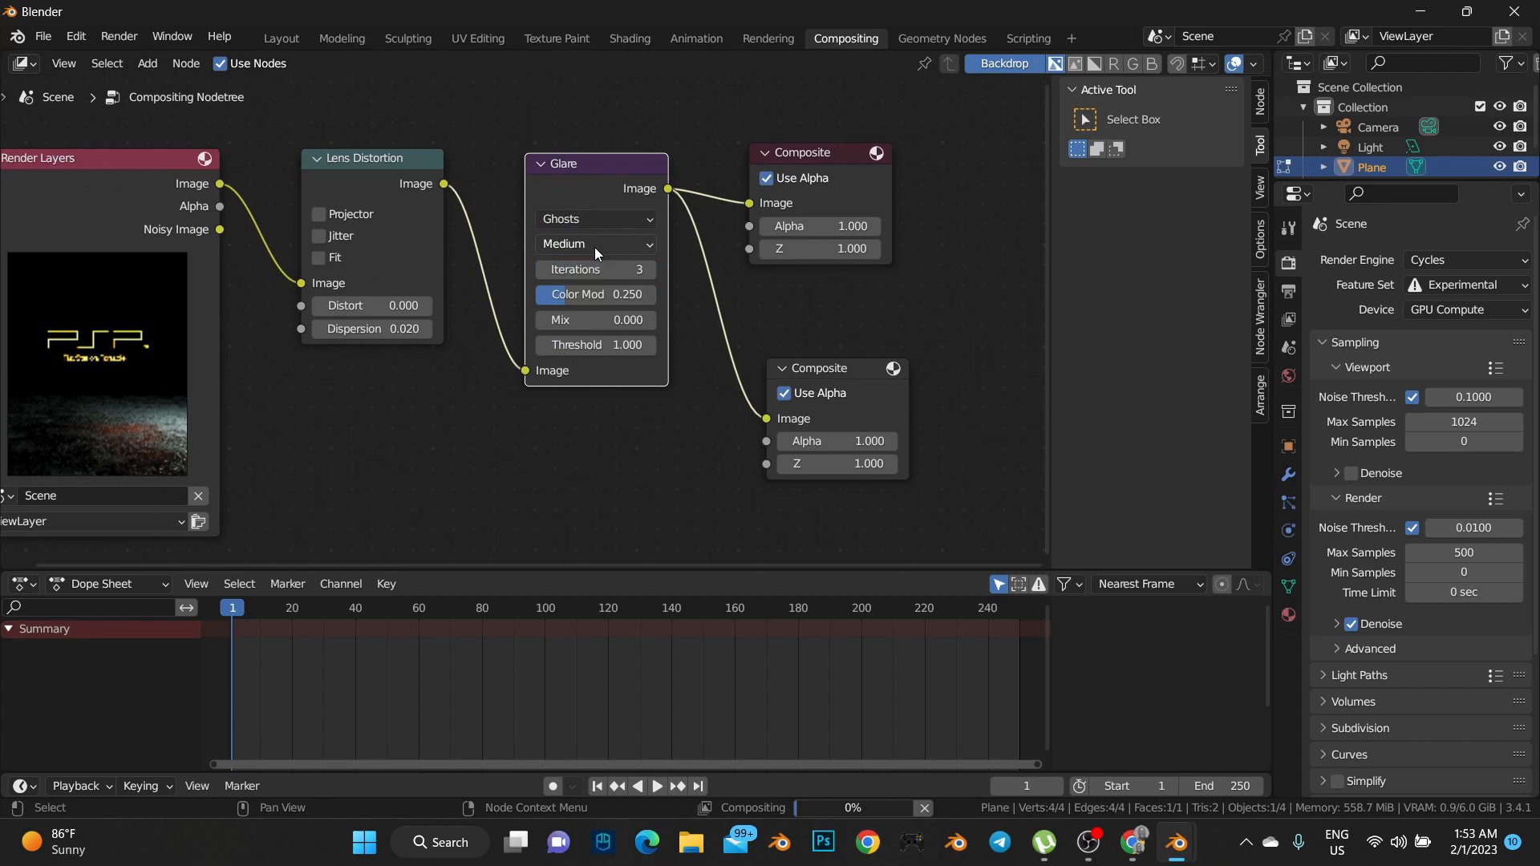
click(759, 37)
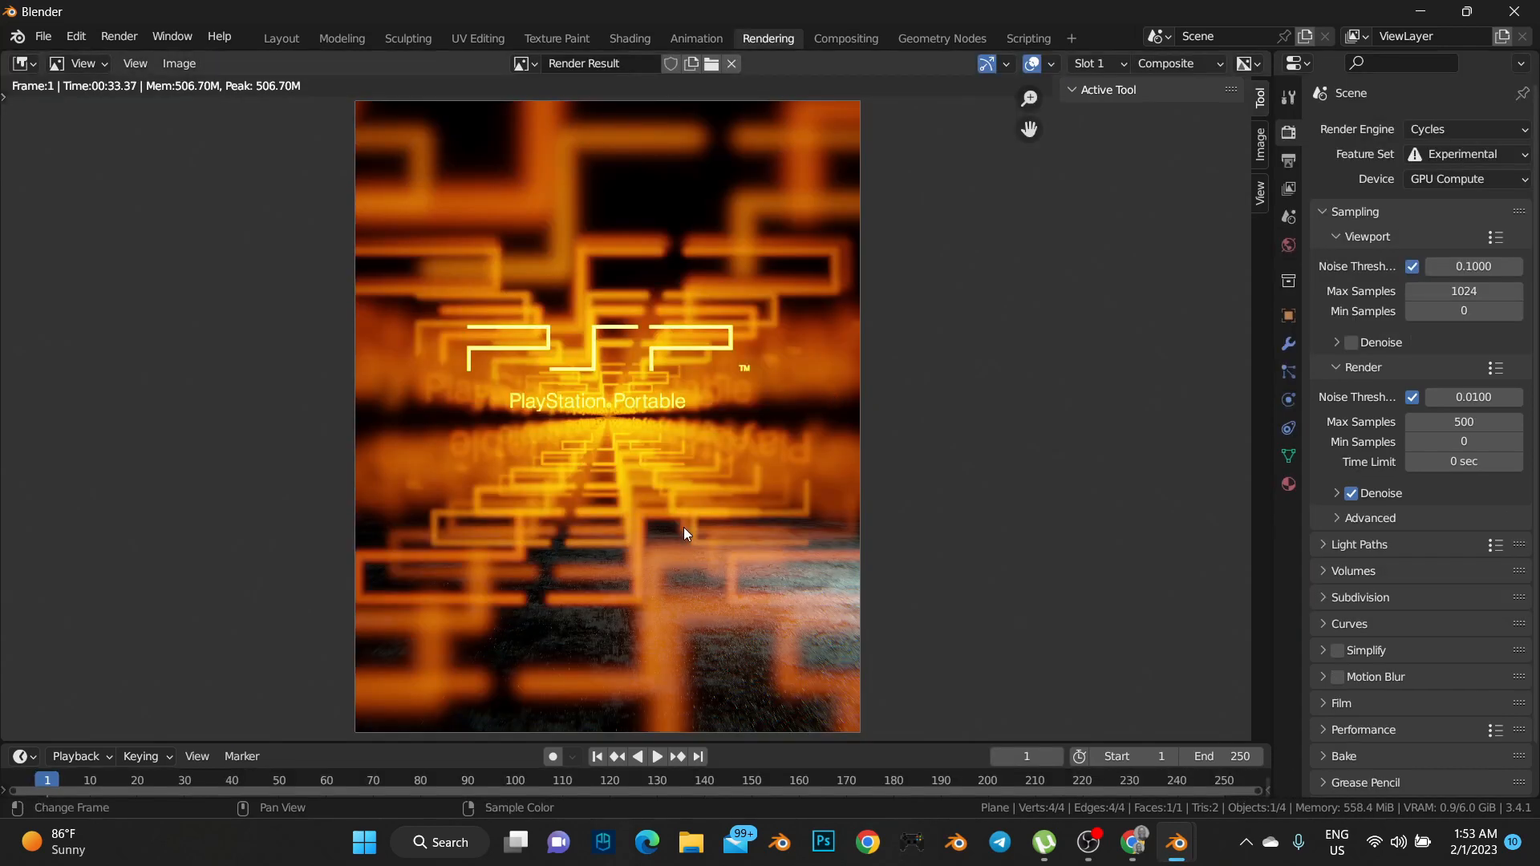
Set the Glare node's type to Simple Star and check the effect in the rendered image
click(848, 45)
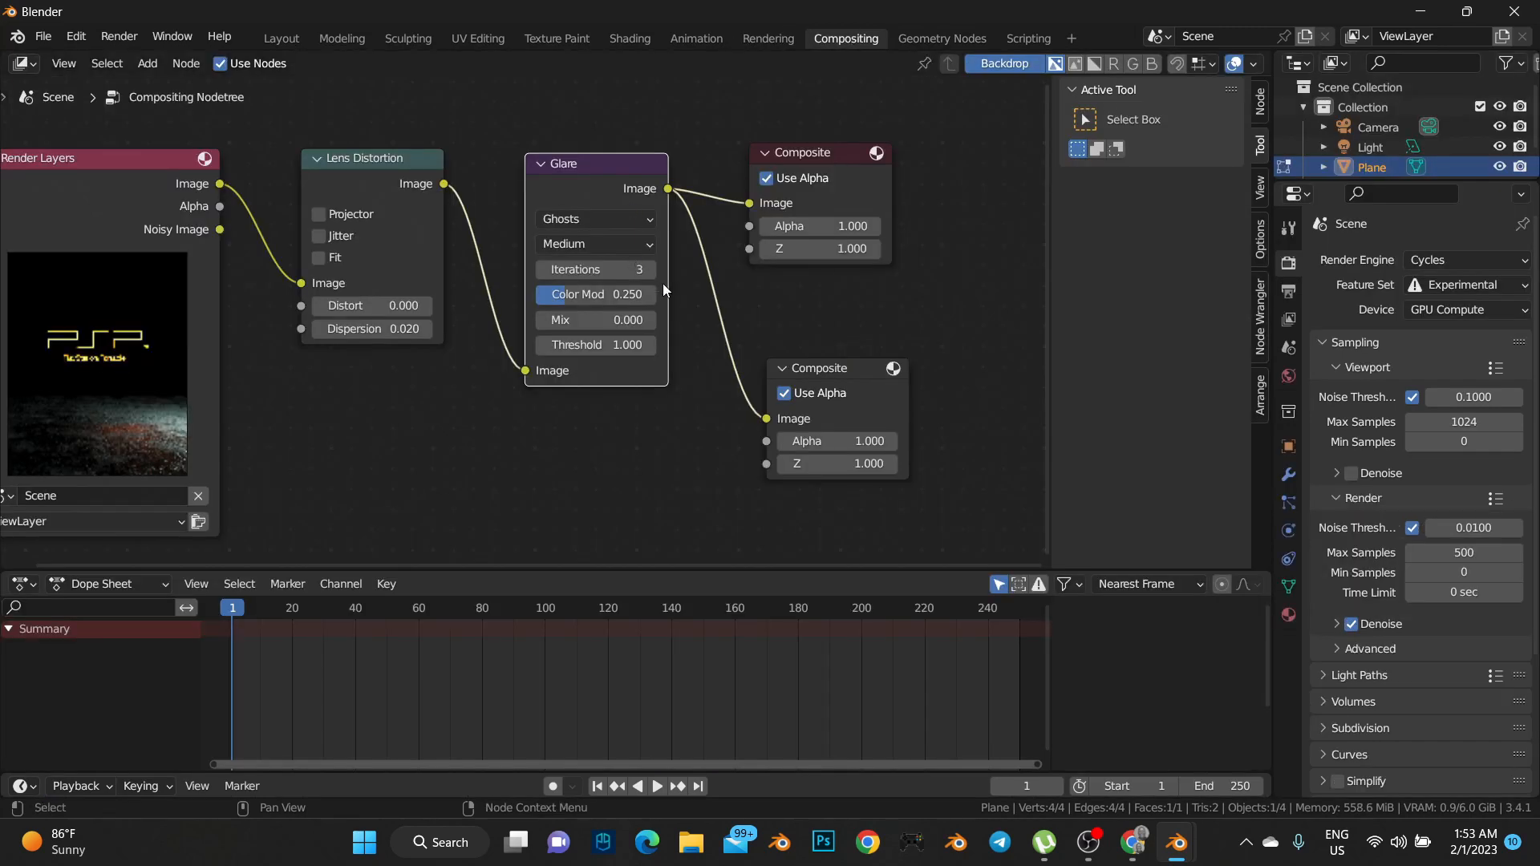
click(637, 223)
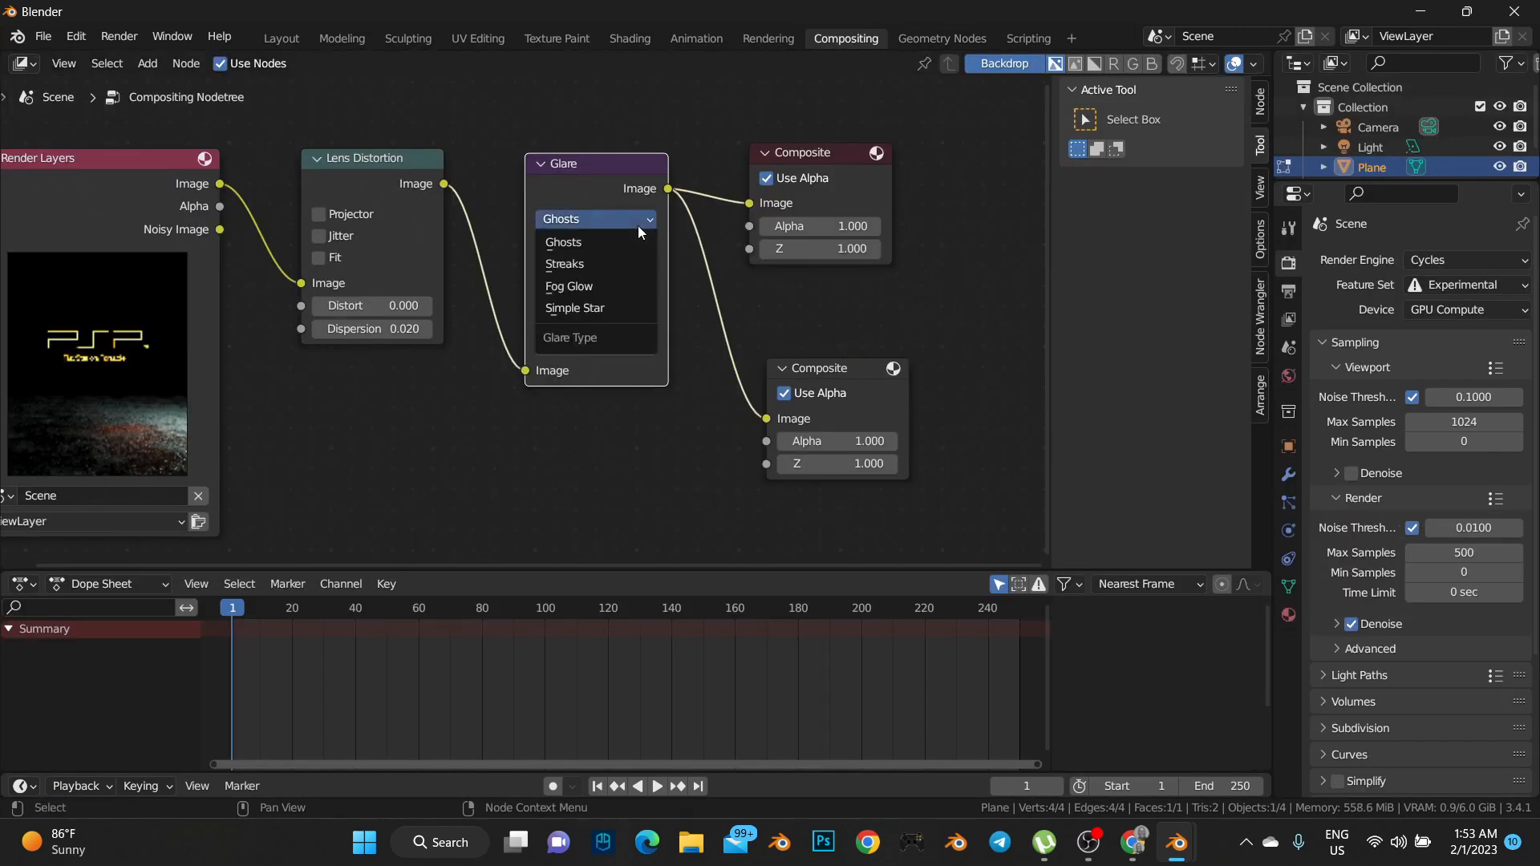
click(605, 311)
click(773, 41)
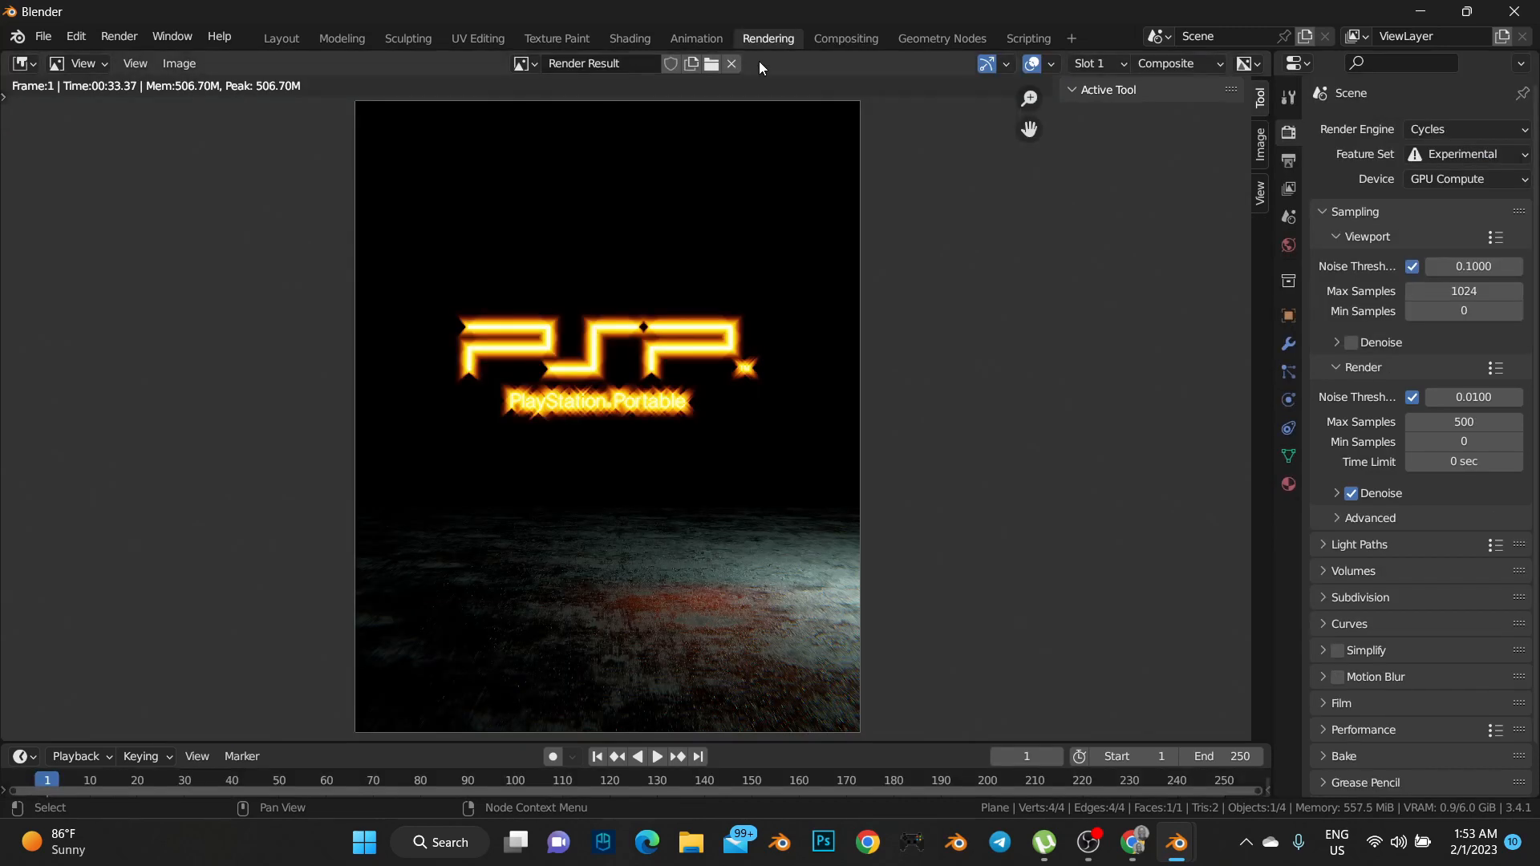
Set the Glare node to Fog Glow with High quality and check the glow in the rendered image
click(845, 39)
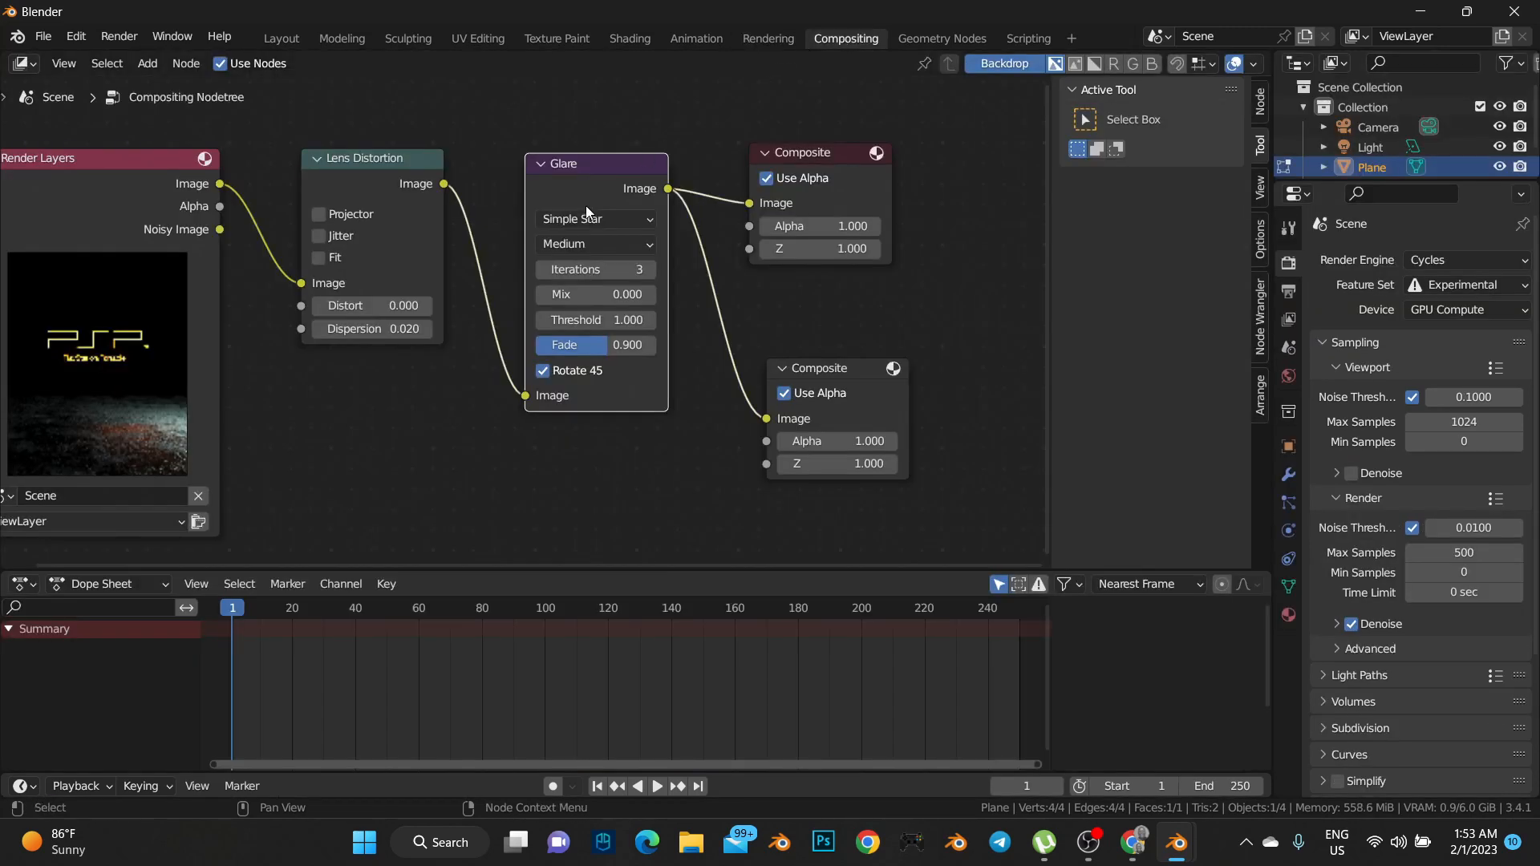
click(599, 220)
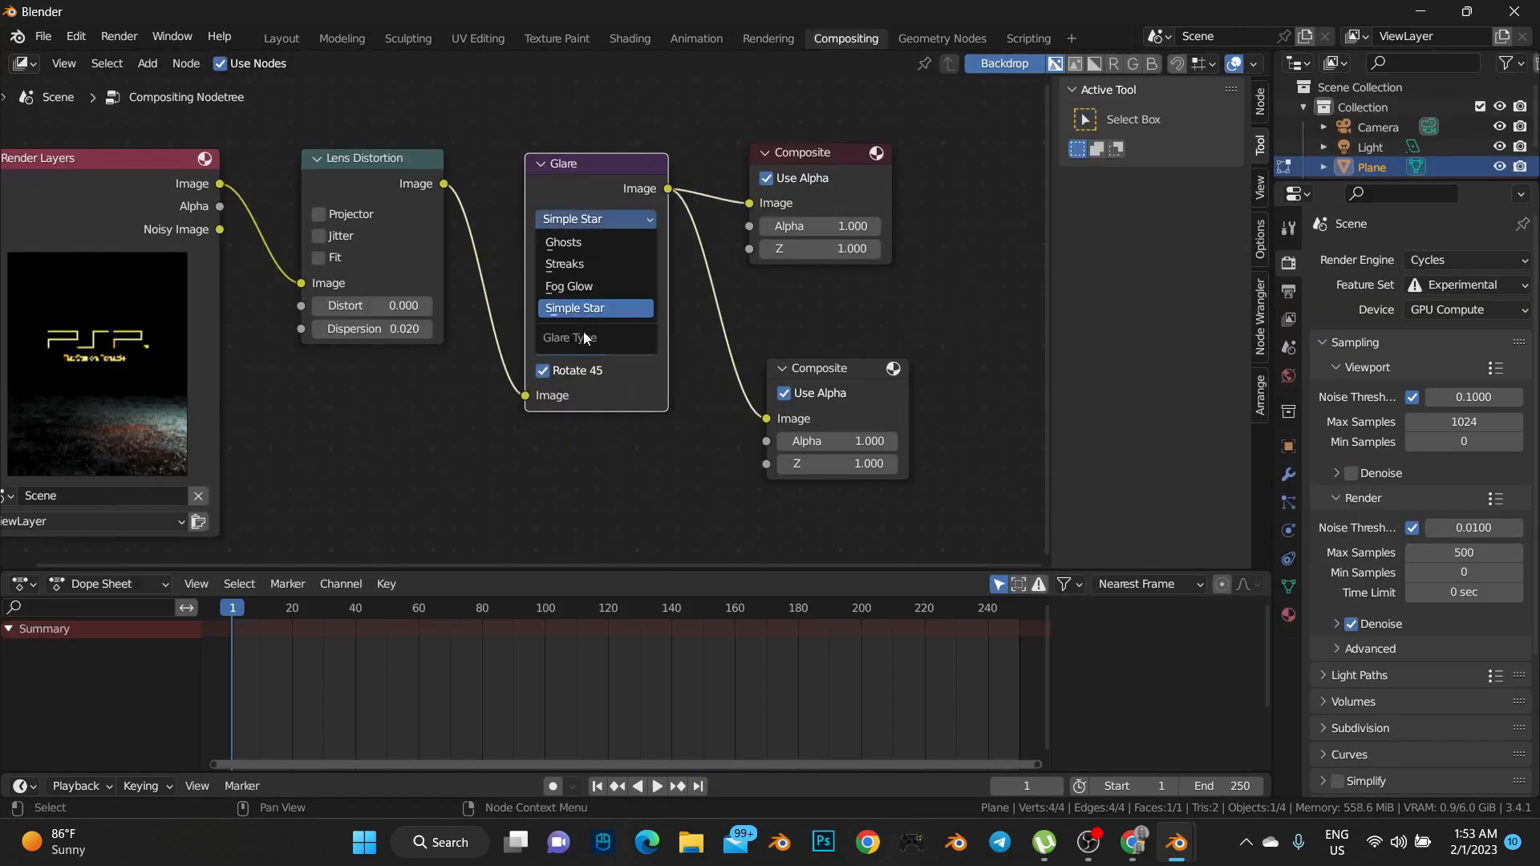
click(597, 287)
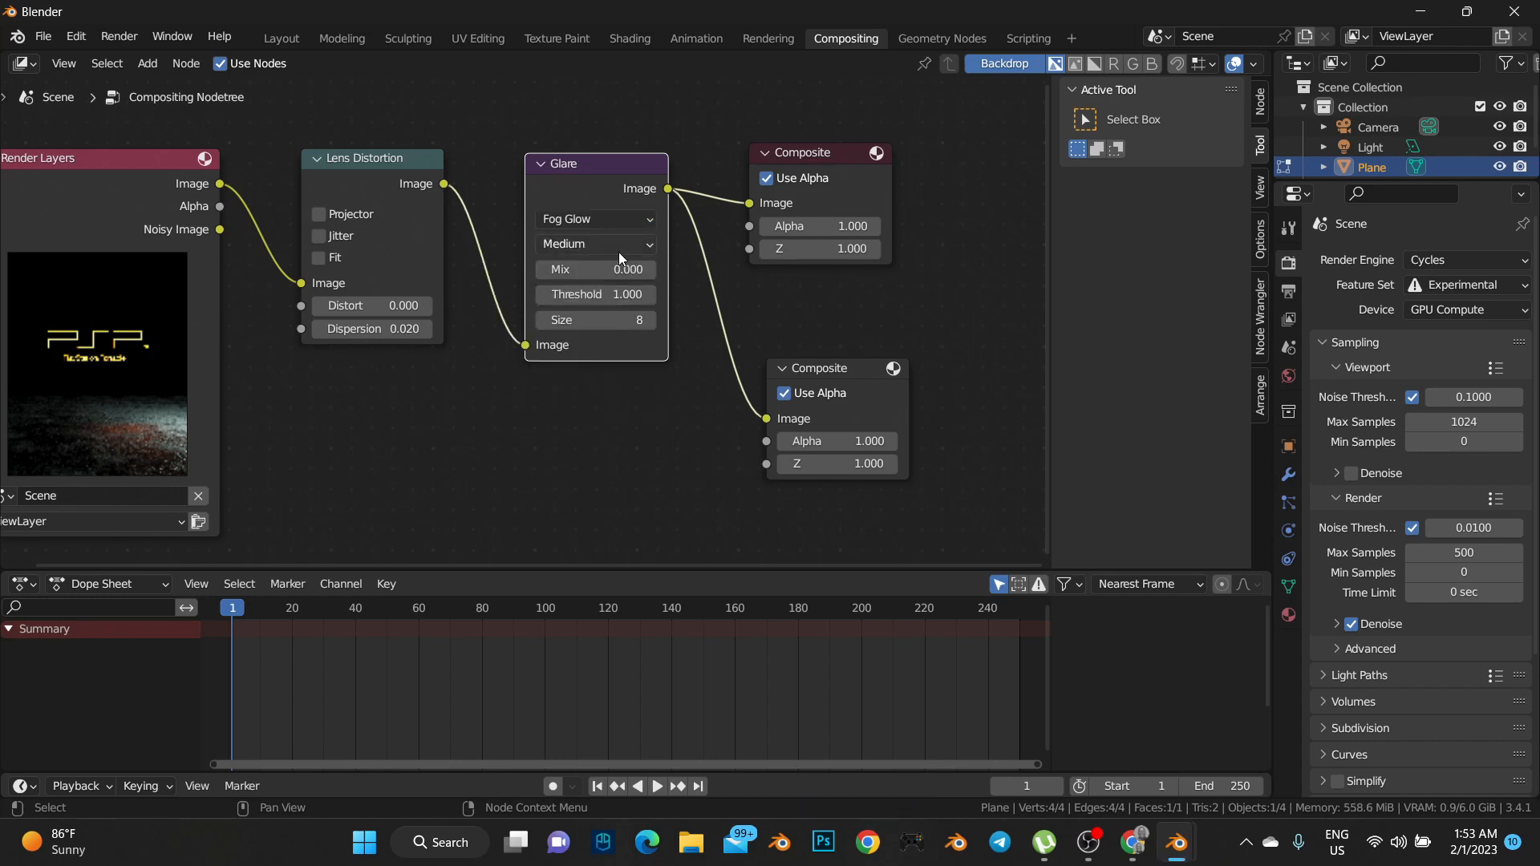
click(618, 245)
click(584, 266)
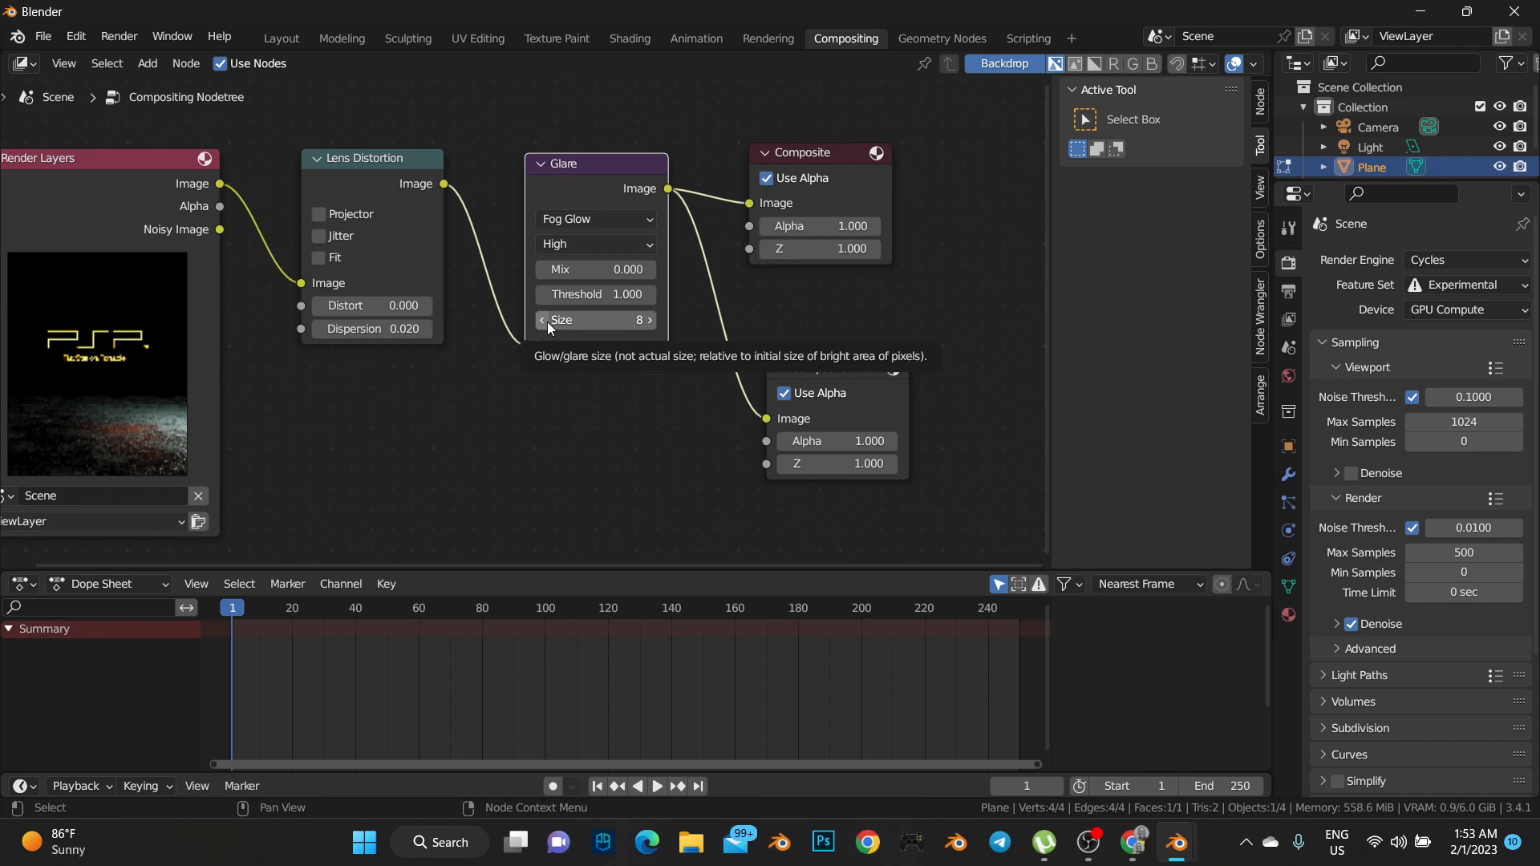
click(762, 38)
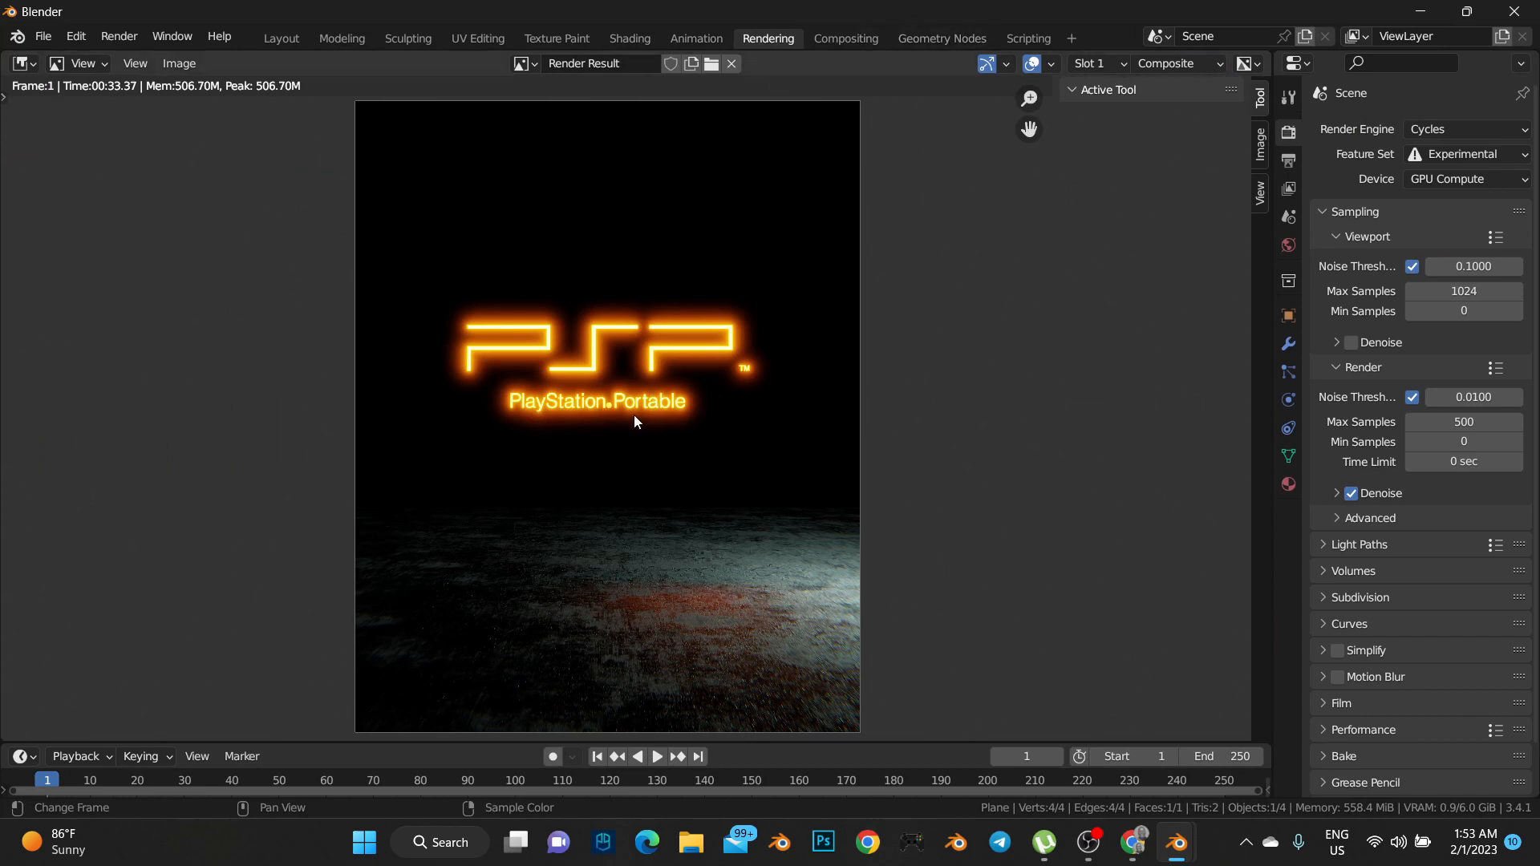
Set the Glare node's quality to Medium and compare the glow in the rendered image
click(849, 42)
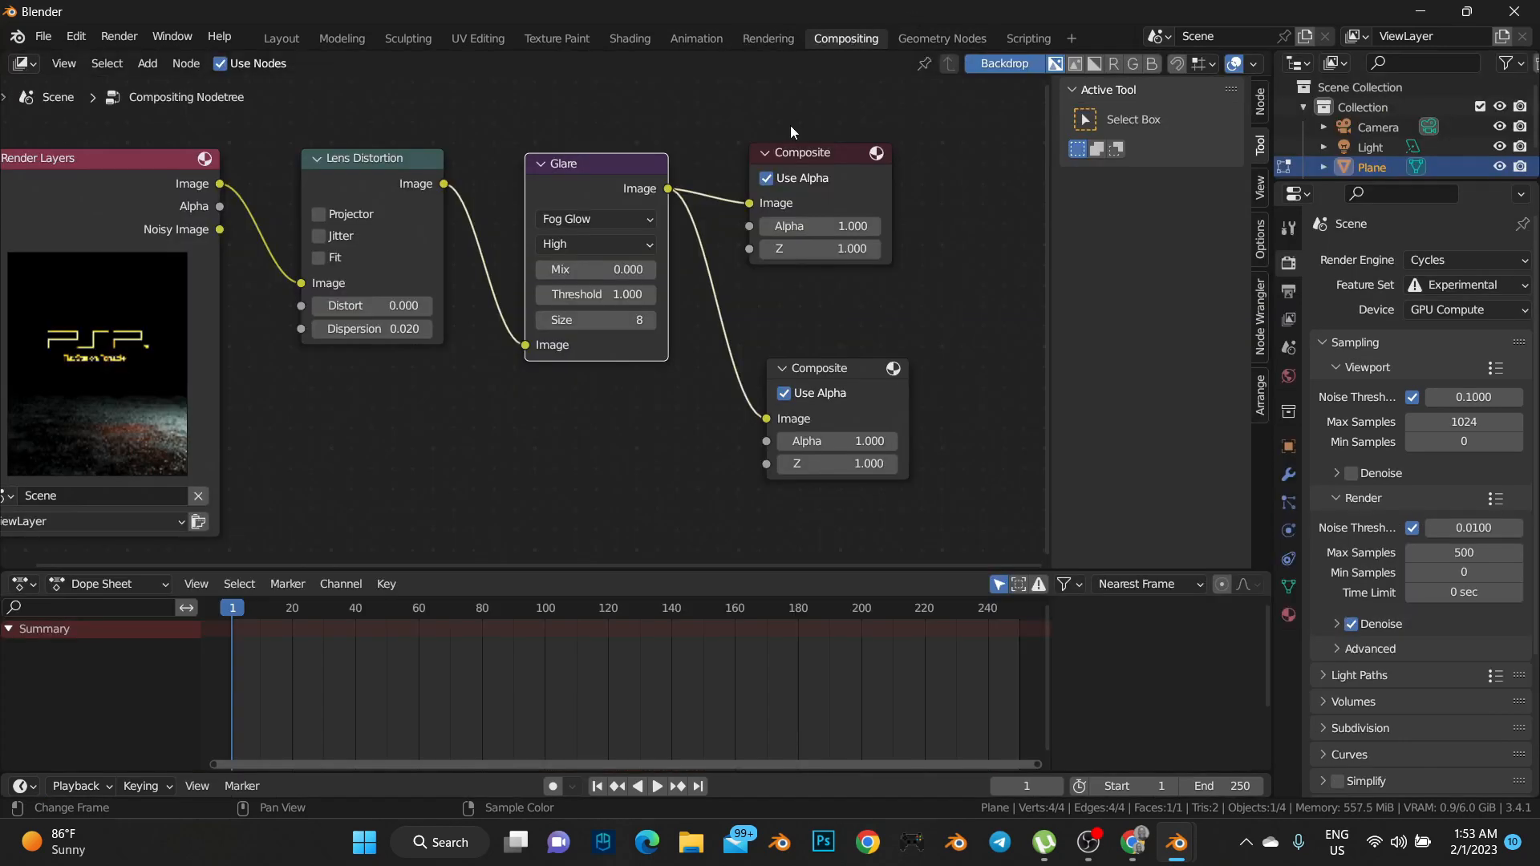
click(598, 245)
click(599, 294)
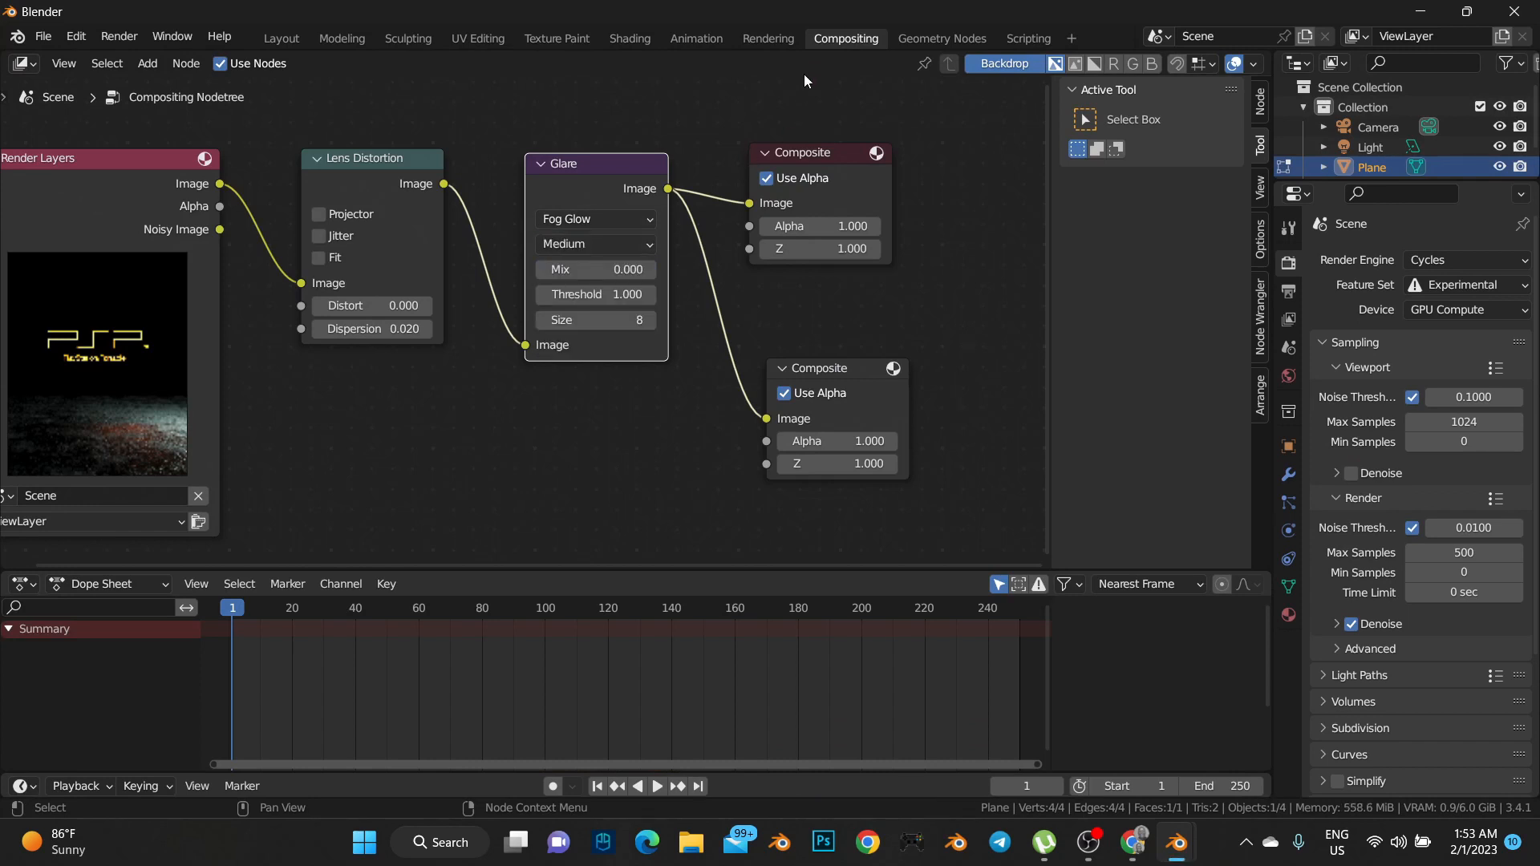
click(768, 39)
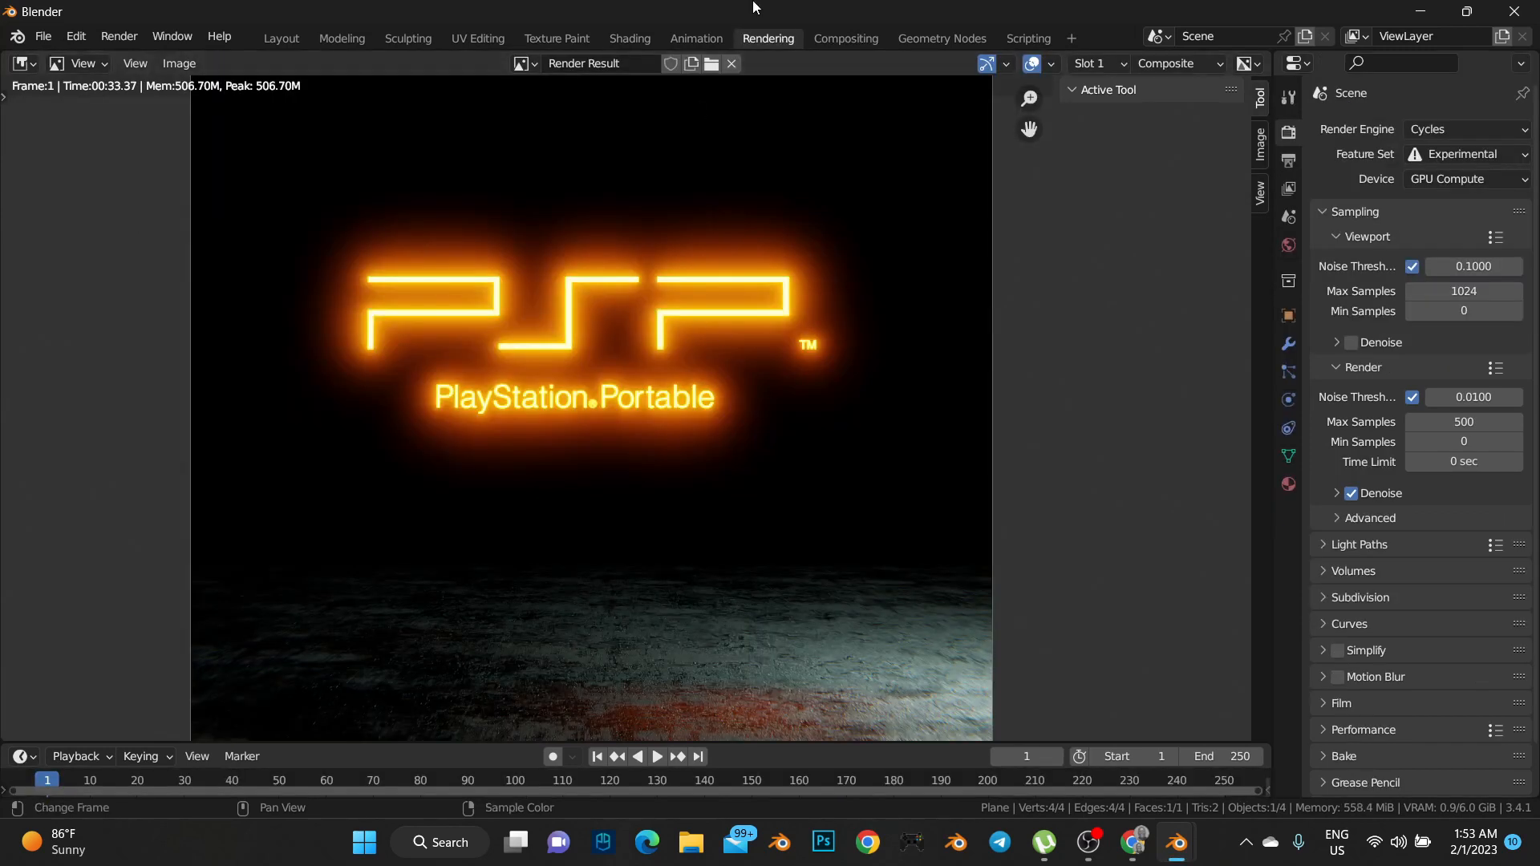
Set the Glare node's quality to High and its size to 6, and check the glow in the rendered image
click(850, 40)
click(615, 239)
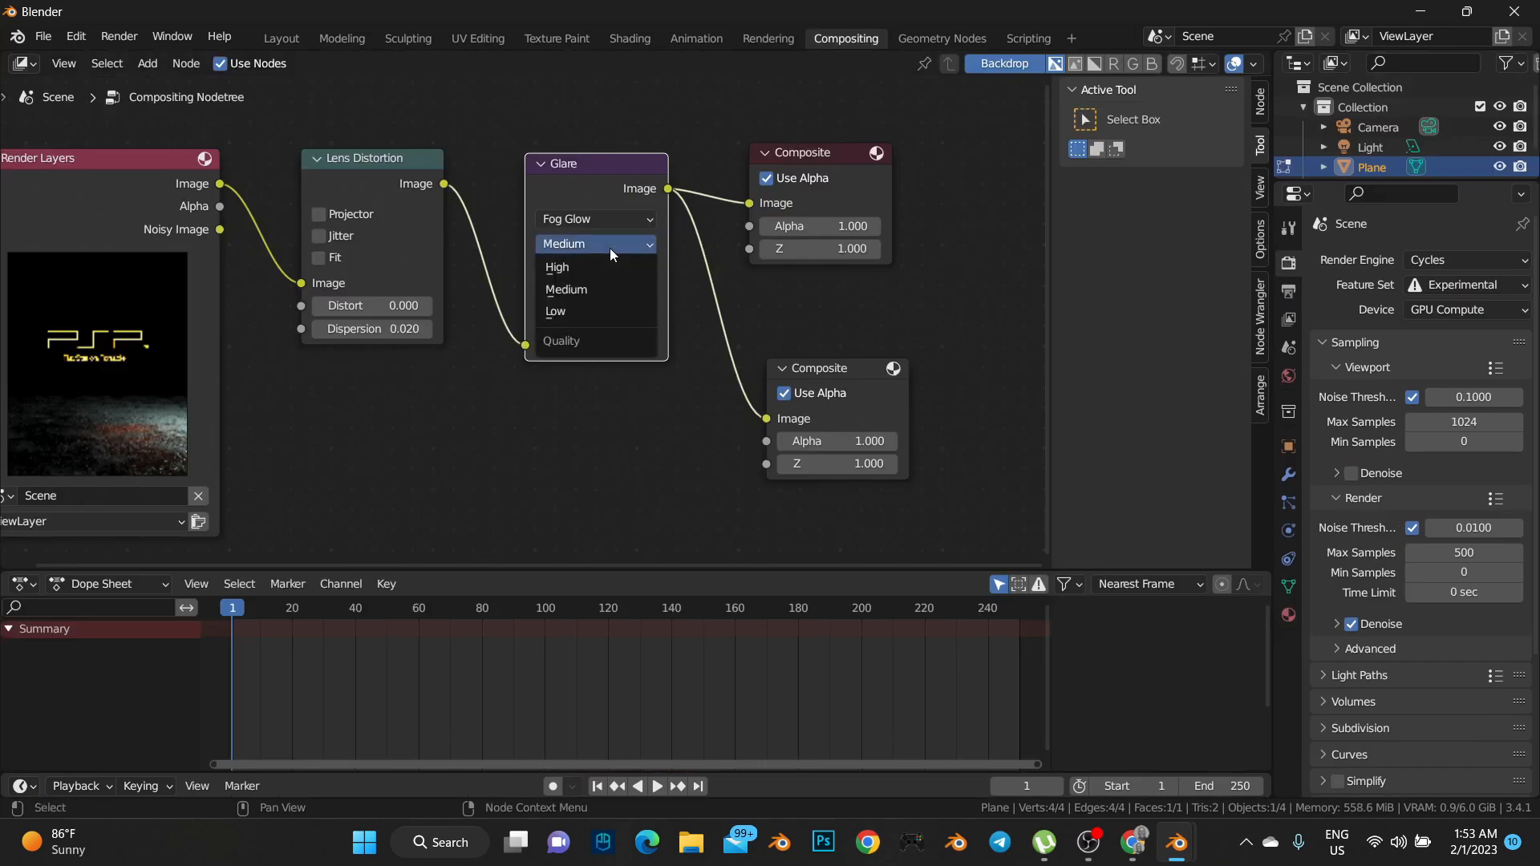
click(590, 270)
click(620, 321)
text(6)
key(Return)
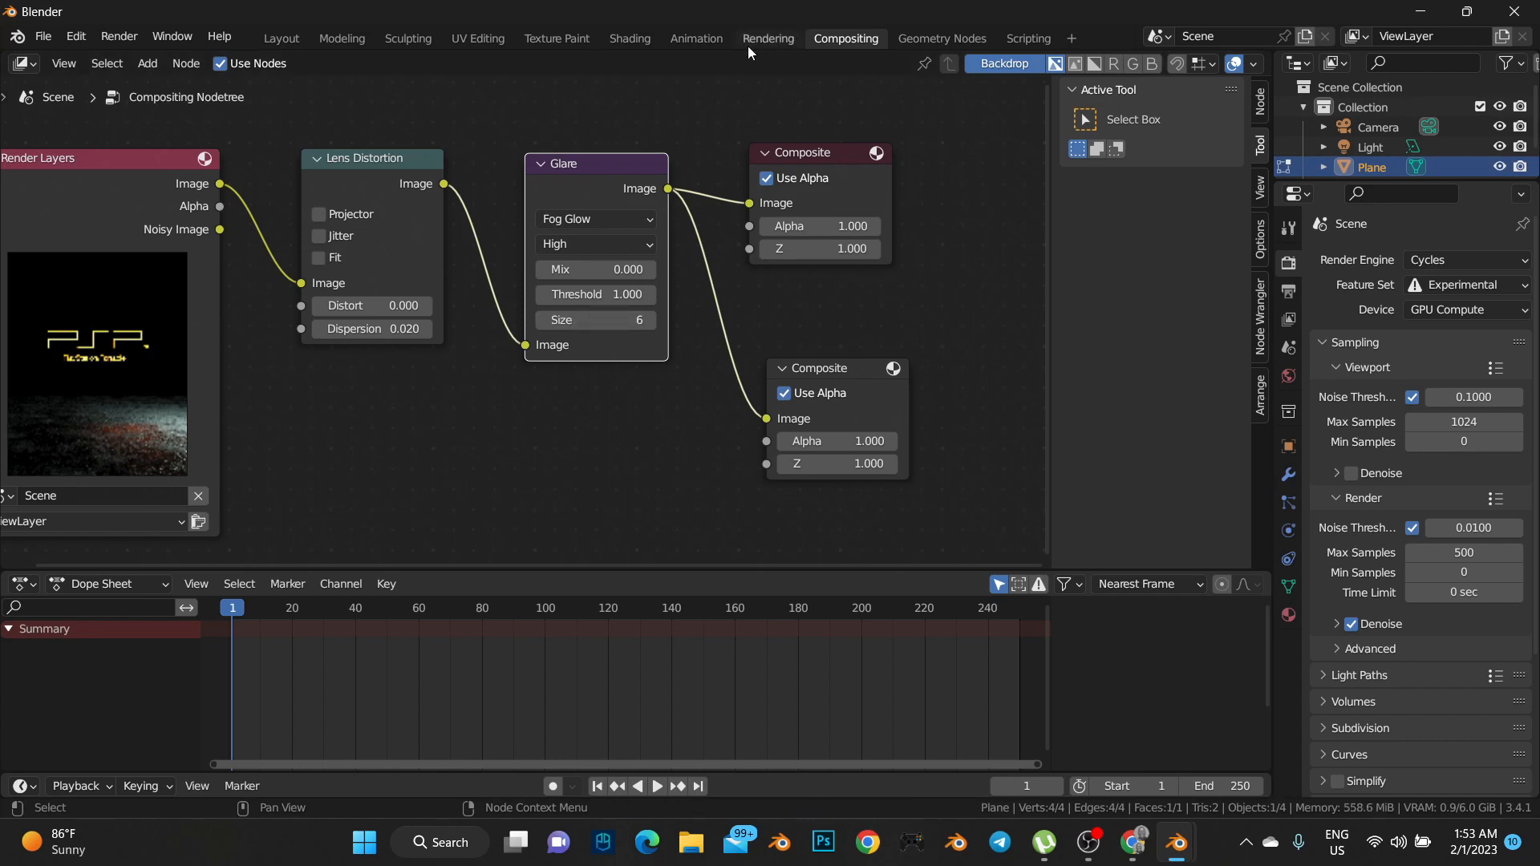
click(786, 39)
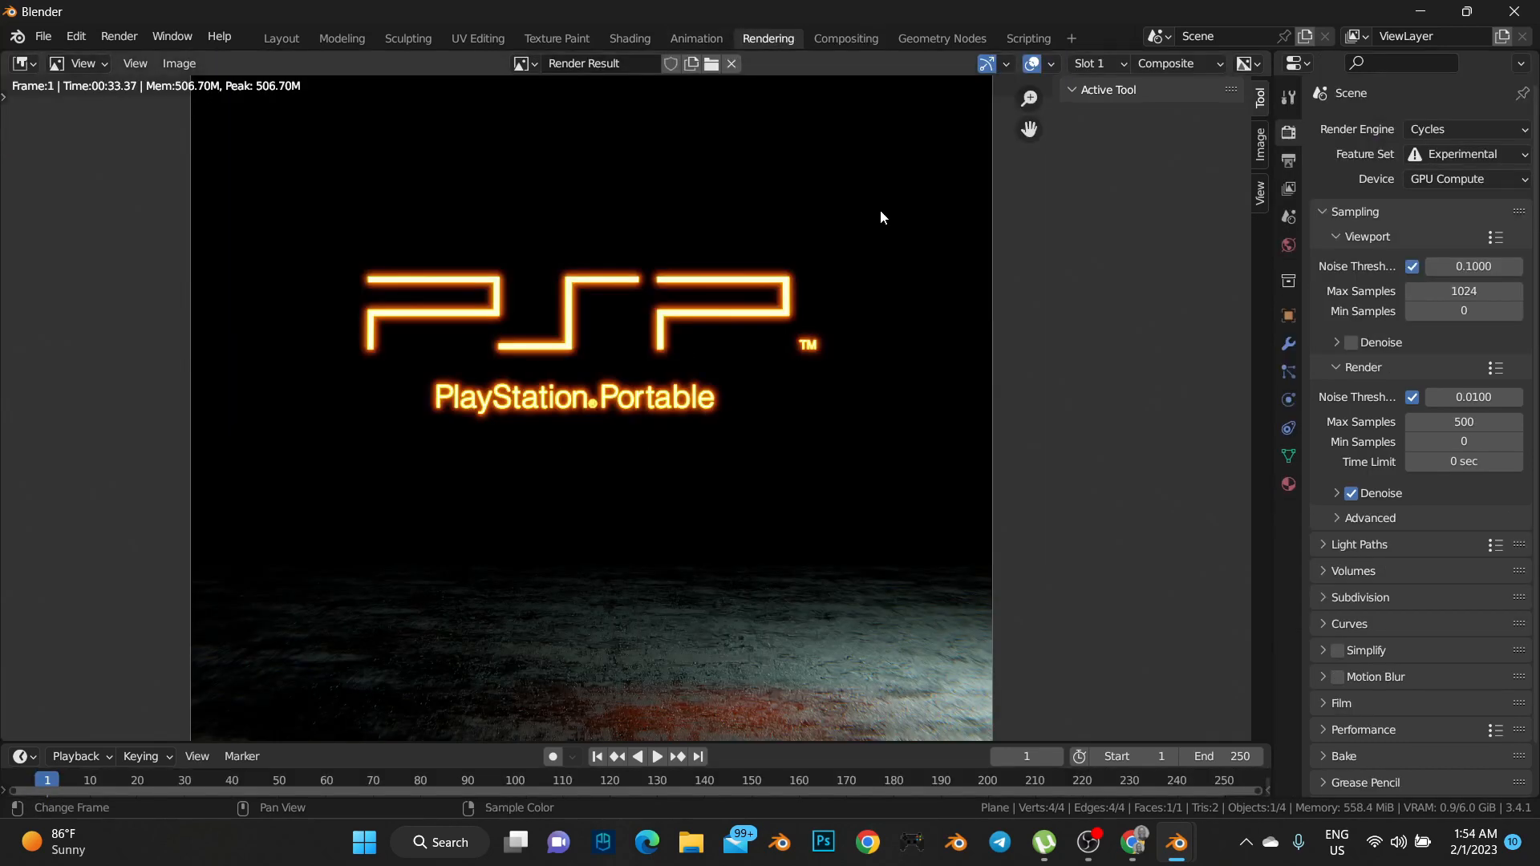
Set the Glare node's size to 7 and select the upper Composite node
click(839, 40)
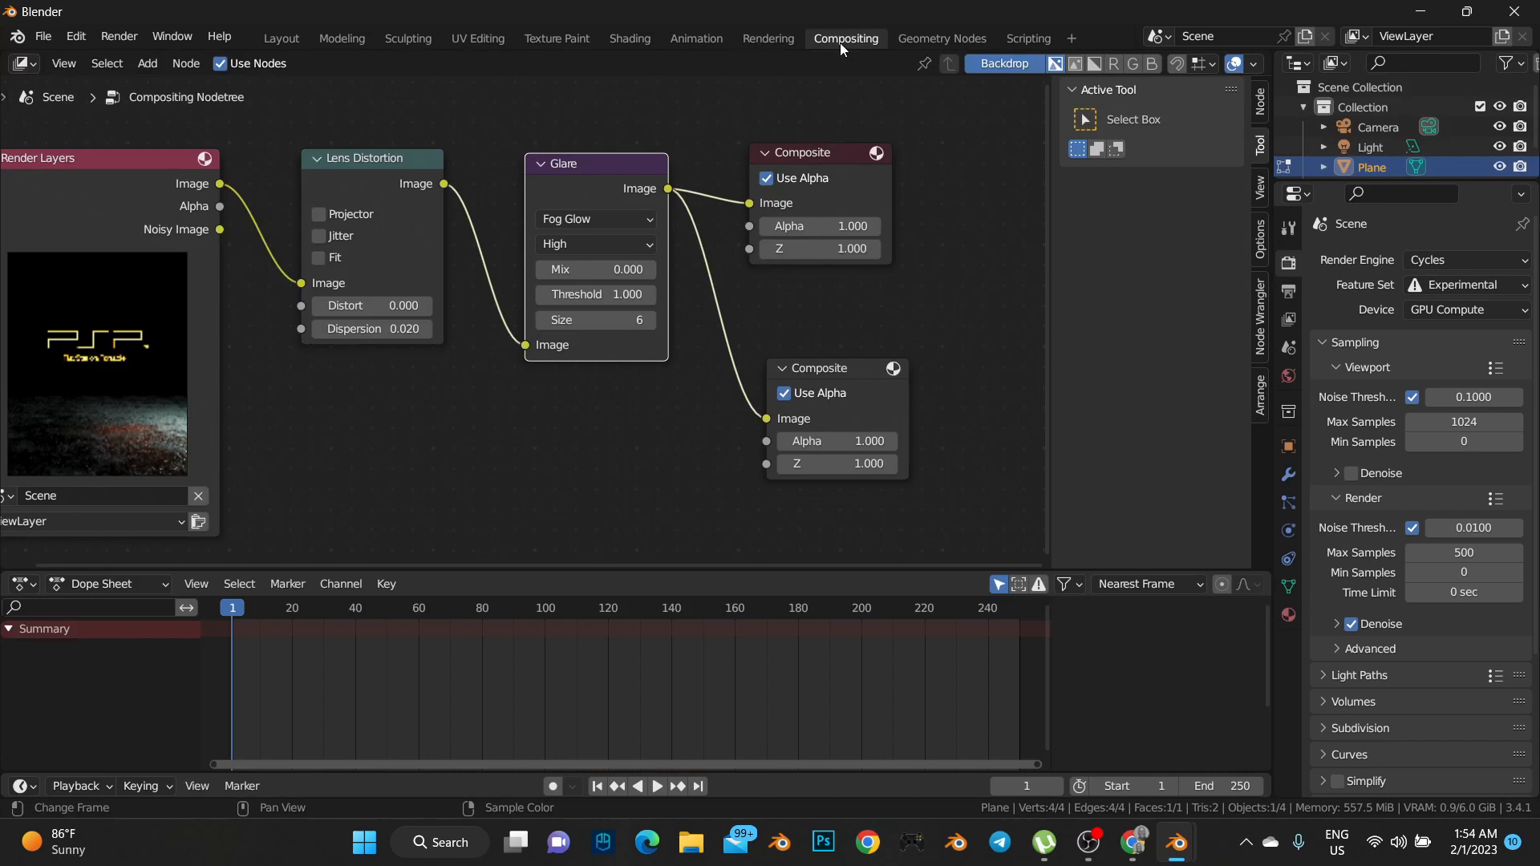
click(648, 321)
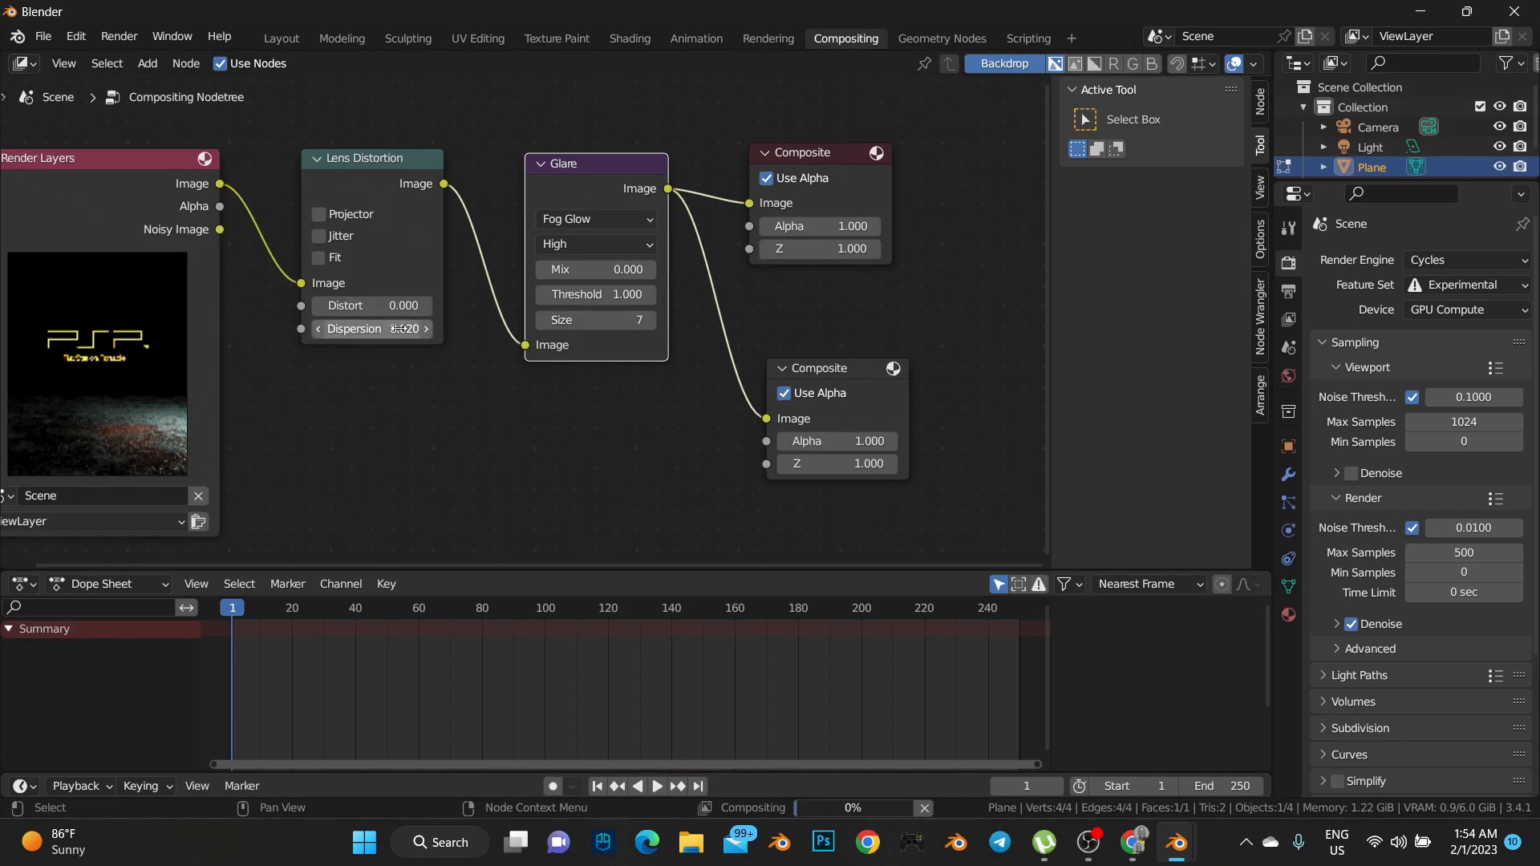
scroll(574, 442, down, 2)
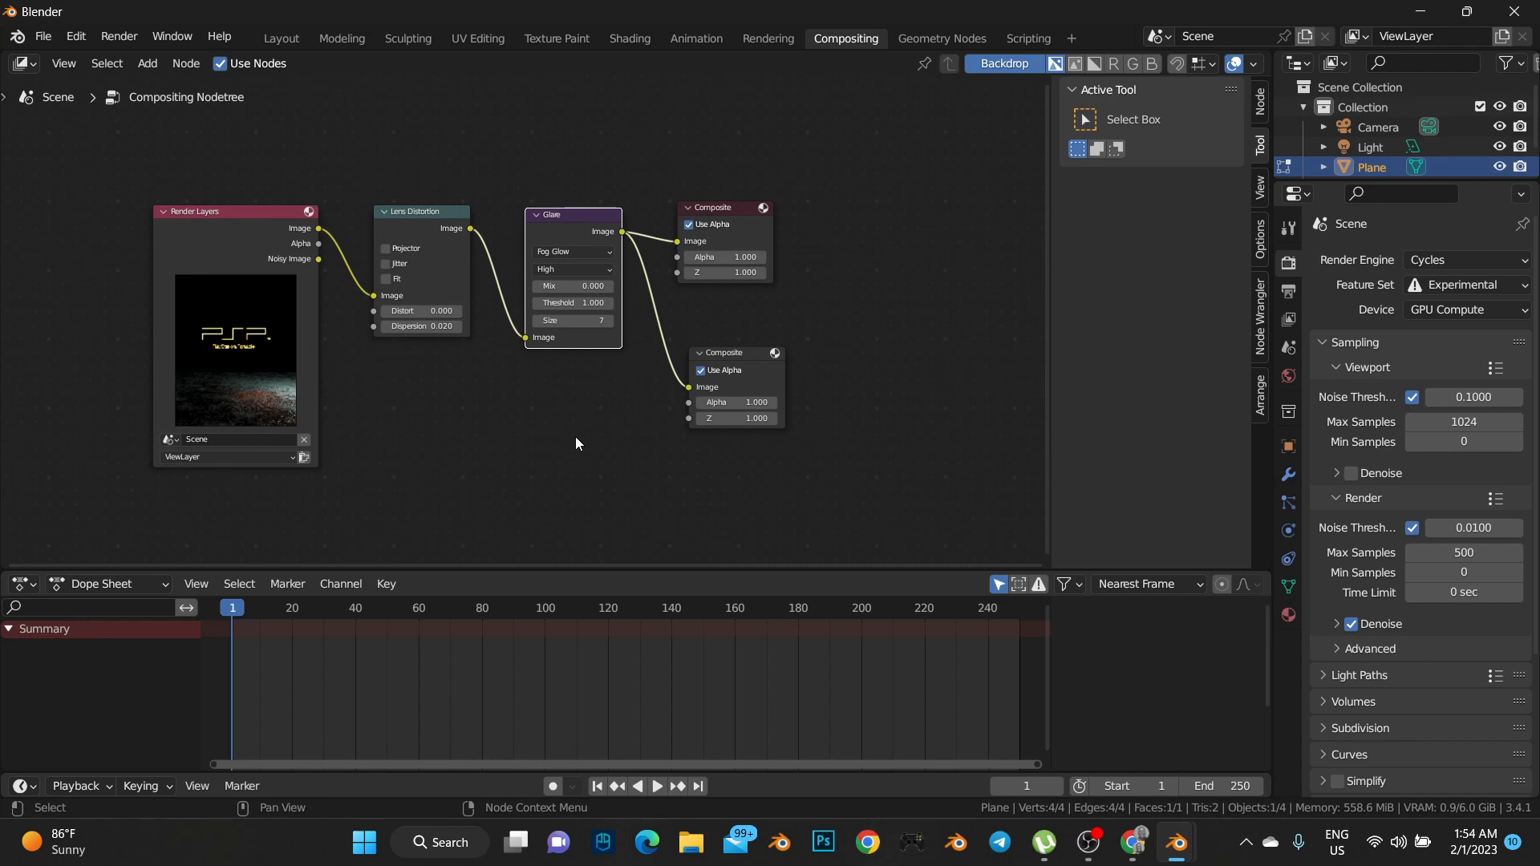
scroll(575, 440, up, 2)
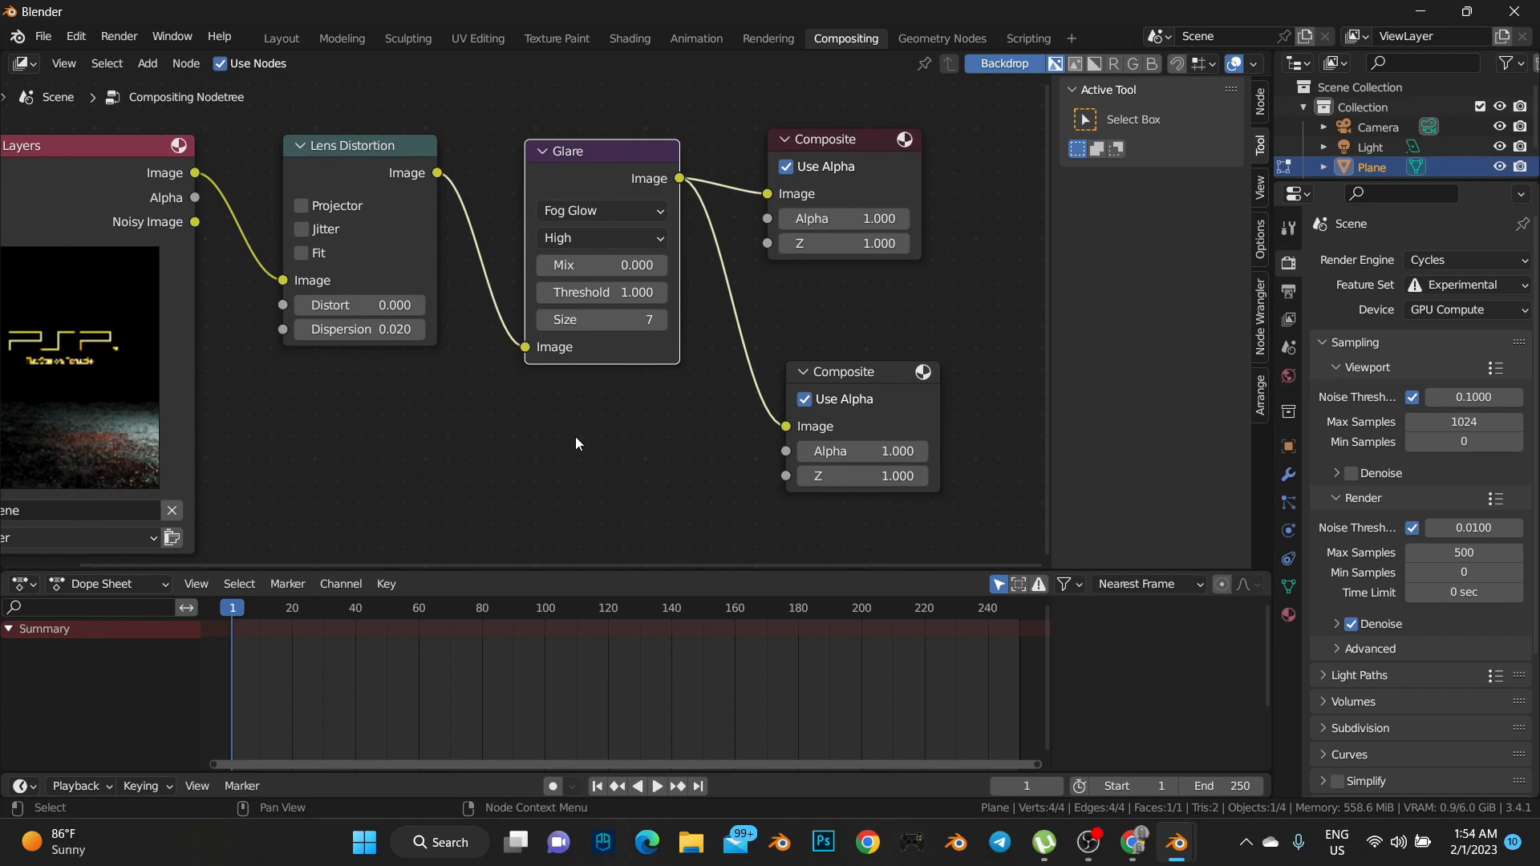
click(858, 139)
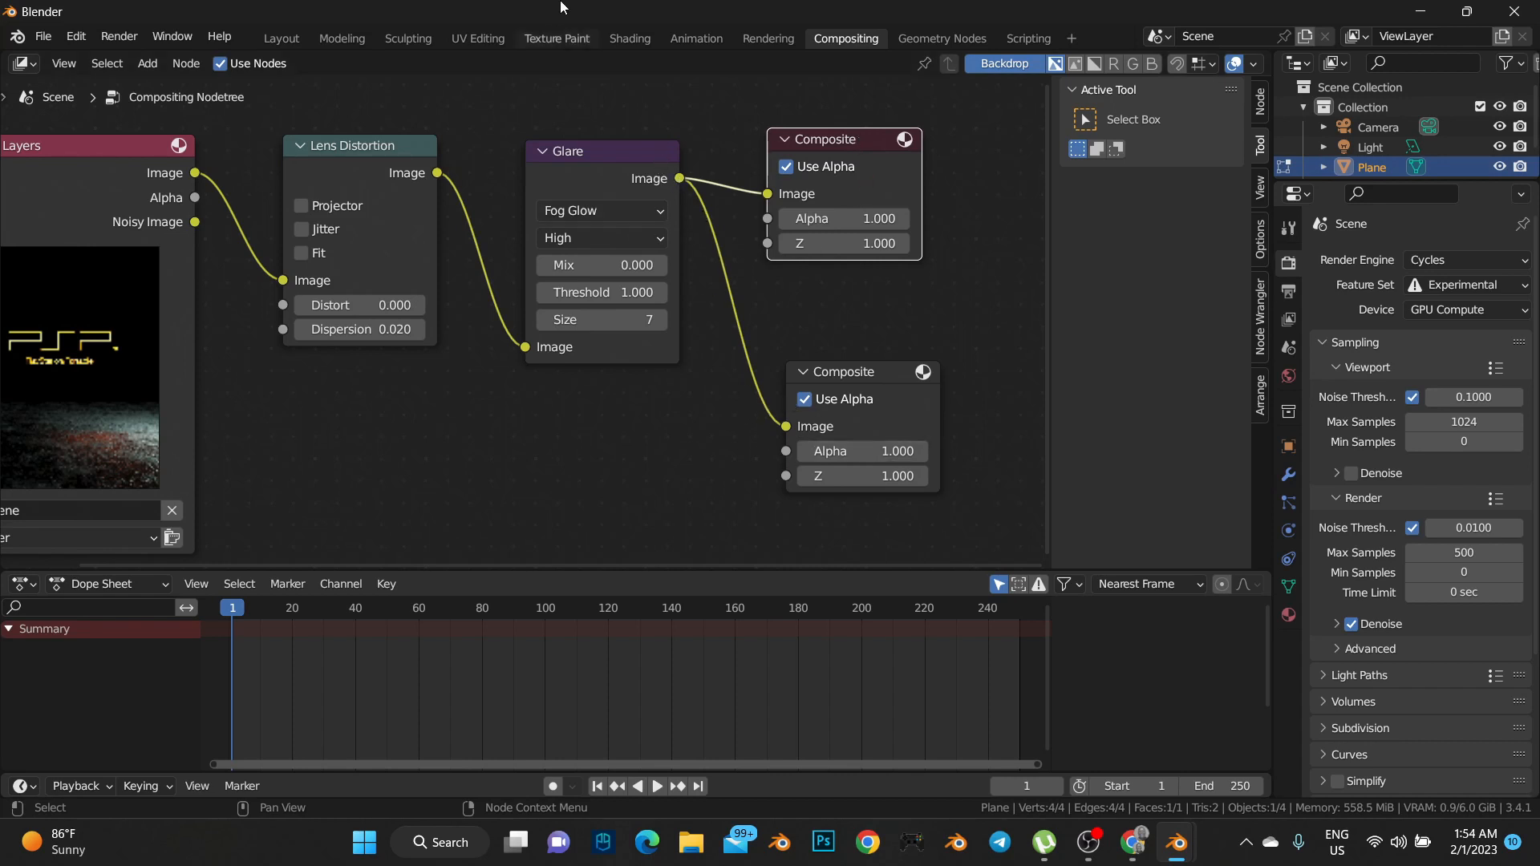
Examine the glow around the PSP logo and the overall composition in the rendered image
click(769, 38)
scroll(637, 577, up, 2)
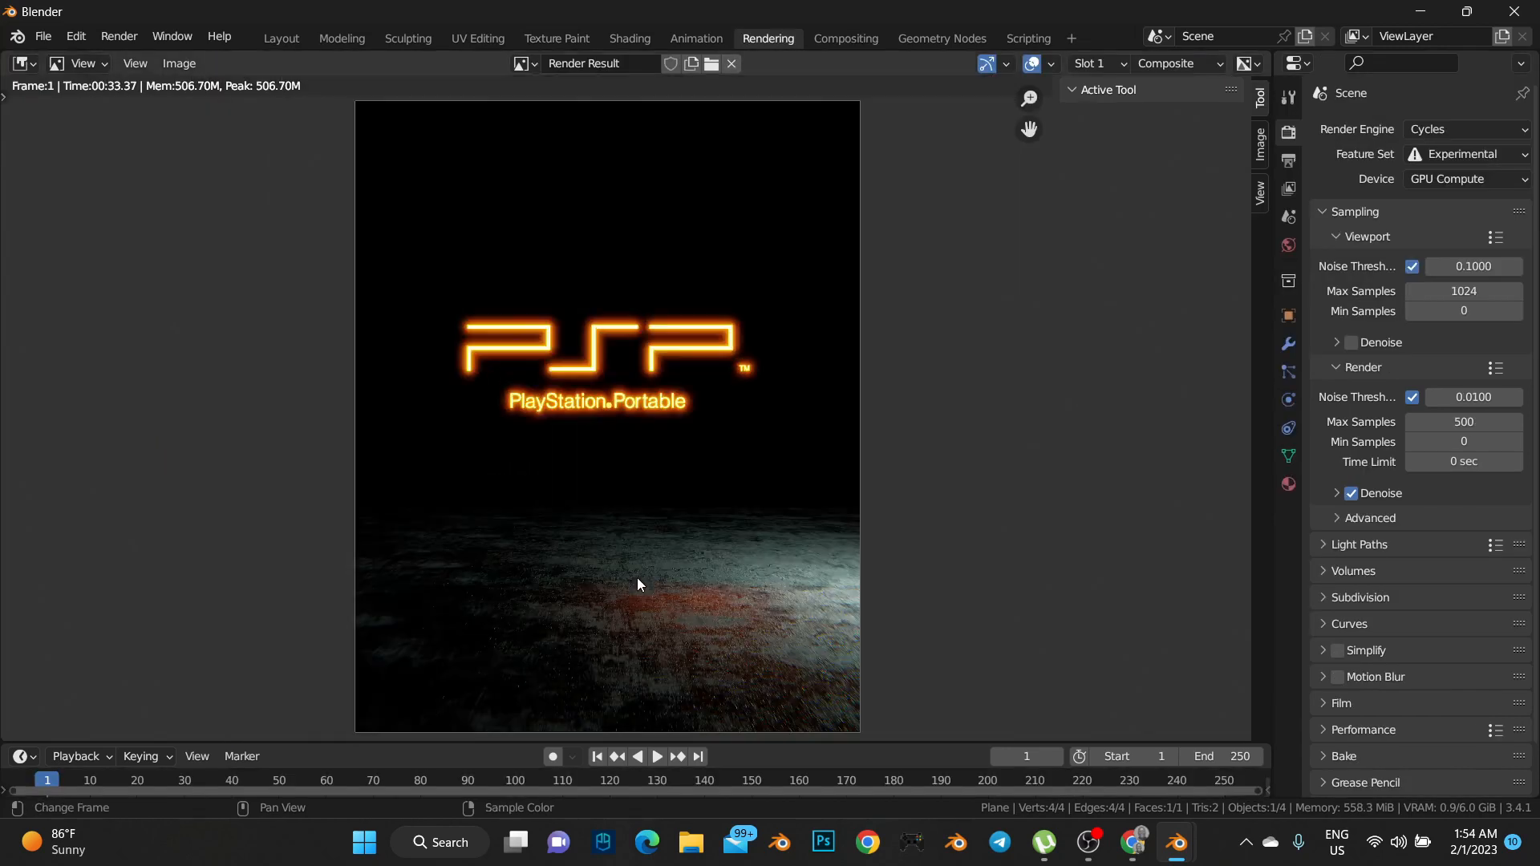
scroll(639, 583, up, 1)
click(829, 39)
click(777, 38)
scroll(670, 468, down, 3)
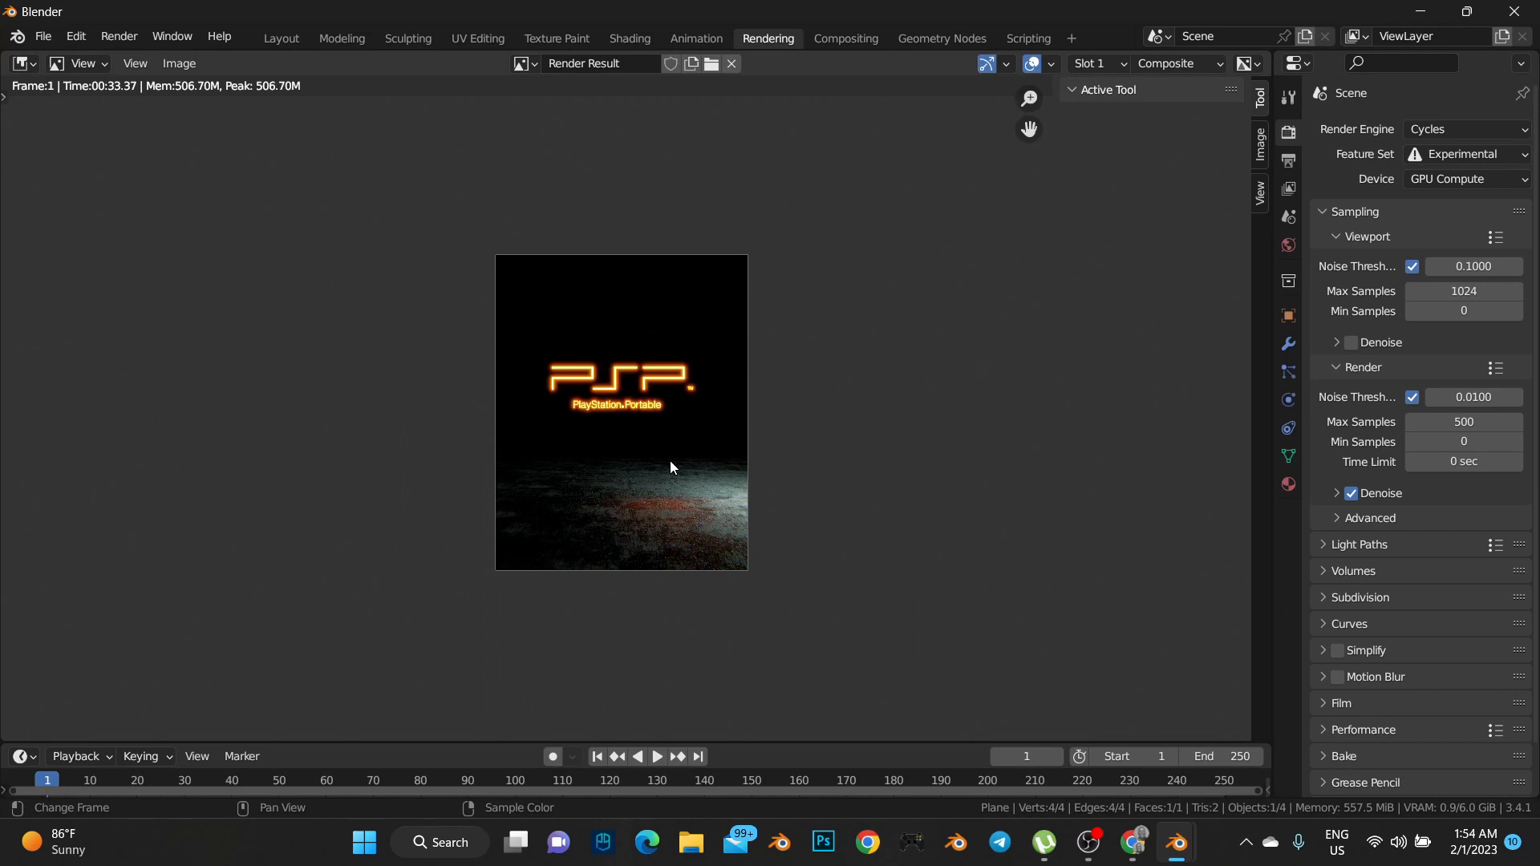
scroll(670, 462, up, 2)
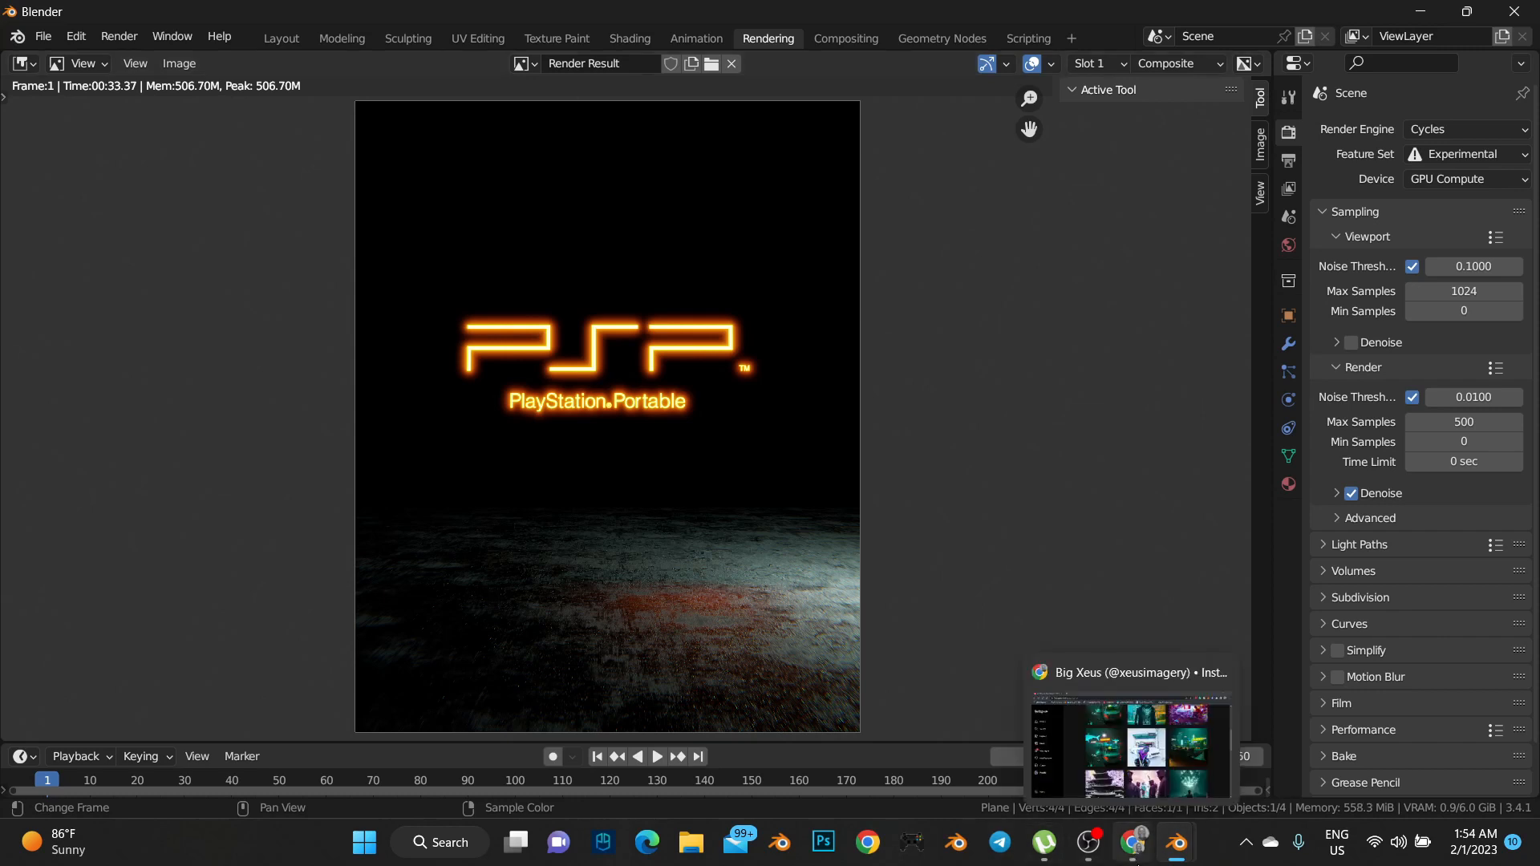
Switch to Chrome and view the top of the artist's Instagram profile page
click(1132, 842)
scroll(992, 529, up, 5)
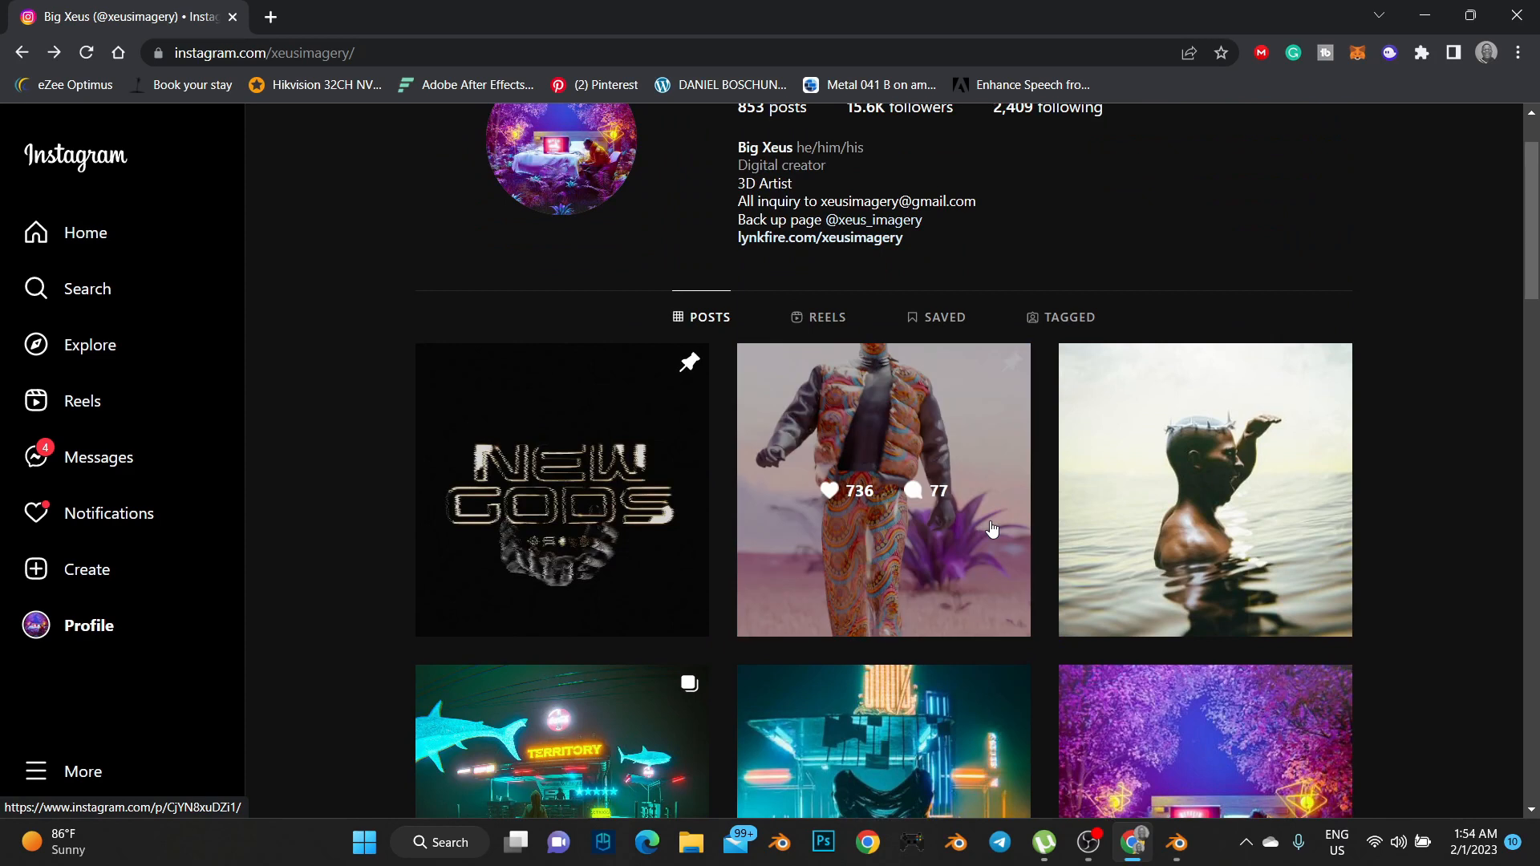
scroll(992, 529, up, 1)
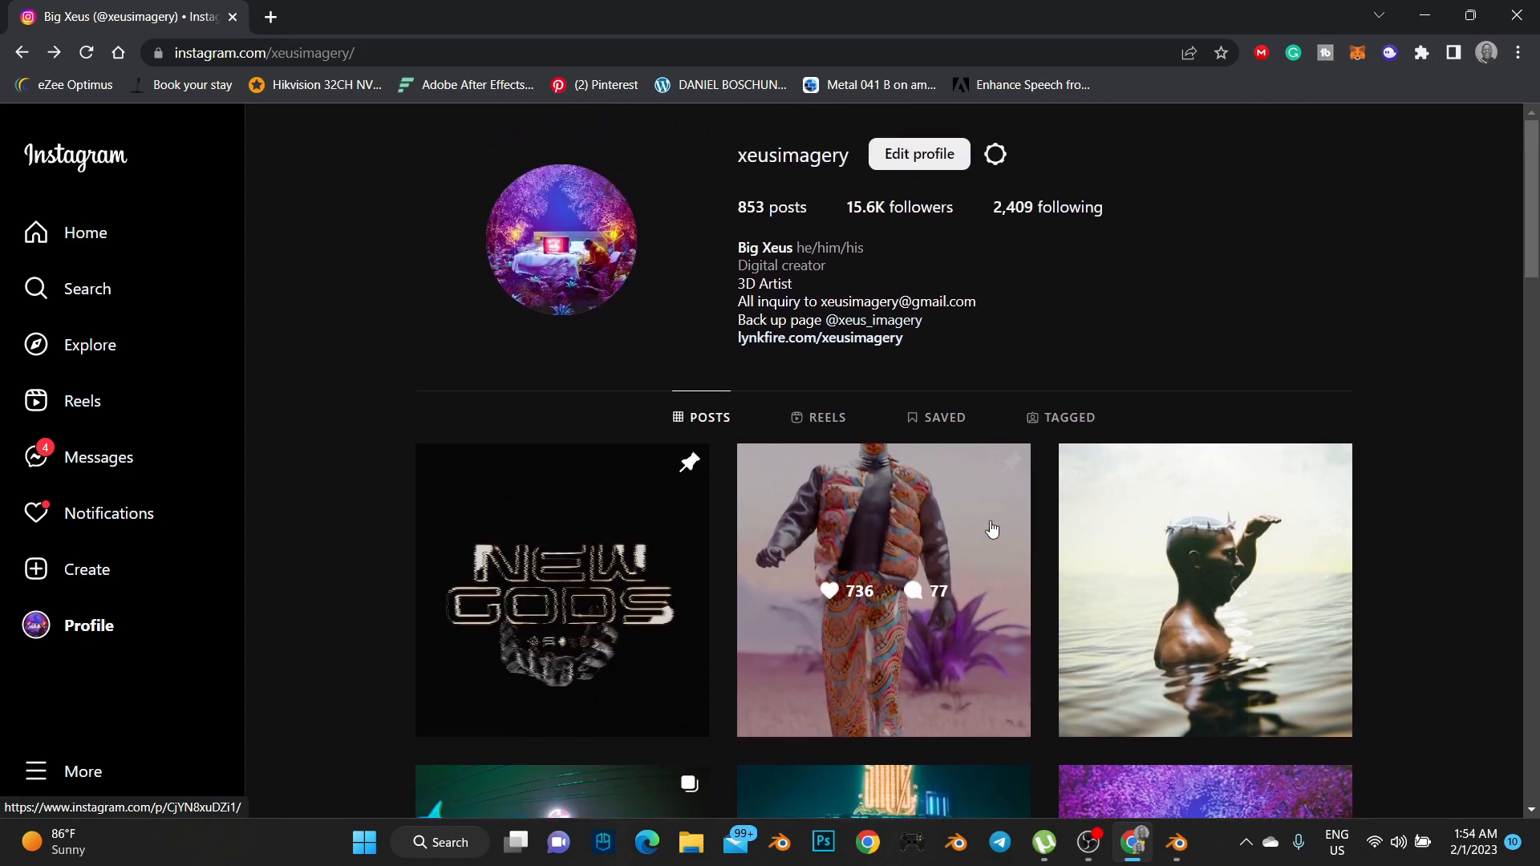